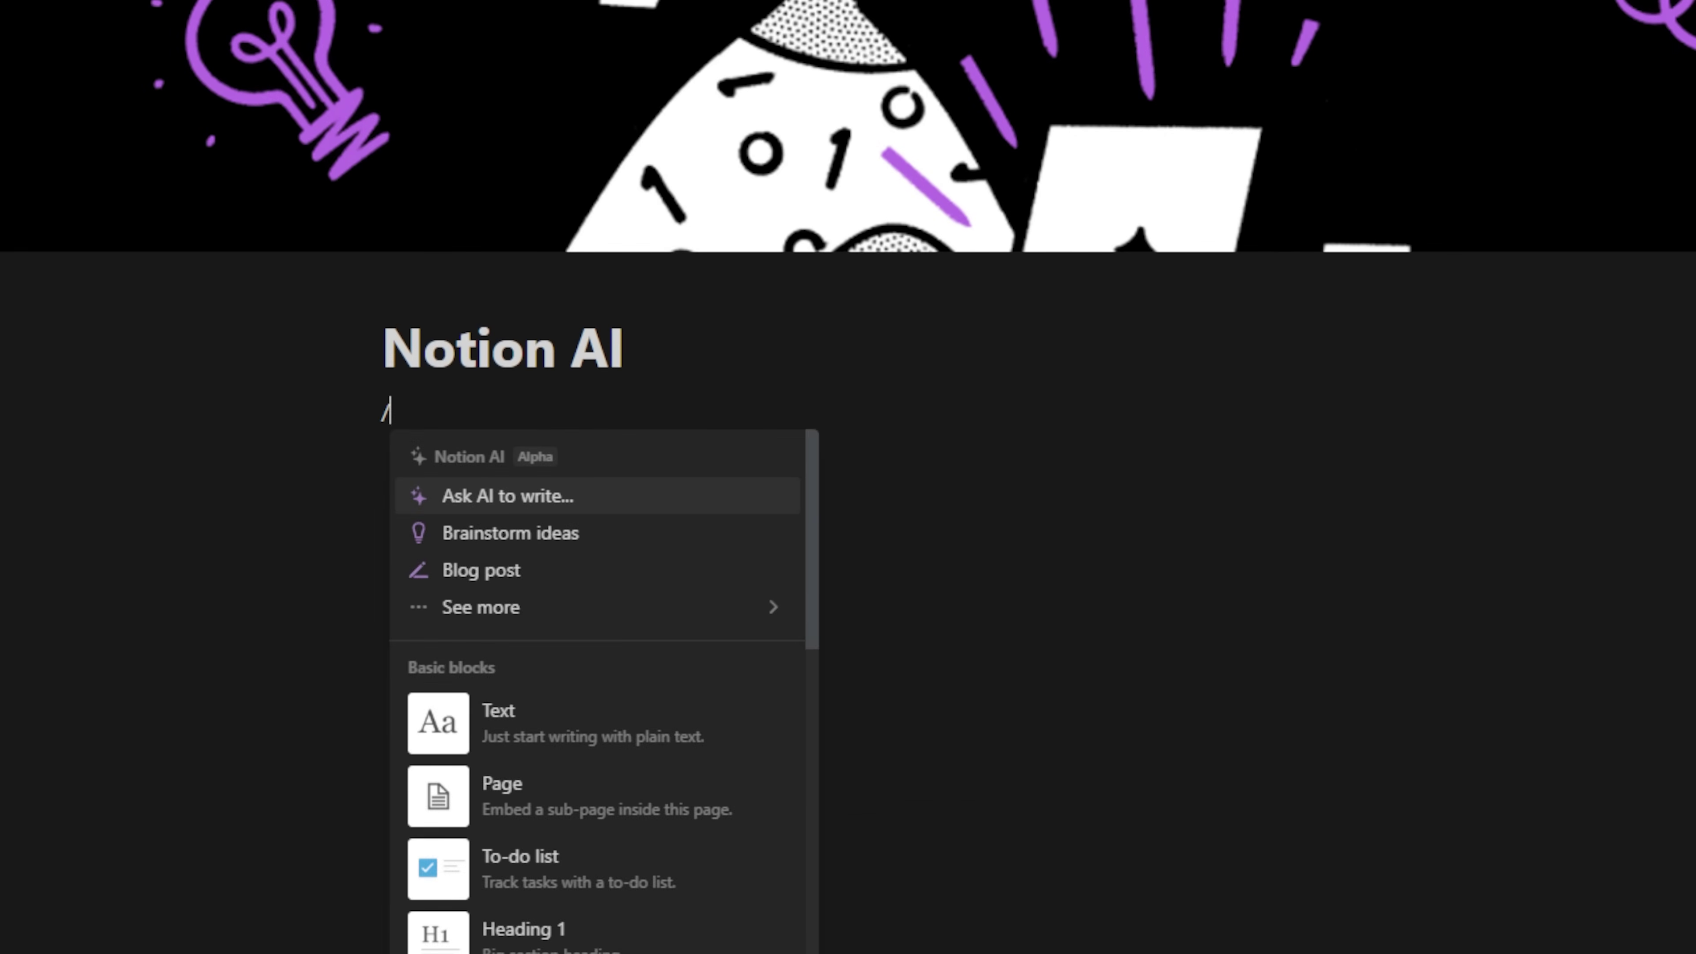
Step: Start an AI pros and cons list from the Notion AI template submenu
mouse_move(657, 611)
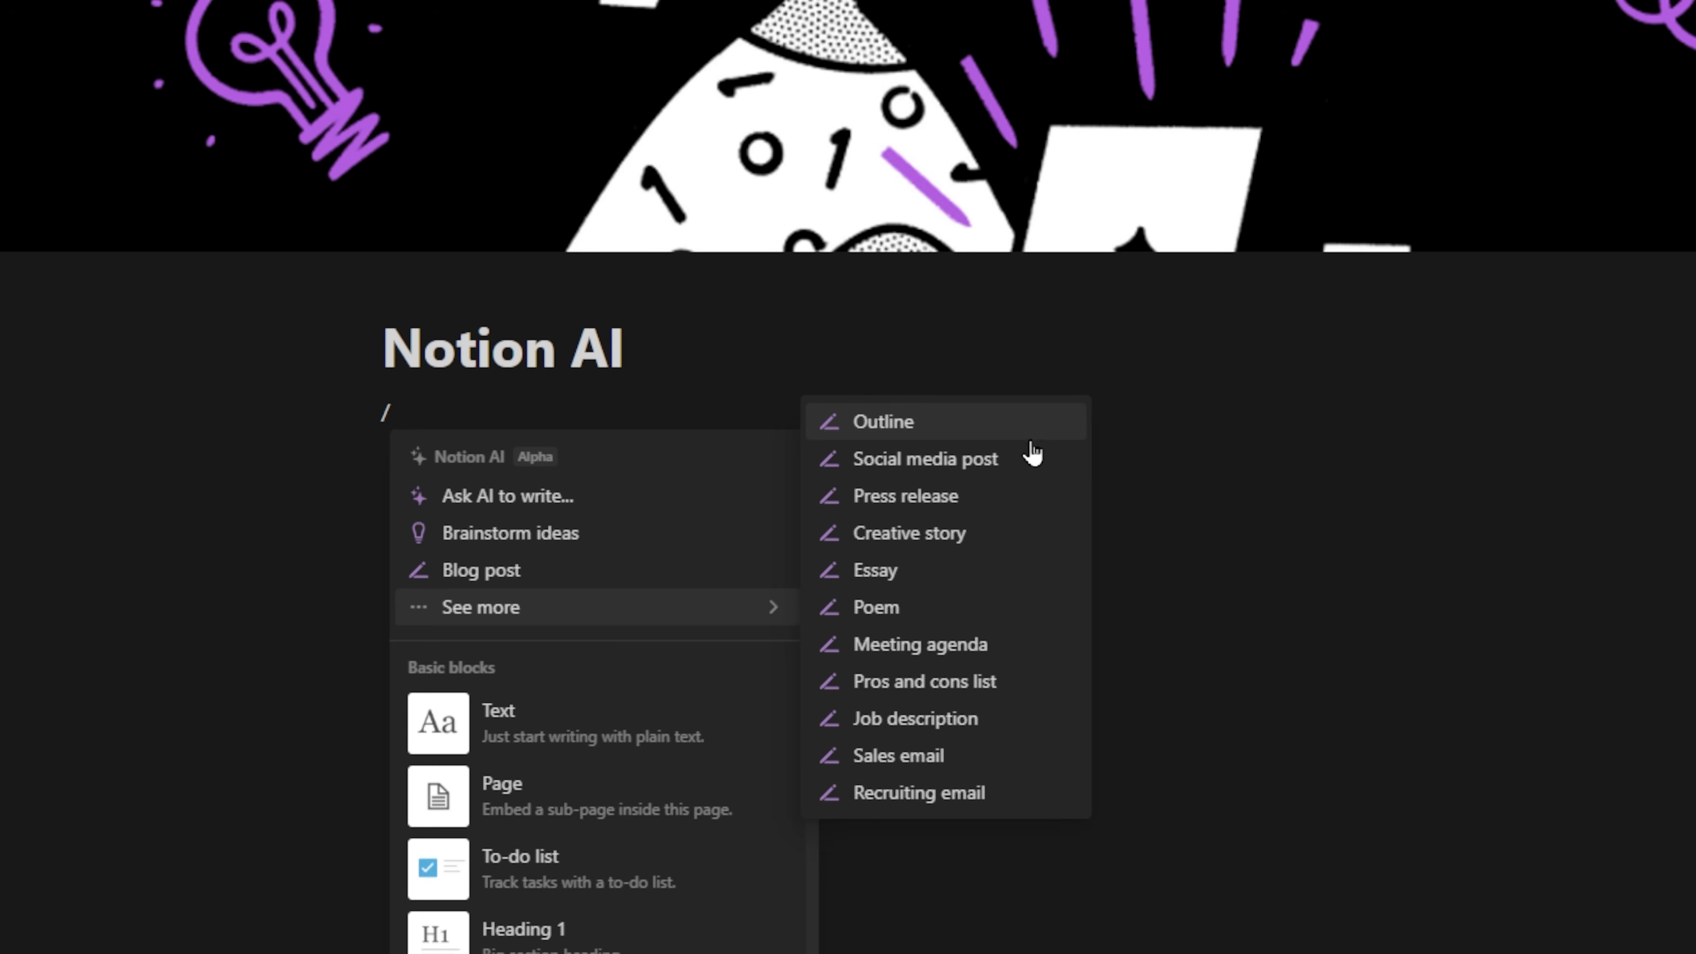
click(1013, 696)
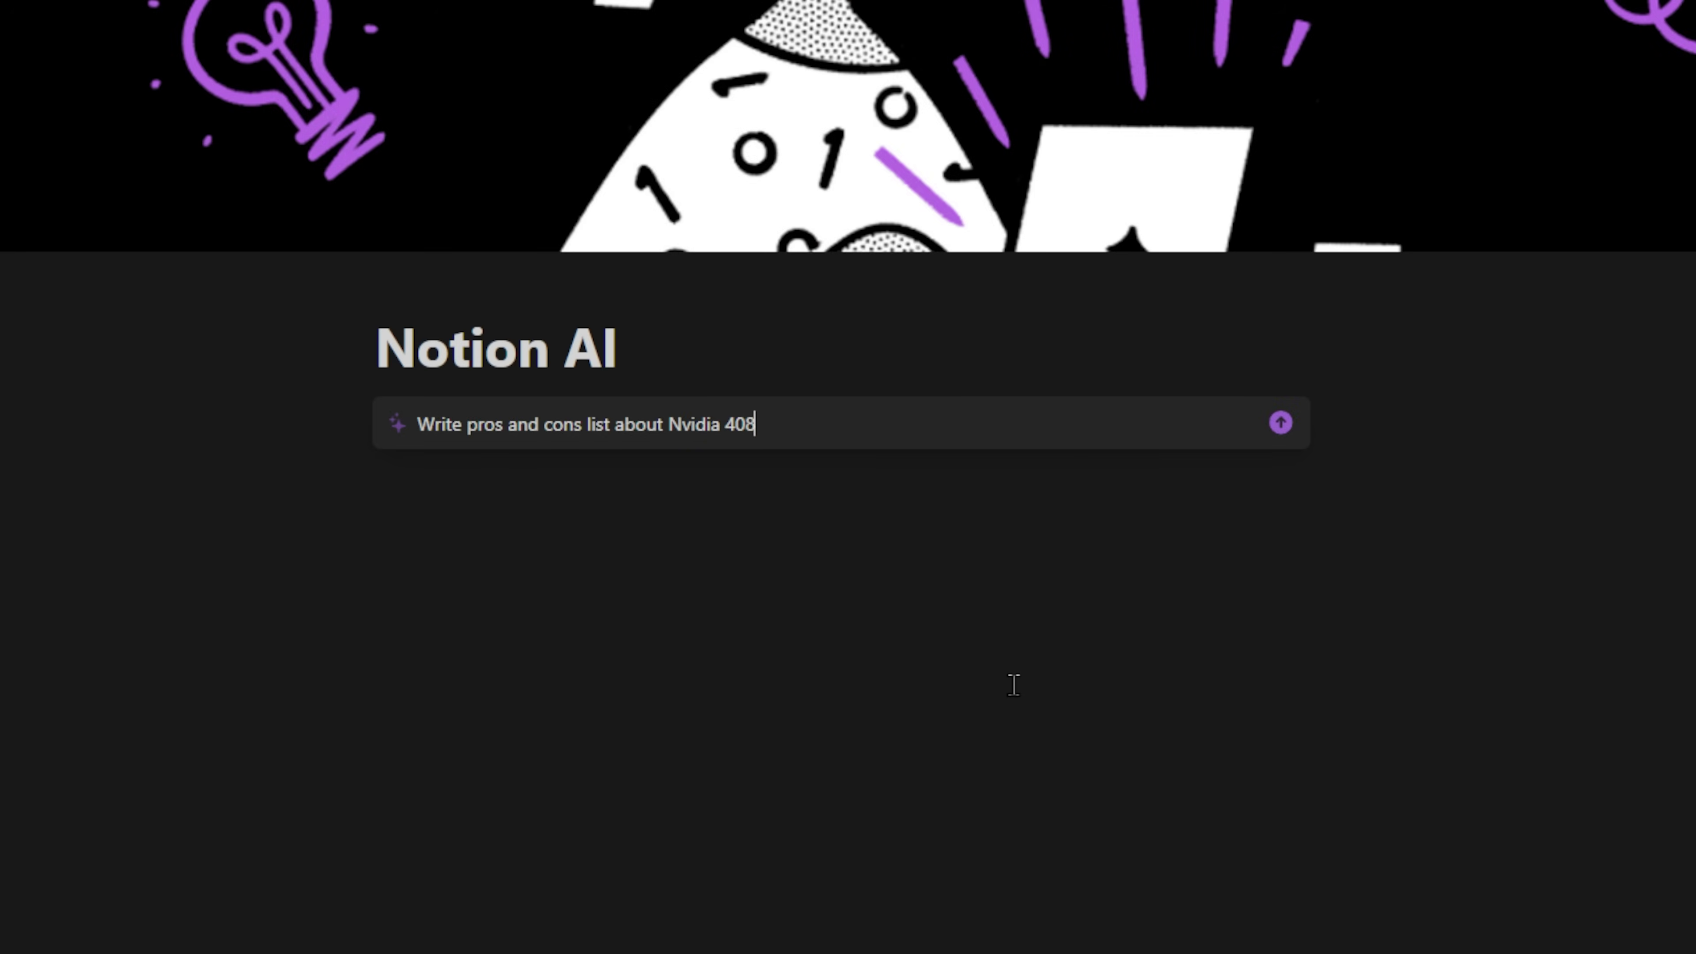
Step: Complete the prompt with 'Nvidia 4080 graphics card' and submit the pros and cons request
text(dia 4080 graphics card)
key(Return)
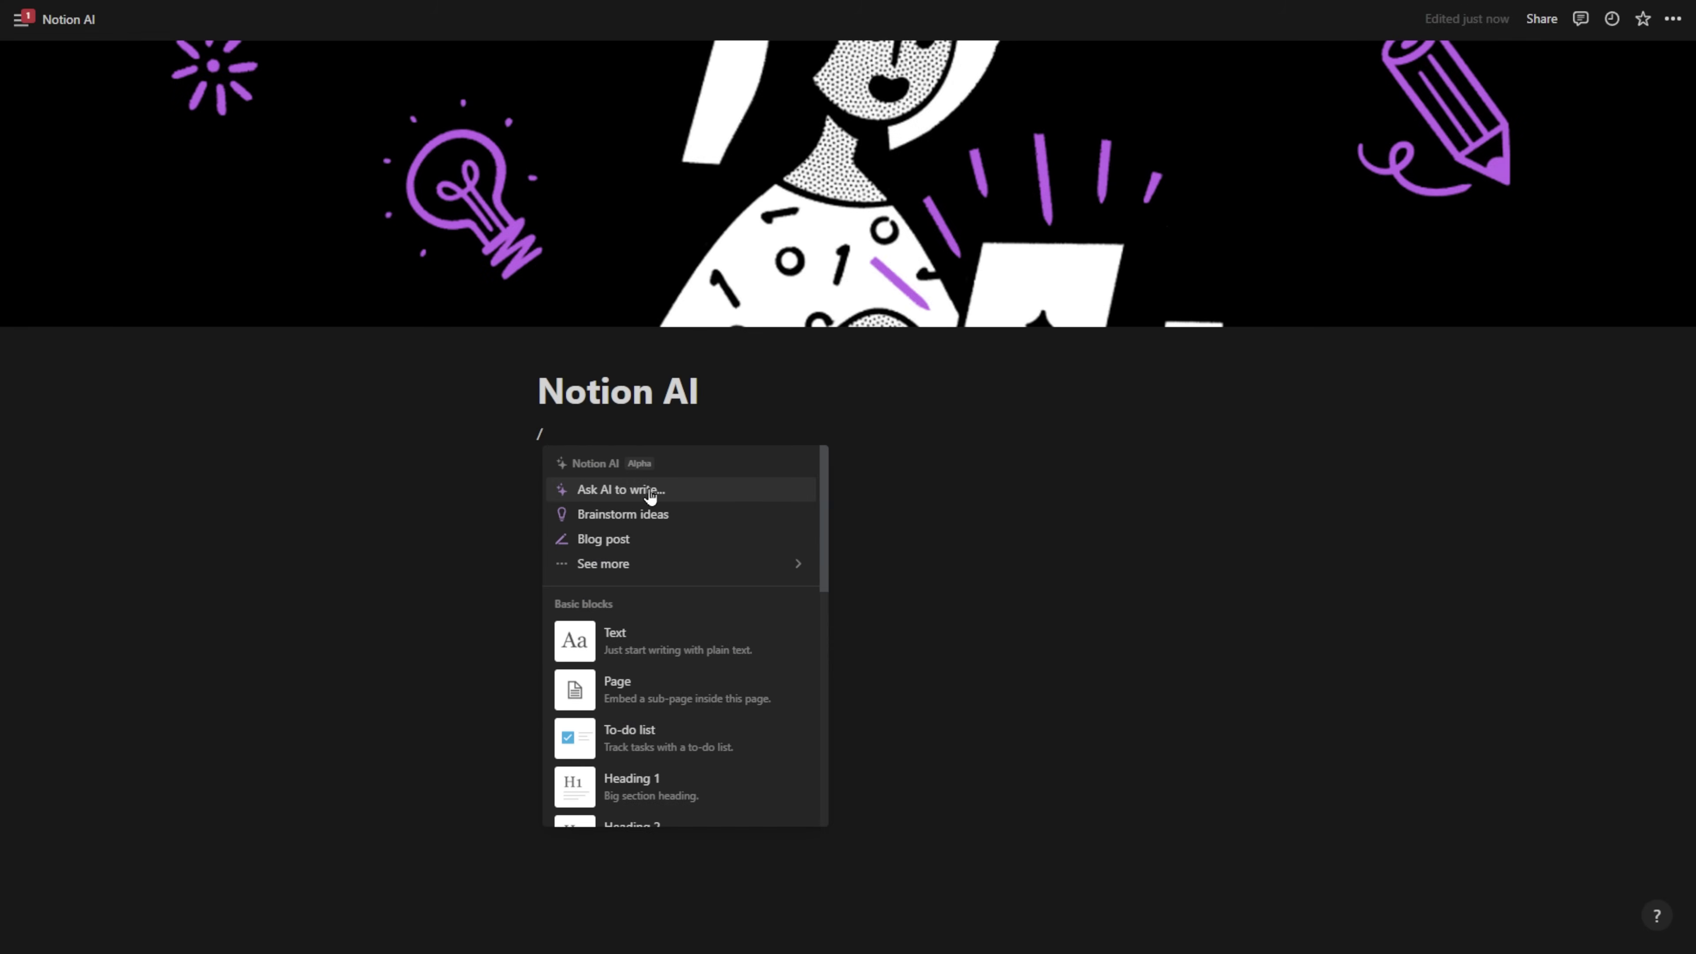
Step: Start a new AI writing request on the empty line under the Notion AI title
click(658, 495)
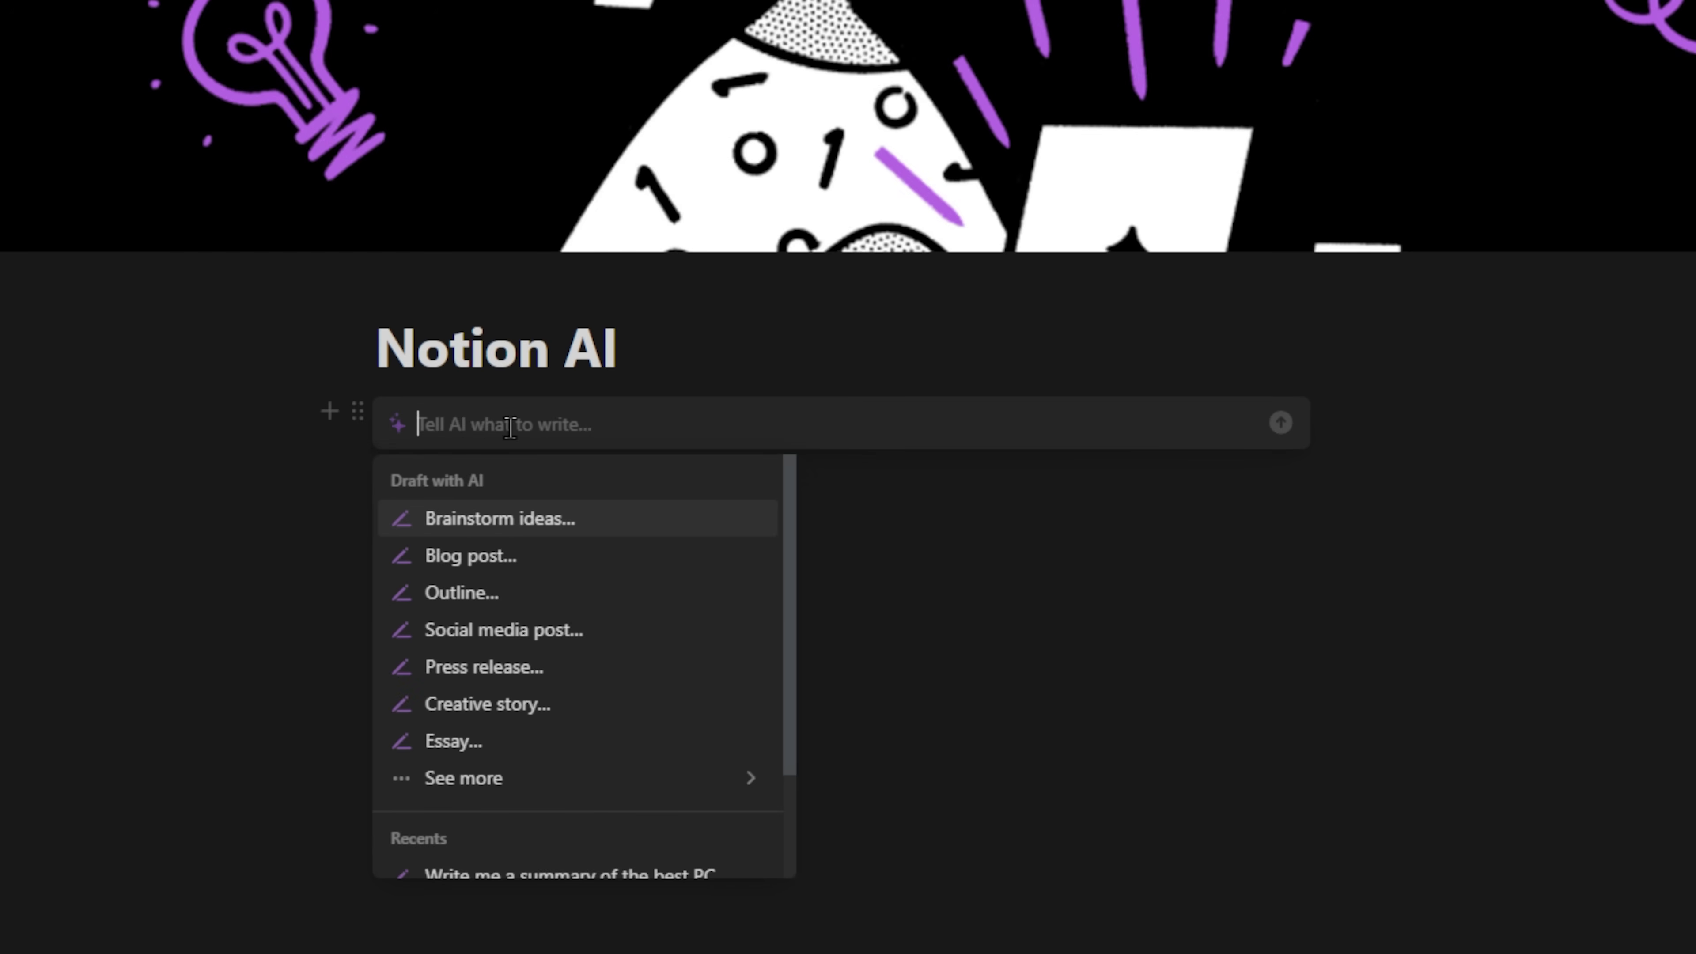
Step: Ask Notion AI to write about the best dog breeds for training and family-friendliness
text(Write about the best dog breed for training and family-friendly)
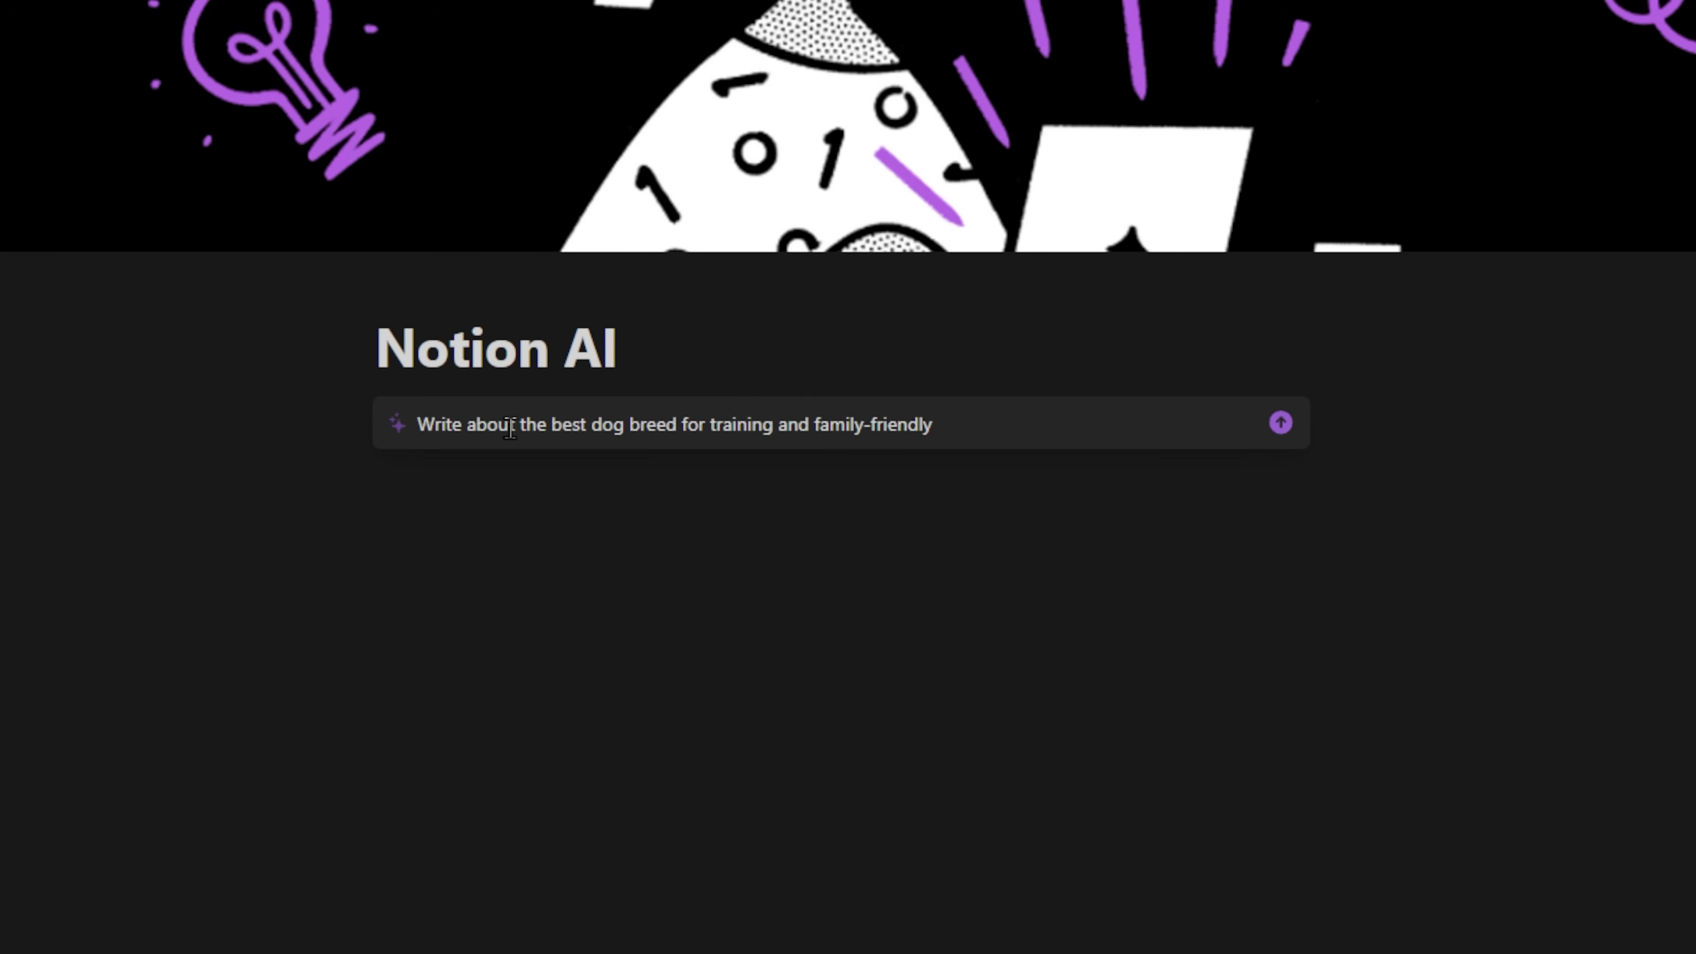
key(Return)
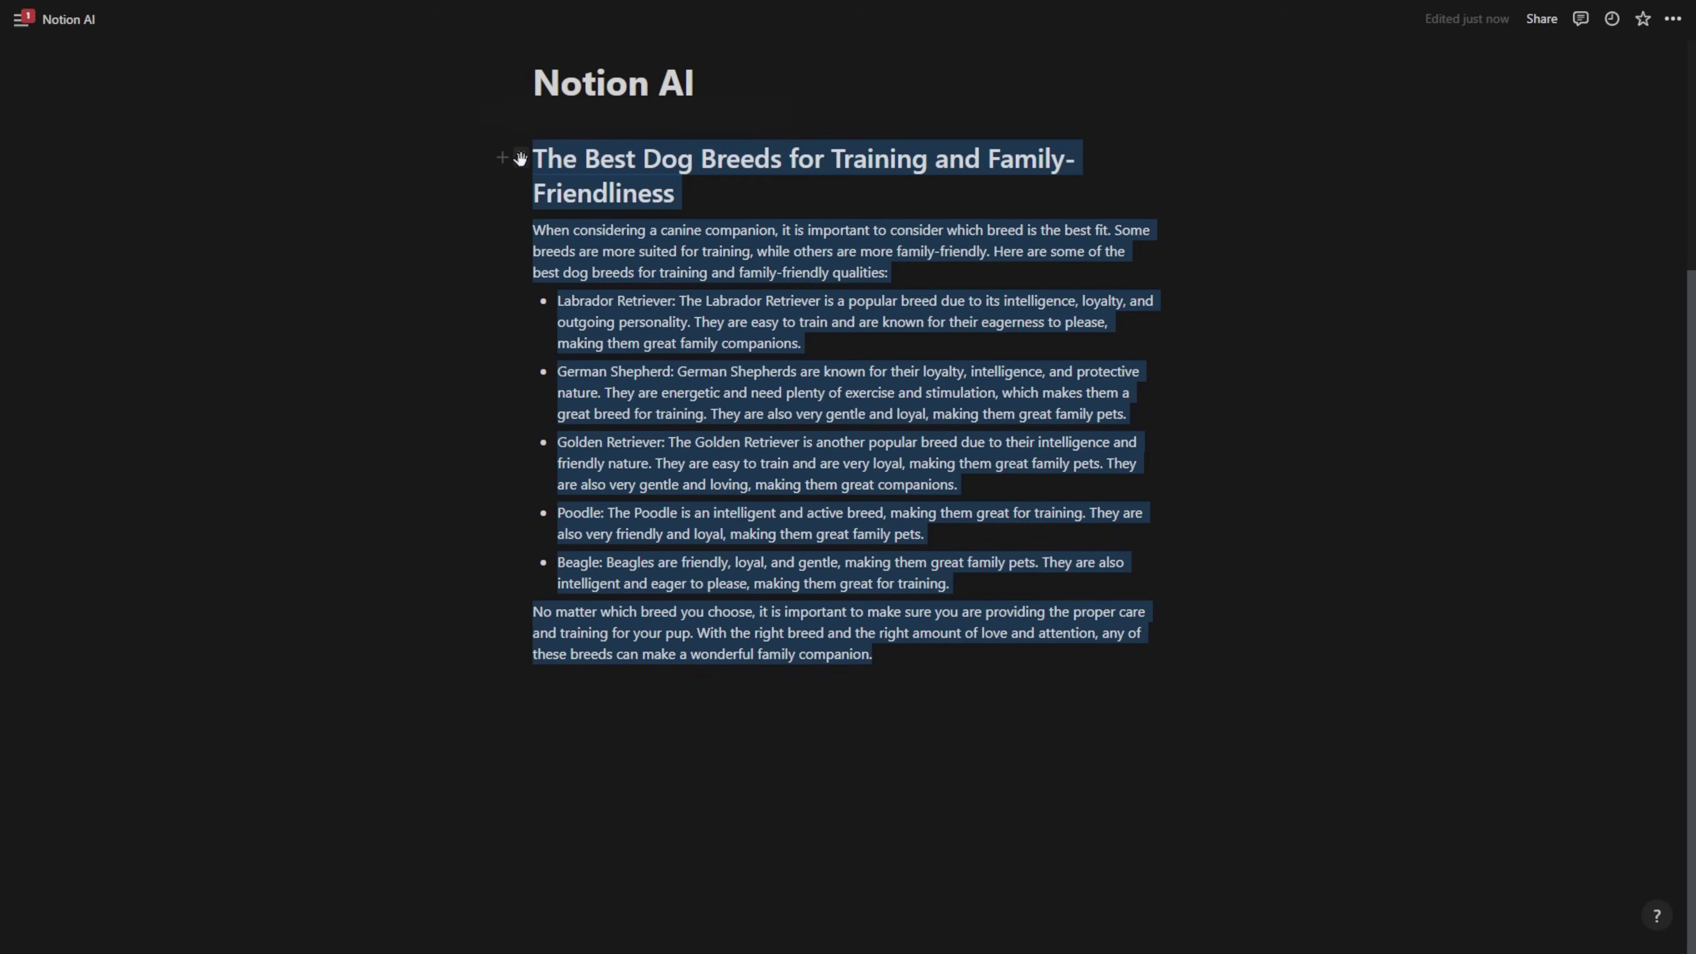
Step: Have AI continue the dog-breed article, regenerate once, and insert the new paragraph
click(525, 115)
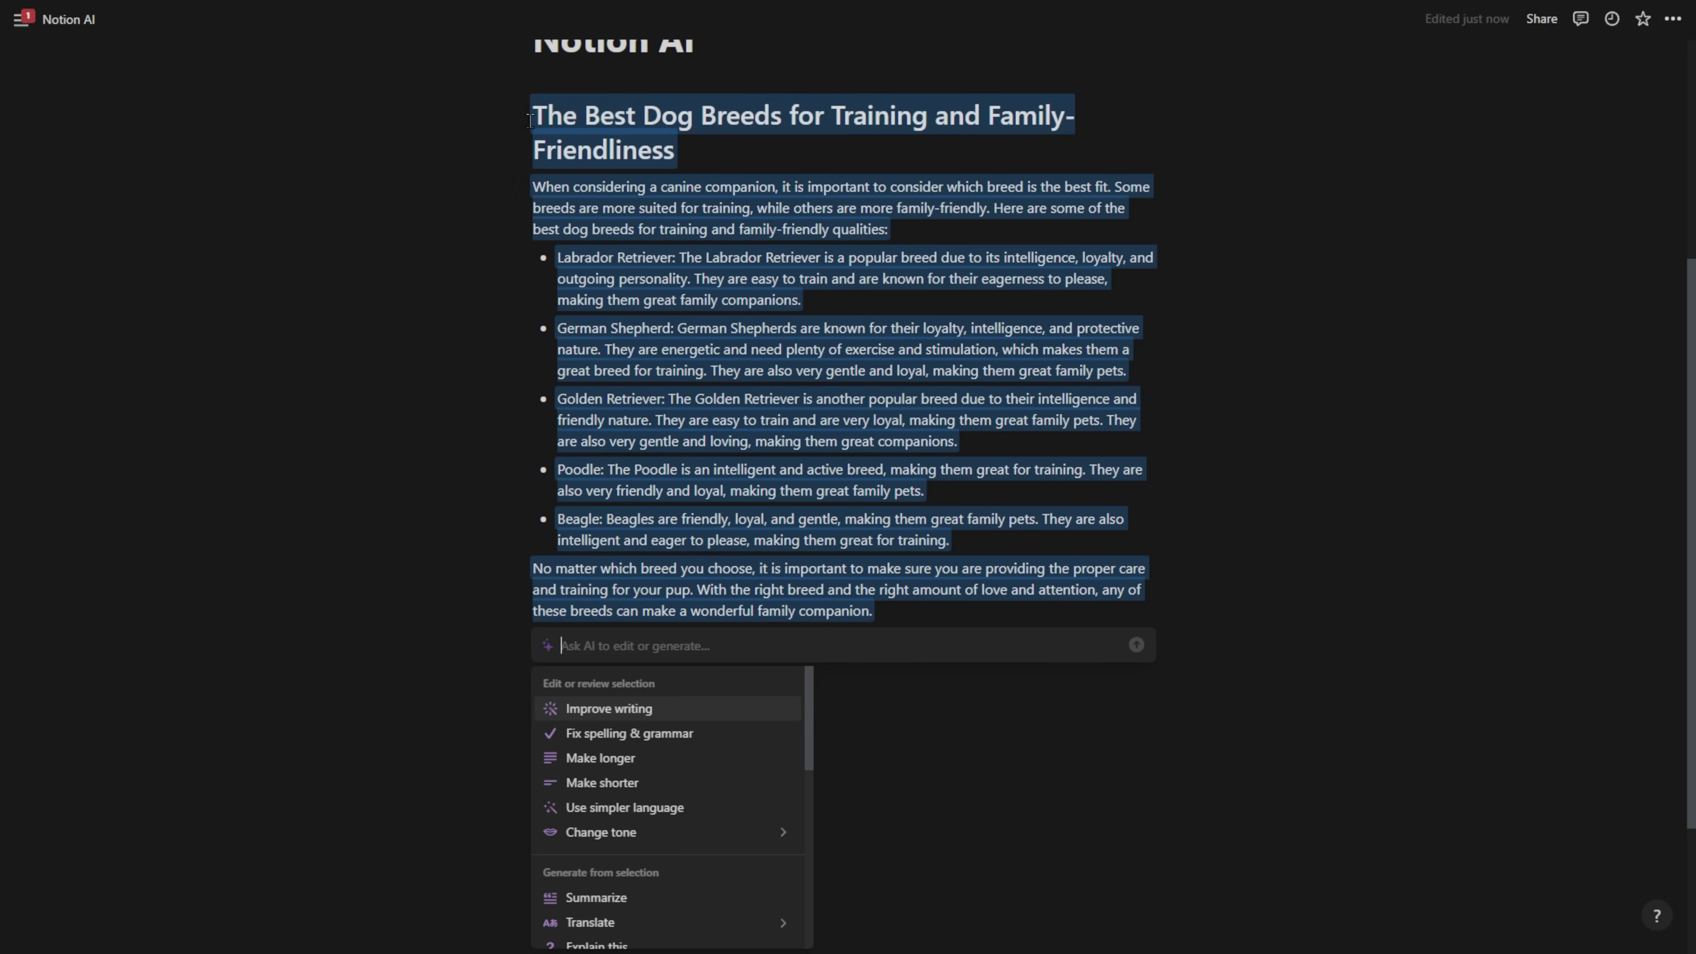
text(continue)
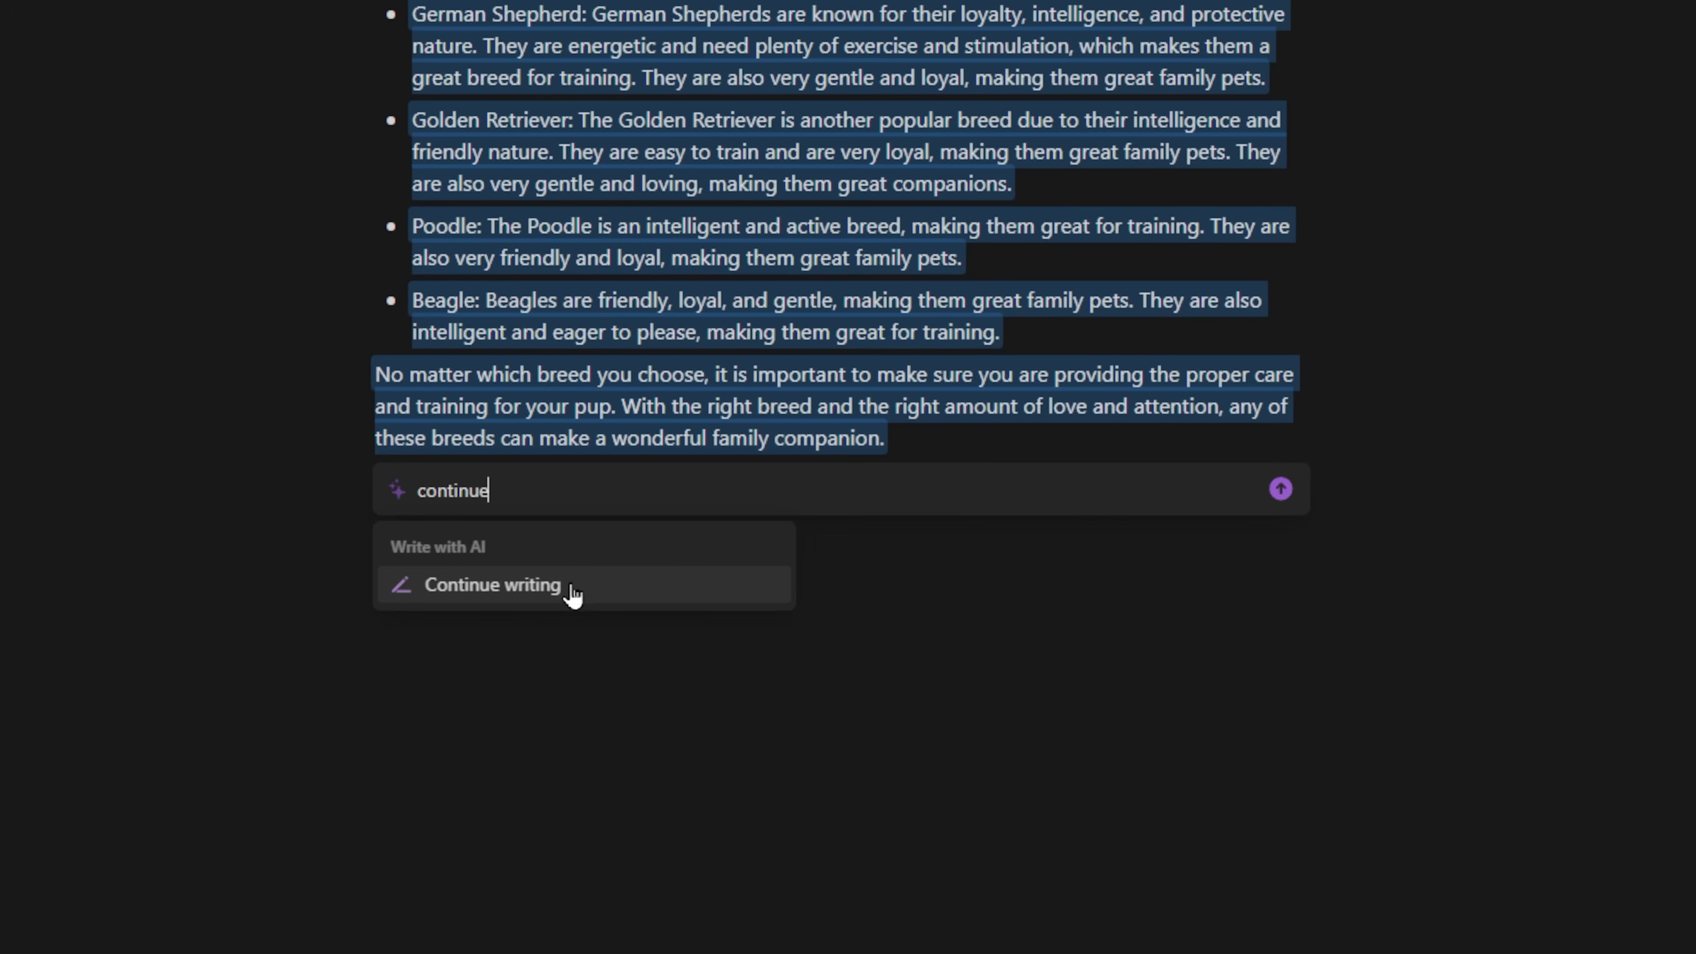
click(598, 586)
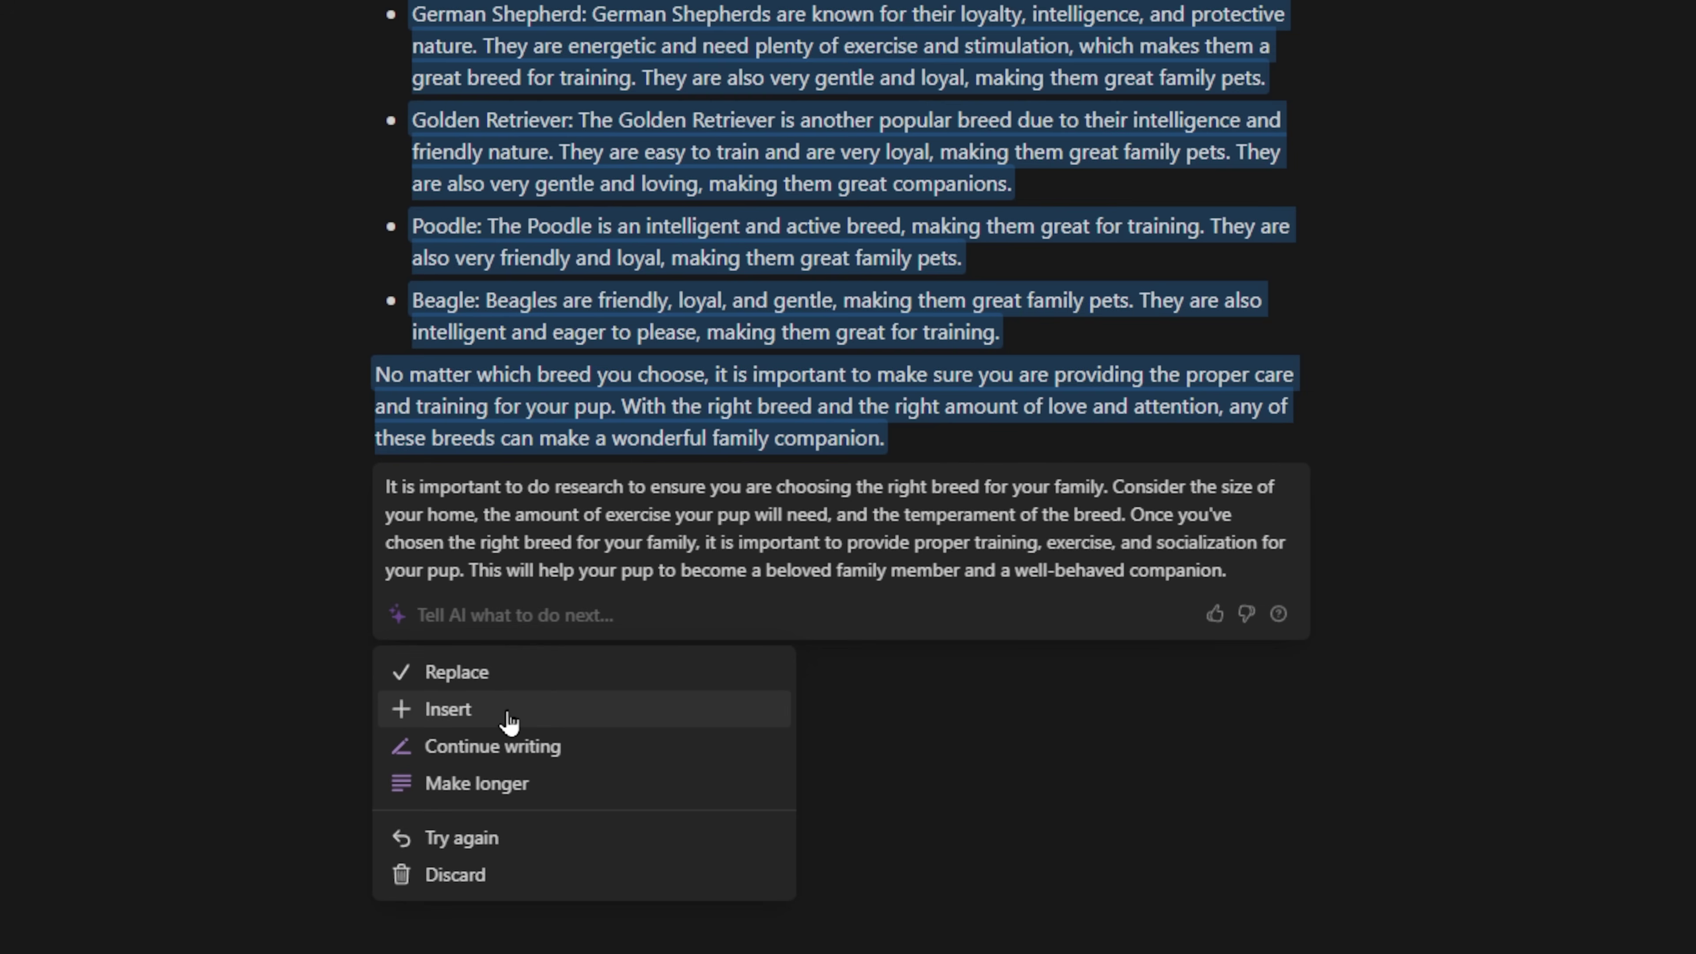
click(534, 845)
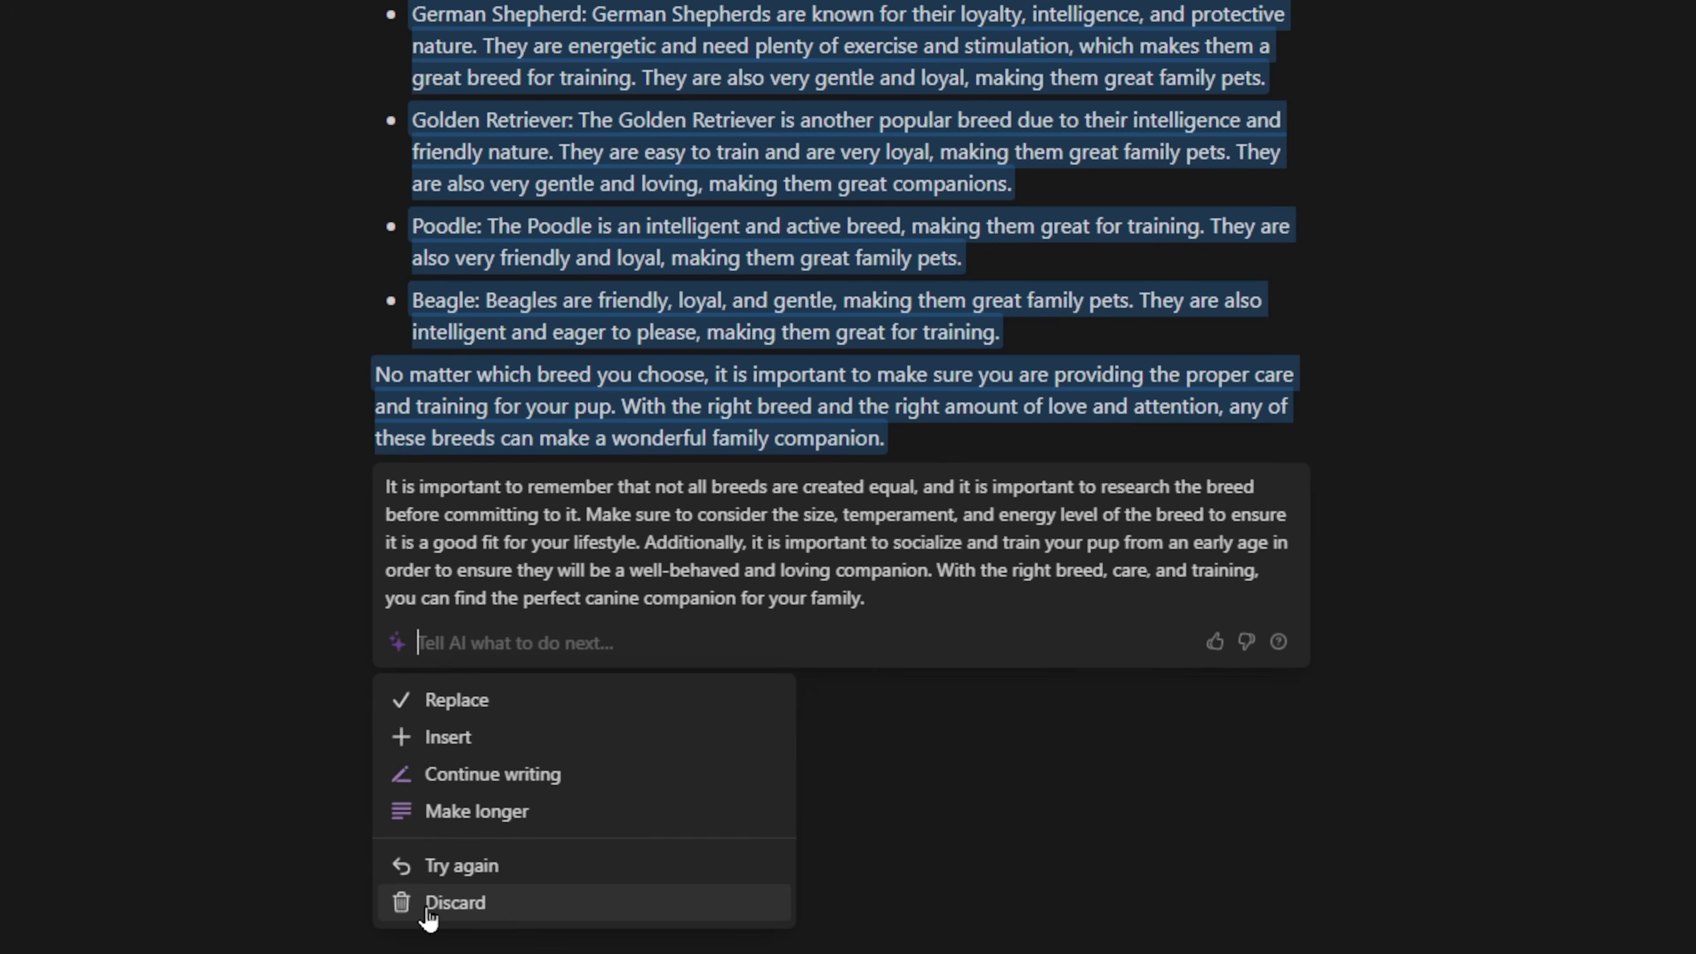
click(492, 740)
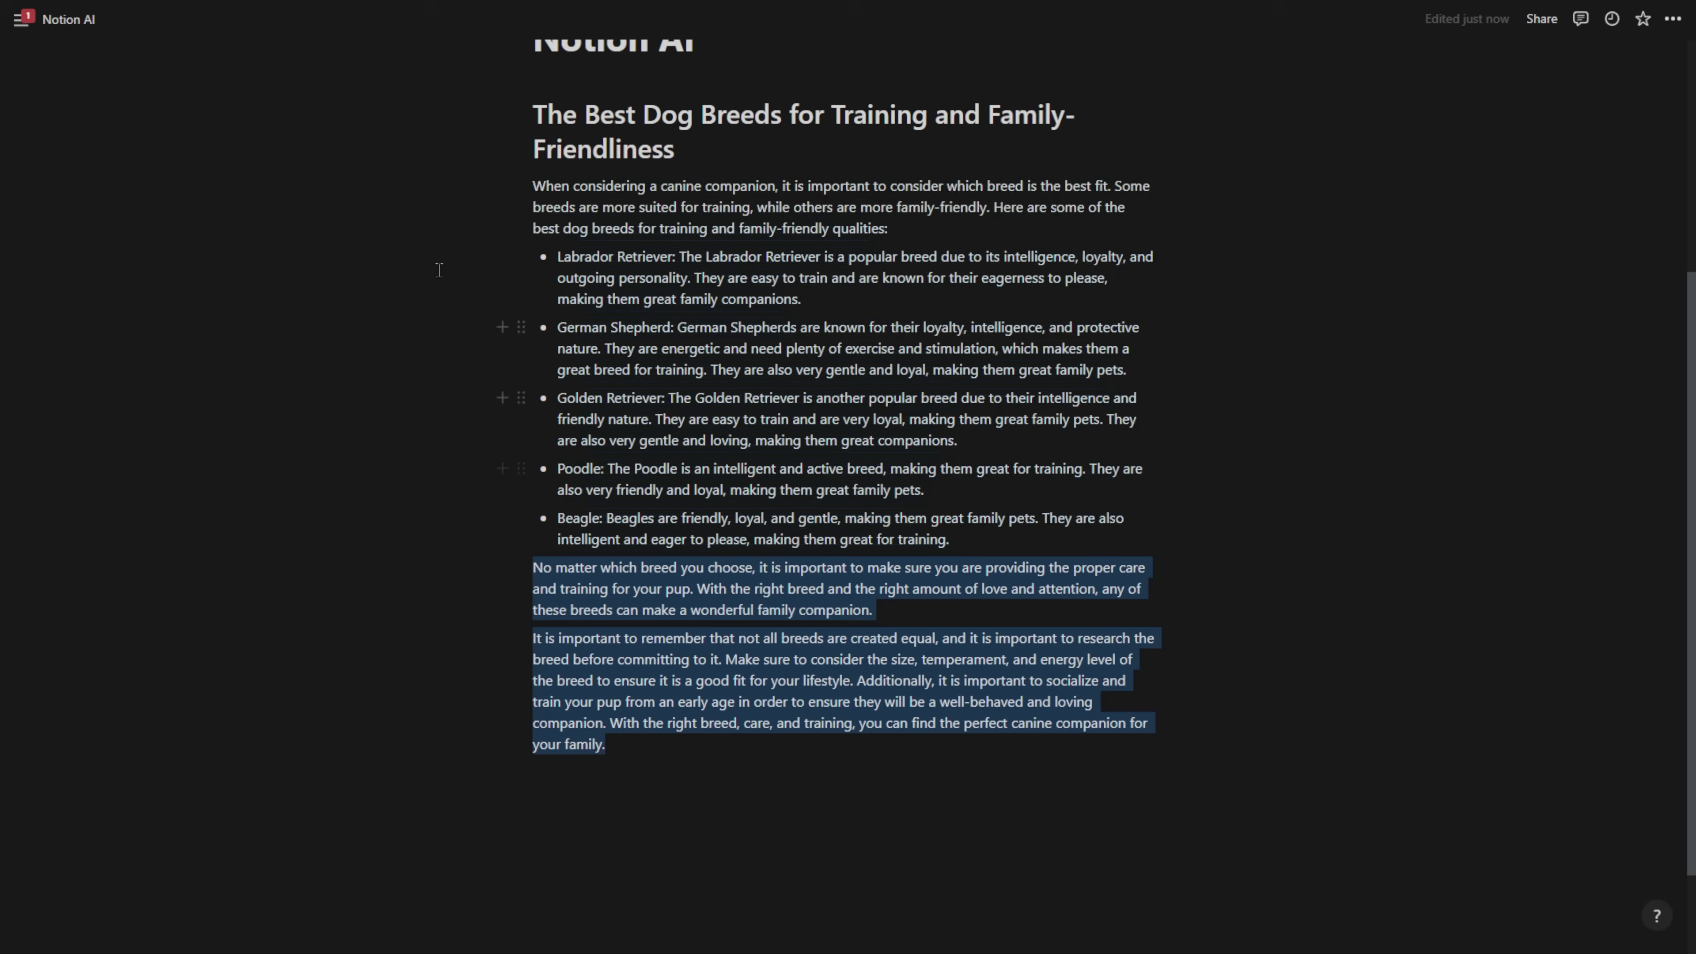
Step: Have AI summarize the whole dog-breed article and review the breed names in the summary
scroll(488, 120, up, 2)
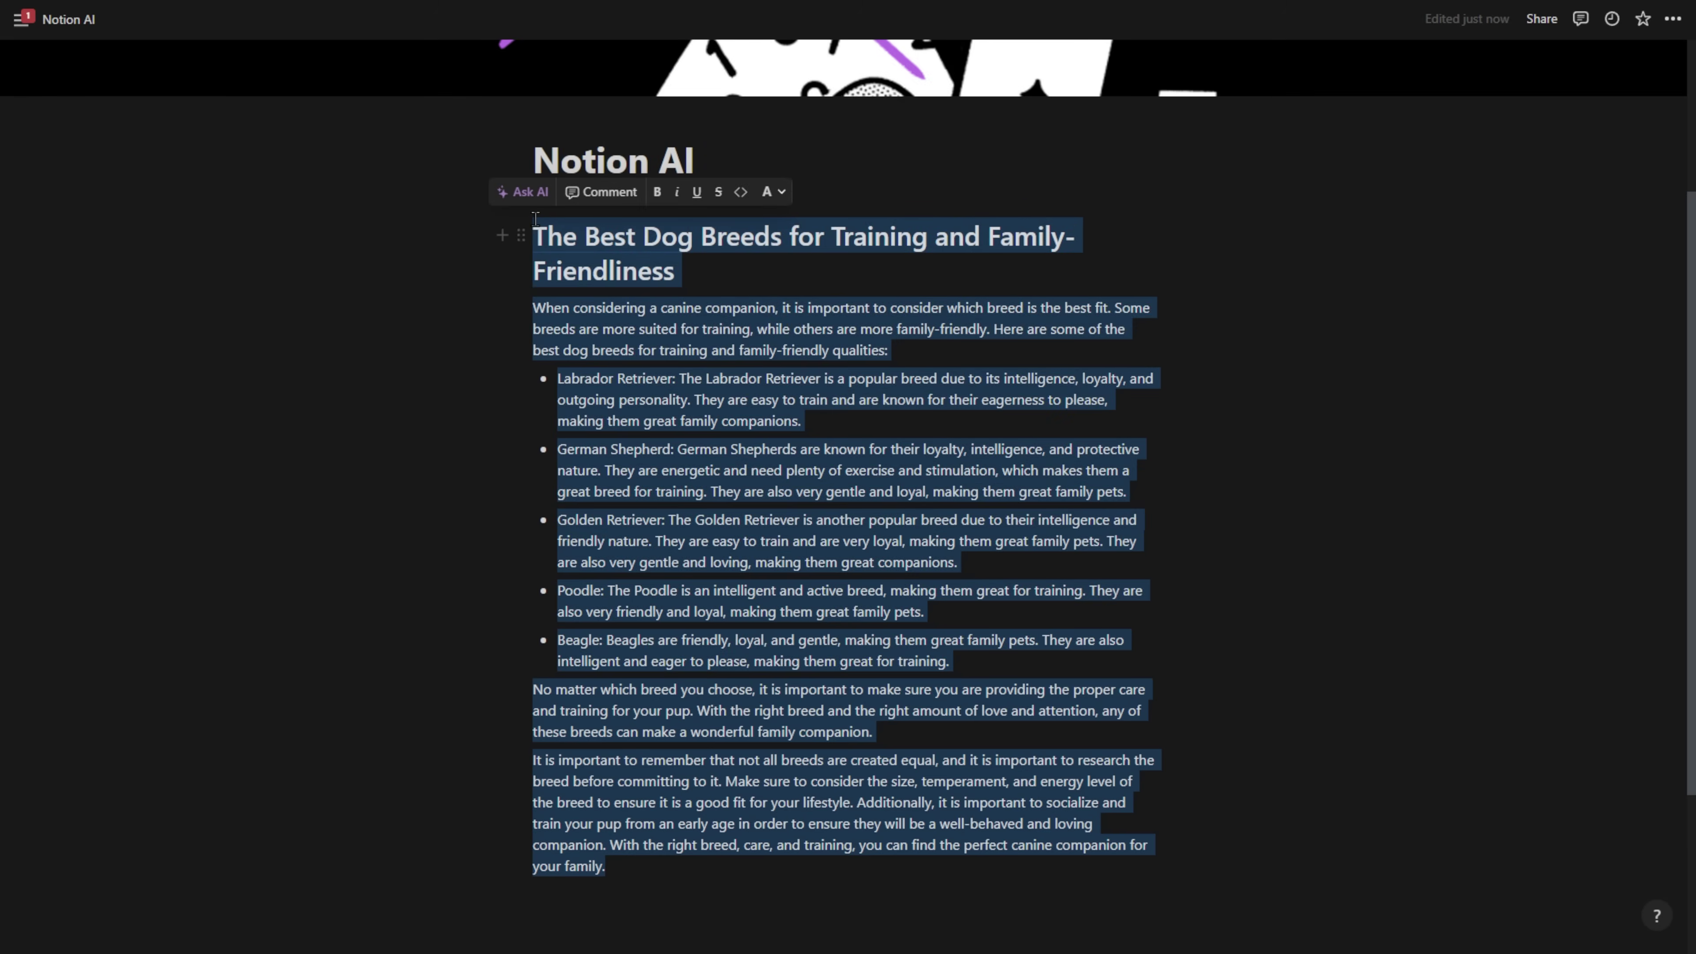
click(522, 200)
text(summ)
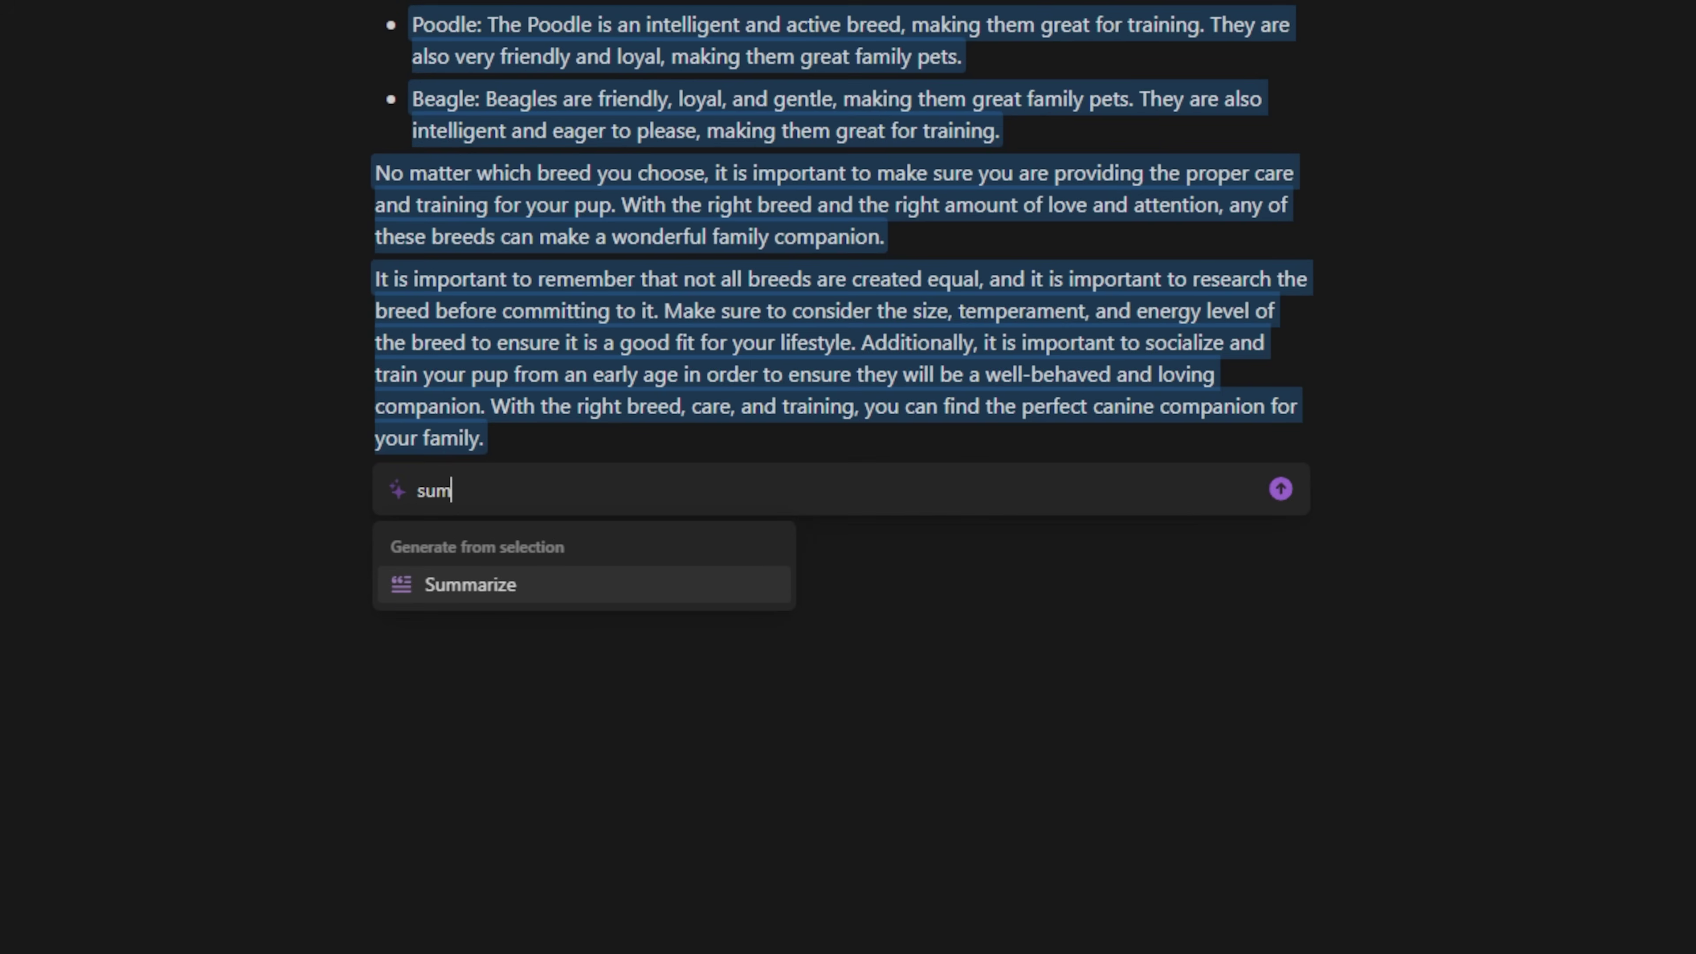
click(483, 597)
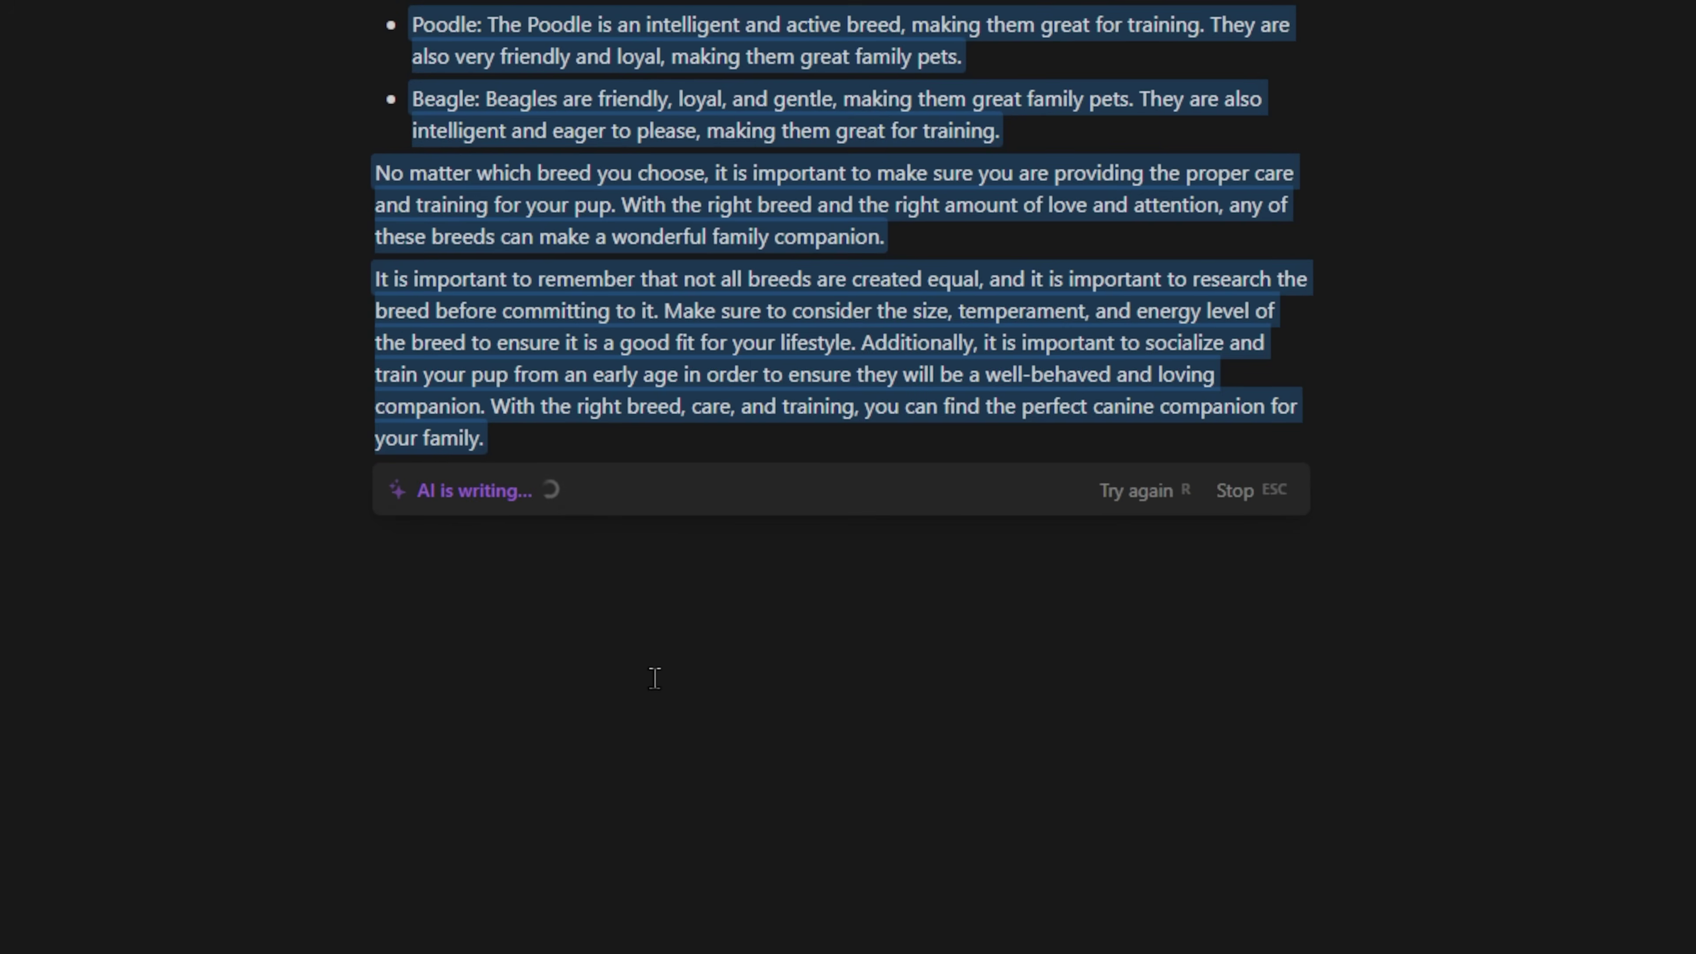
scroll(655, 678, up, 4)
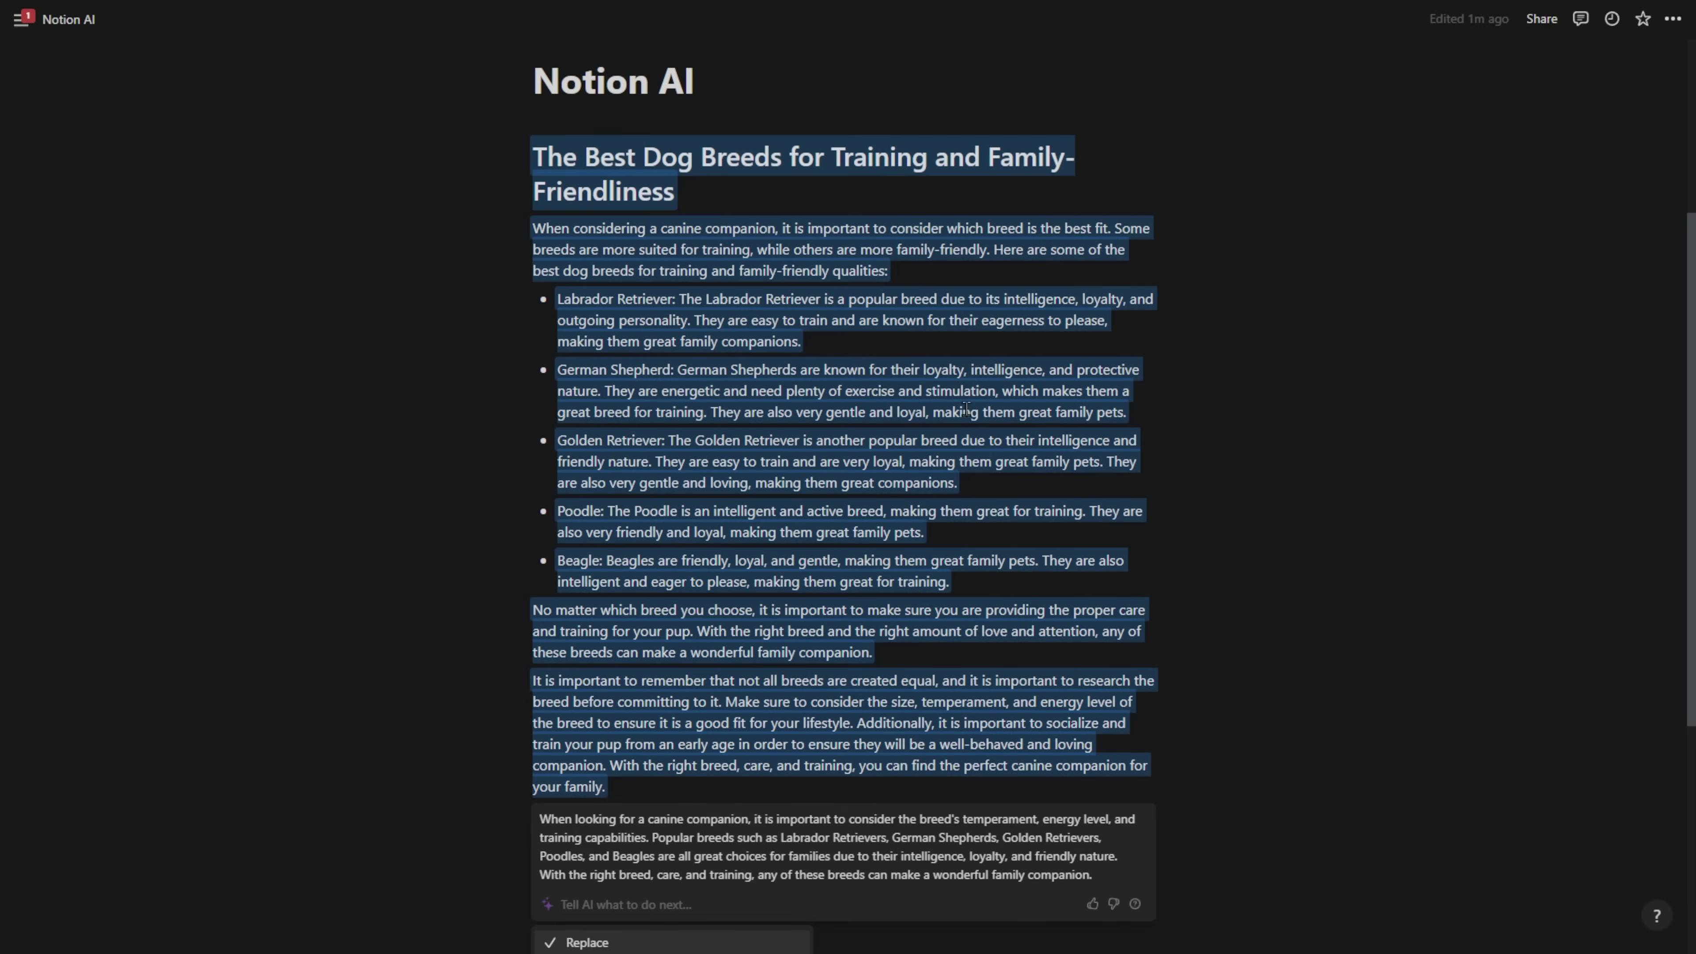
scroll(619, 688, down, 3)
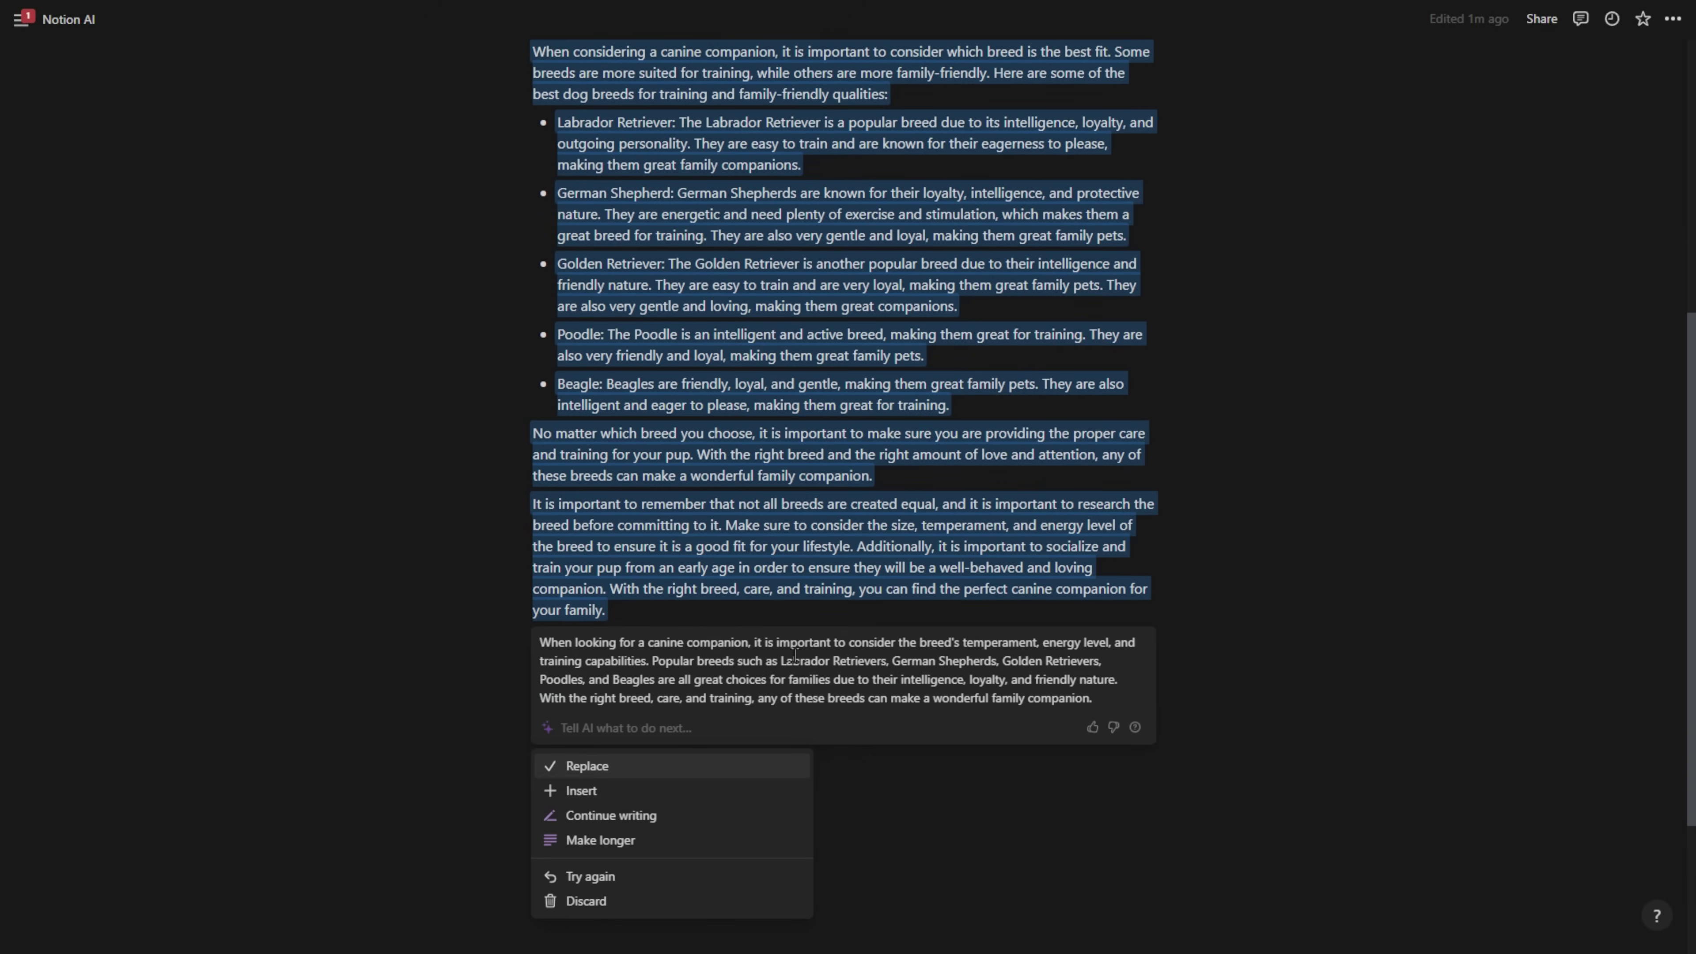
drag(804, 658, 766, 676)
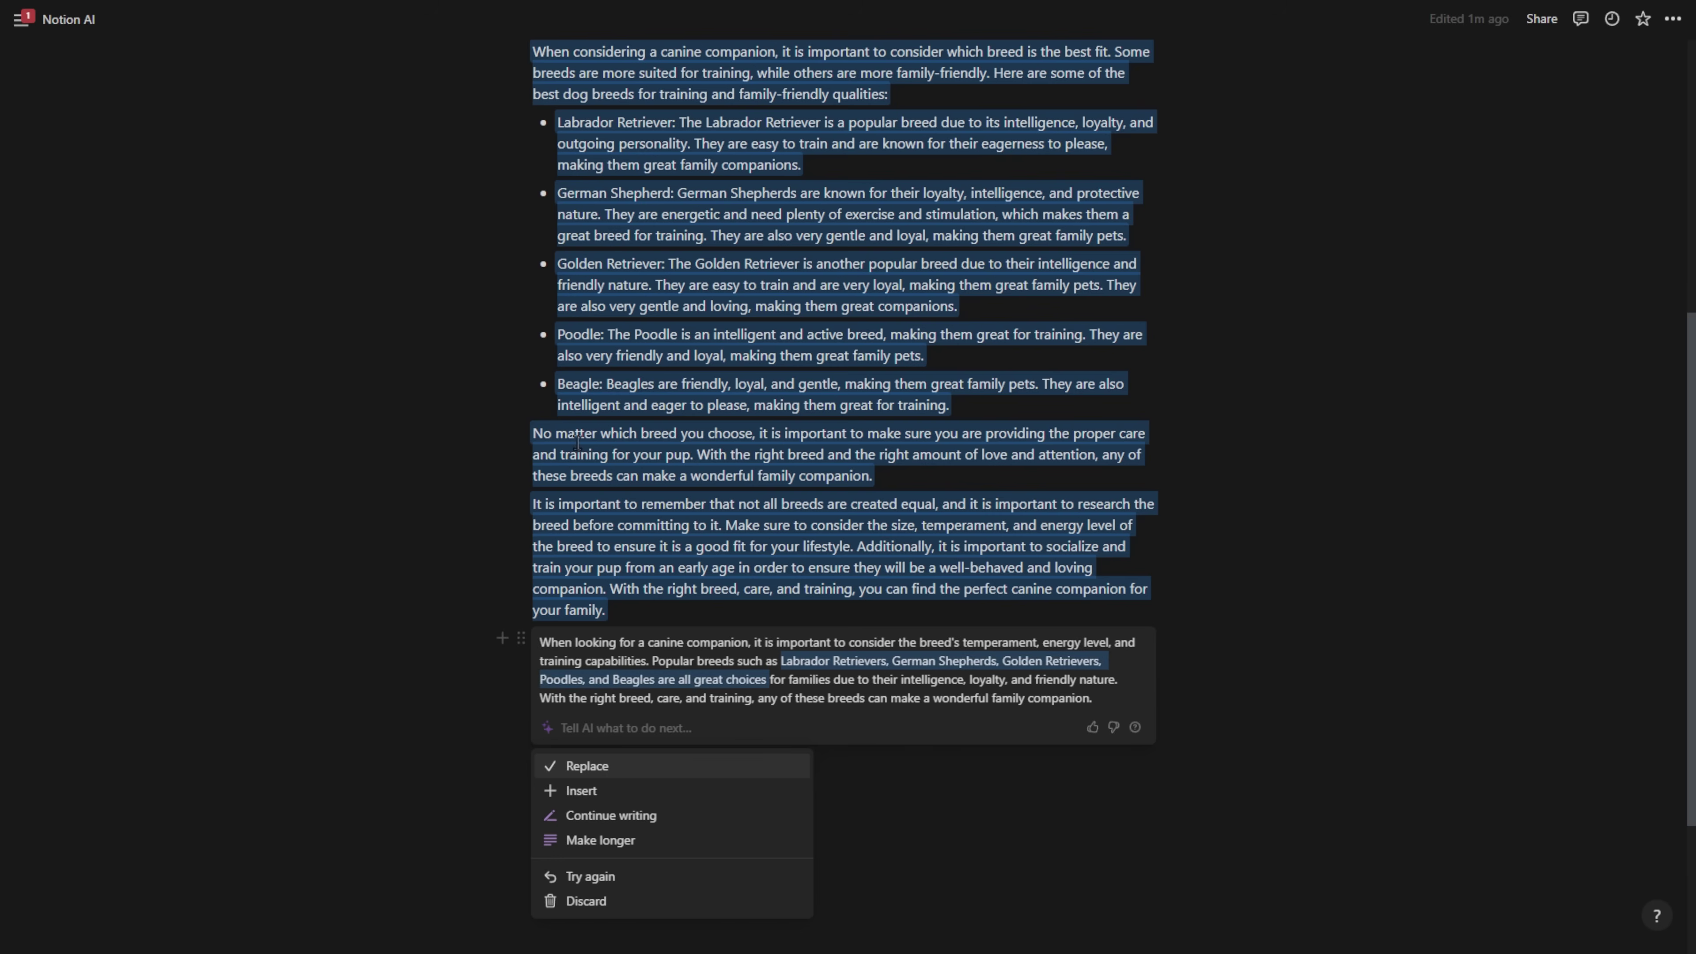
Step: Replace the article with the summary and convert it from Heading 1 to plain text
scroll(561, 374, up, 5)
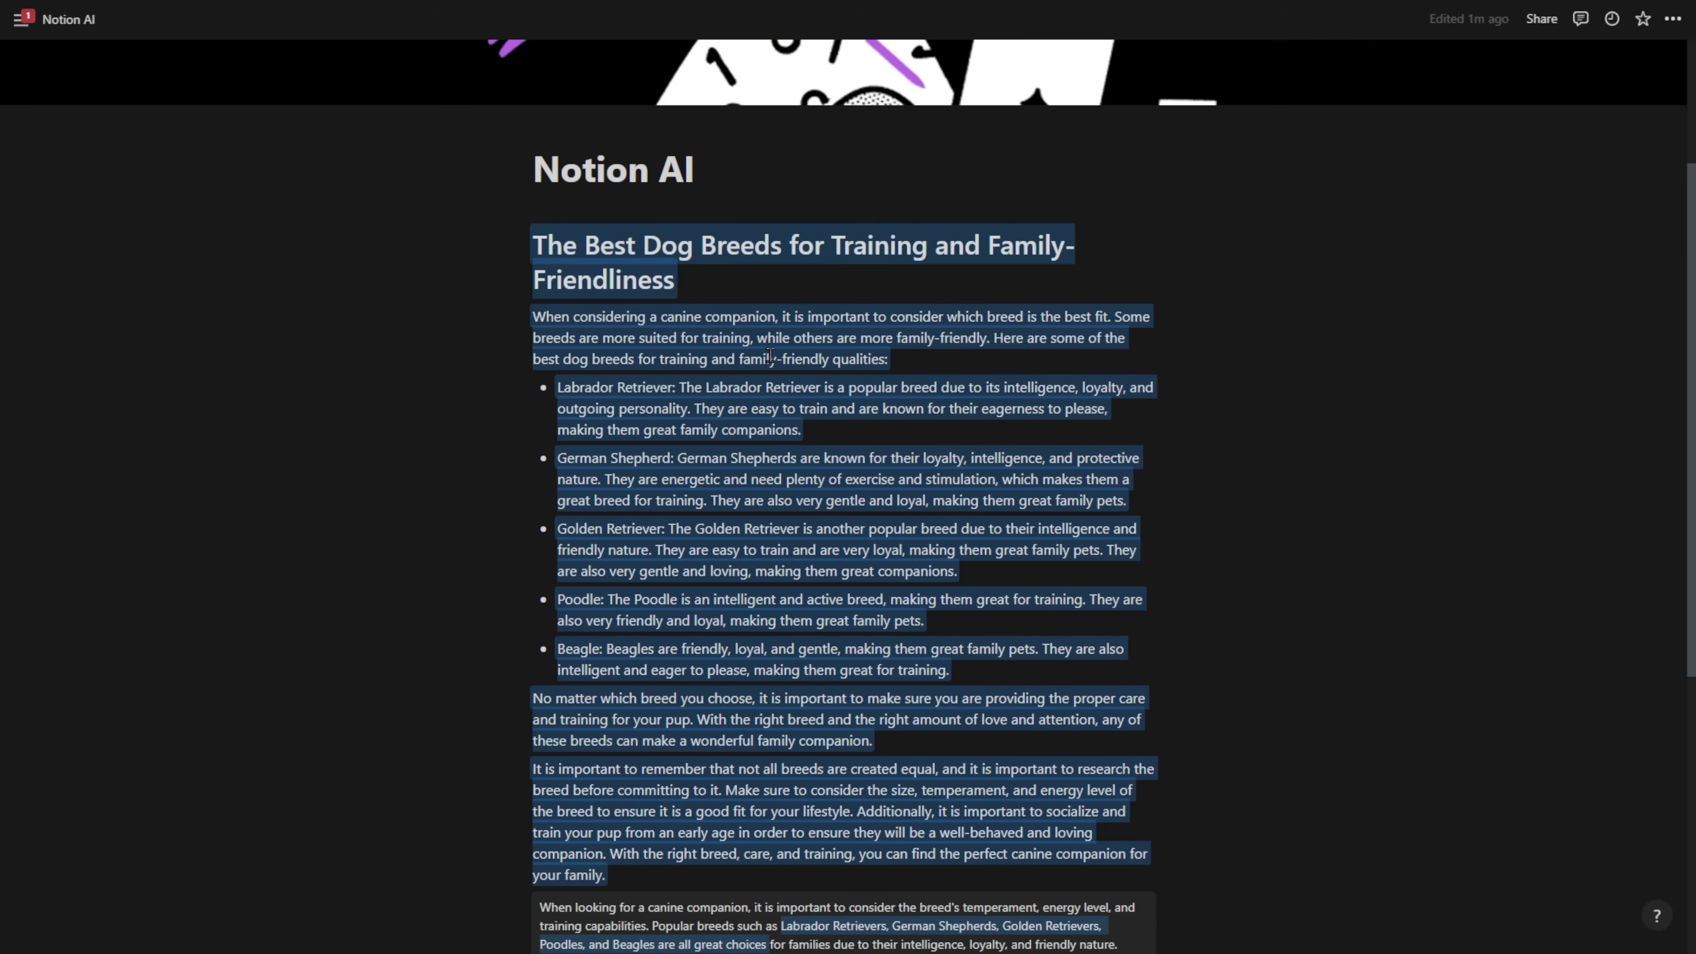
scroll(769, 355, down, 5)
scroll(798, 647, up, 6)
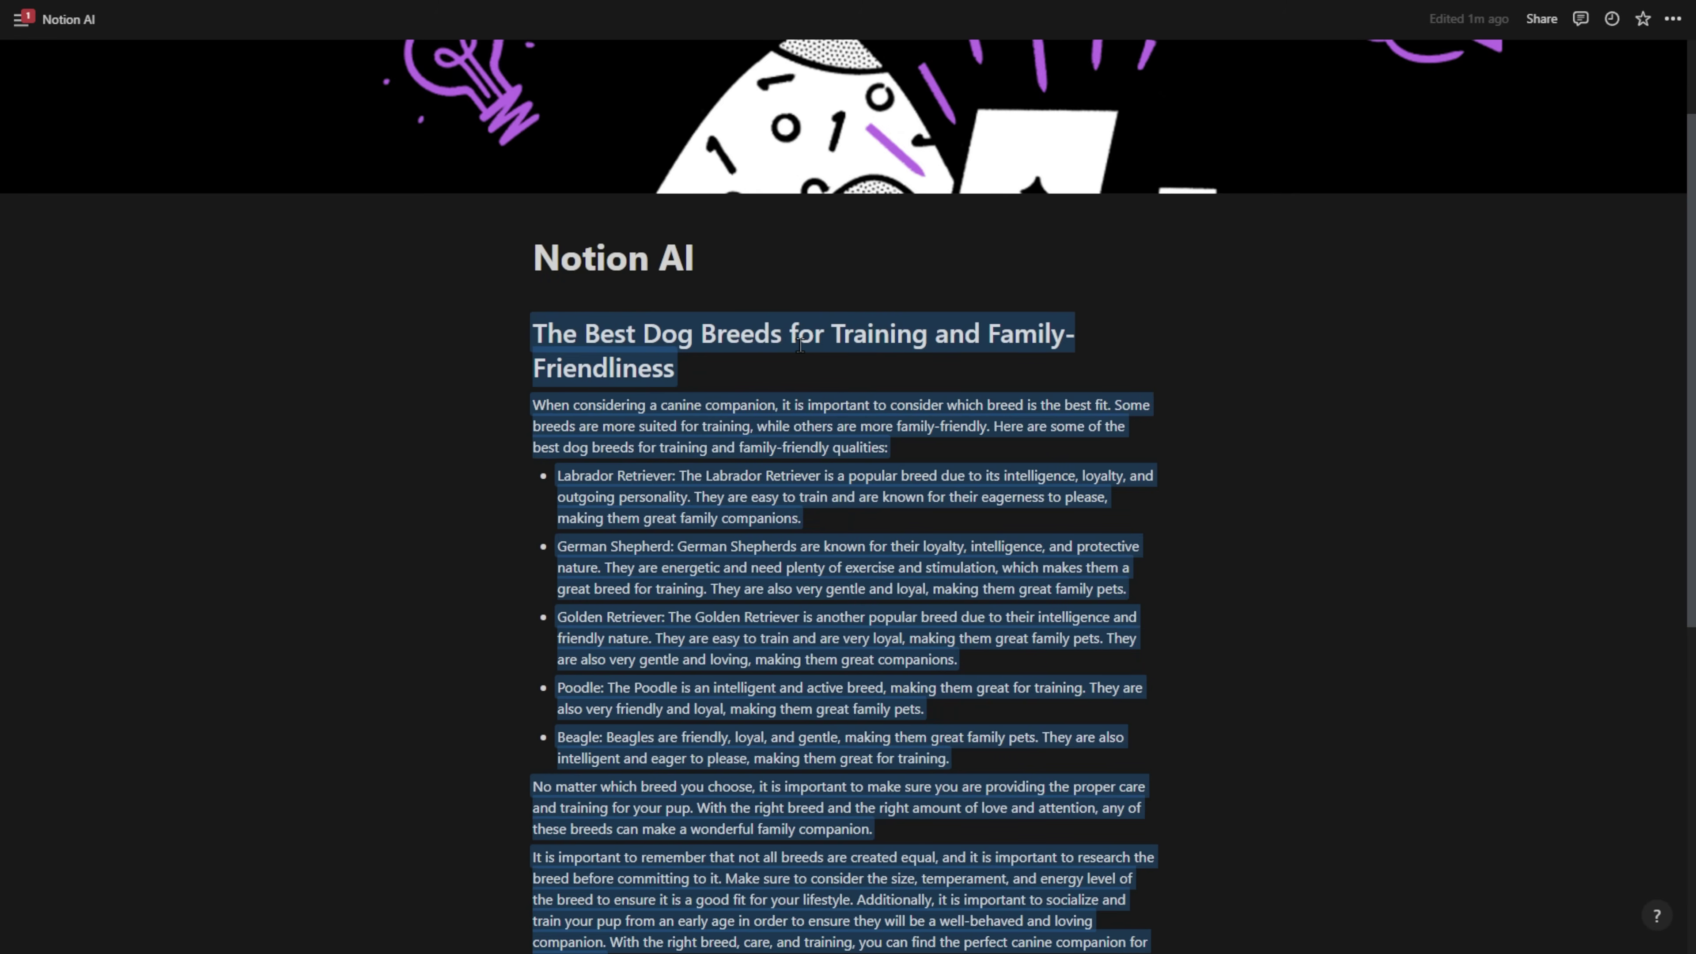
scroll(784, 388, down, 8)
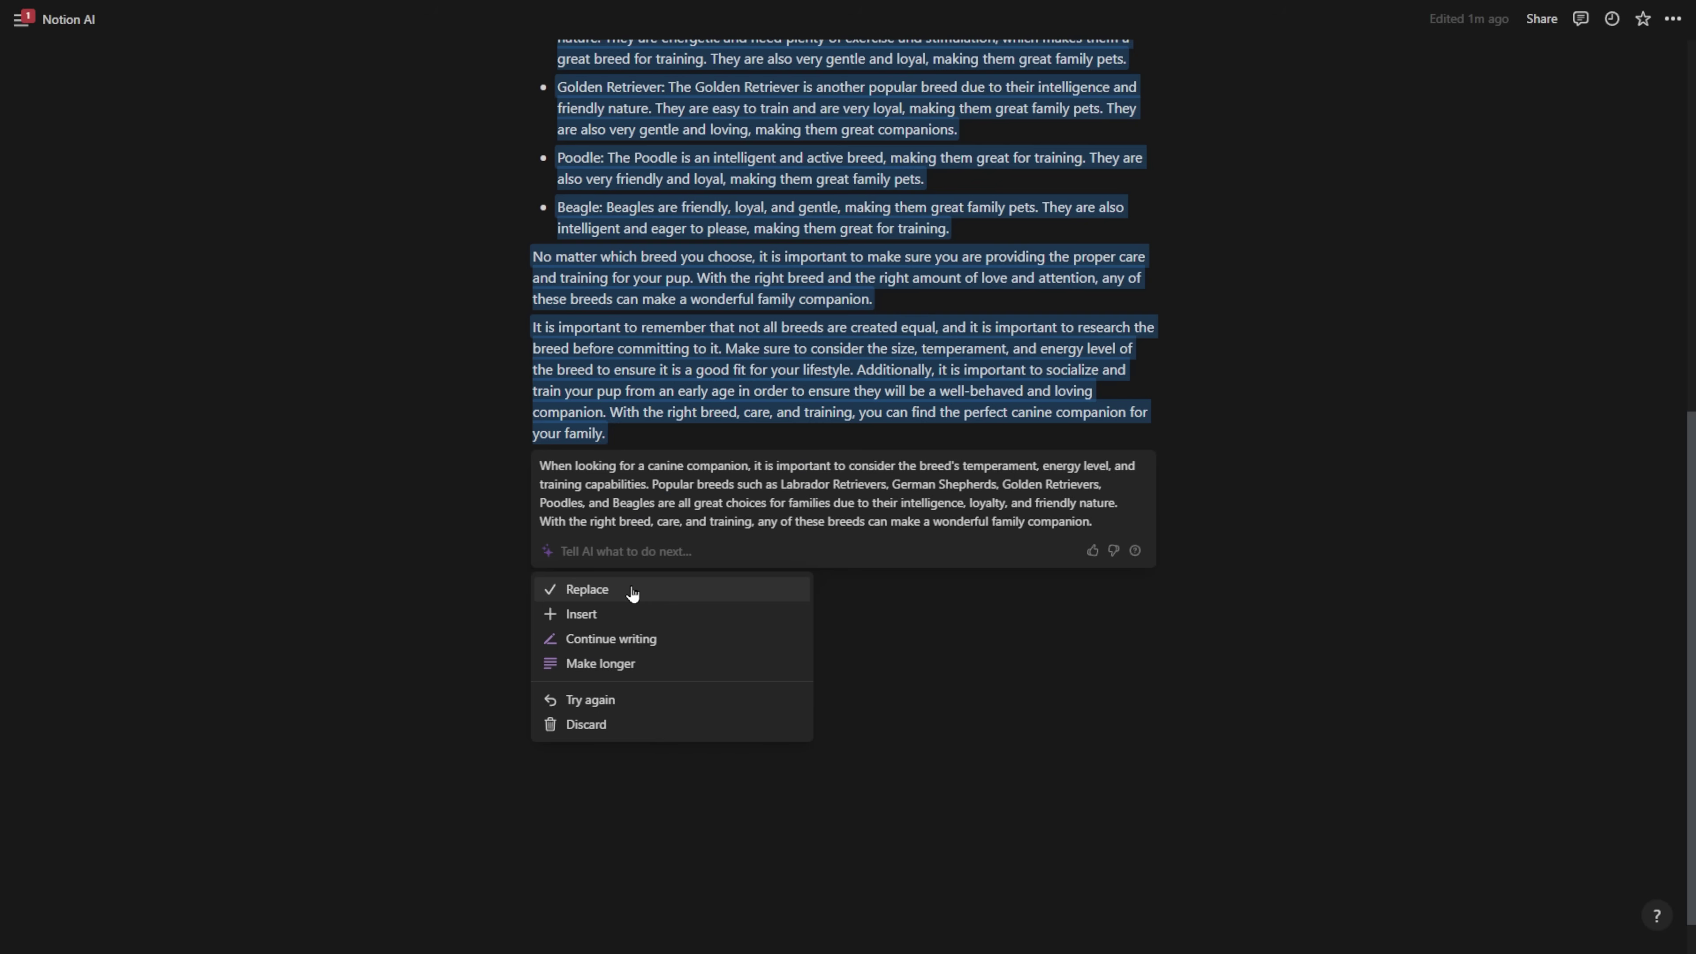
click(632, 591)
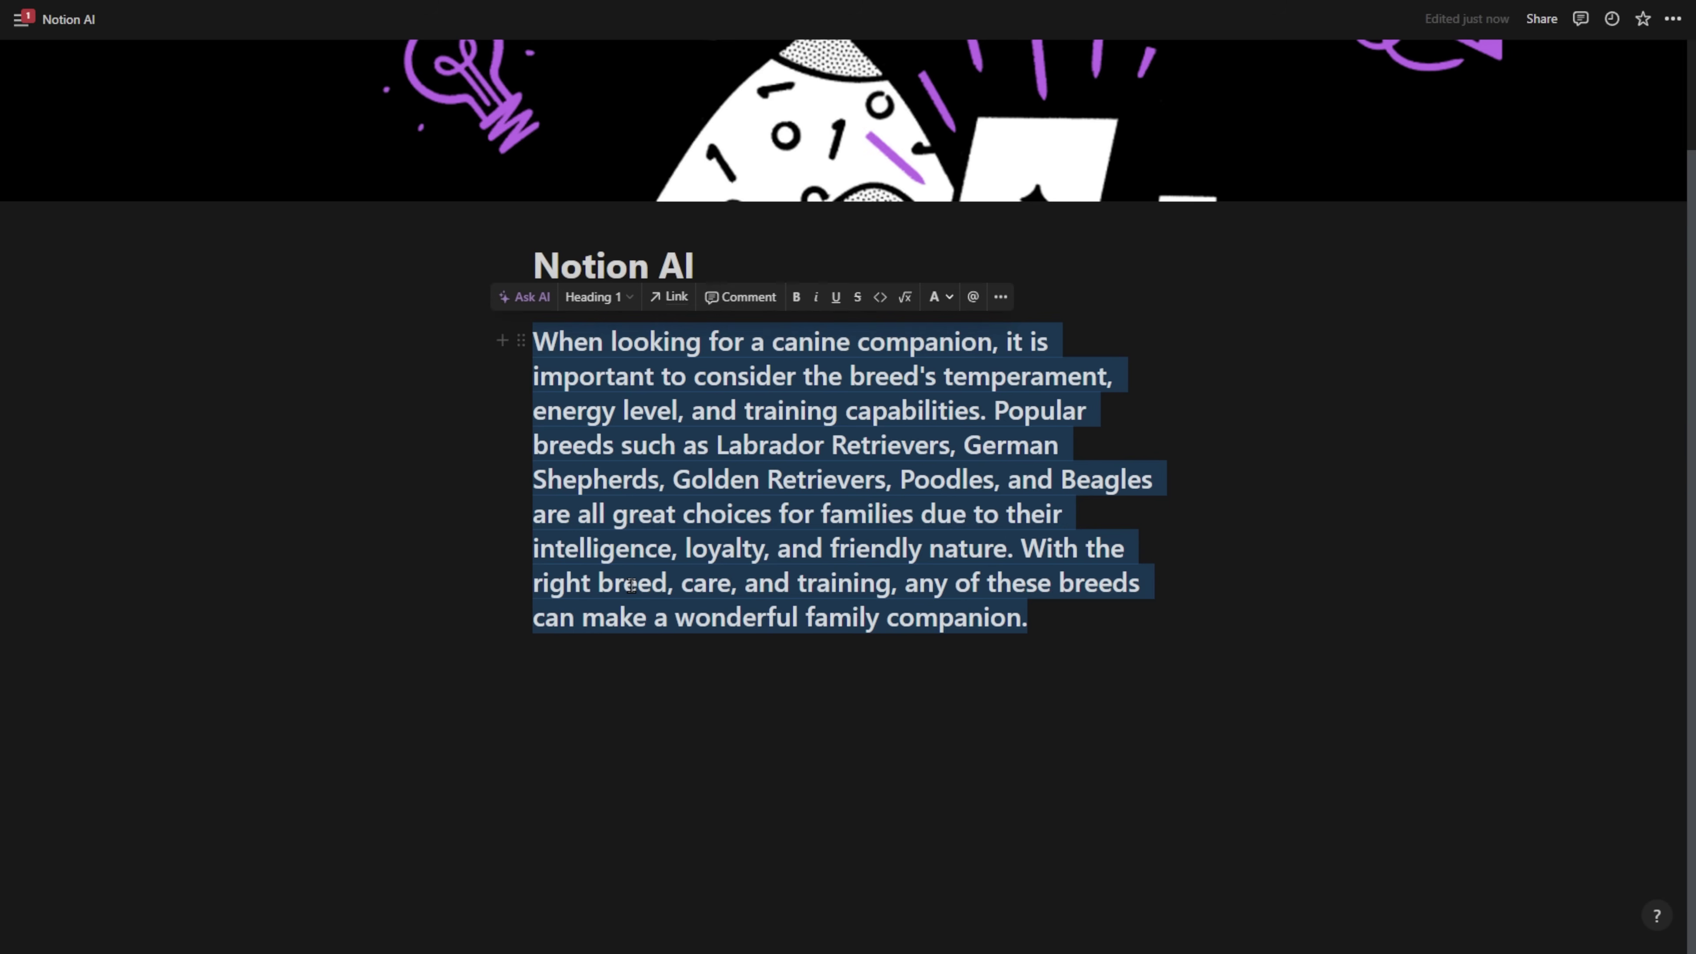
click(607, 300)
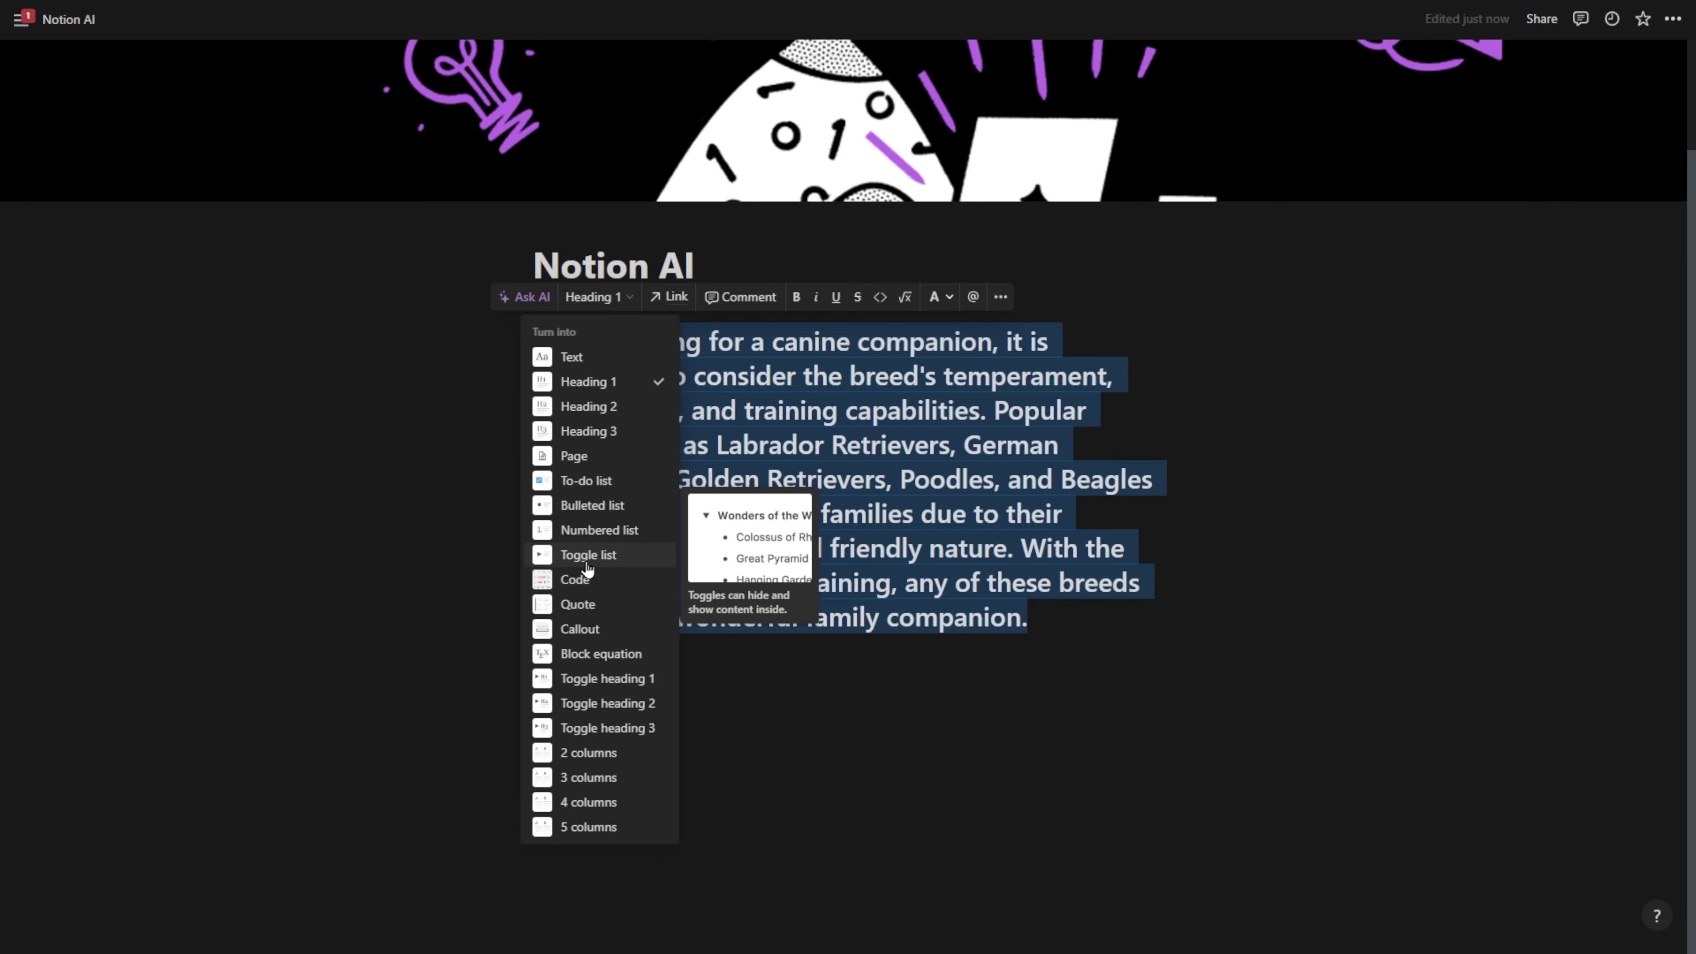
click(593, 361)
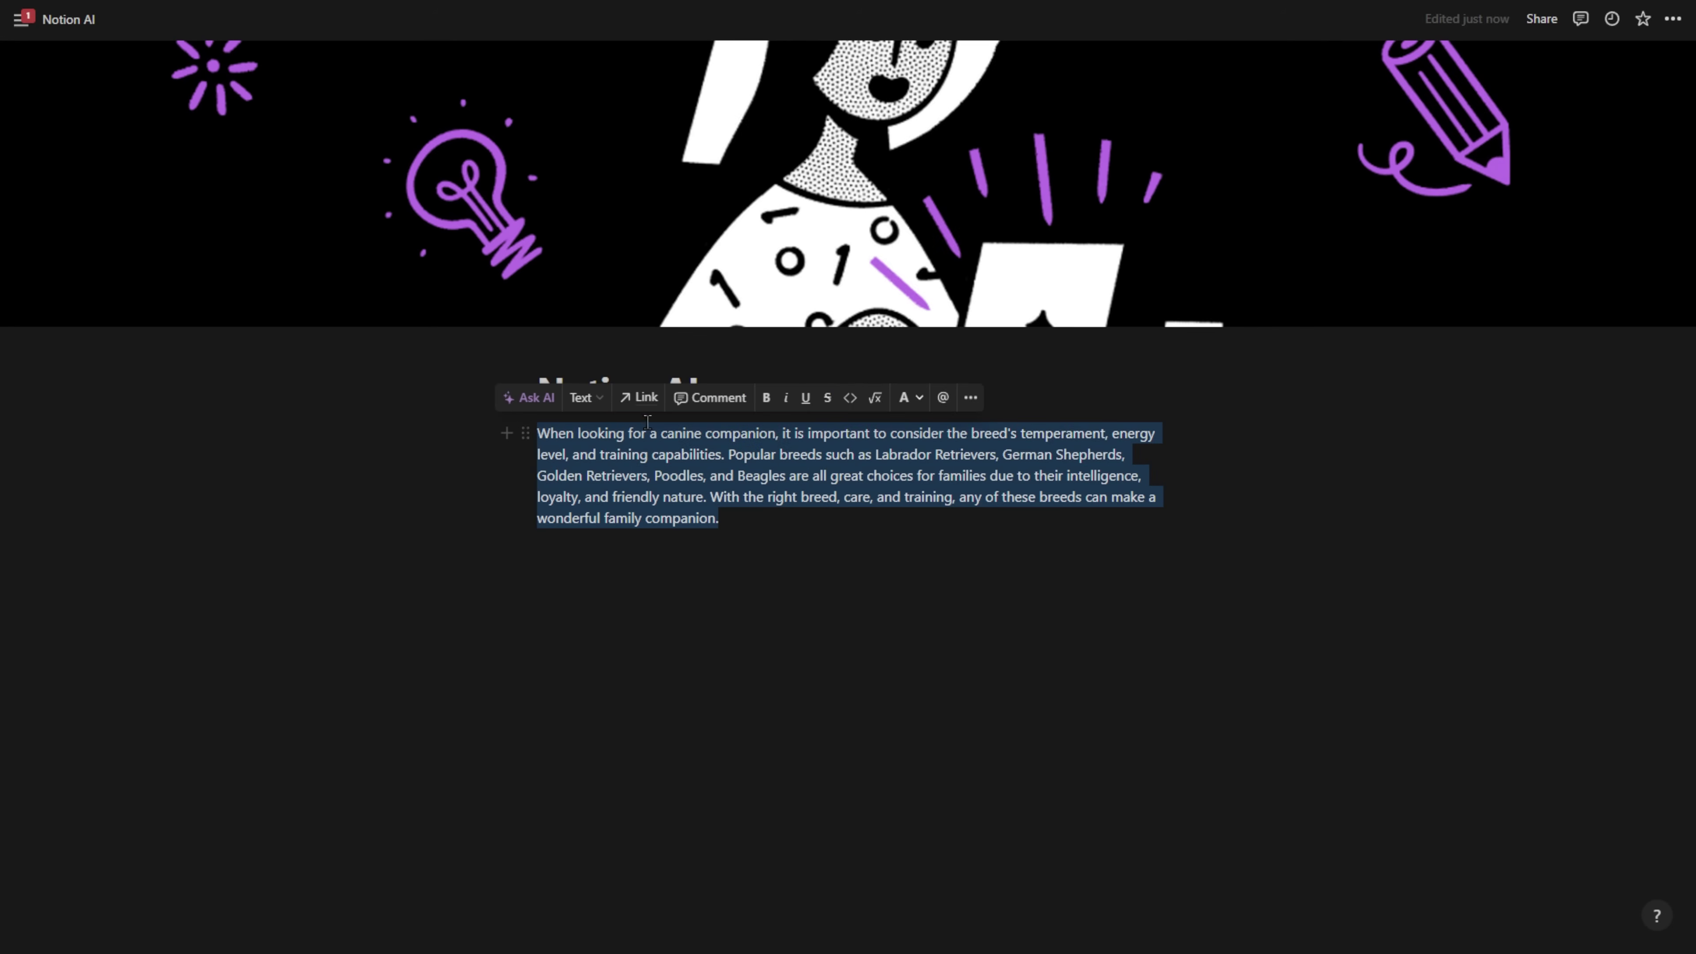
Step: Generate AI action items from the summary paragraph and review the four suggested to-dos
click(531, 399)
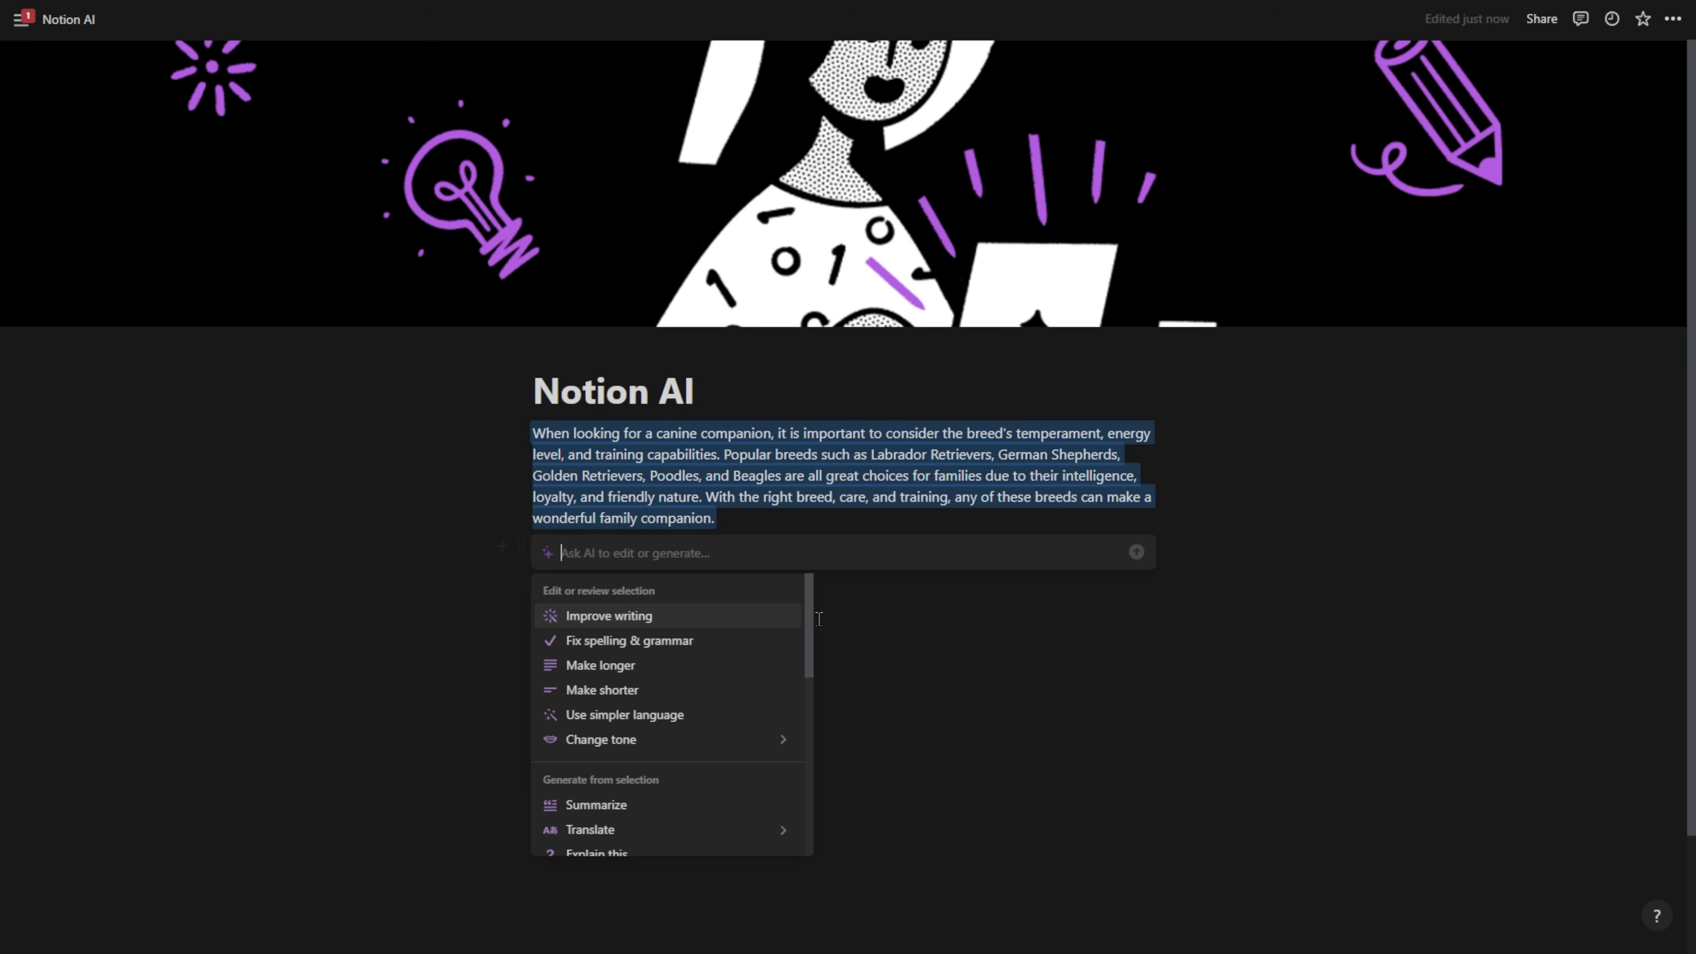
text(find)
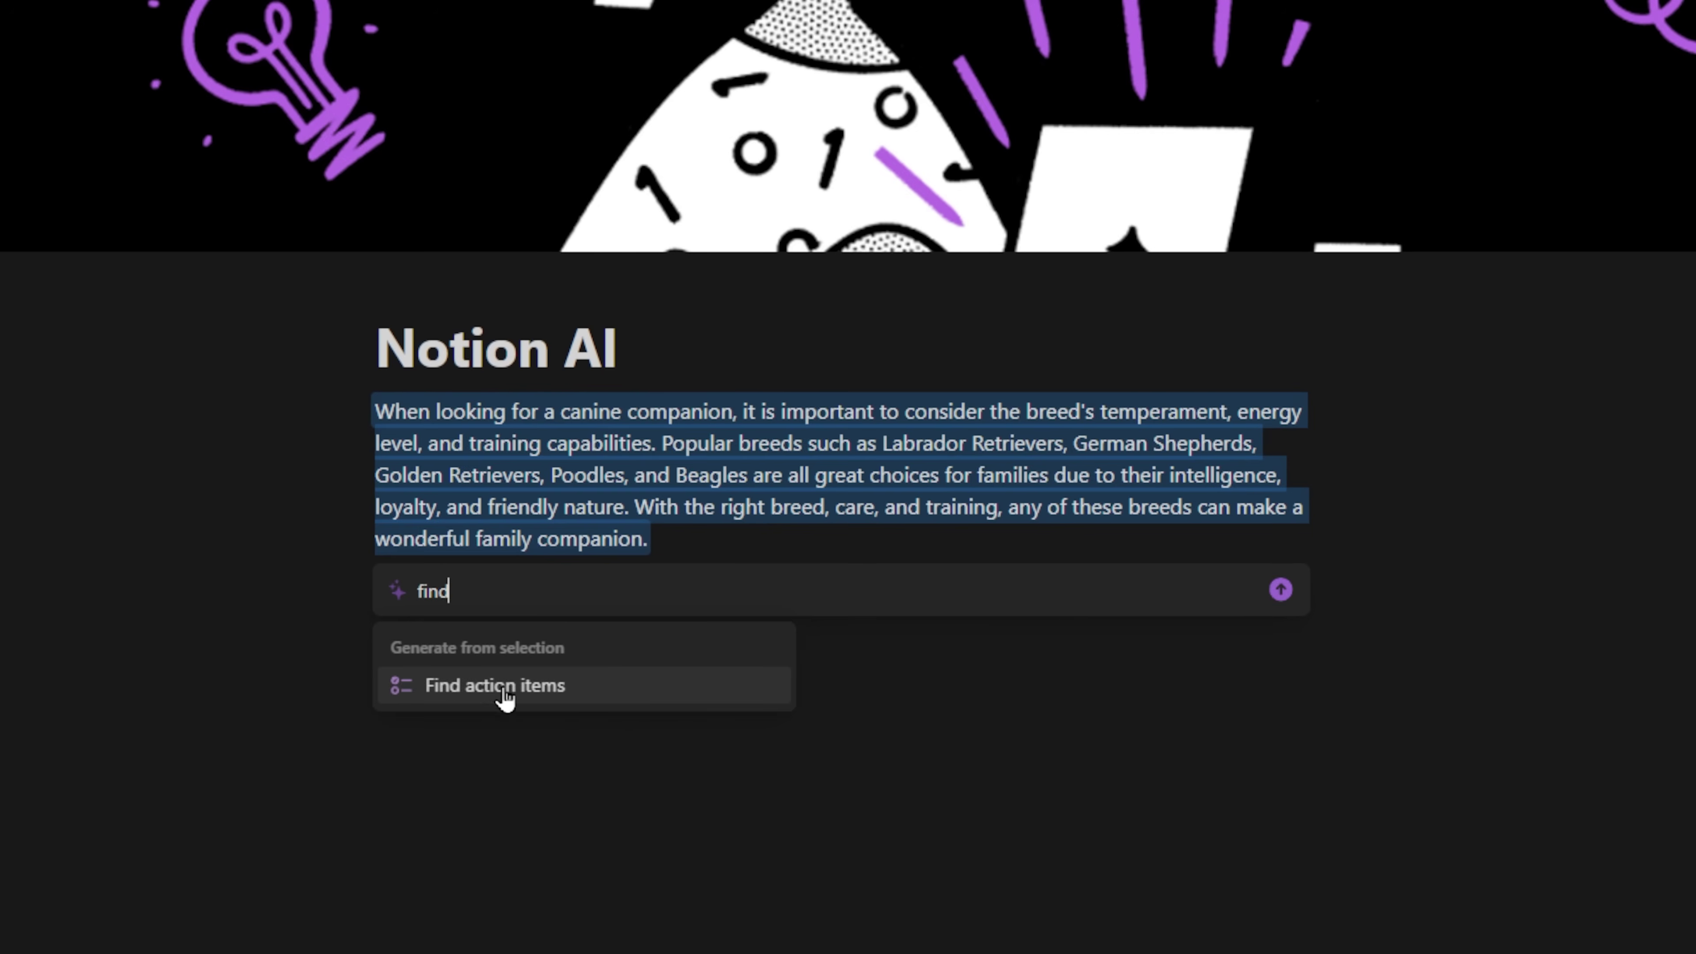
click(538, 693)
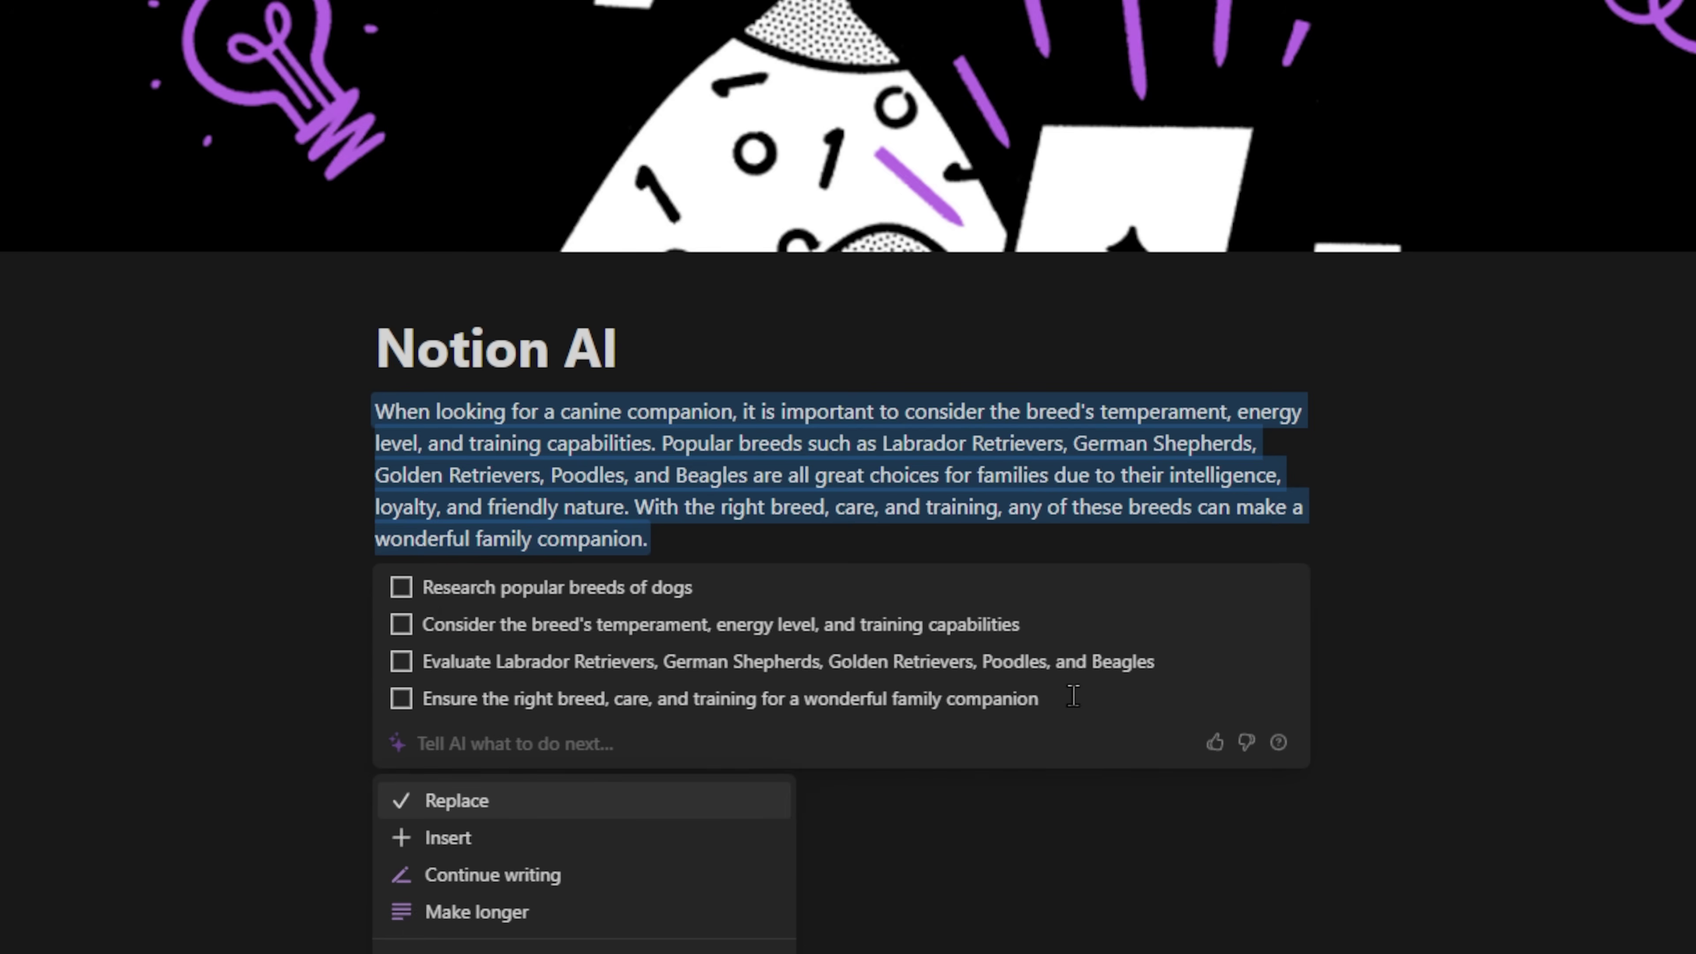
drag(1046, 698, 425, 591)
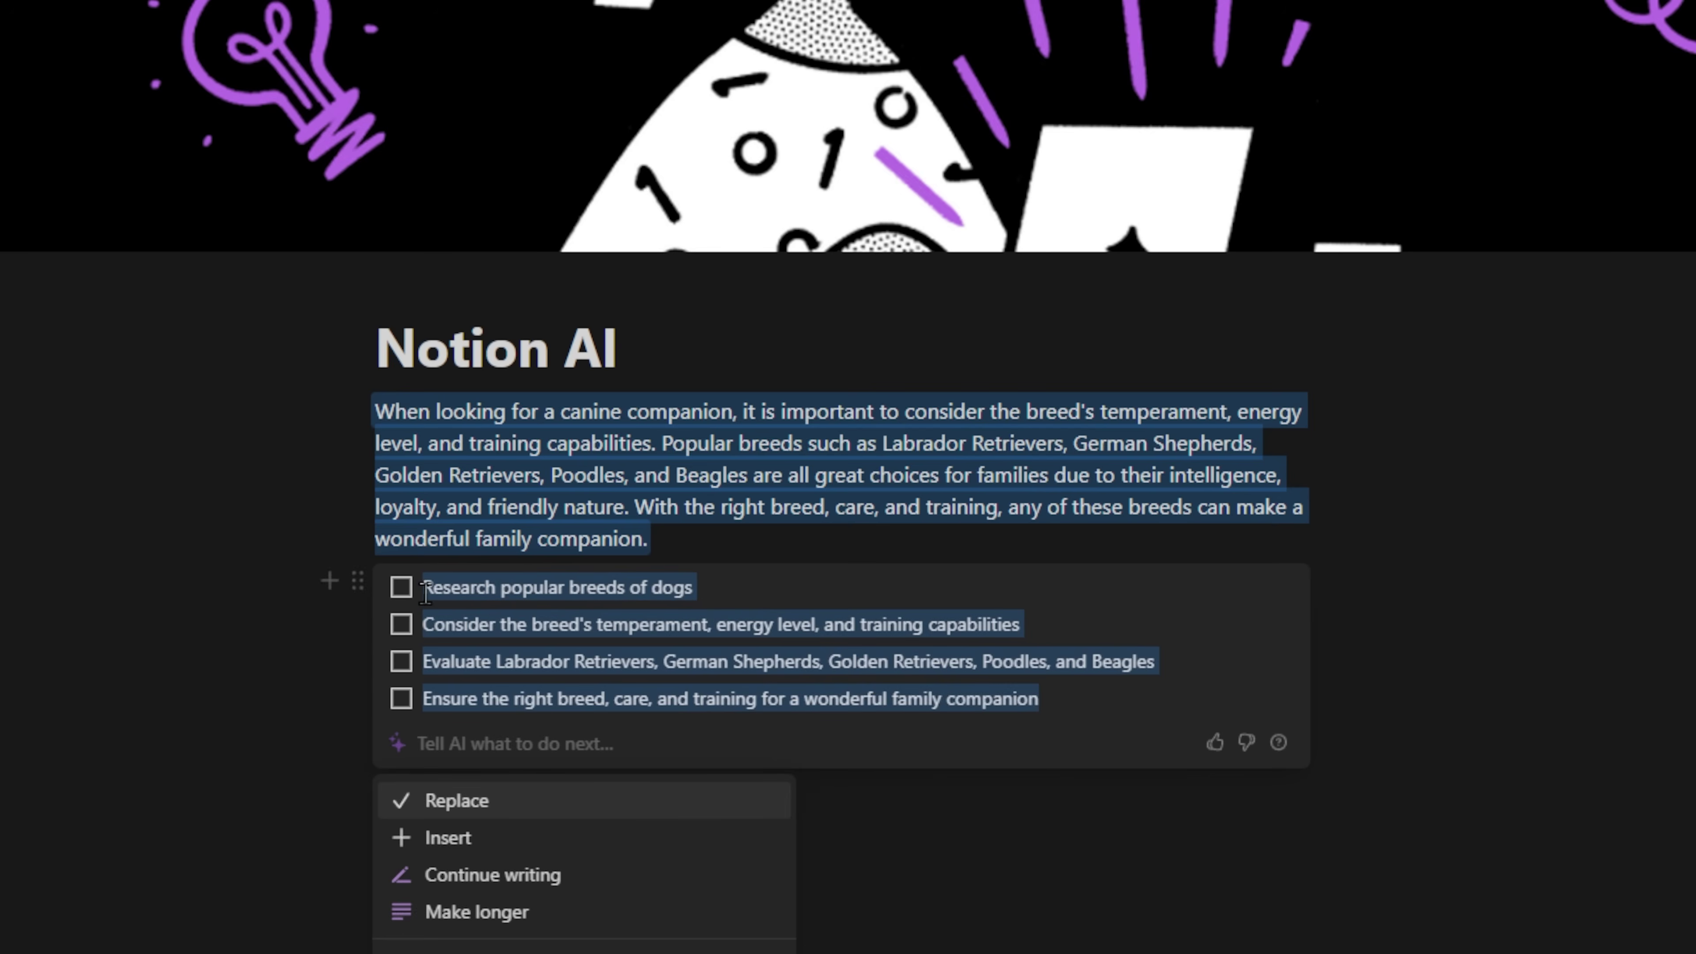
click(419, 592)
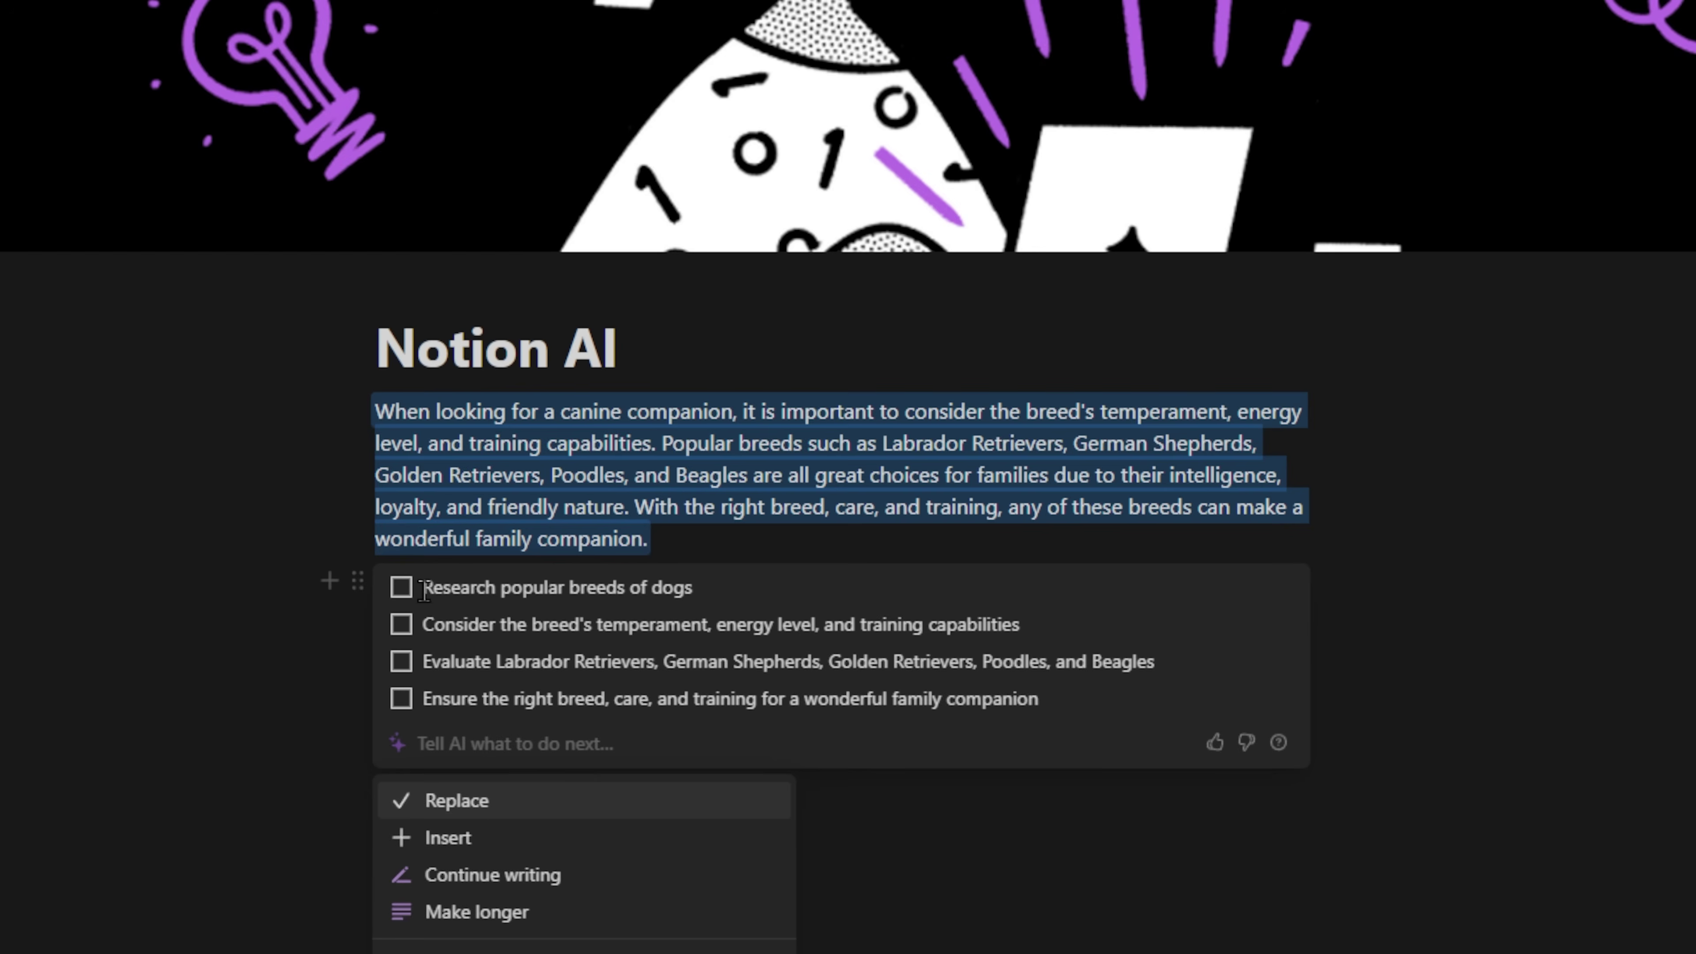
drag(424, 591, 691, 590)
drag(431, 624, 970, 628)
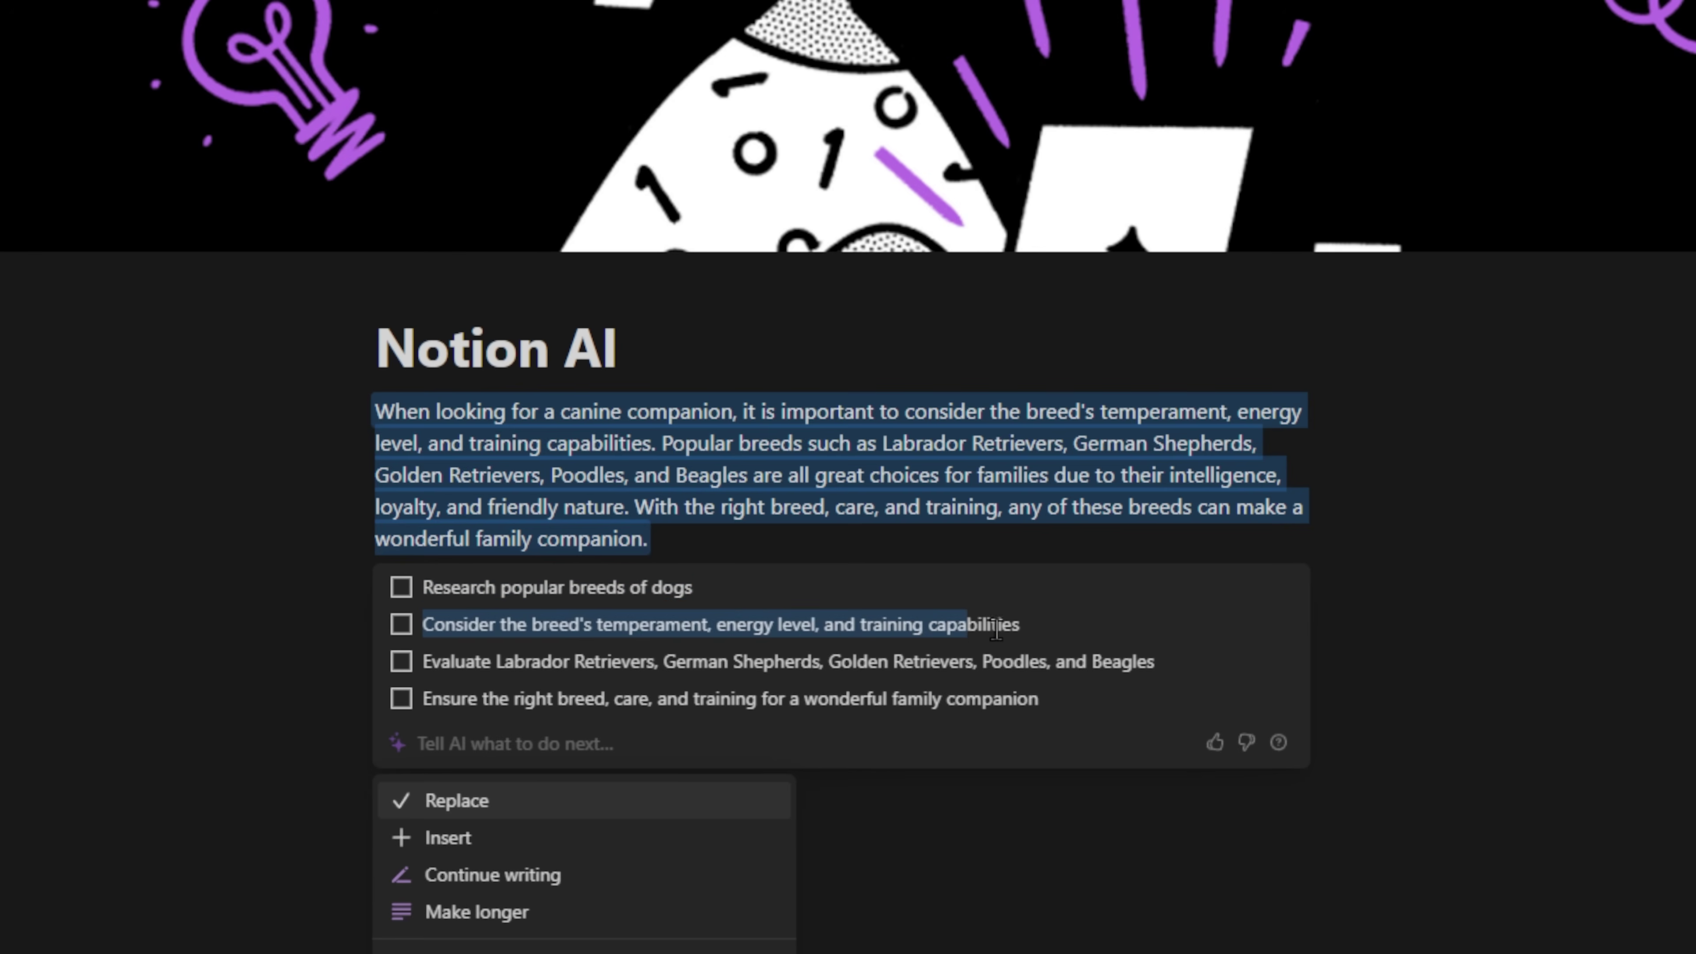
drag(423, 654, 1137, 653)
drag(470, 700, 1033, 694)
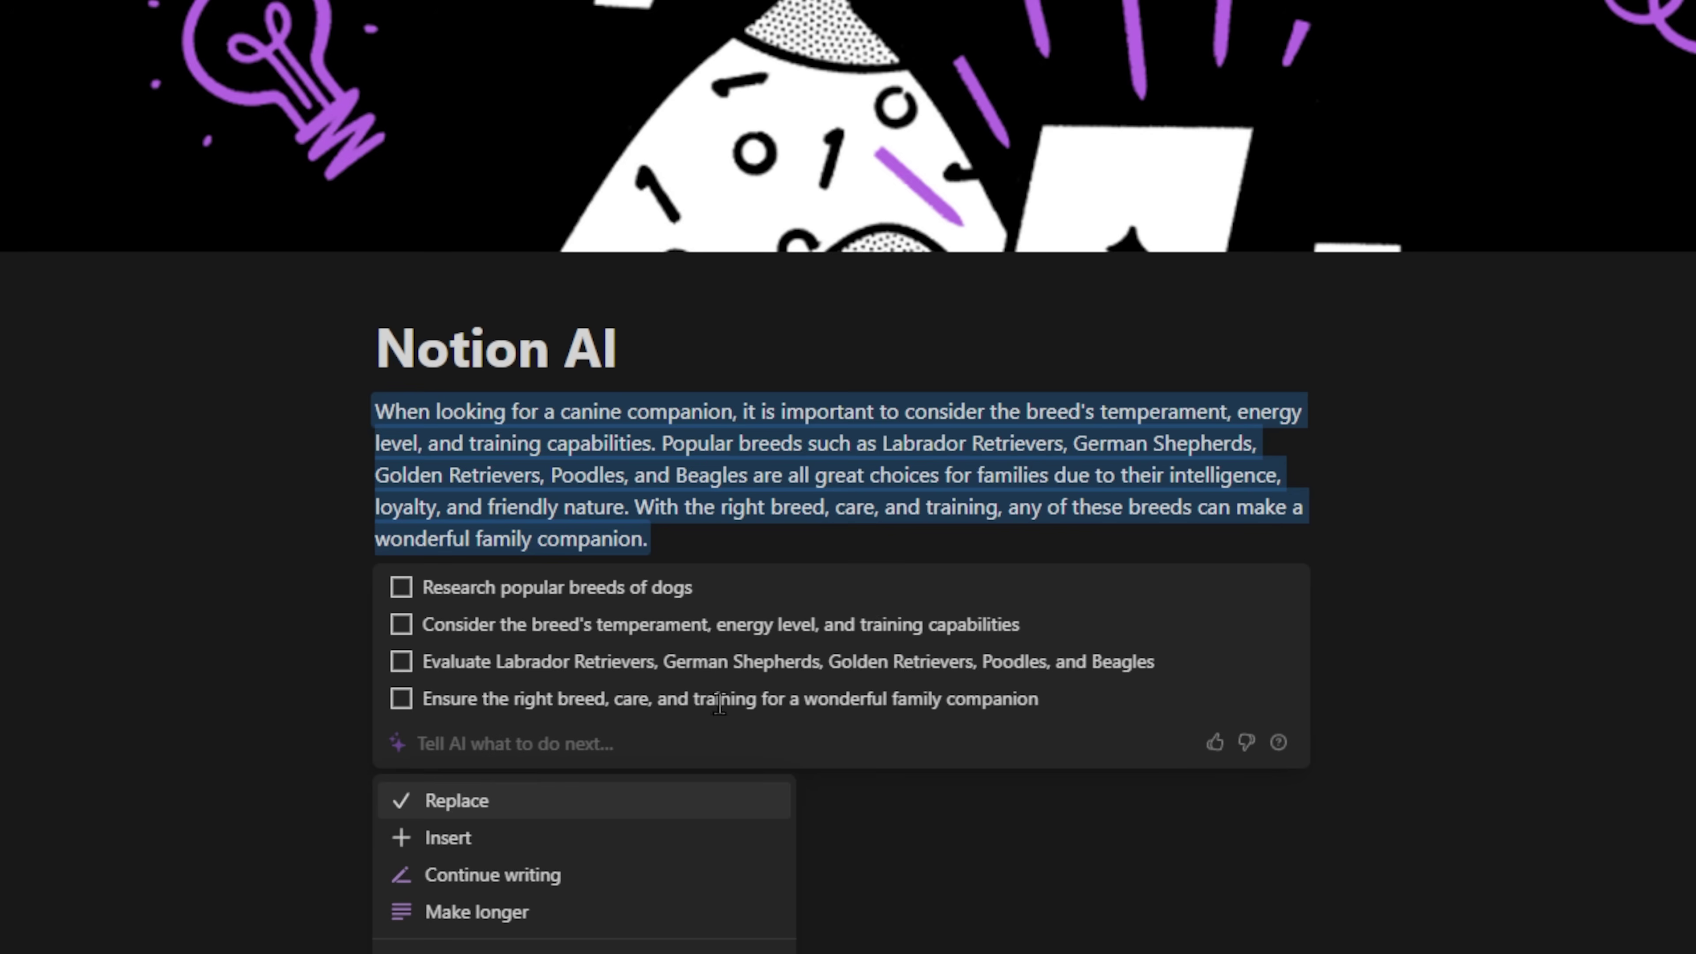
Step: Insert the four-item to-do list below the paragraph and test ticking its checkboxes
click(431, 840)
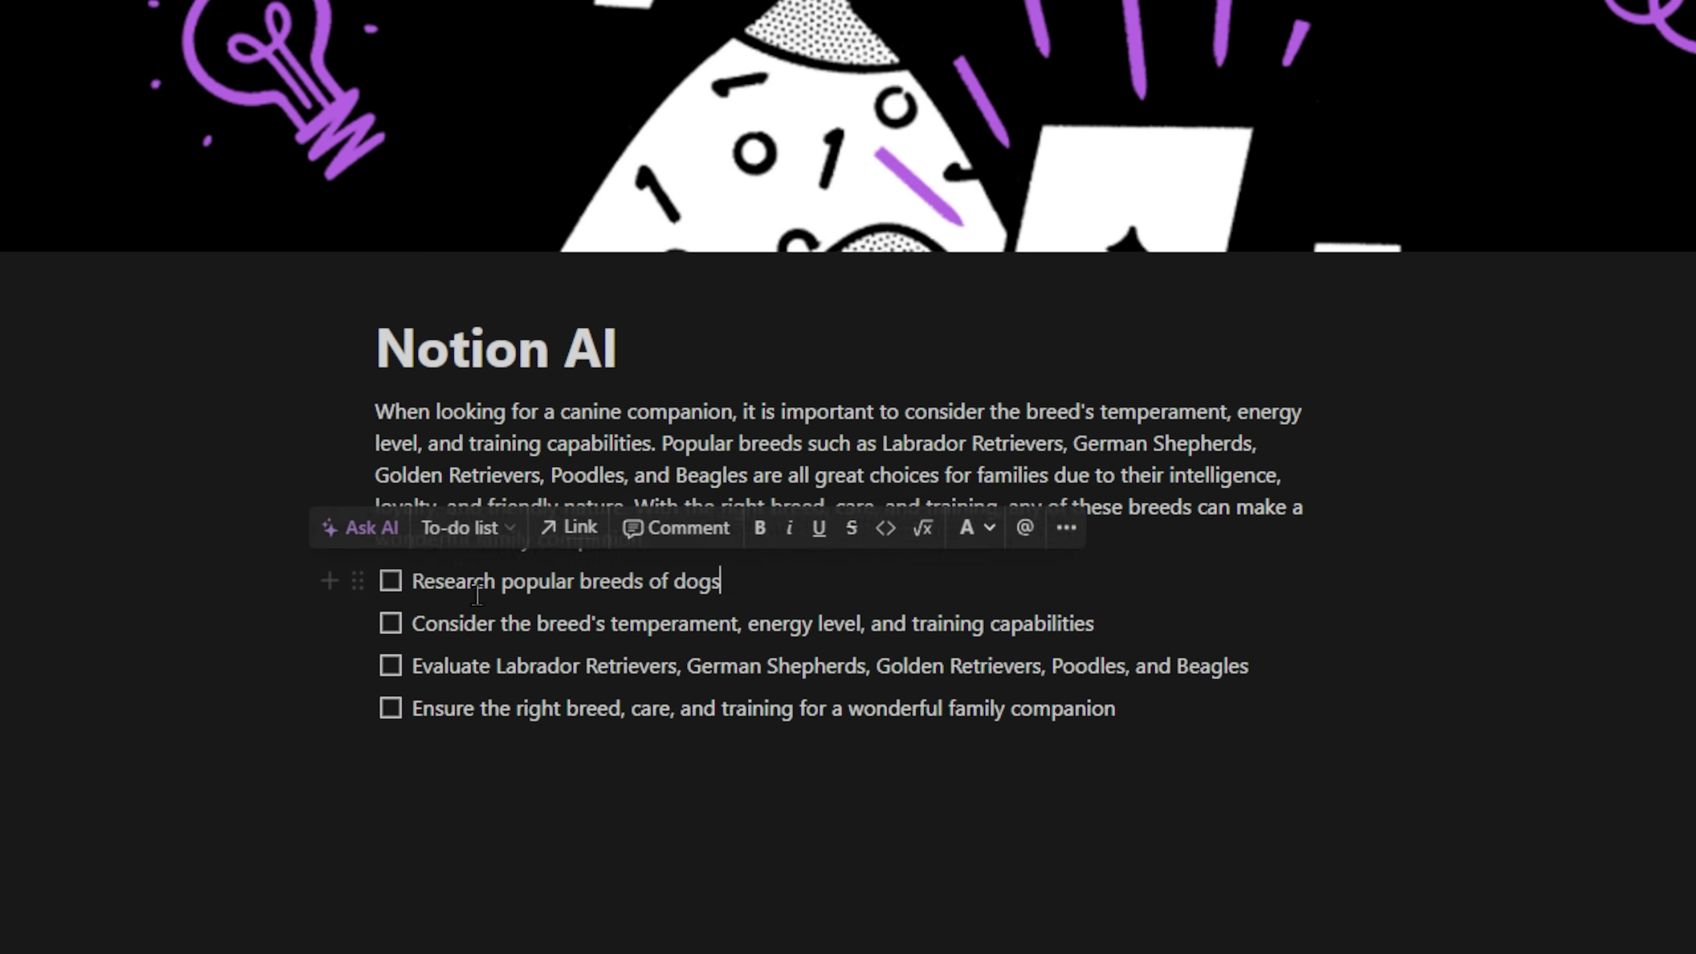
click(389, 587)
click(389, 586)
click(390, 623)
click(391, 623)
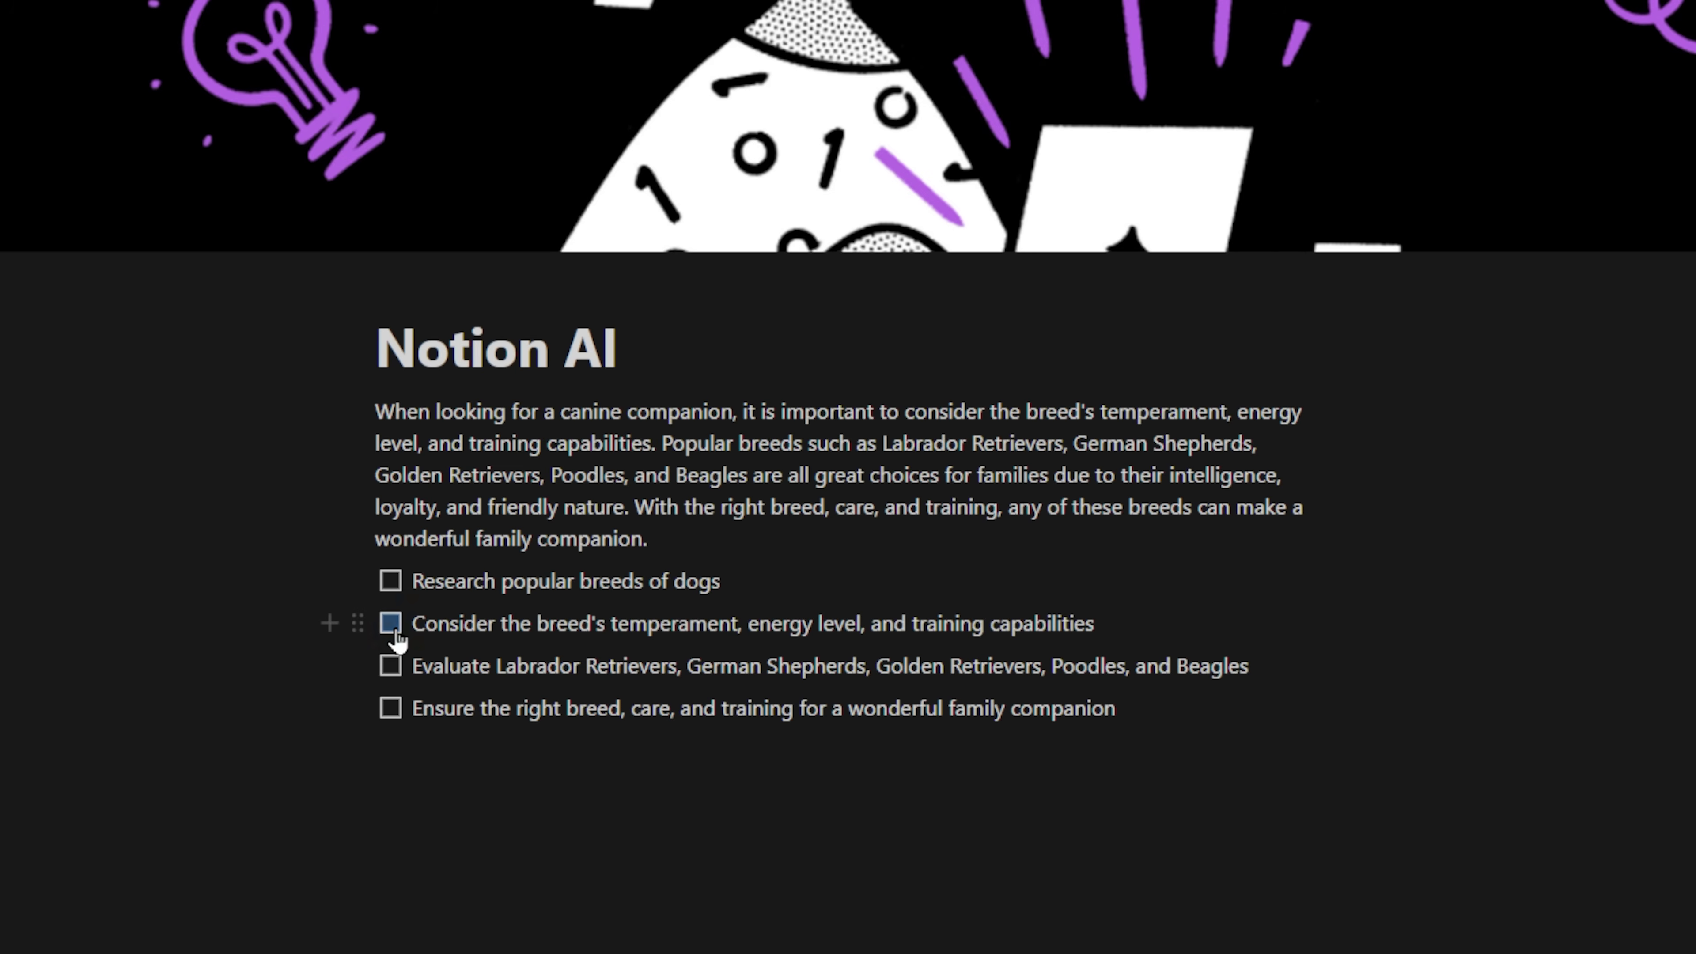
click(391, 666)
click(391, 666)
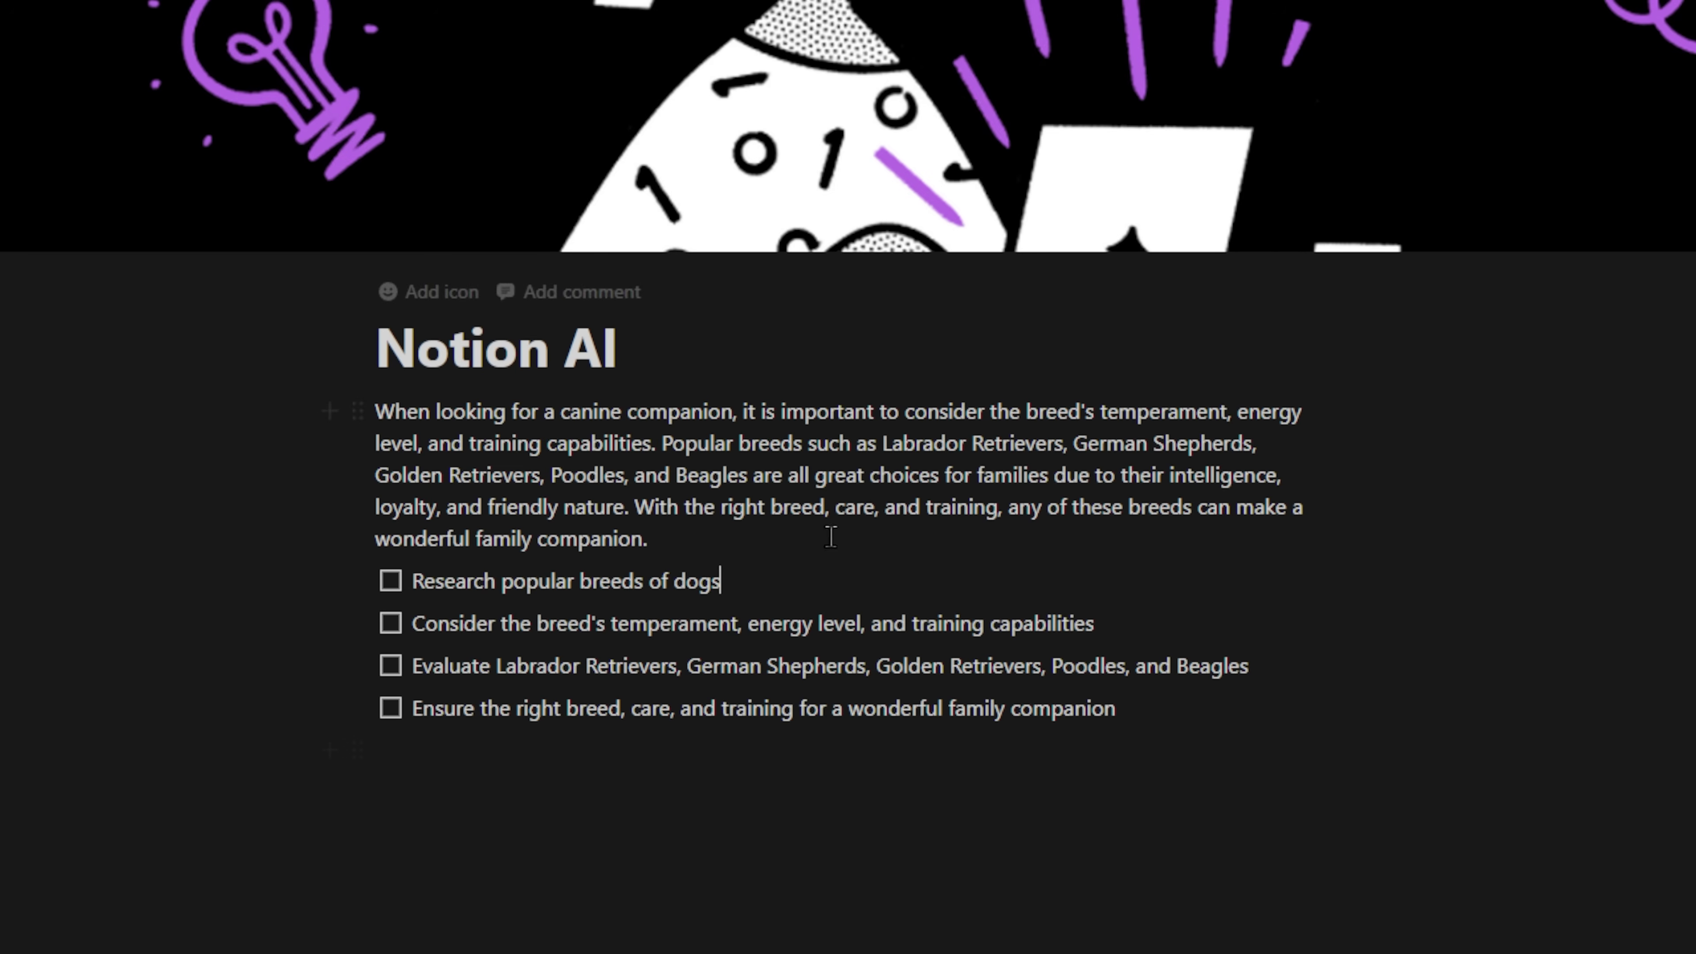
Step: Insert a divider on a new line below the dog-breed paragraph
click(709, 534)
key(Return)
text(/d)
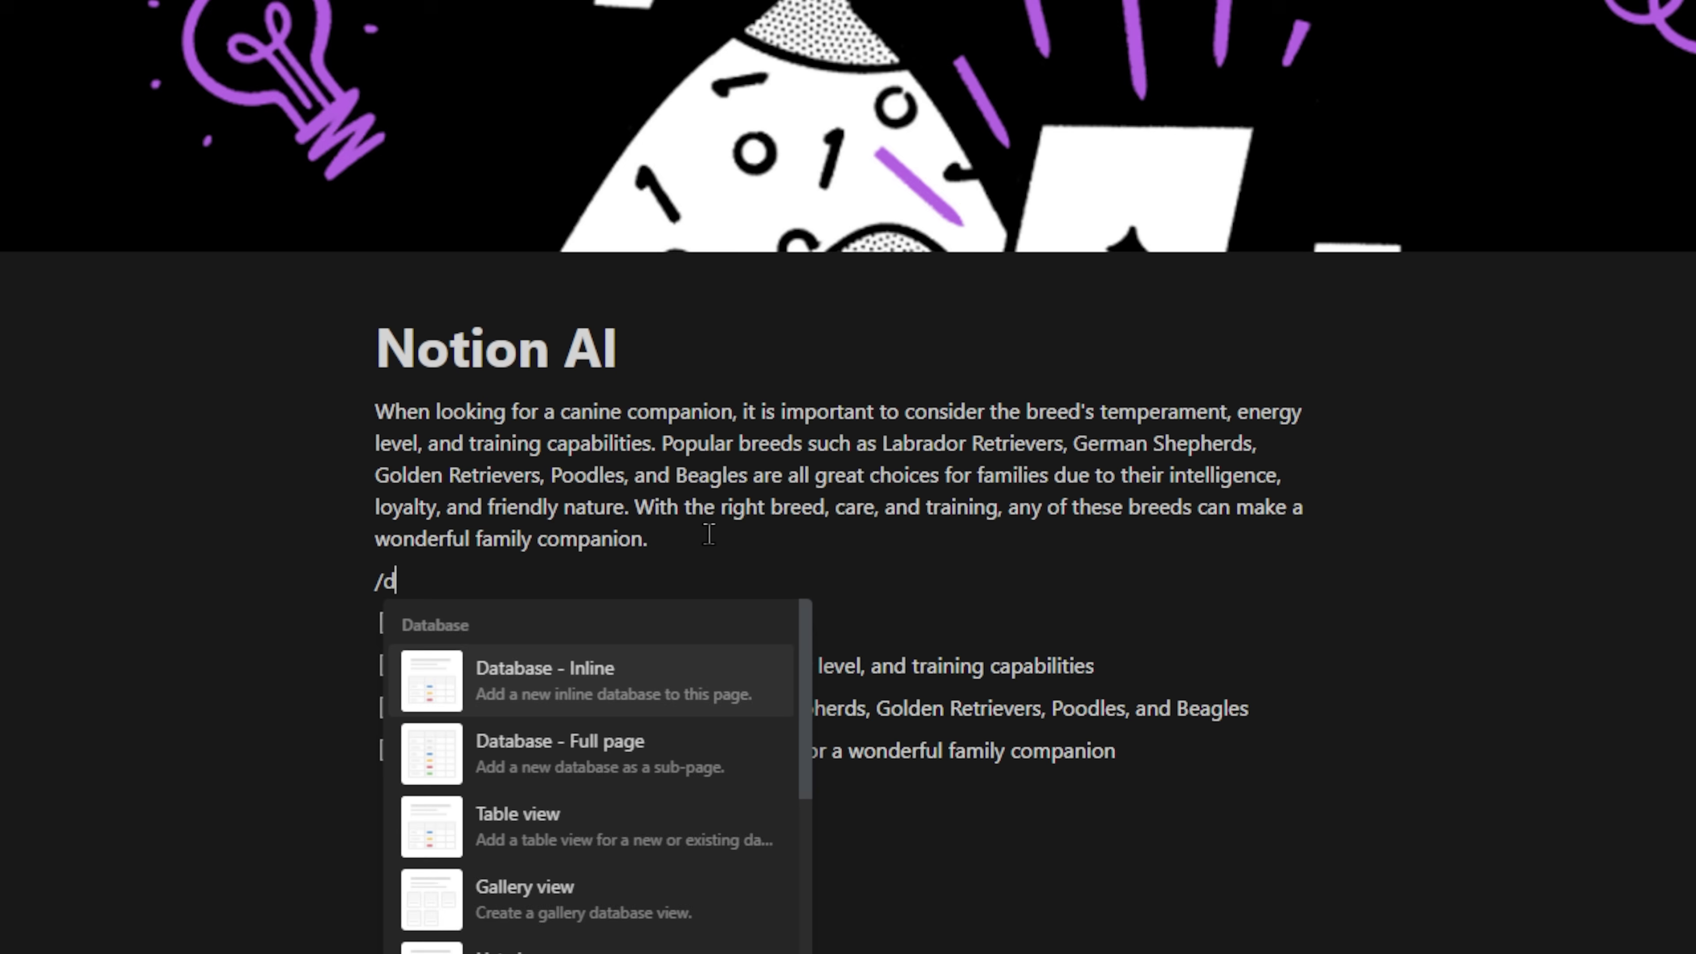
text(iv)
key(Return)
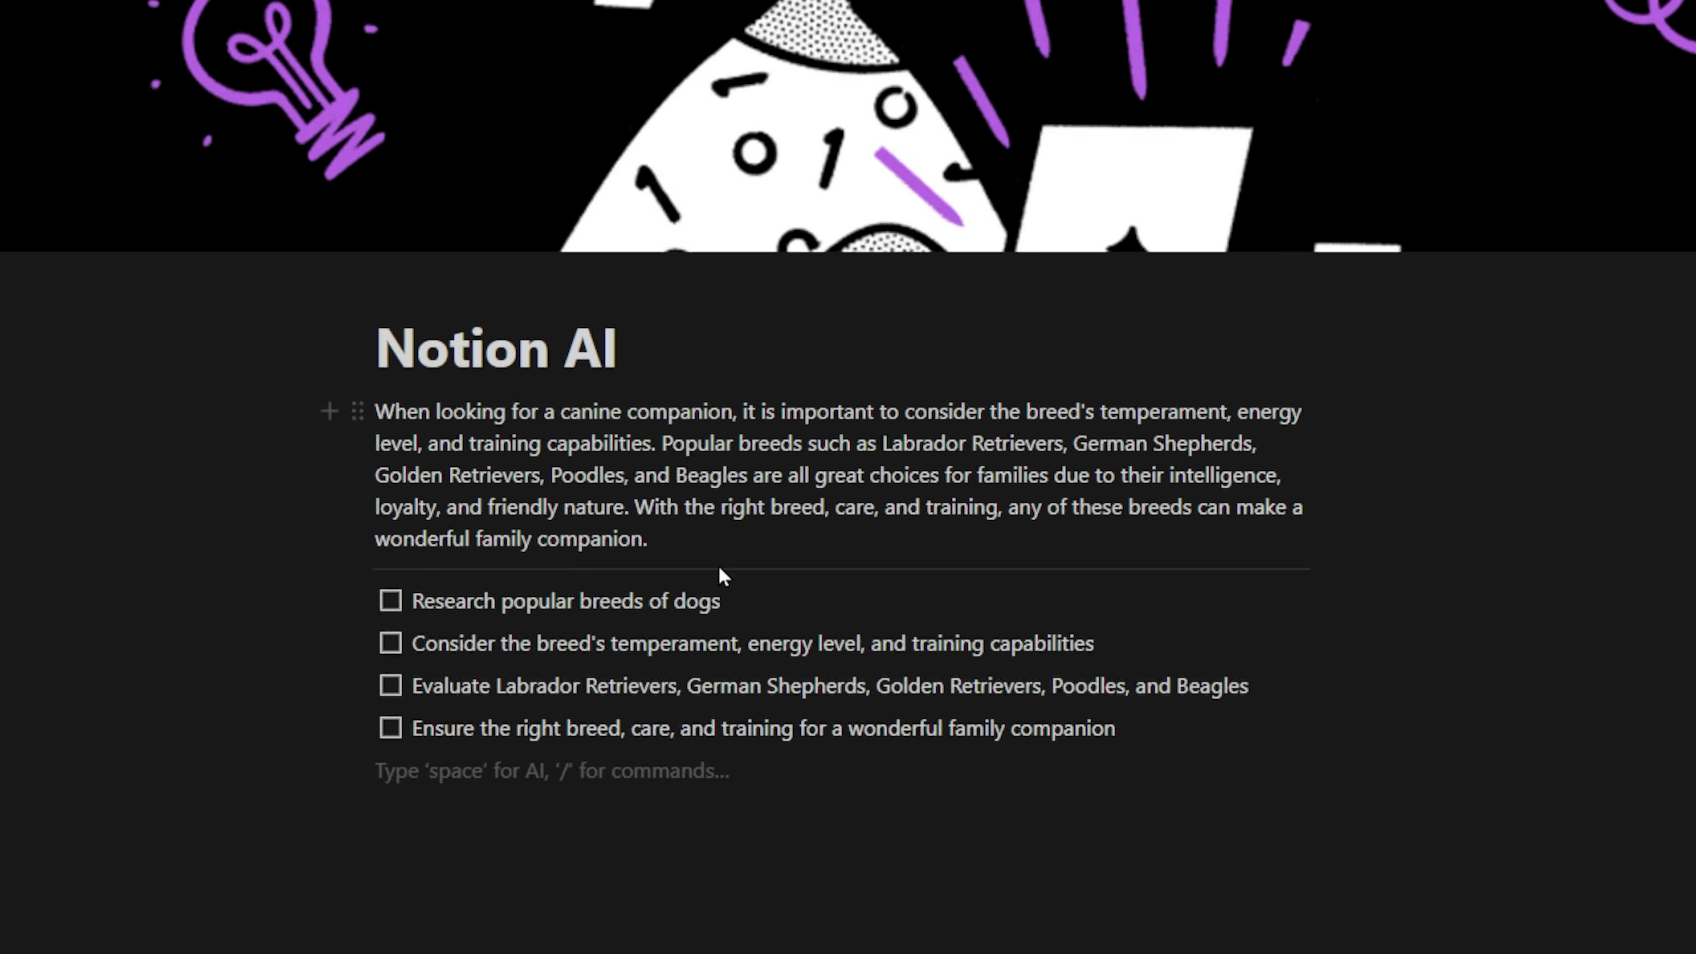
Step: Have AI translate the dog-breed paragraph into Spanish
drag(678, 541, 375, 382)
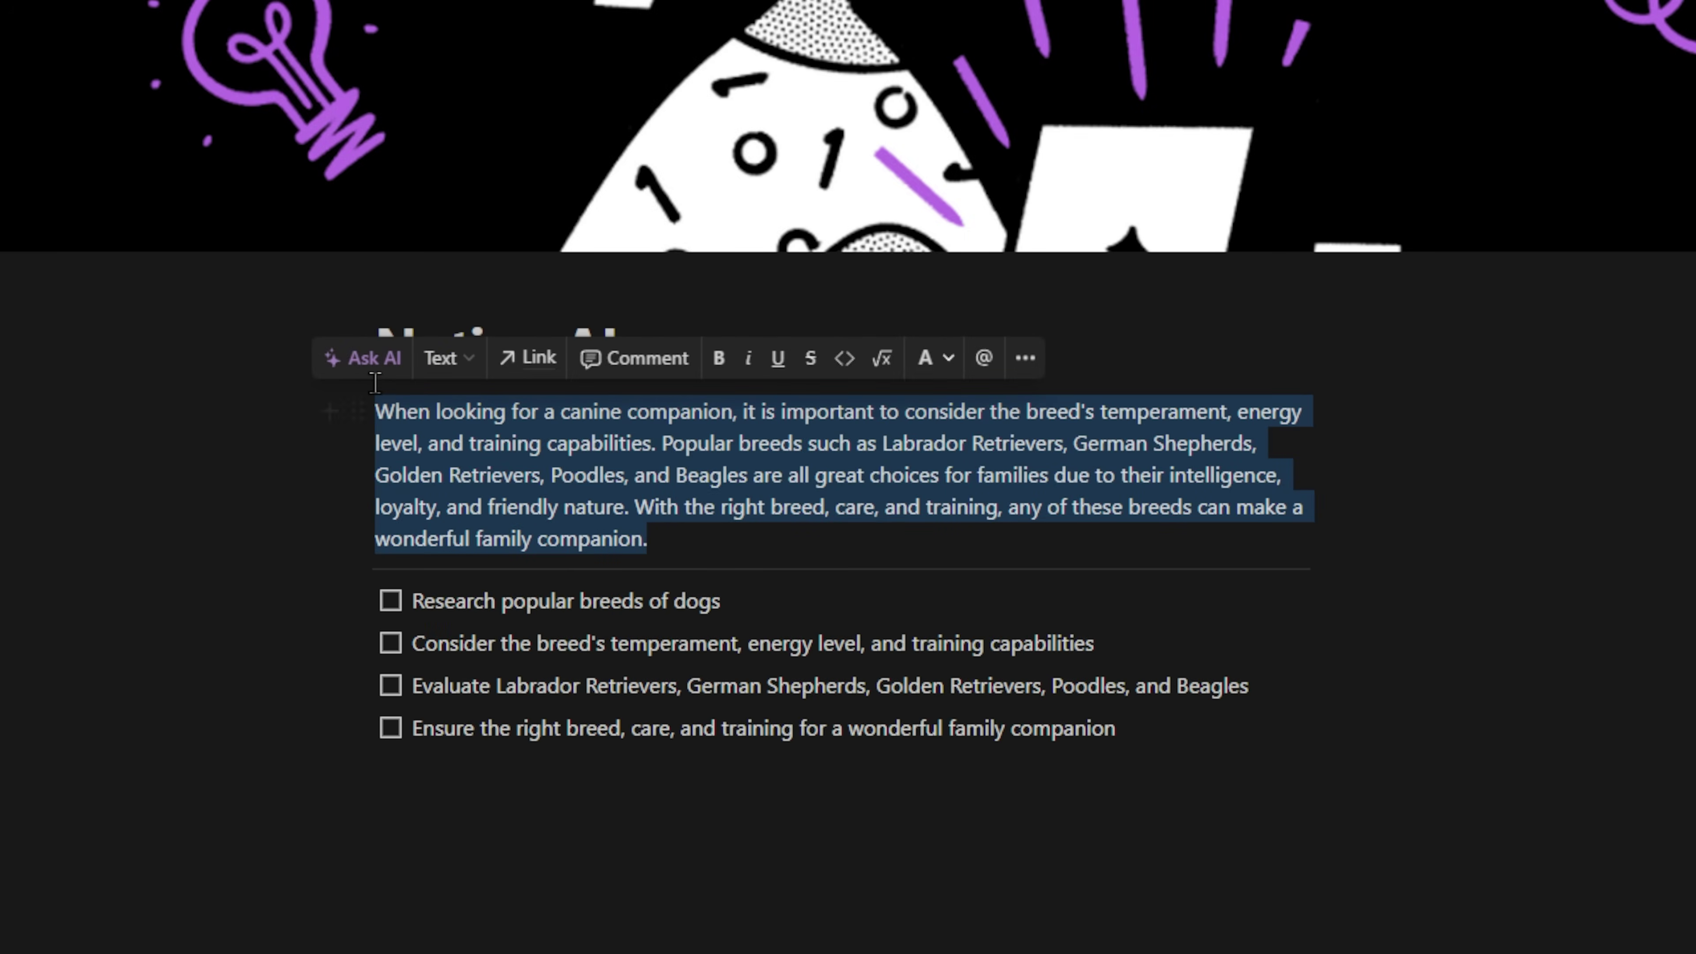
click(371, 360)
text(translate)
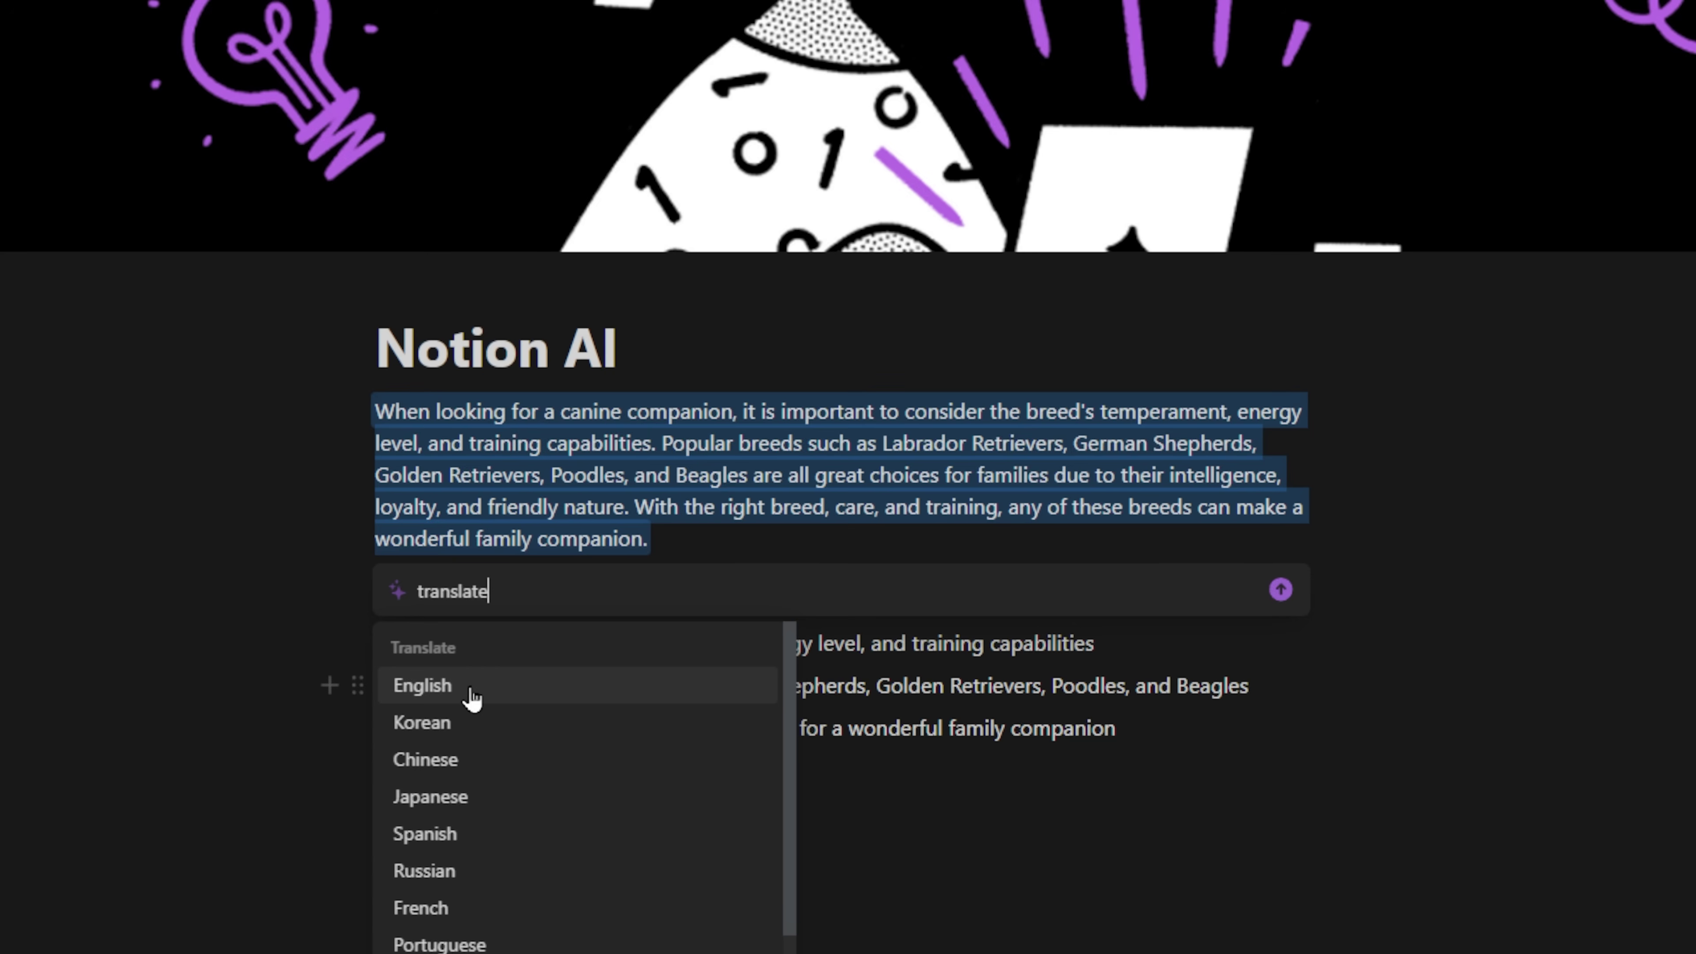
click(470, 843)
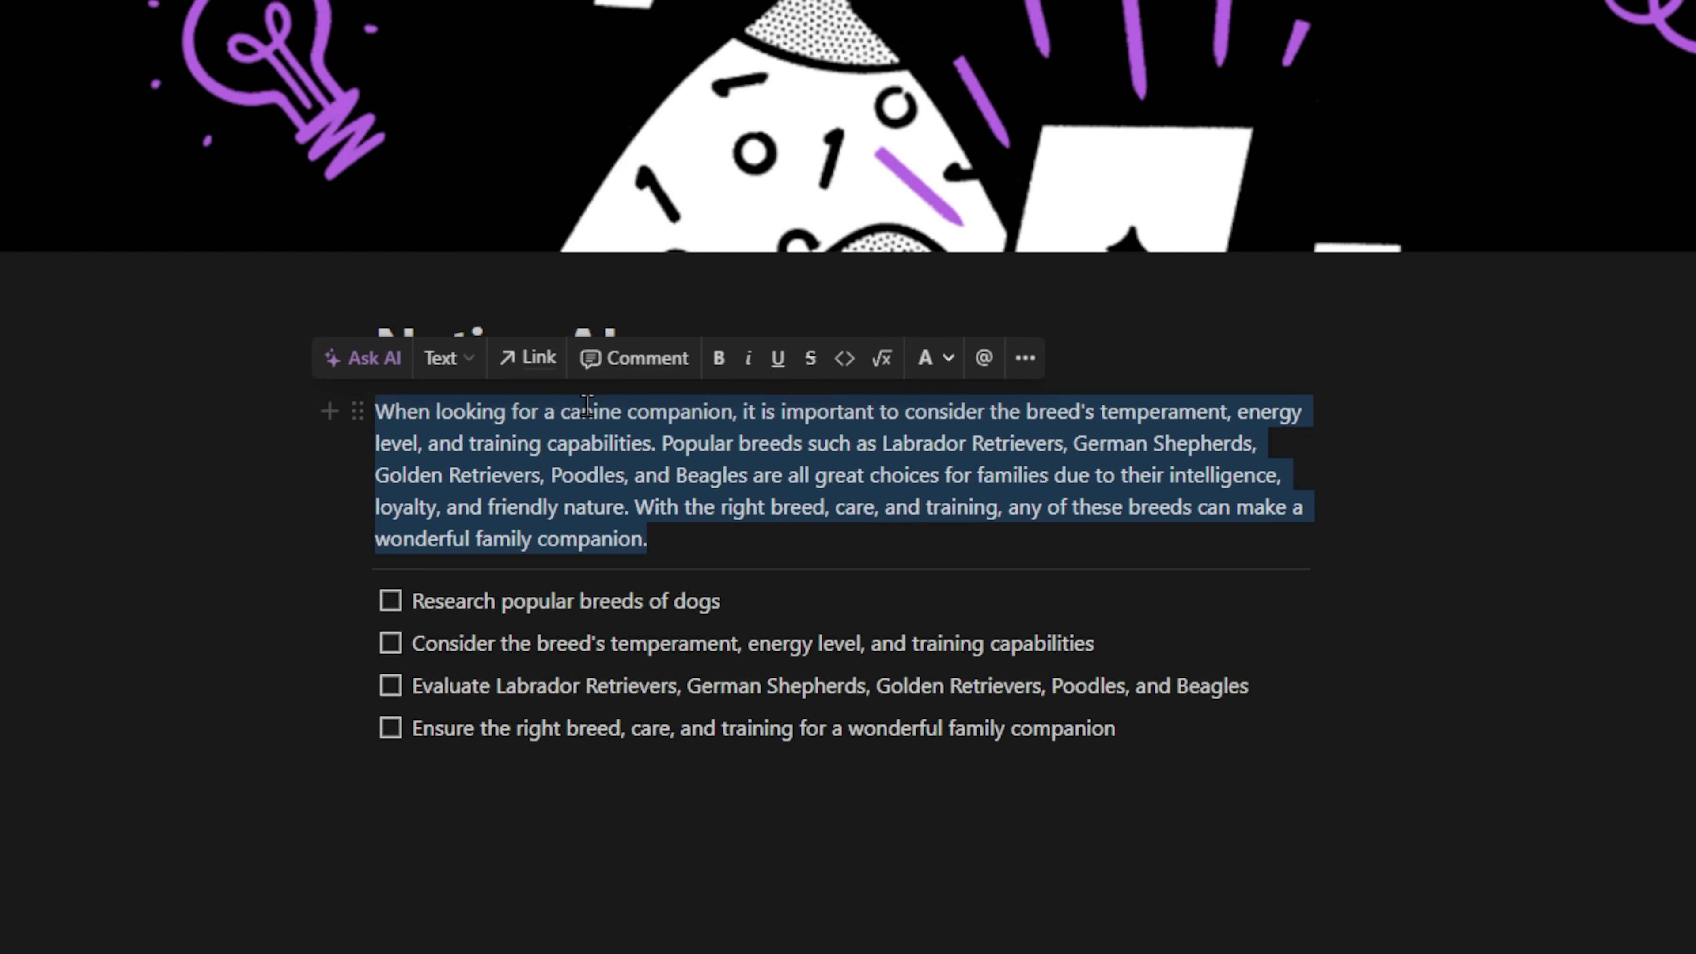
Step: Ask AI to explain the dog-breed paragraph in plainer words
click(350, 364)
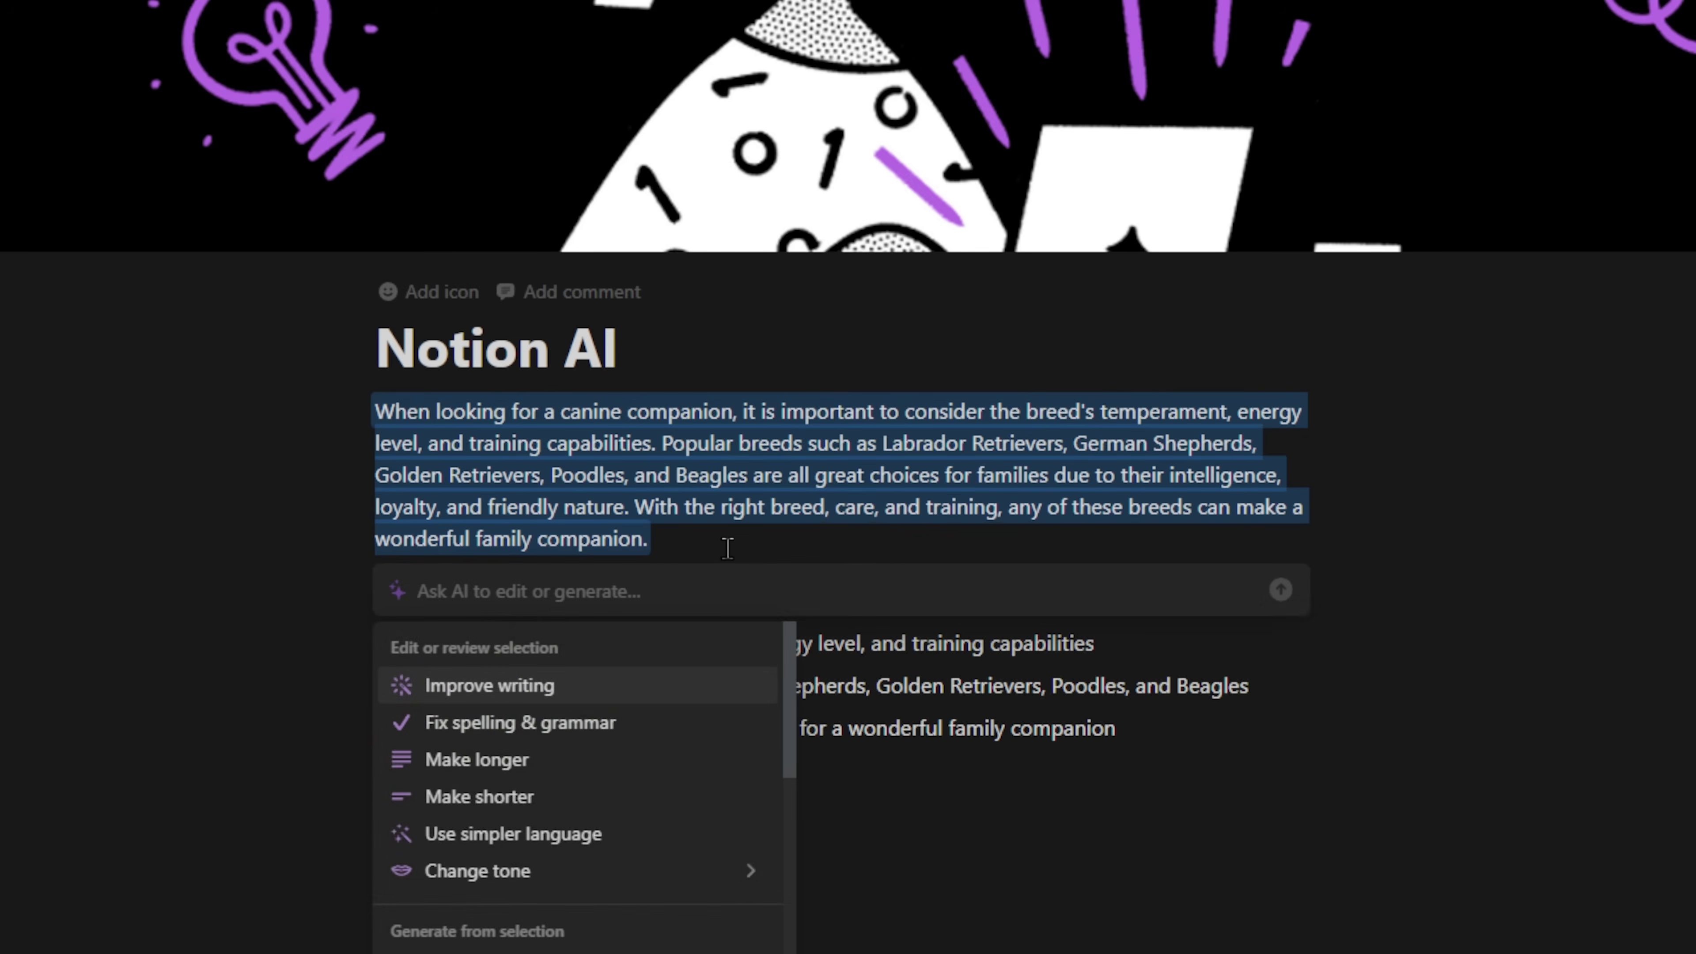
text(explain)
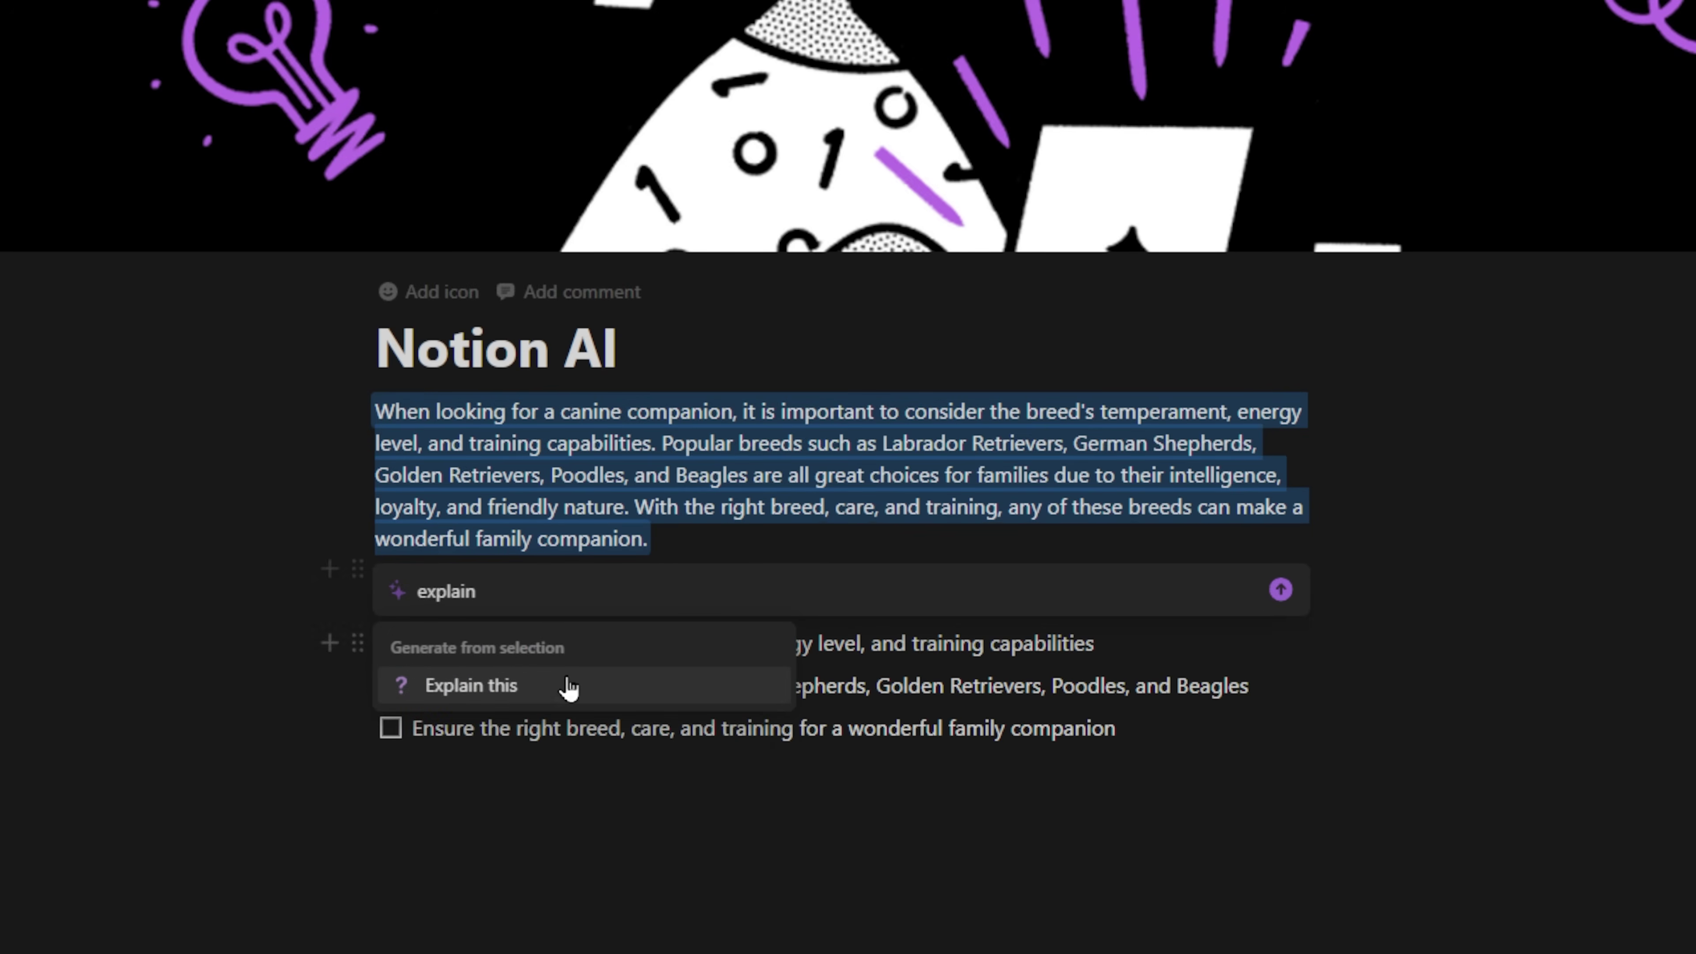
click(551, 688)
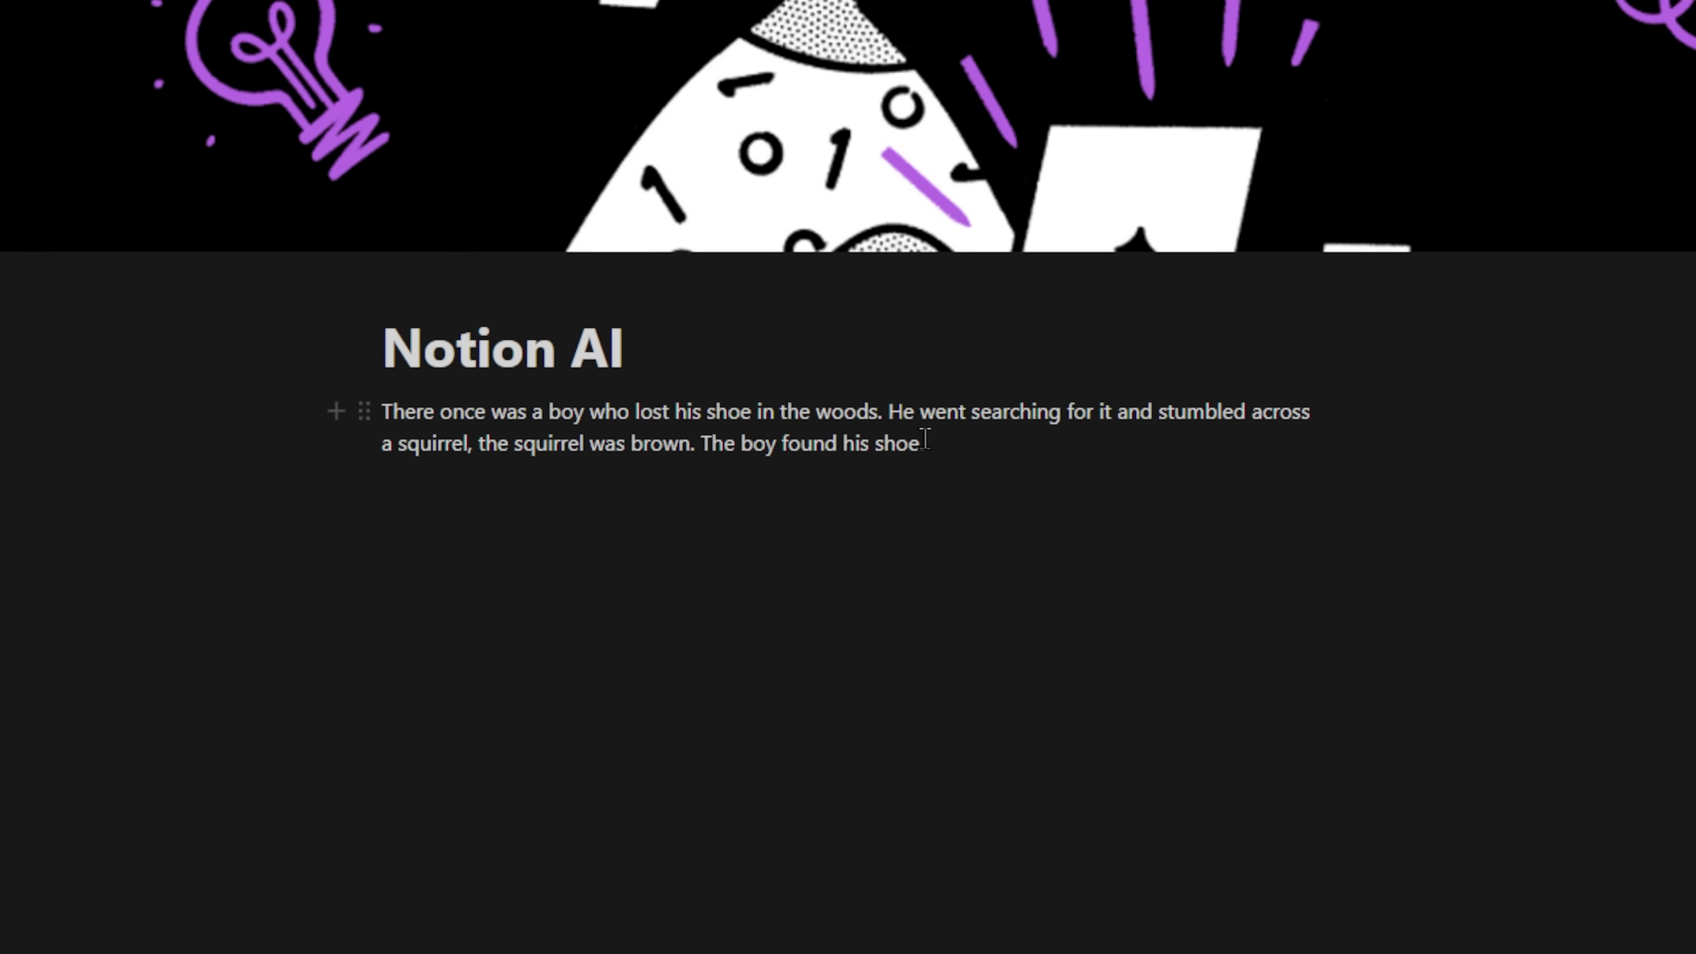
Step: Rewrite the whole boy-and-squirrel story with AI's Improve writing
drag(948, 449, 385, 413)
click(390, 361)
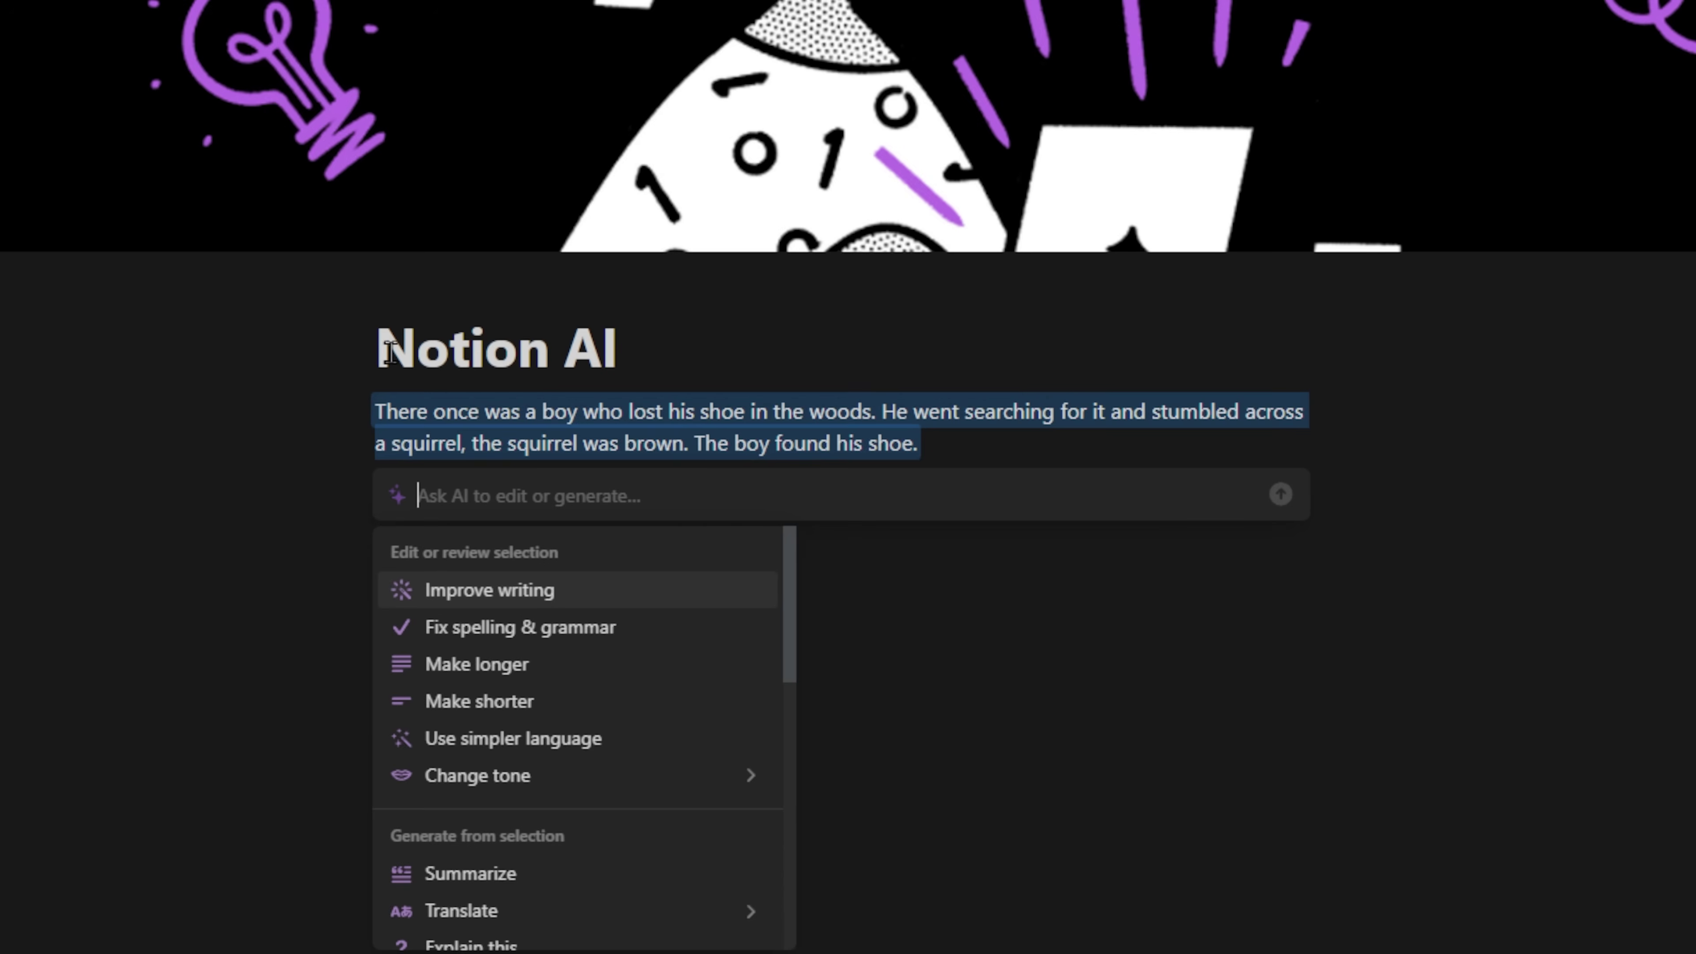
text(impo)
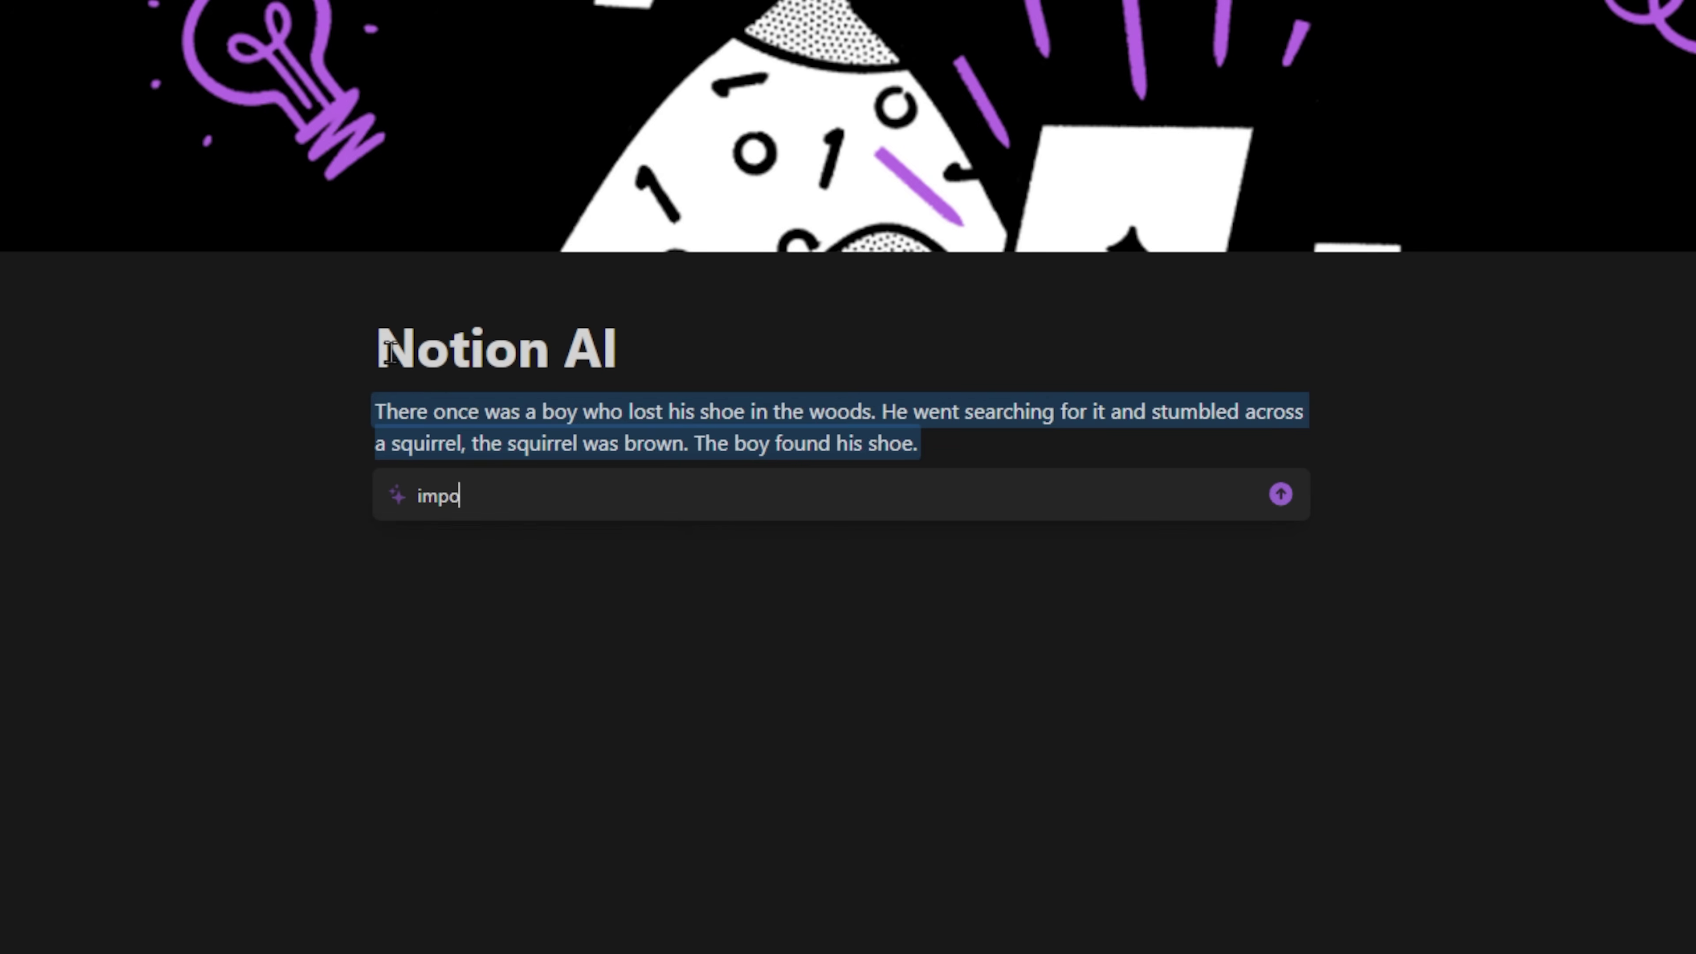
key(BackSpace)
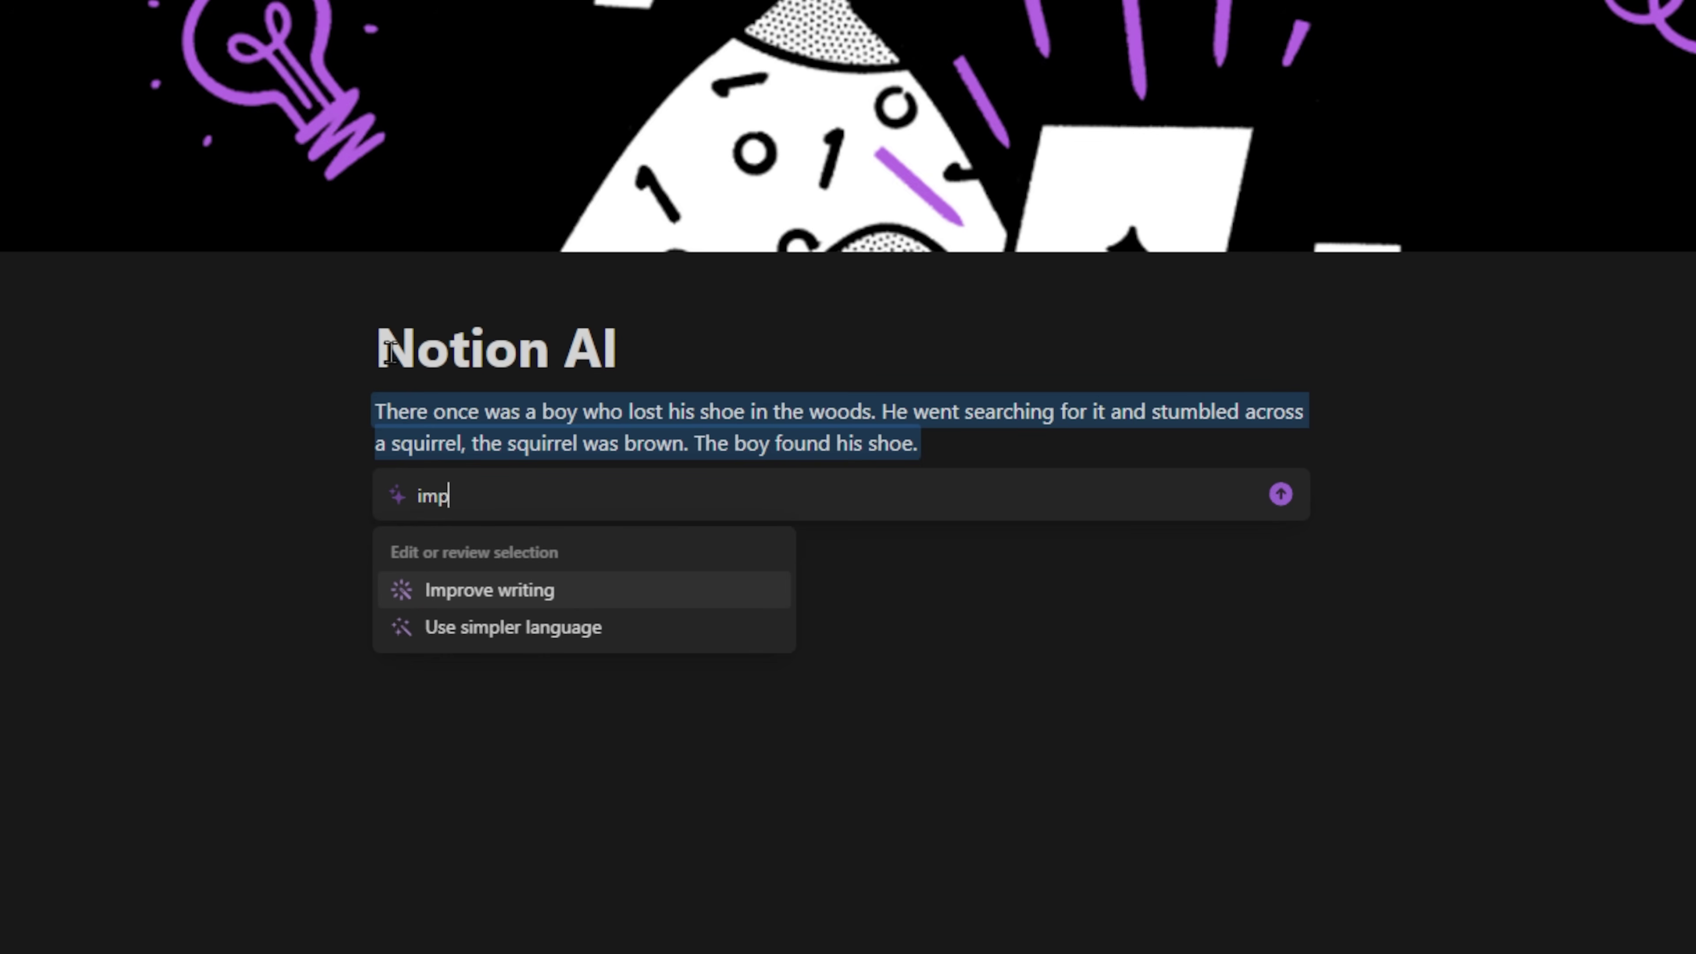
key(Return)
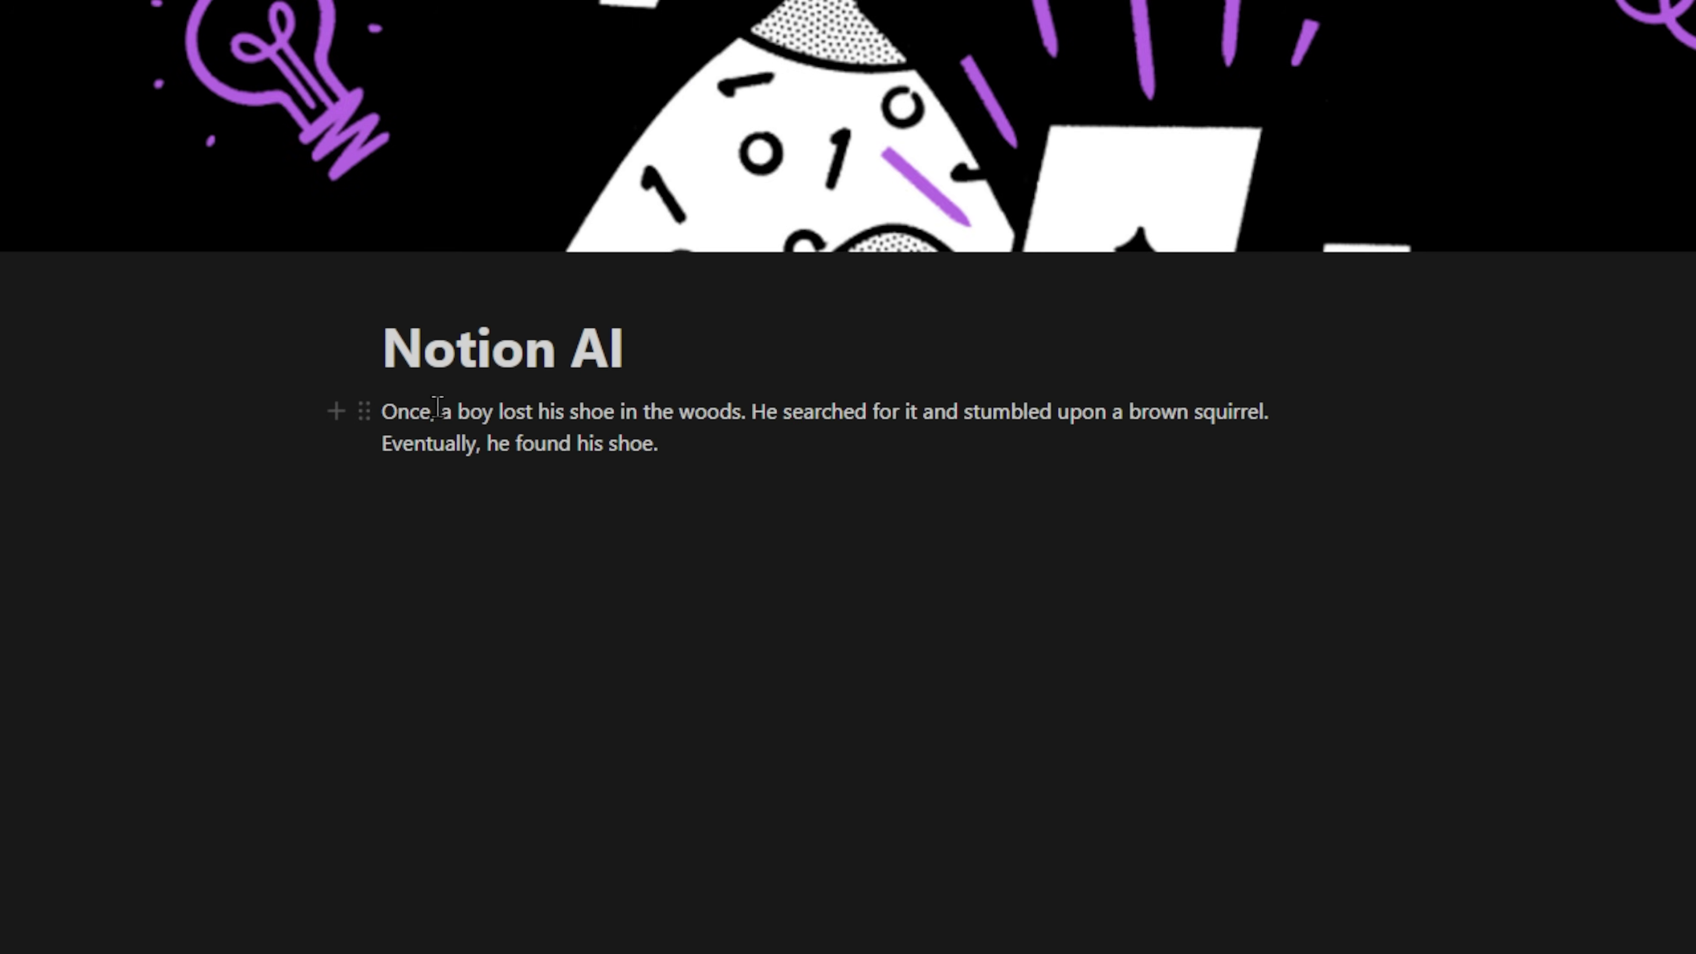
Step: Misspell the story: drop the comma after Once, make boy 'boi', his 'he', shoe 'sho'
key(BackSpace)
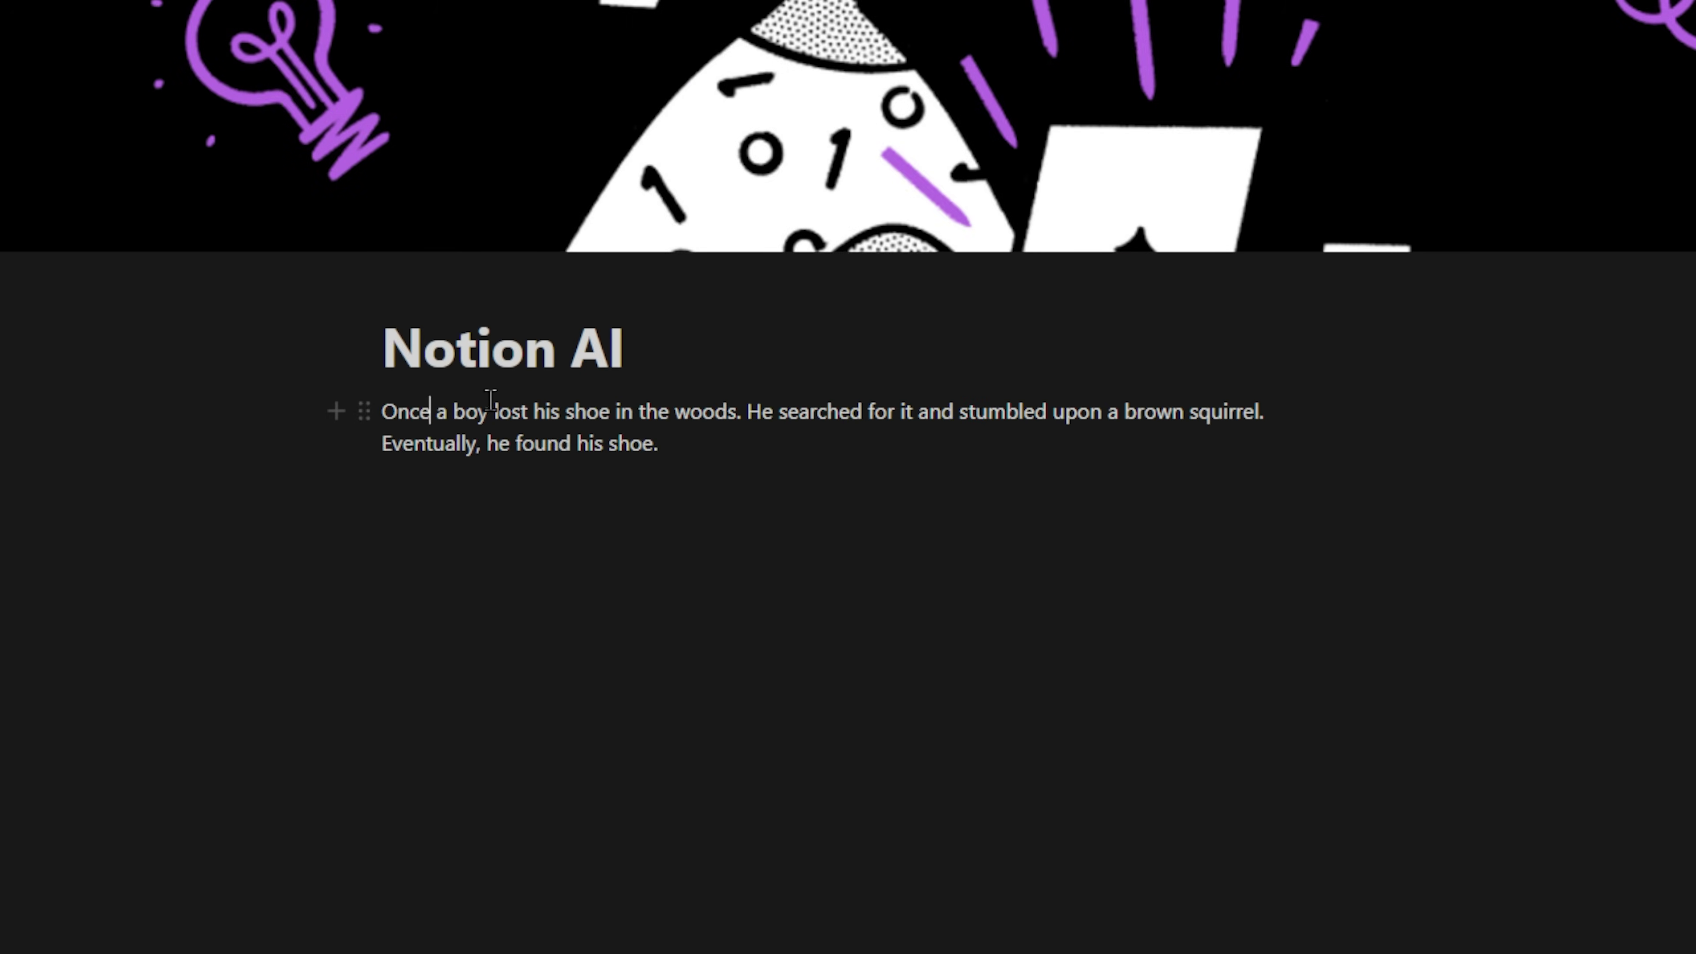
key(BackSpace)
text(i)
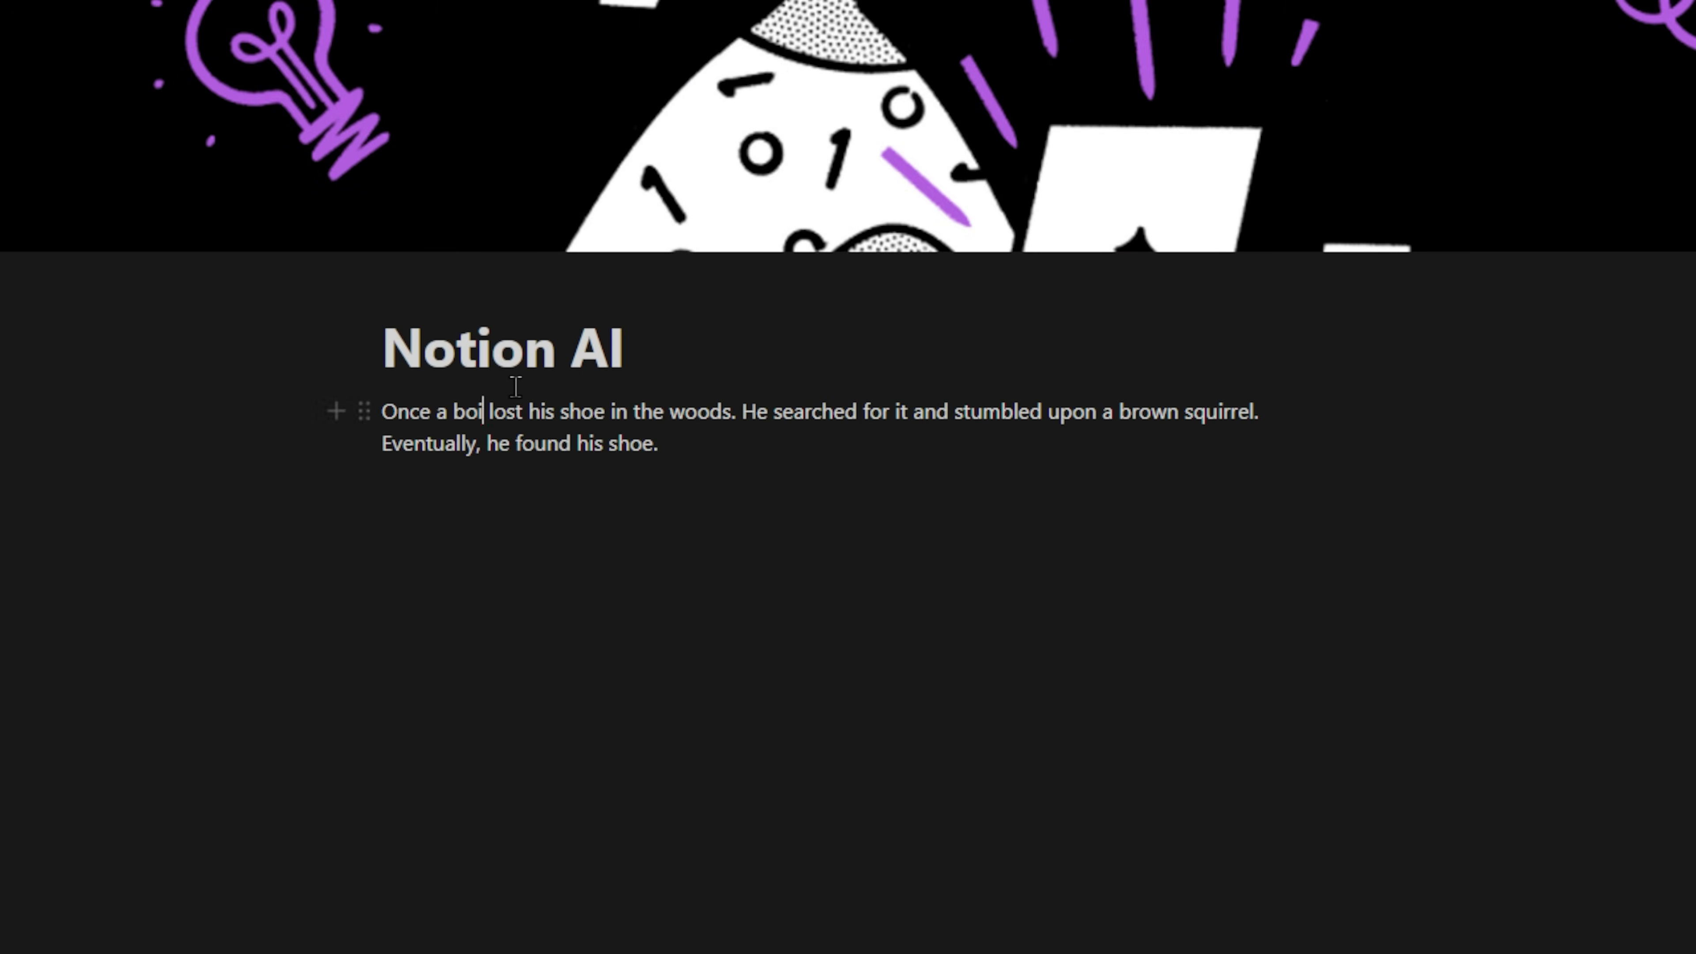
double_click(534, 415)
text(he)
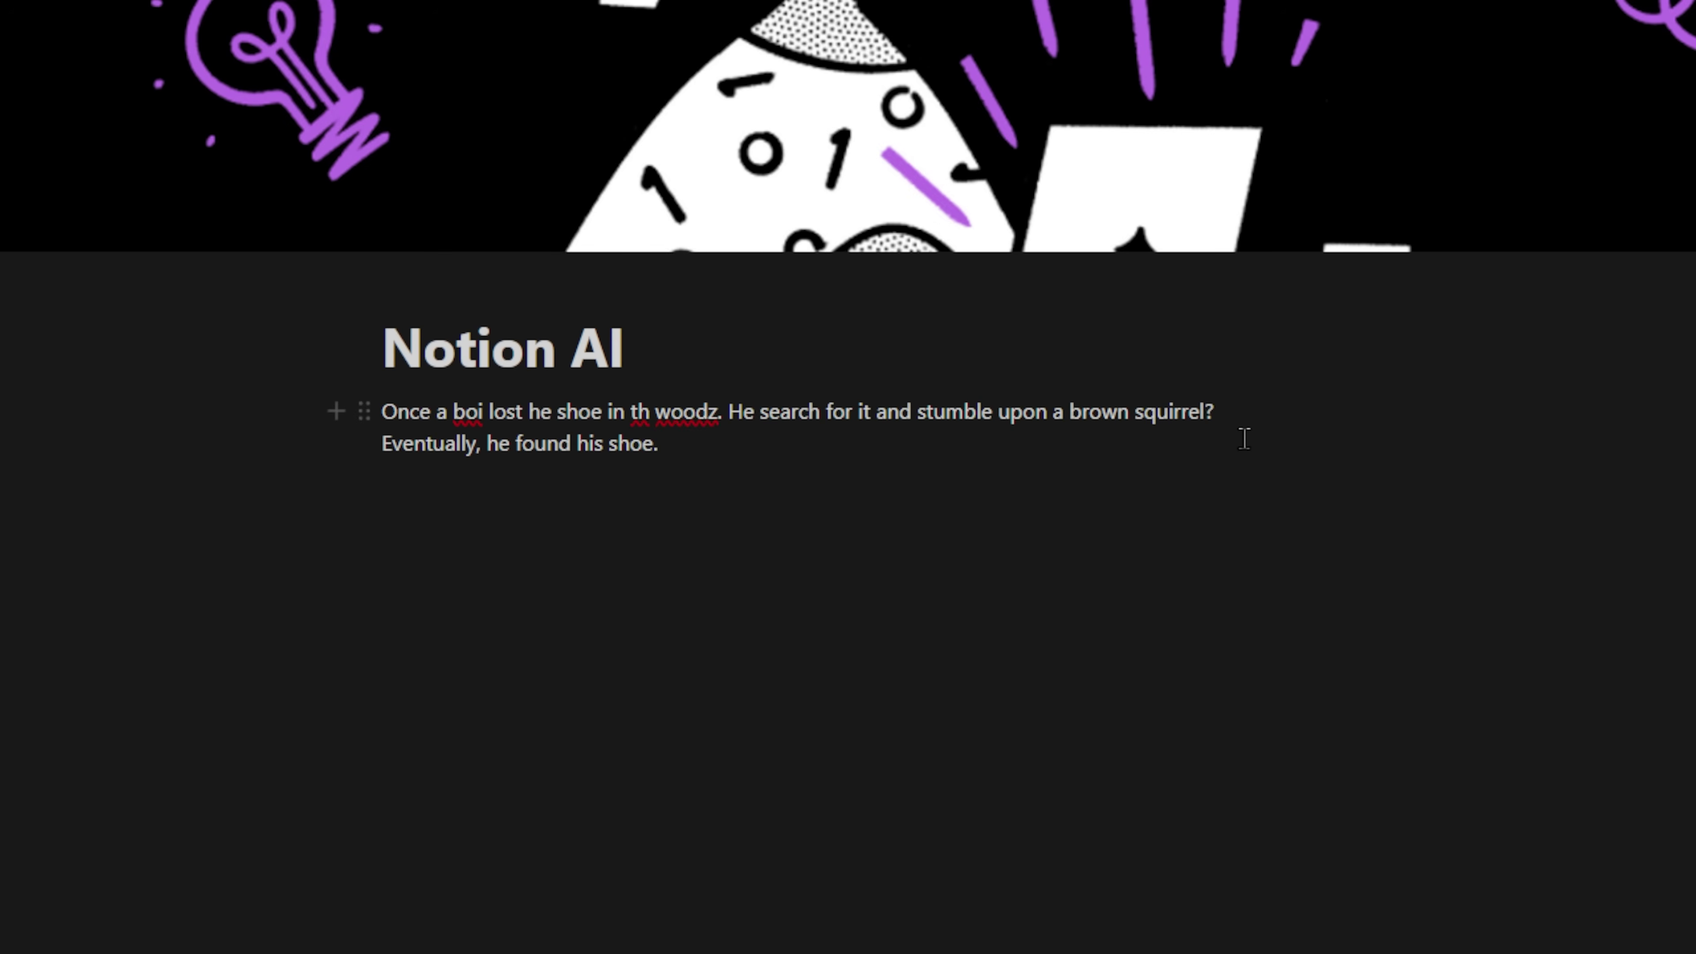
key(Return)
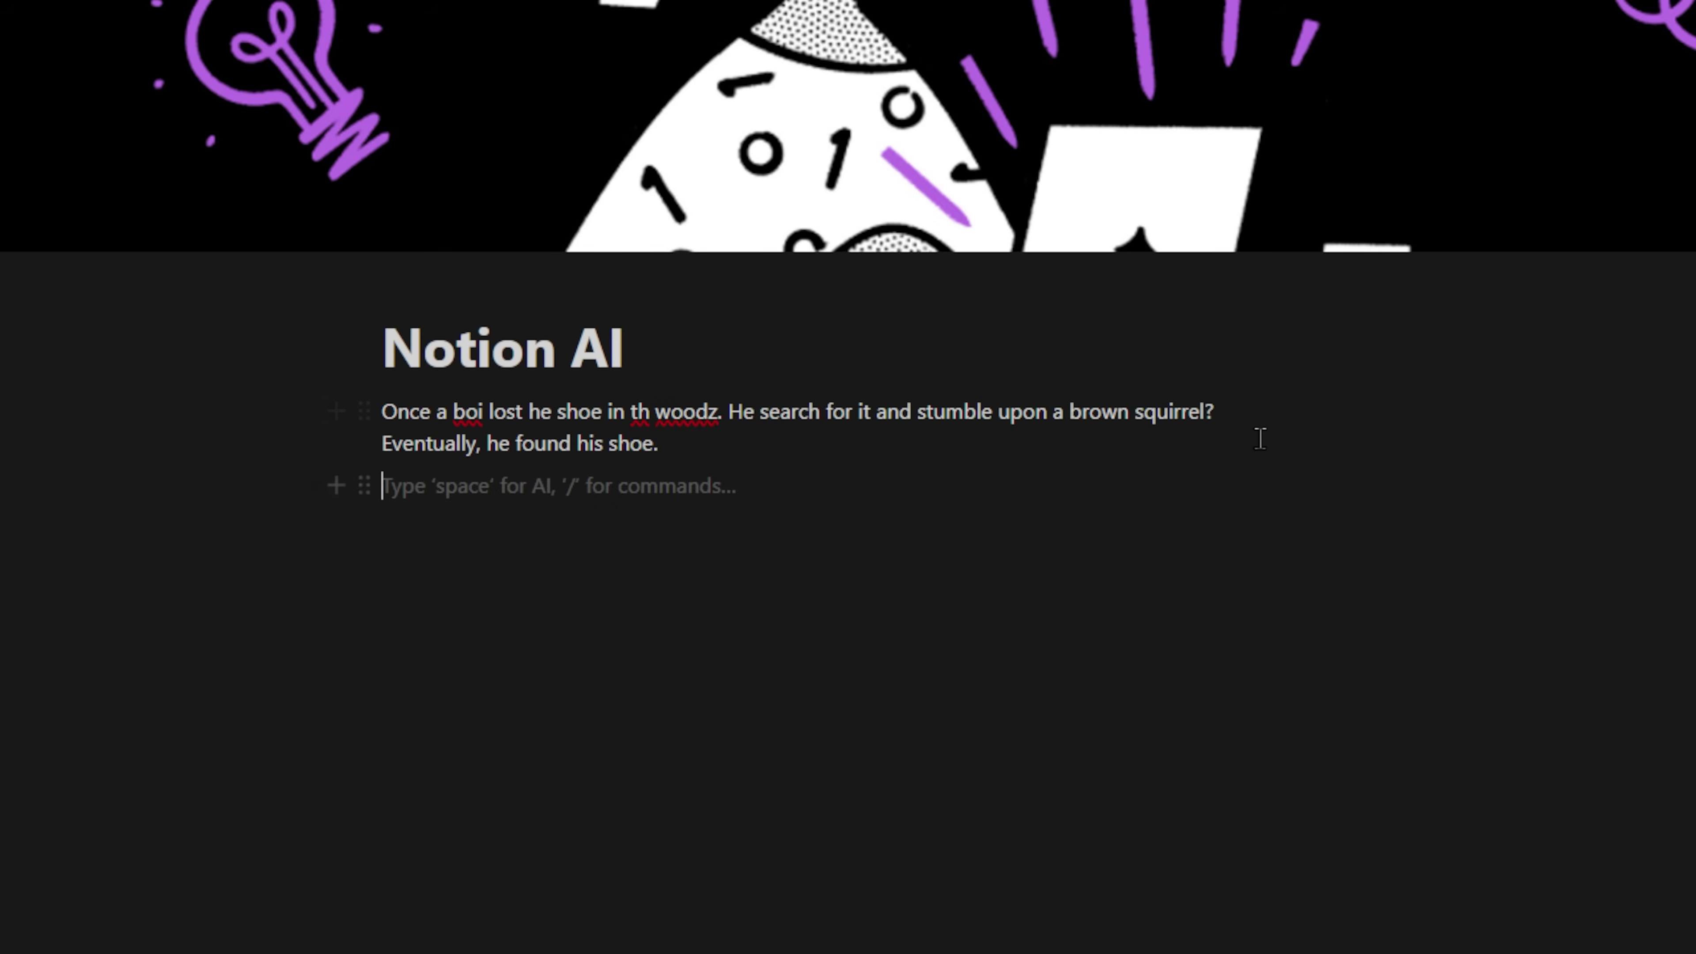
key(BackSpace)
key(BackSpace)
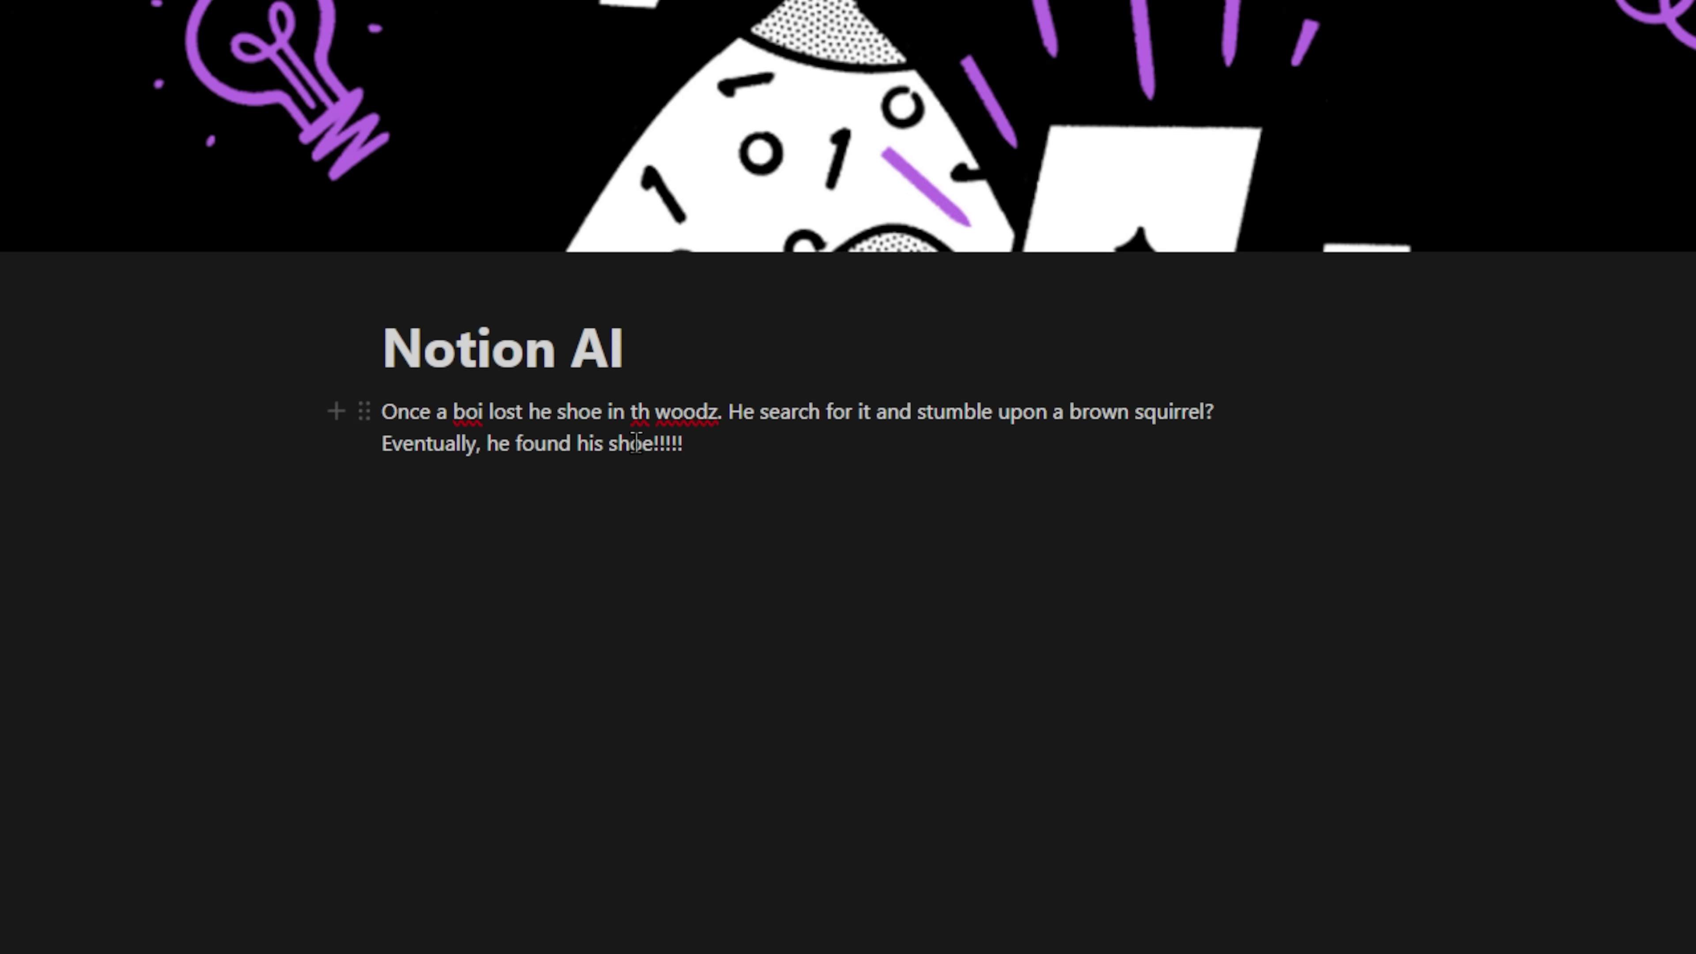
key(BackSpace)
click(861, 500)
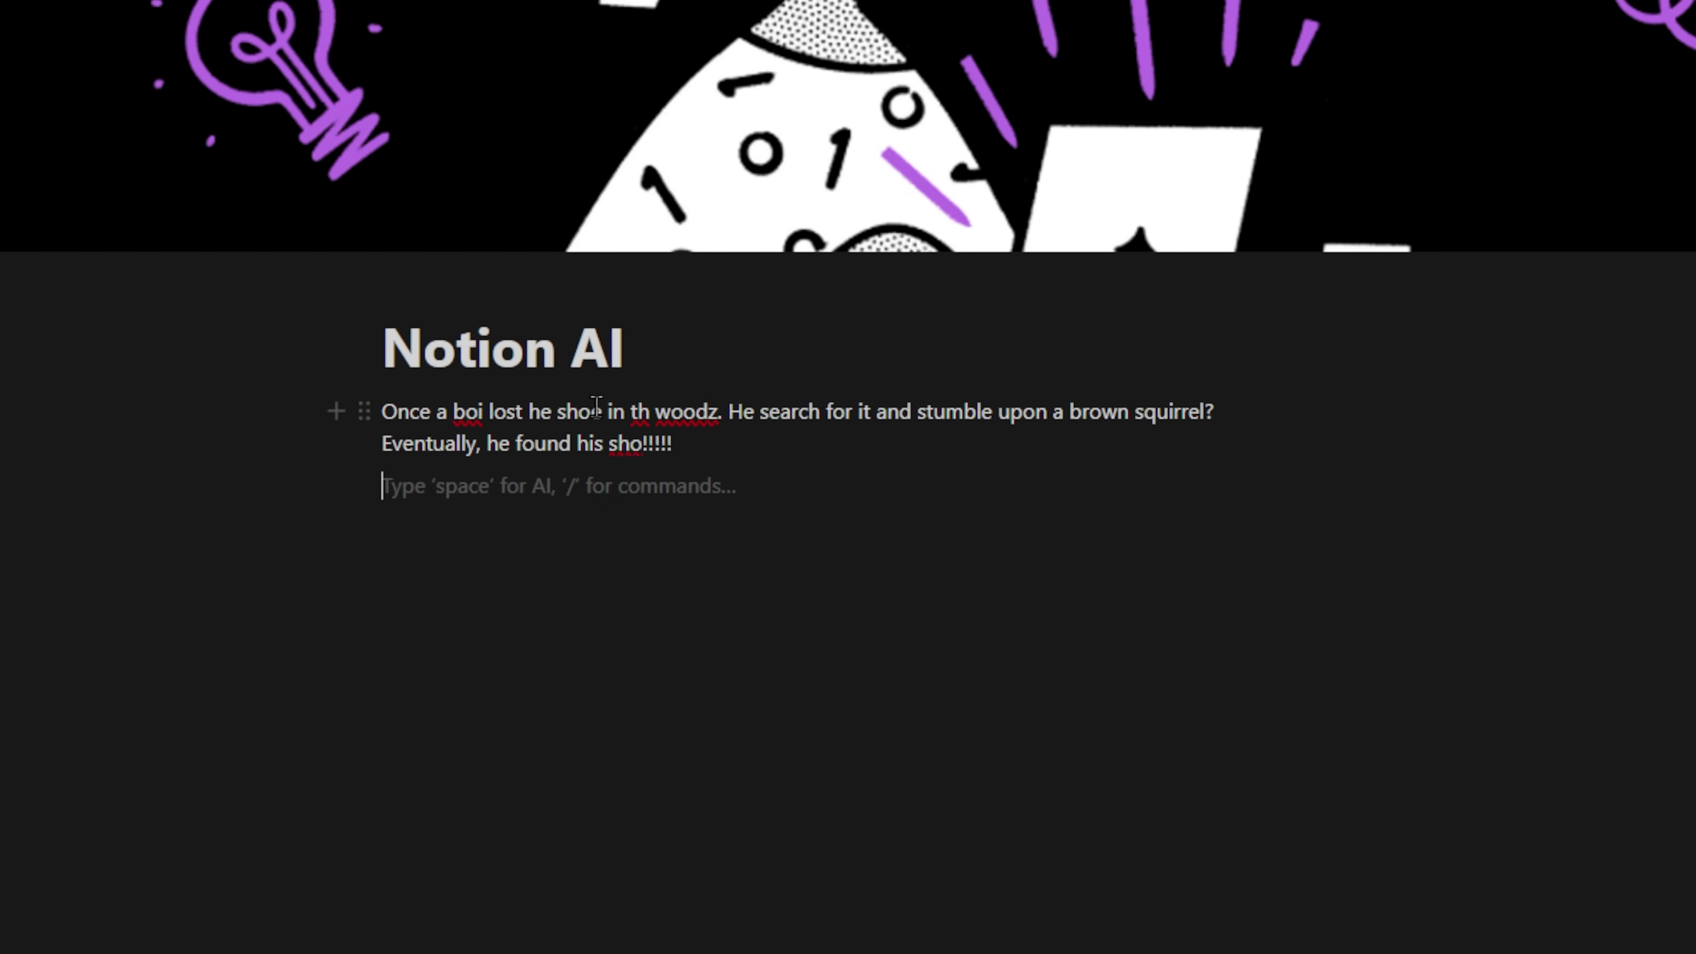
Step: Select the whole misspelled story and have AI fix its spelling and grammar
double_click(600, 409)
key(ctrl+a)
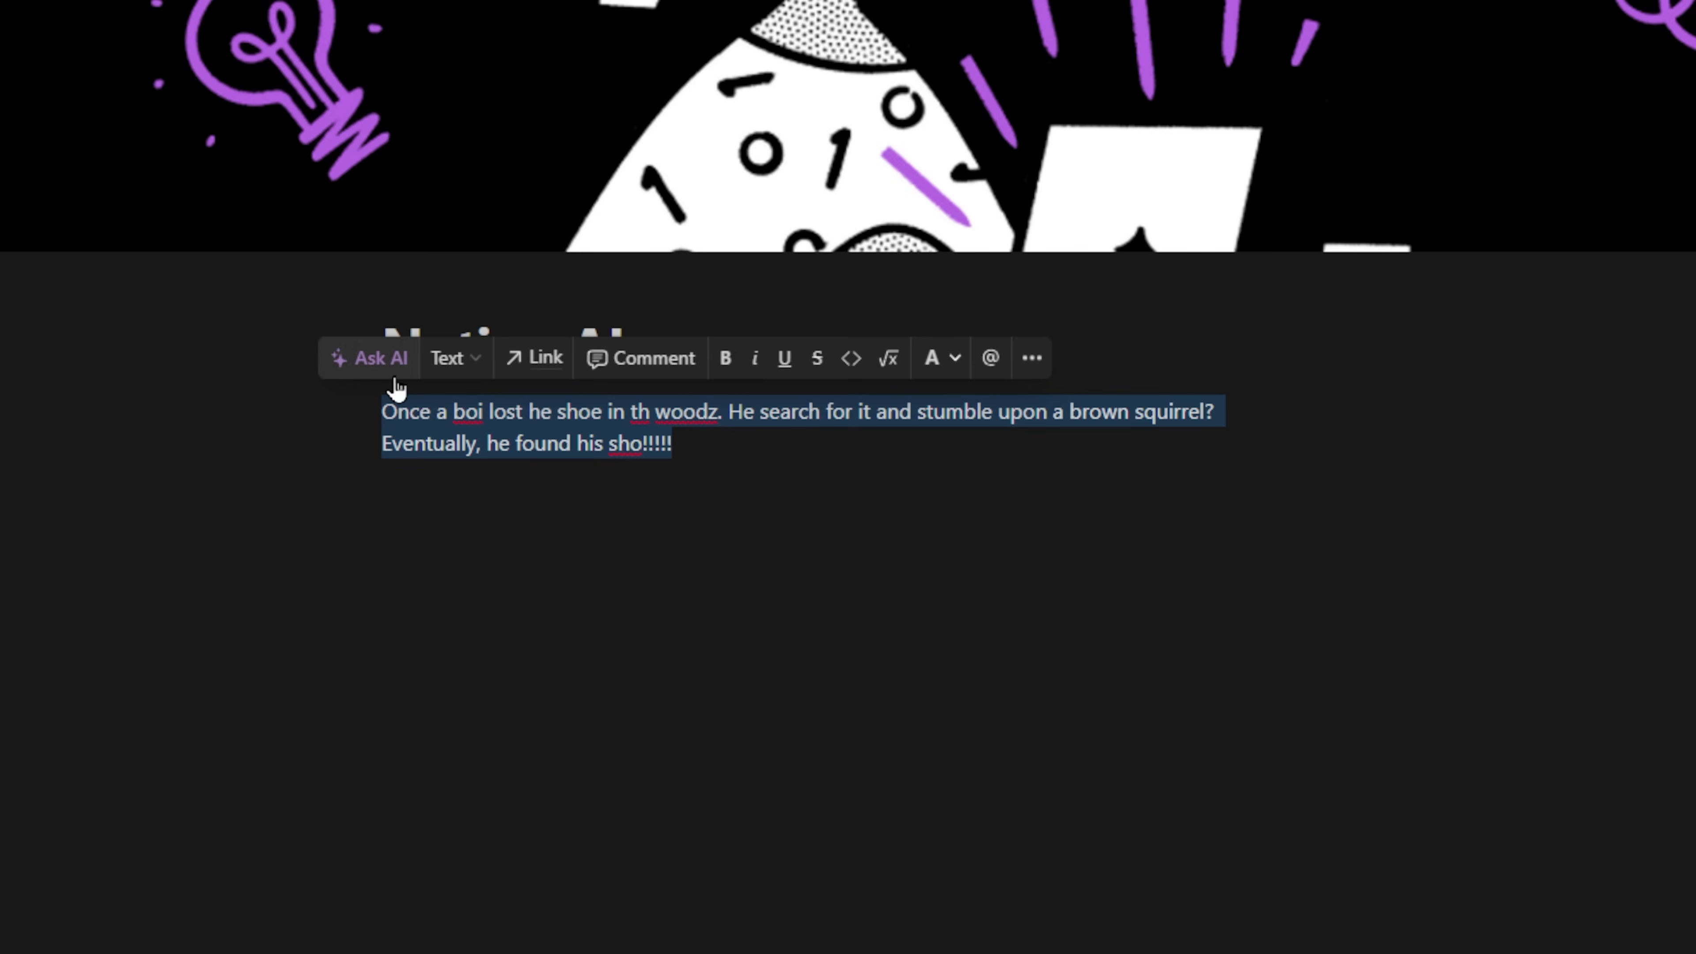
click(386, 372)
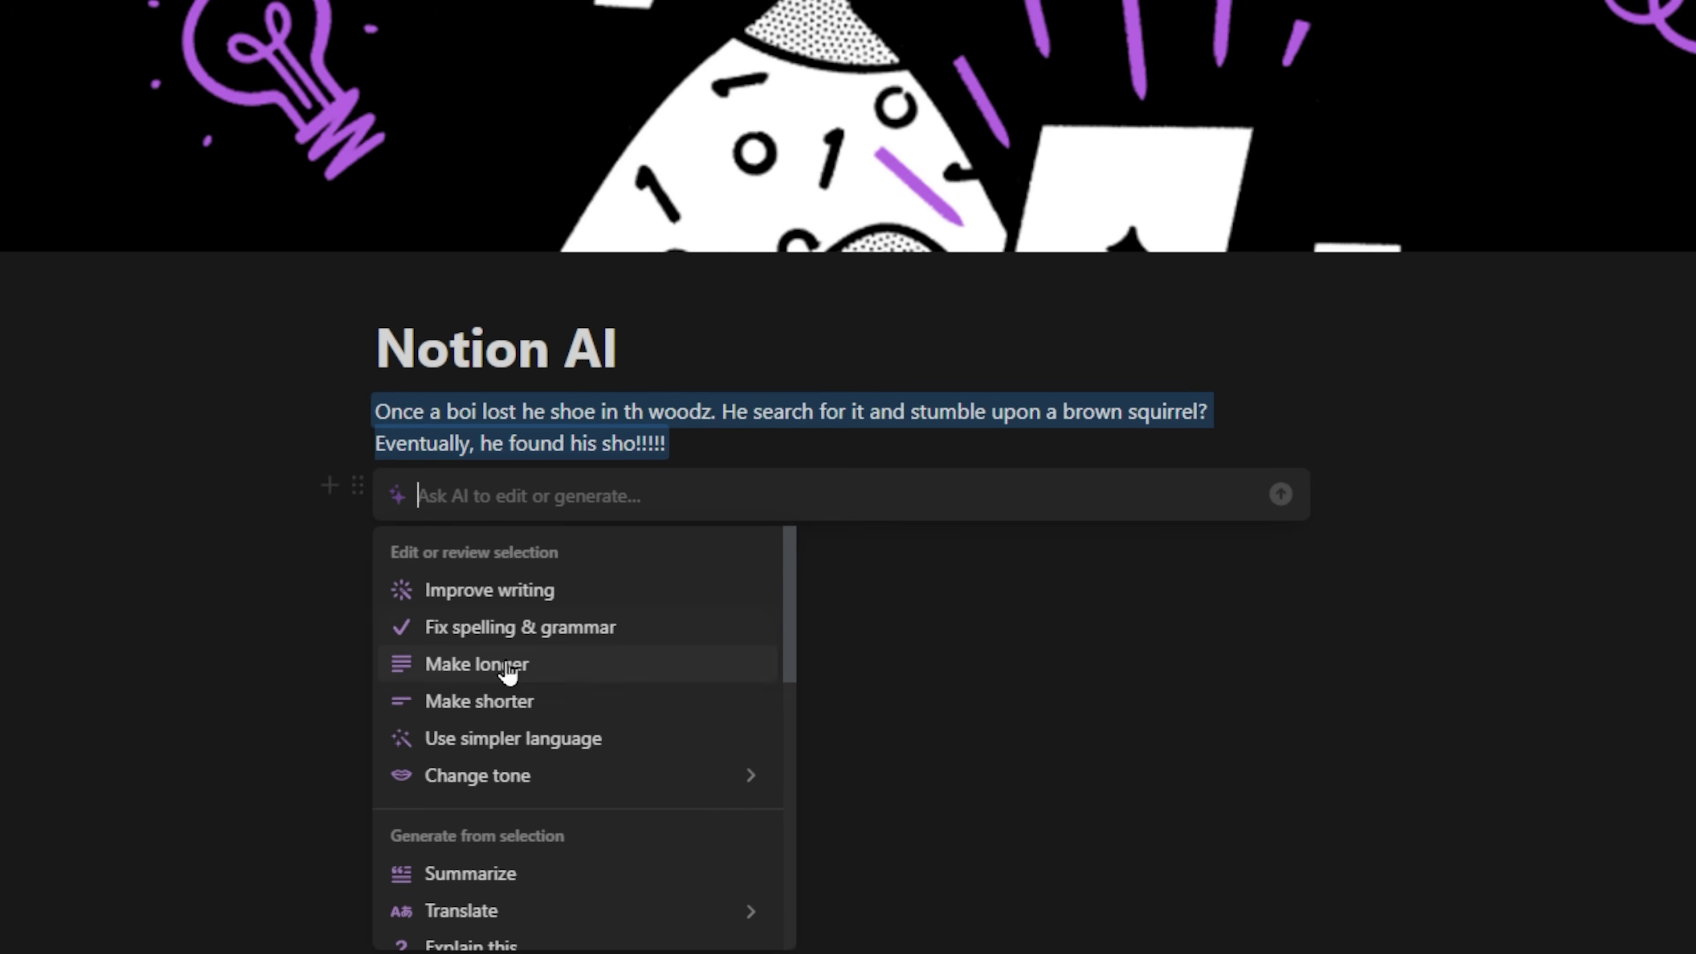
click(545, 632)
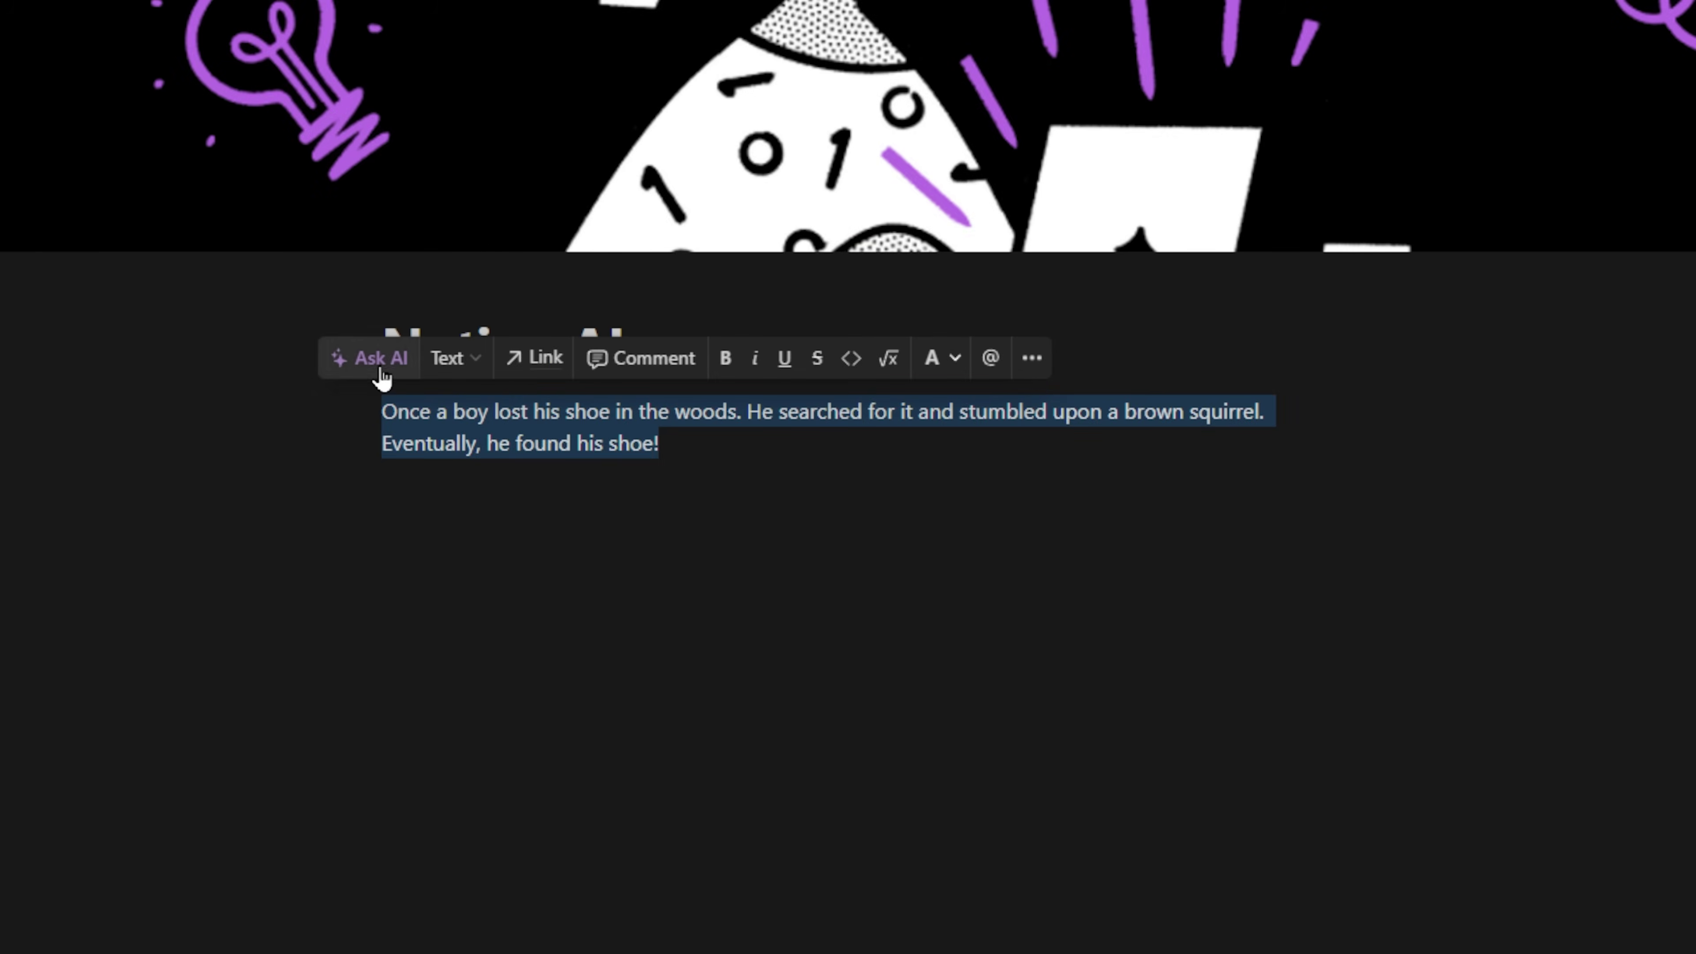
Step: Run the AI 'make longer' request on the story and replace it with the lengthened version
click(375, 366)
text(make longer)
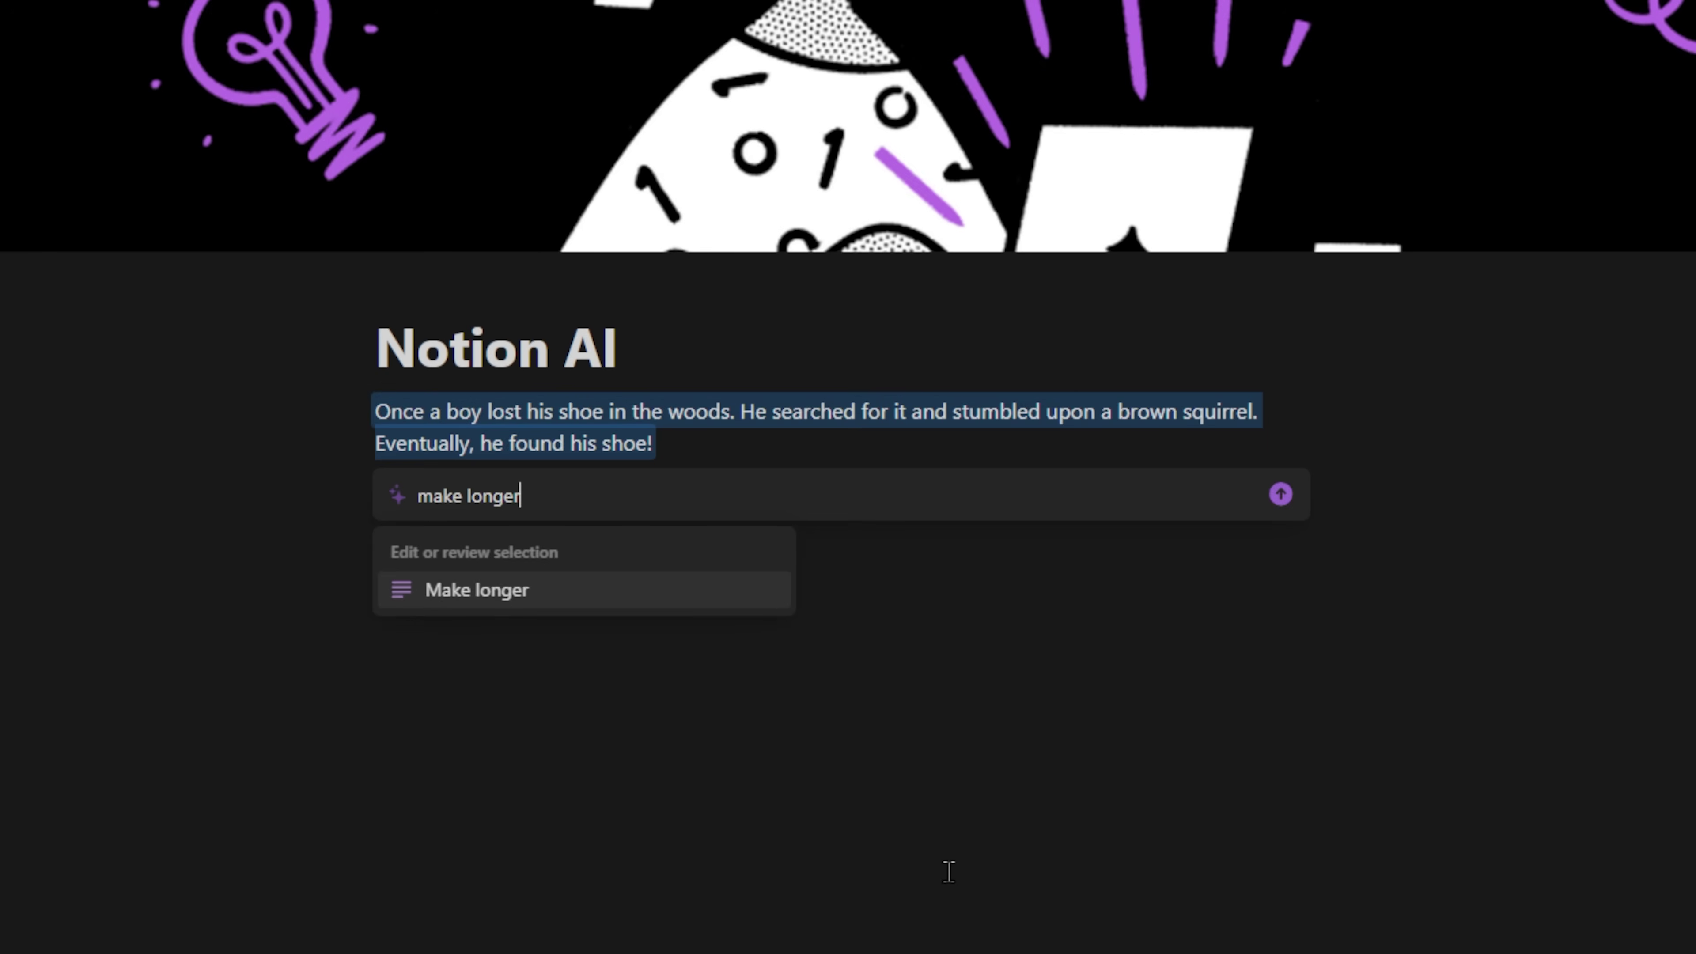
key(Return)
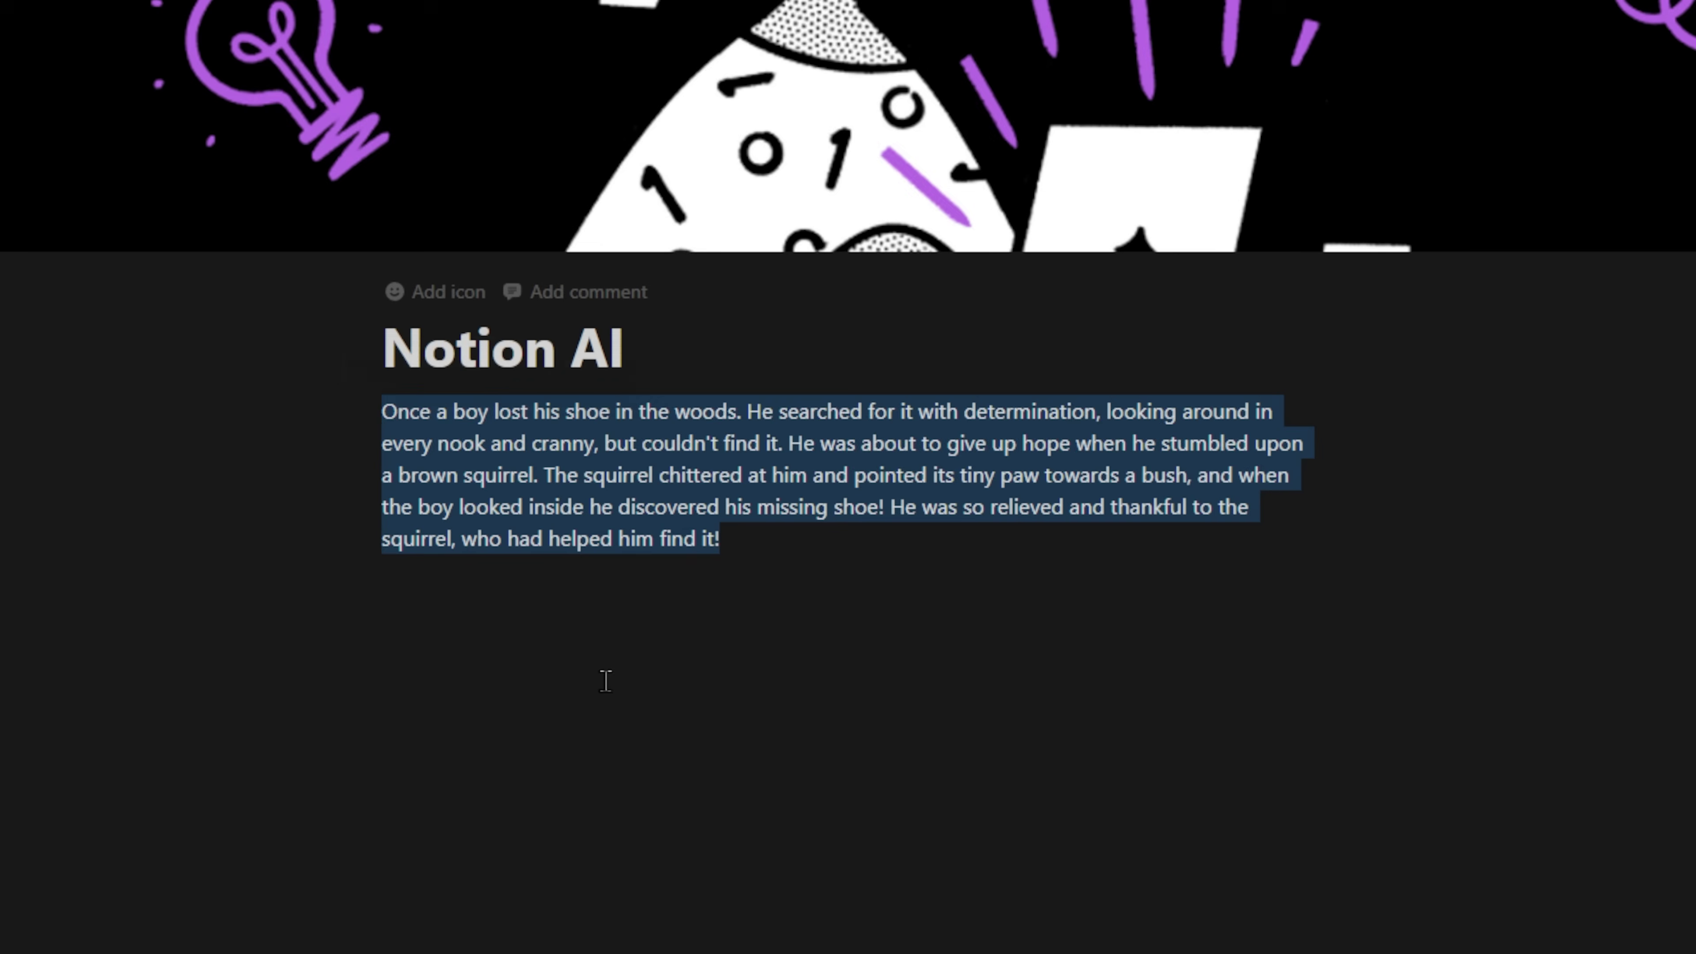
drag(605, 682, 371, 413)
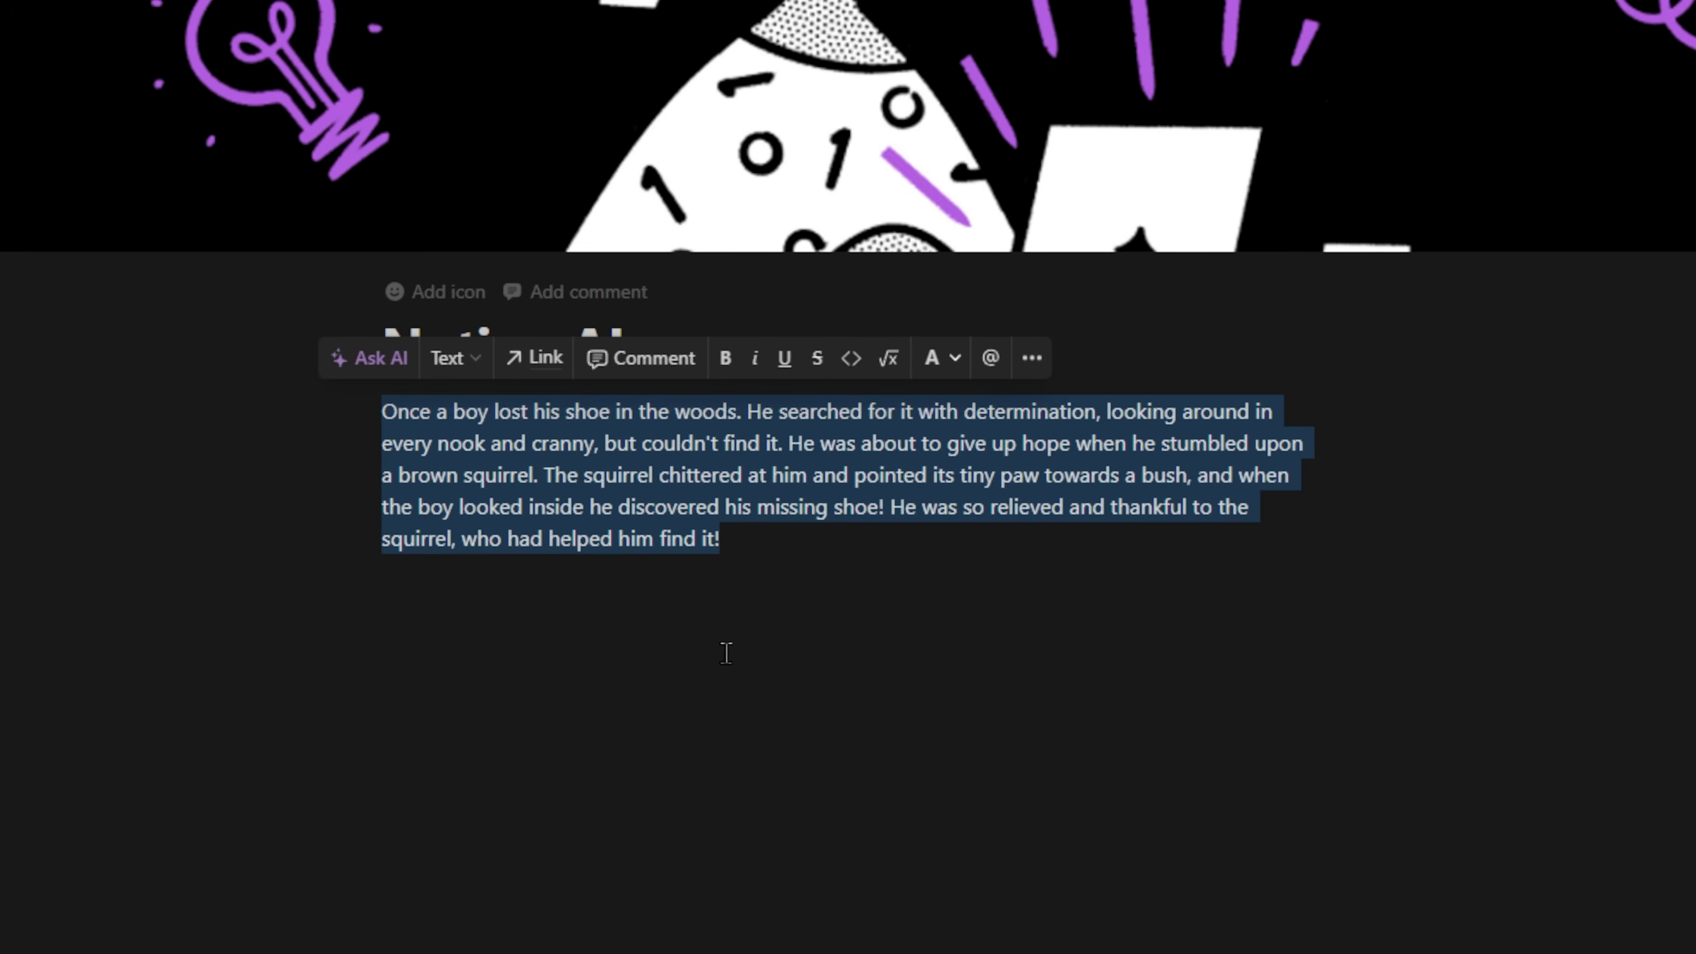
click(391, 362)
text(make longer)
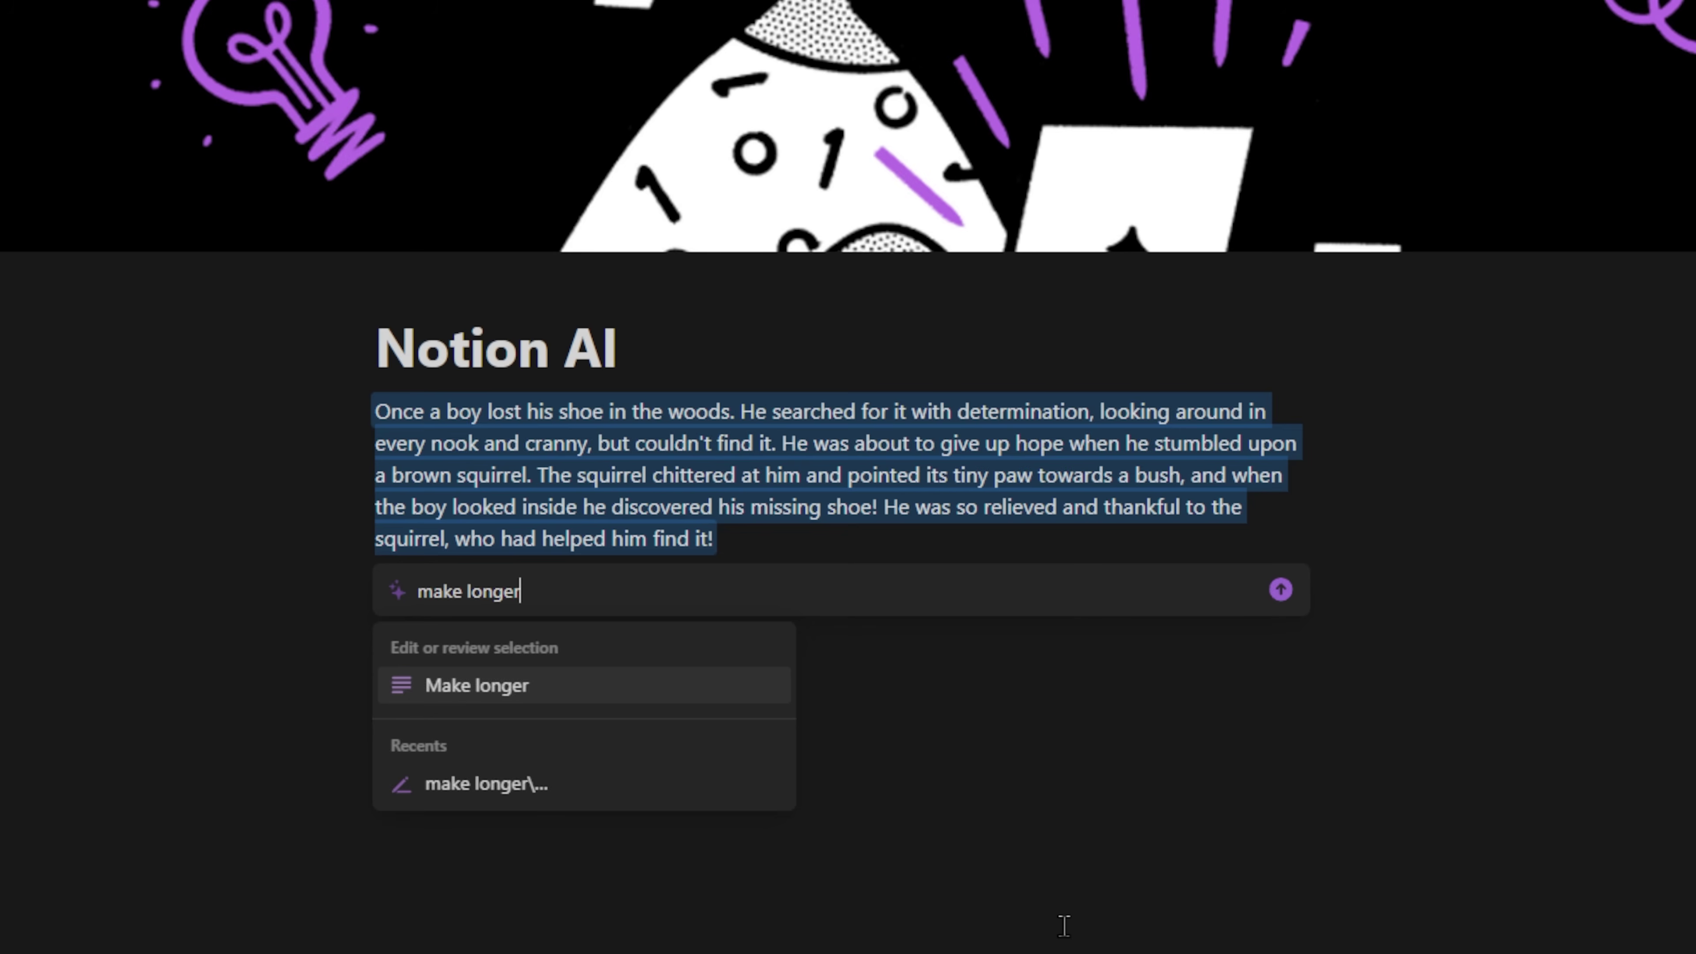
key(Return)
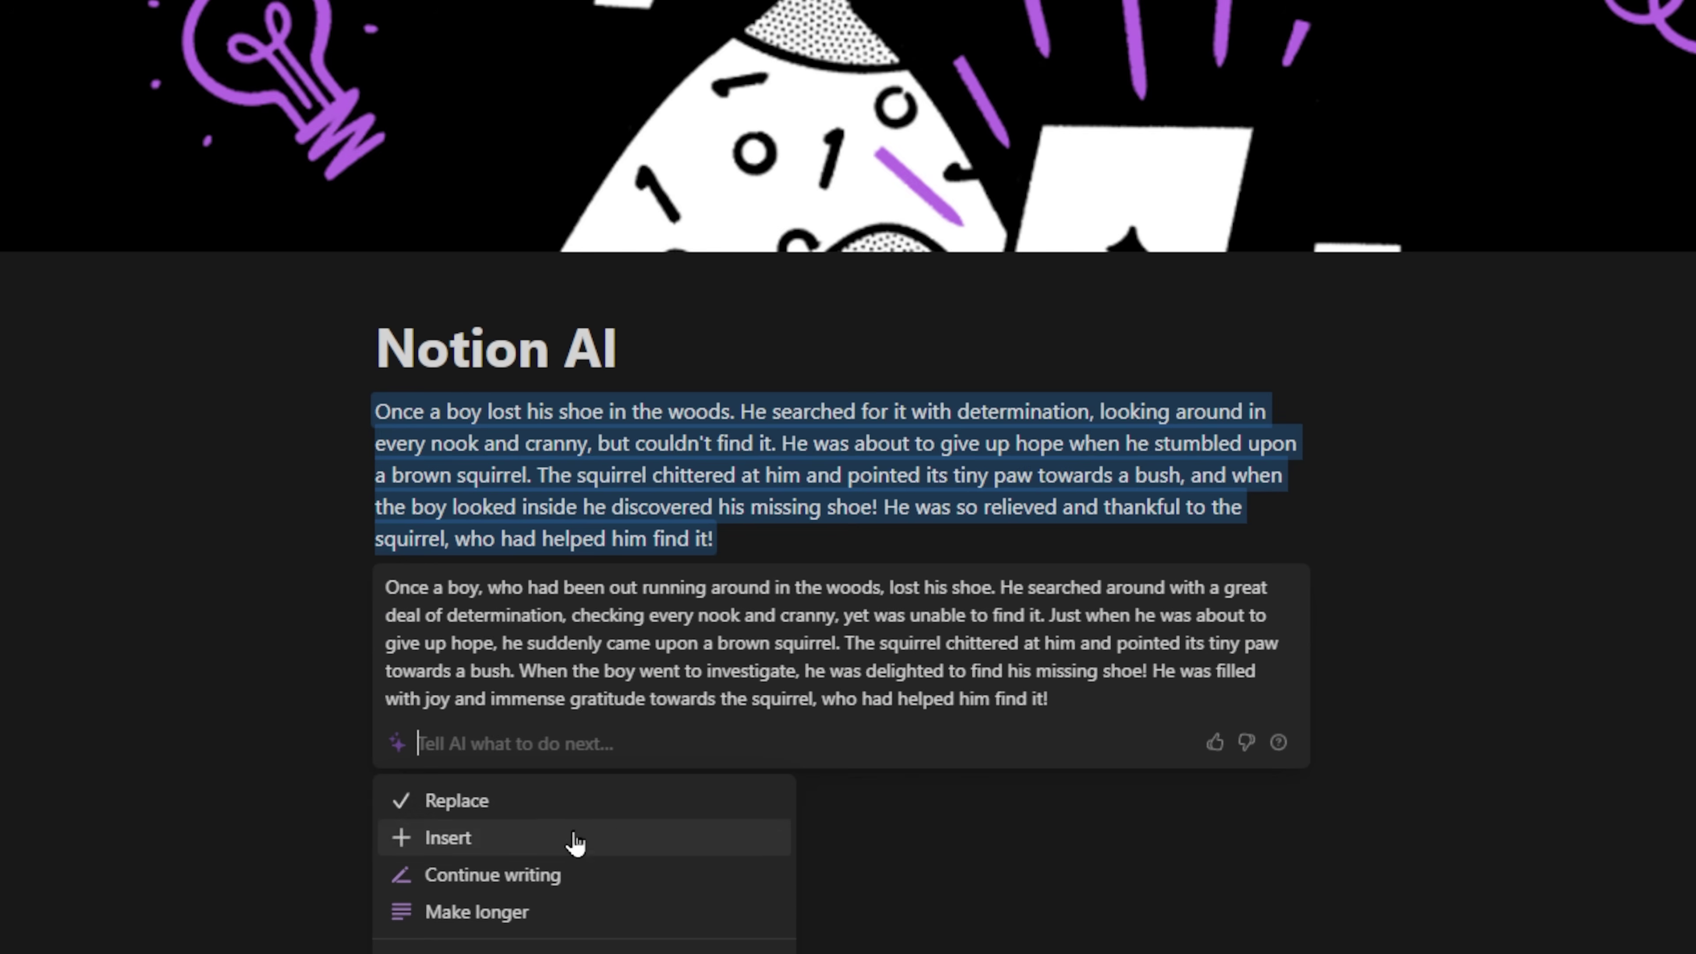
click(550, 808)
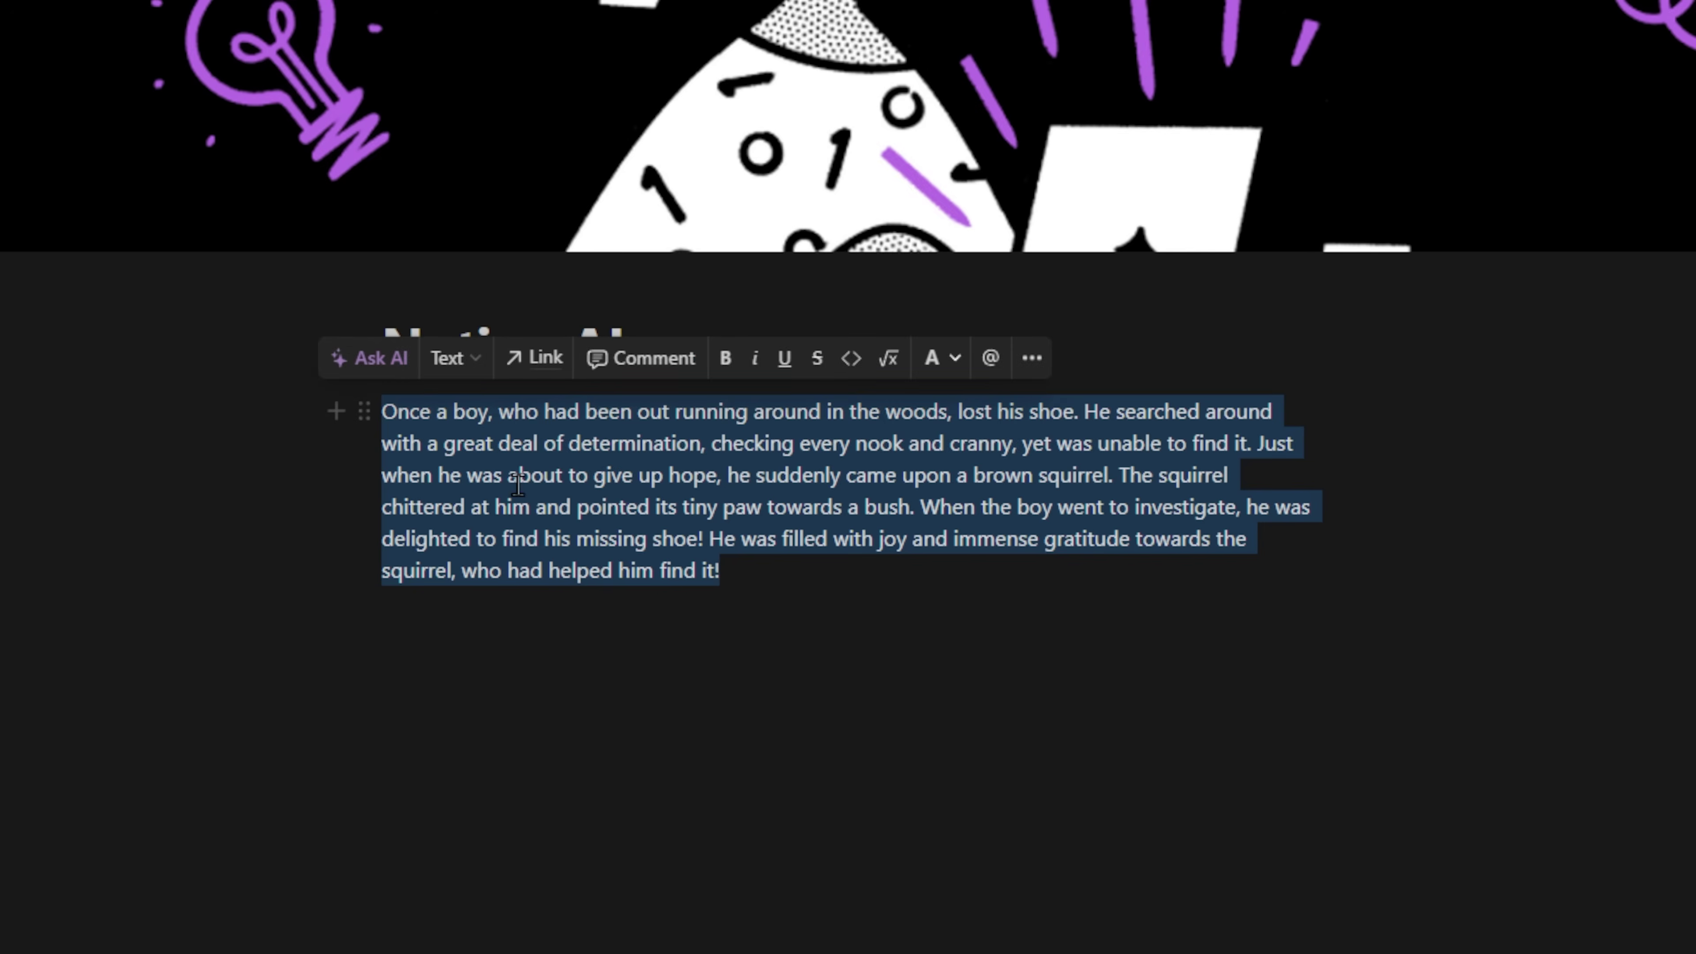
Step: Ask AI to 'make shorter' so the story becomes a brief four-sentence version
click(364, 358)
text(make shorter)
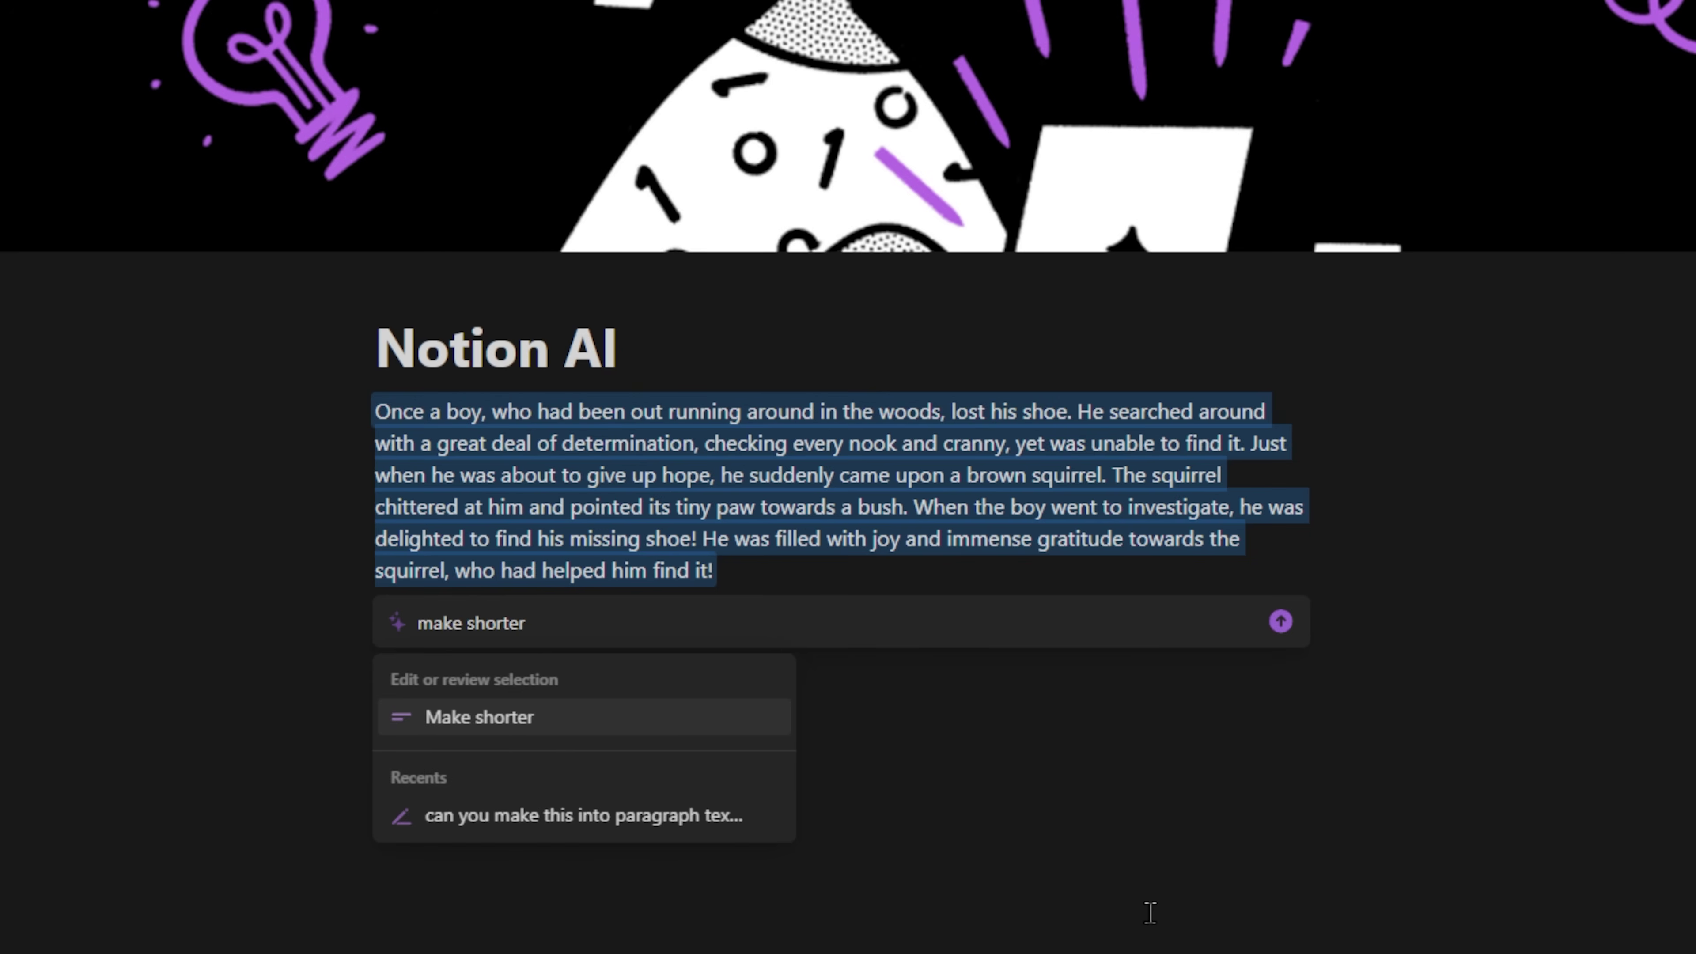
key(Return)
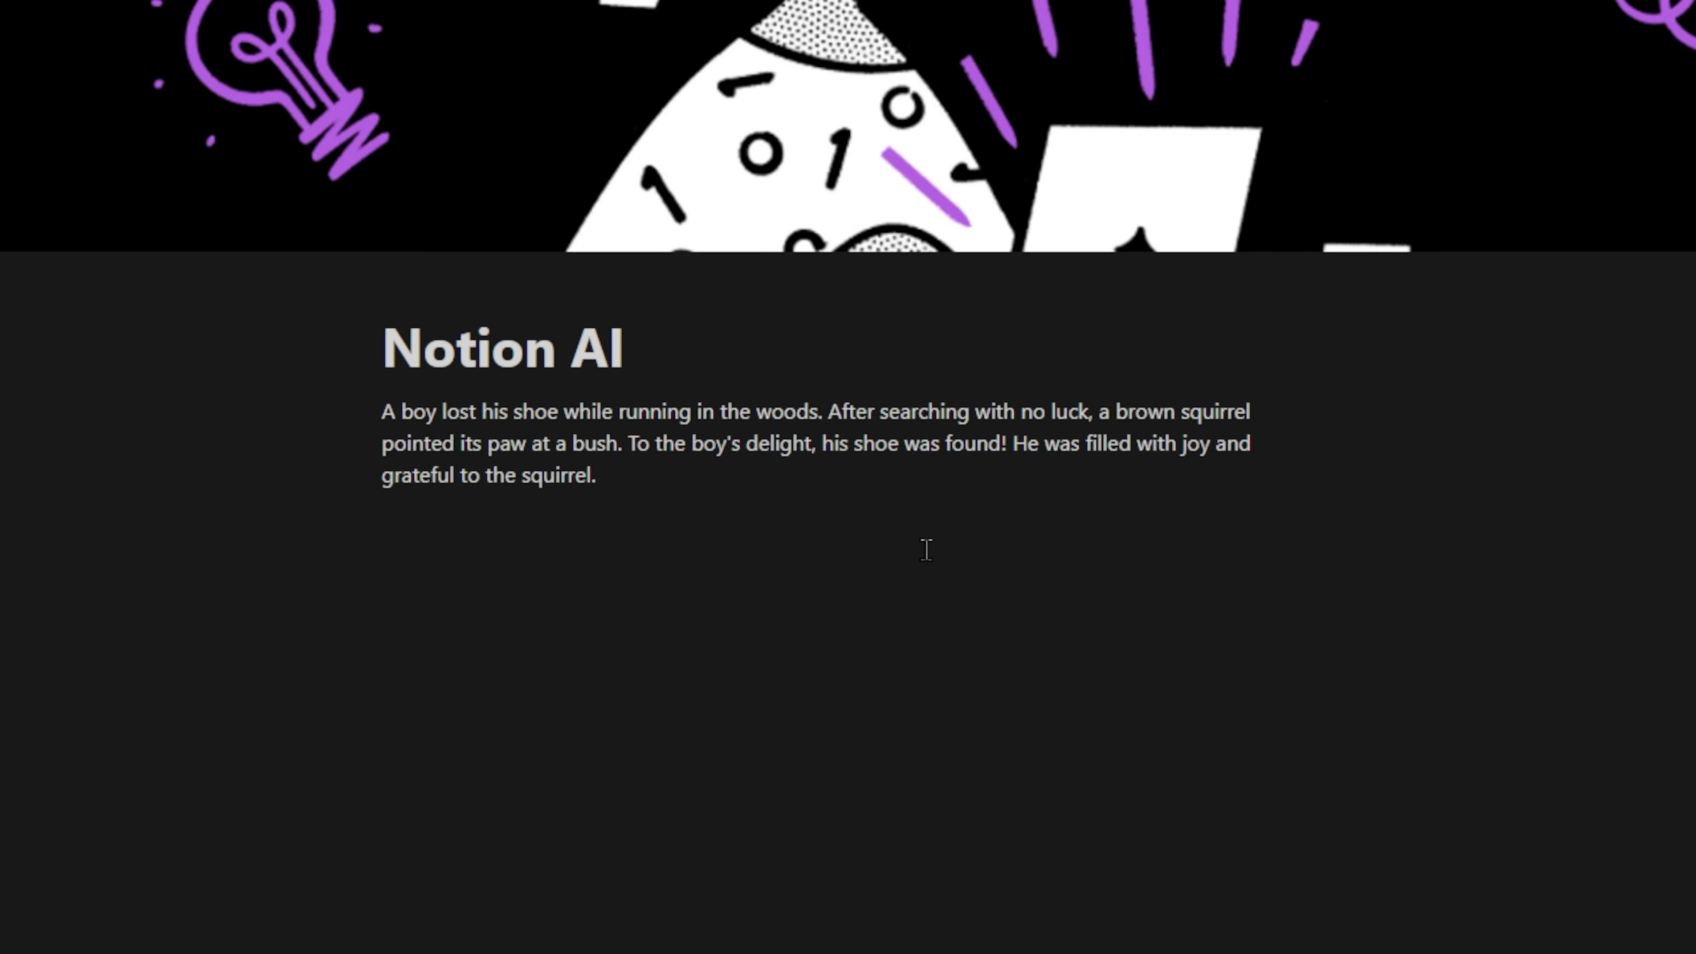
Step: Select the story paragraph and rewrite it with AI's Use simpler language option
drag(596, 476, 386, 415)
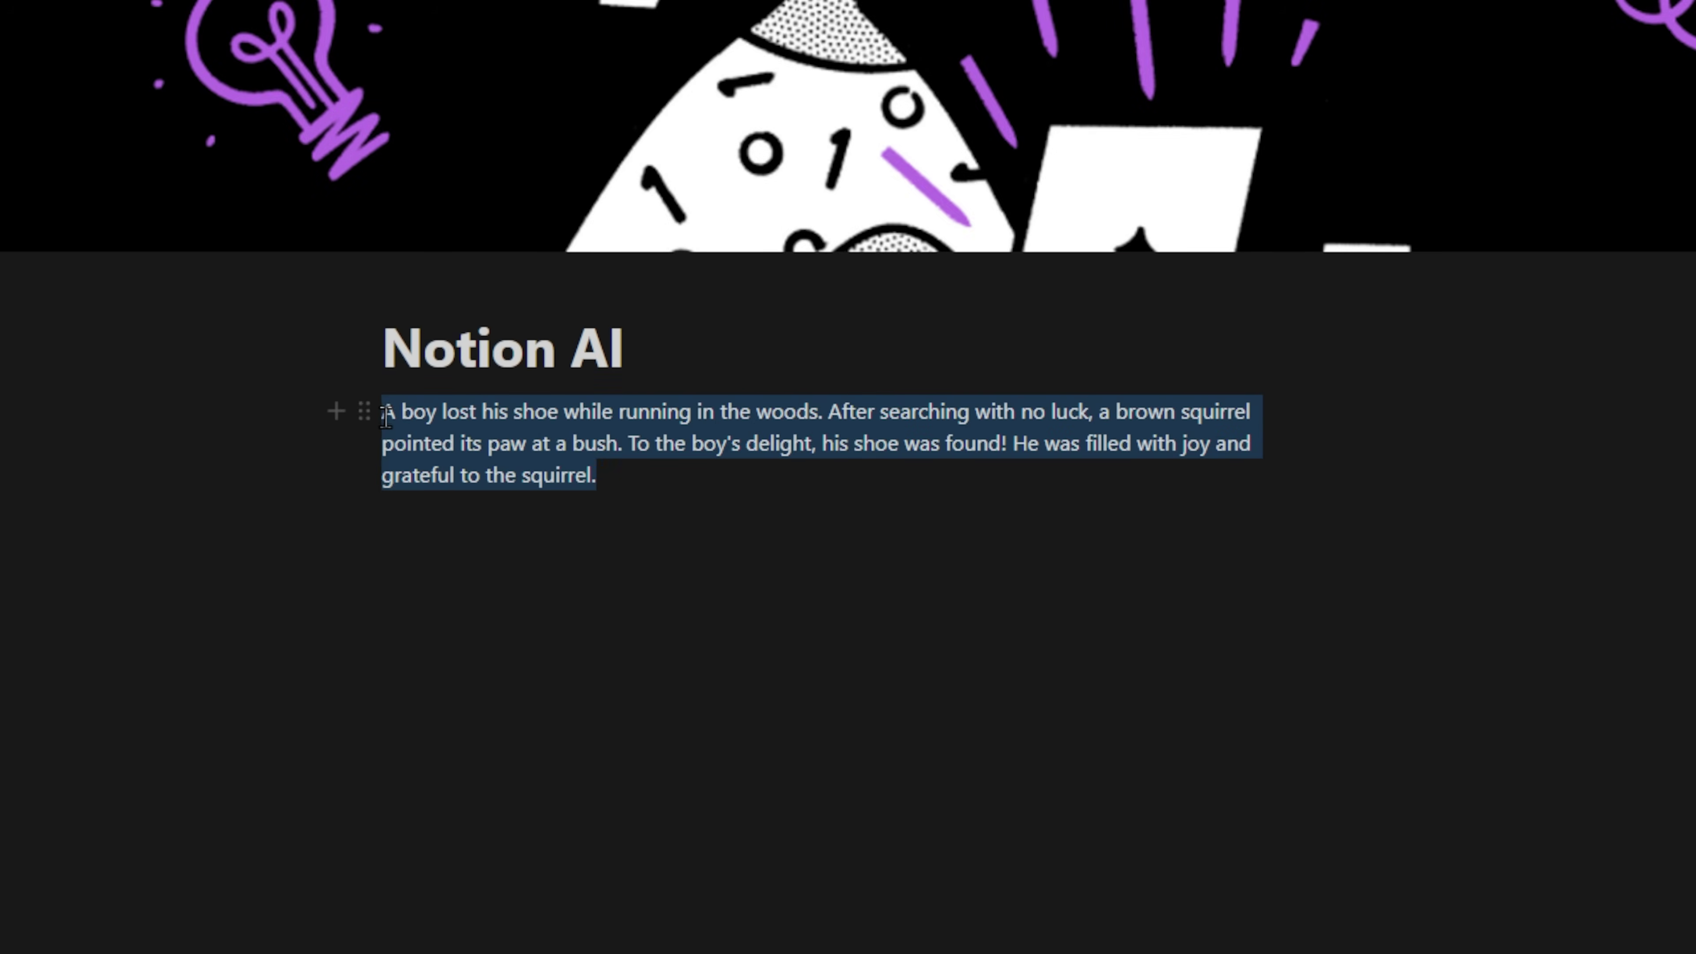
click(354, 361)
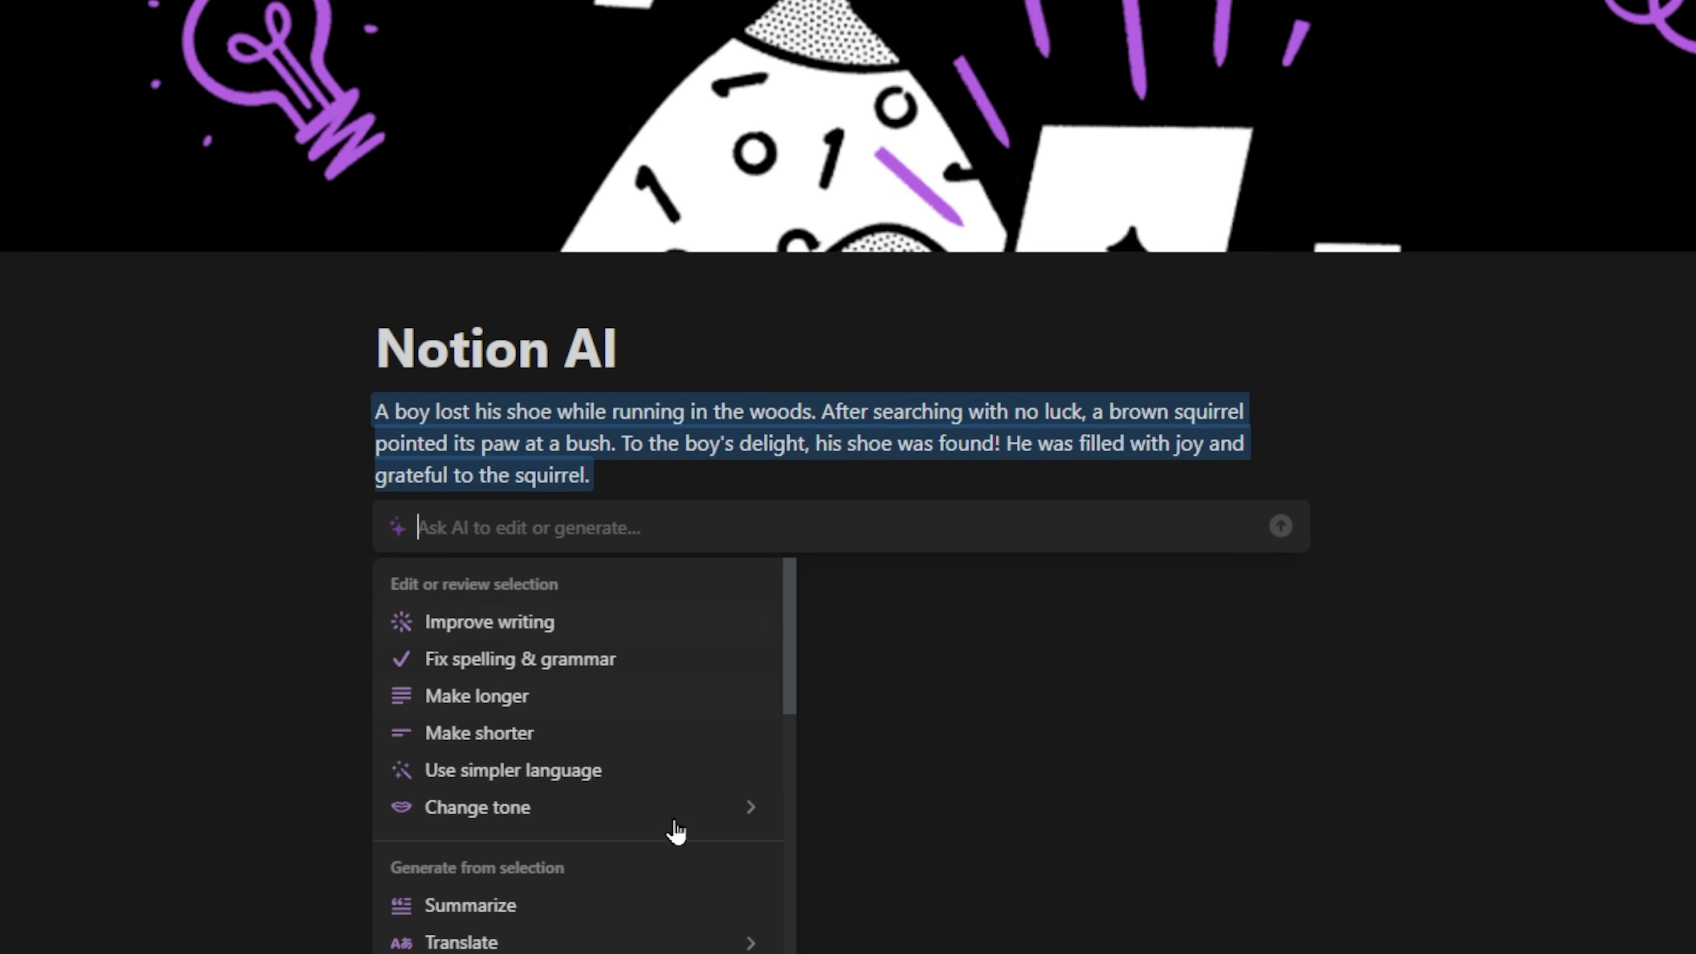
mouse_move(757, 937)
text(simpl)
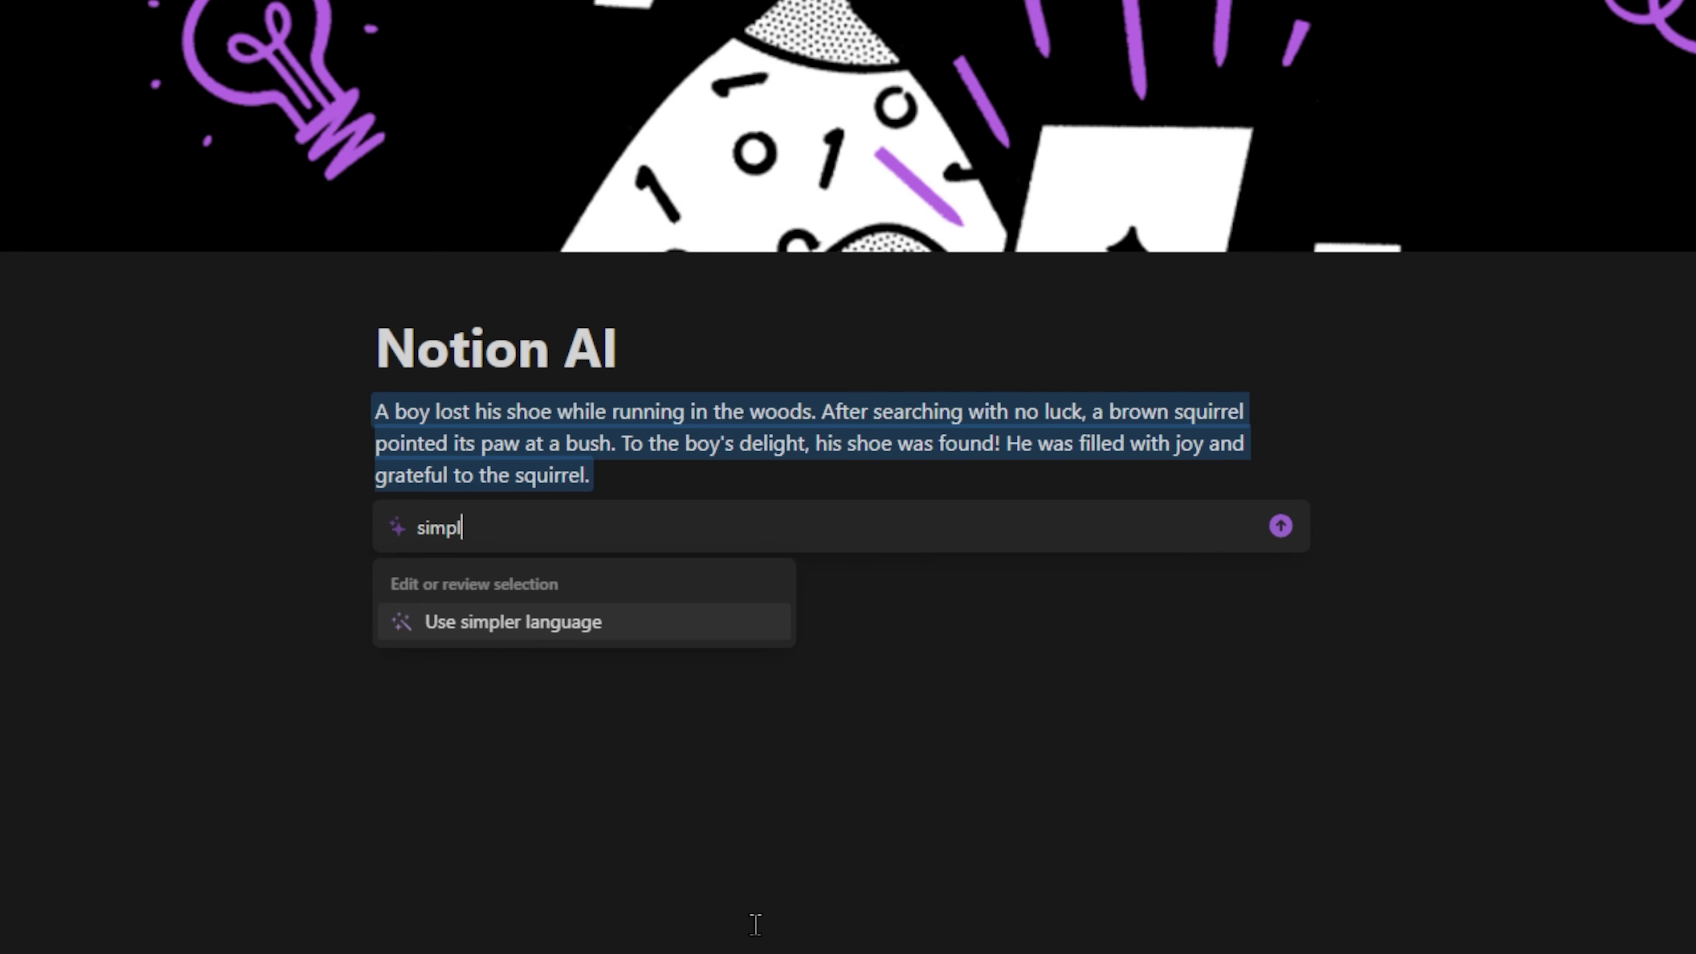
text(e)
click(494, 625)
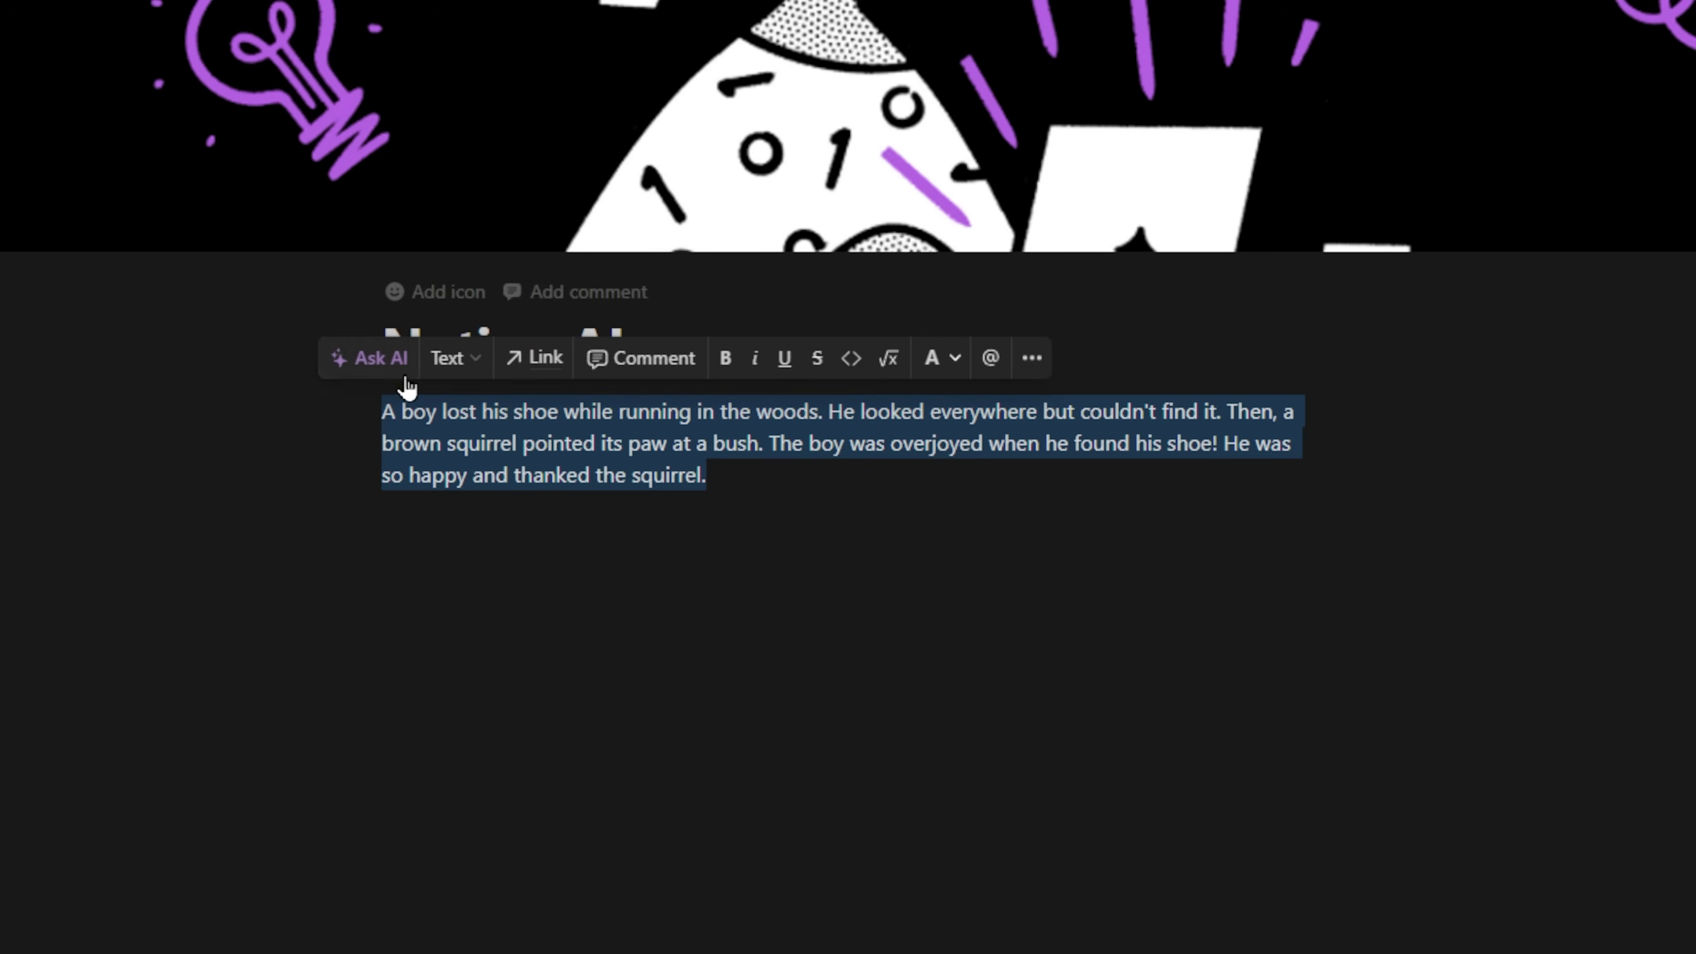
Step: Rewrite the story in a Friendly tone with AI and replace the original with it
click(391, 367)
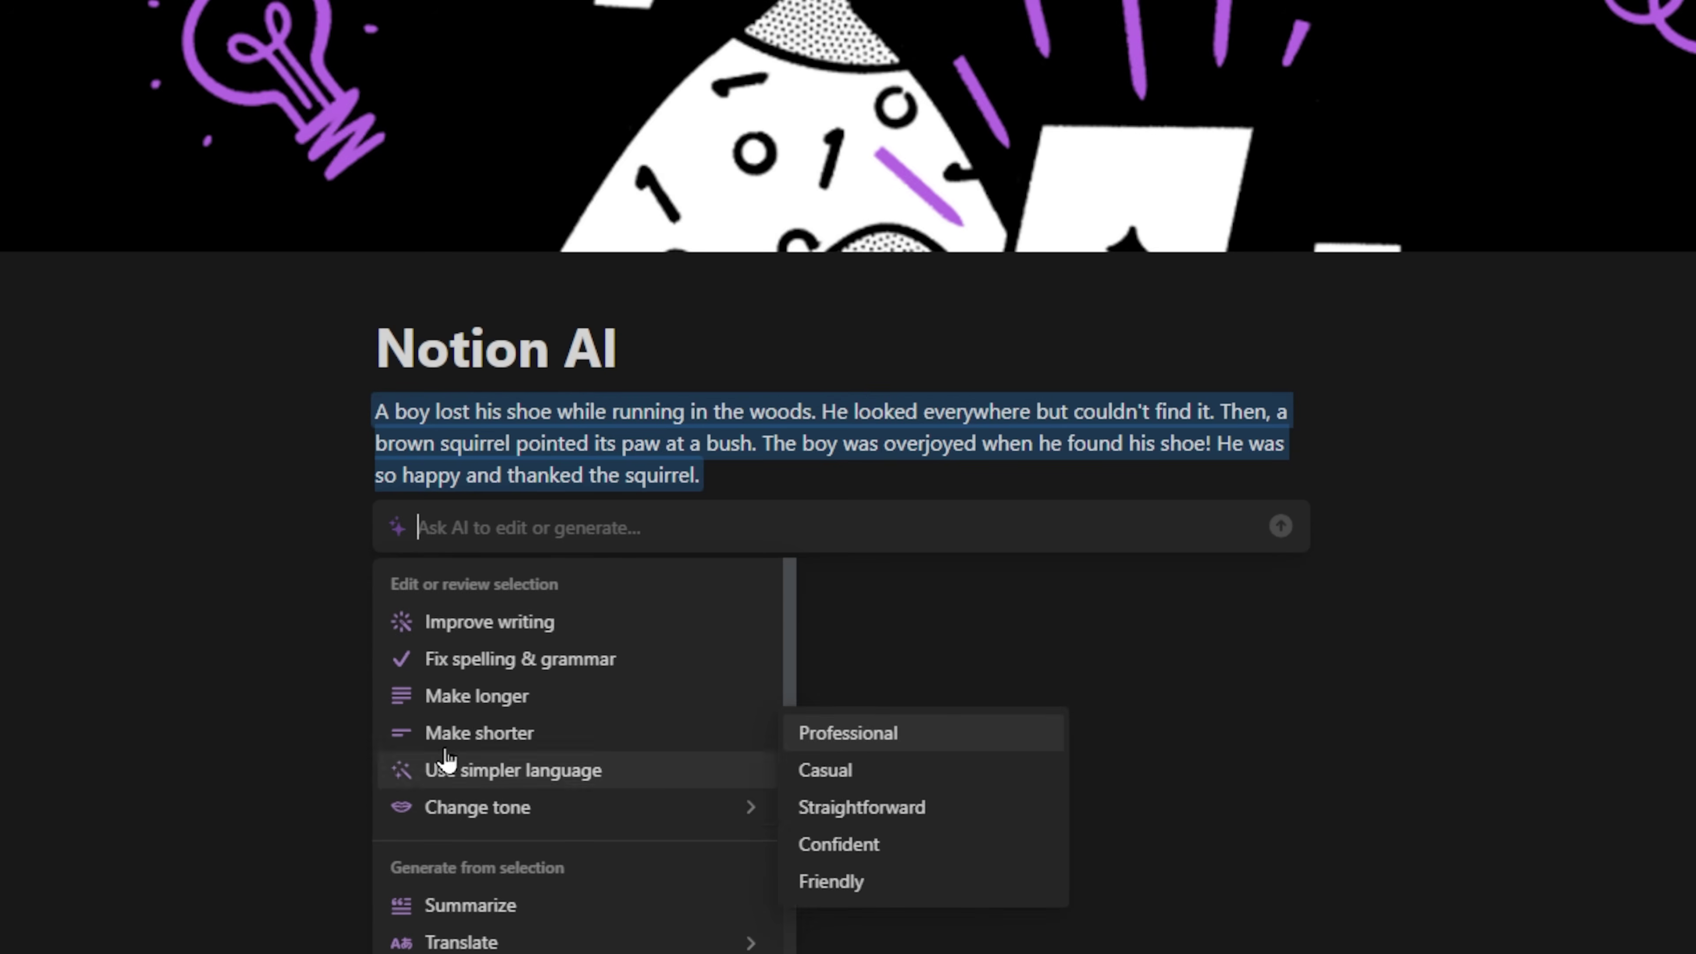
text(change)
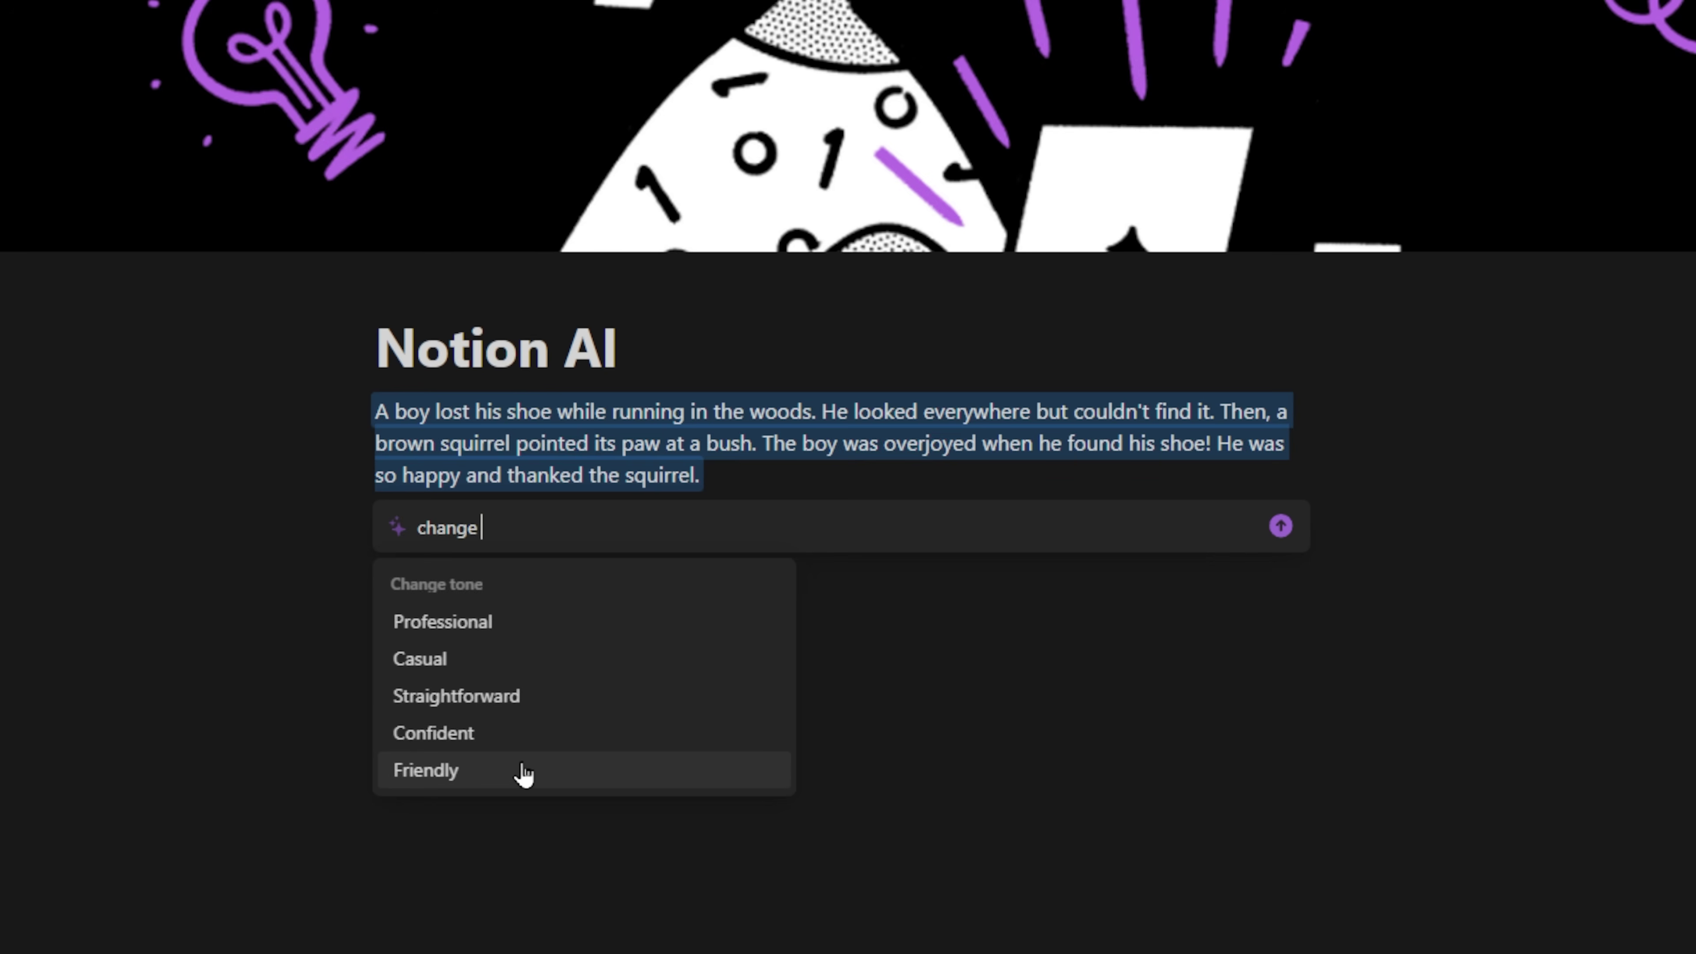
click(513, 772)
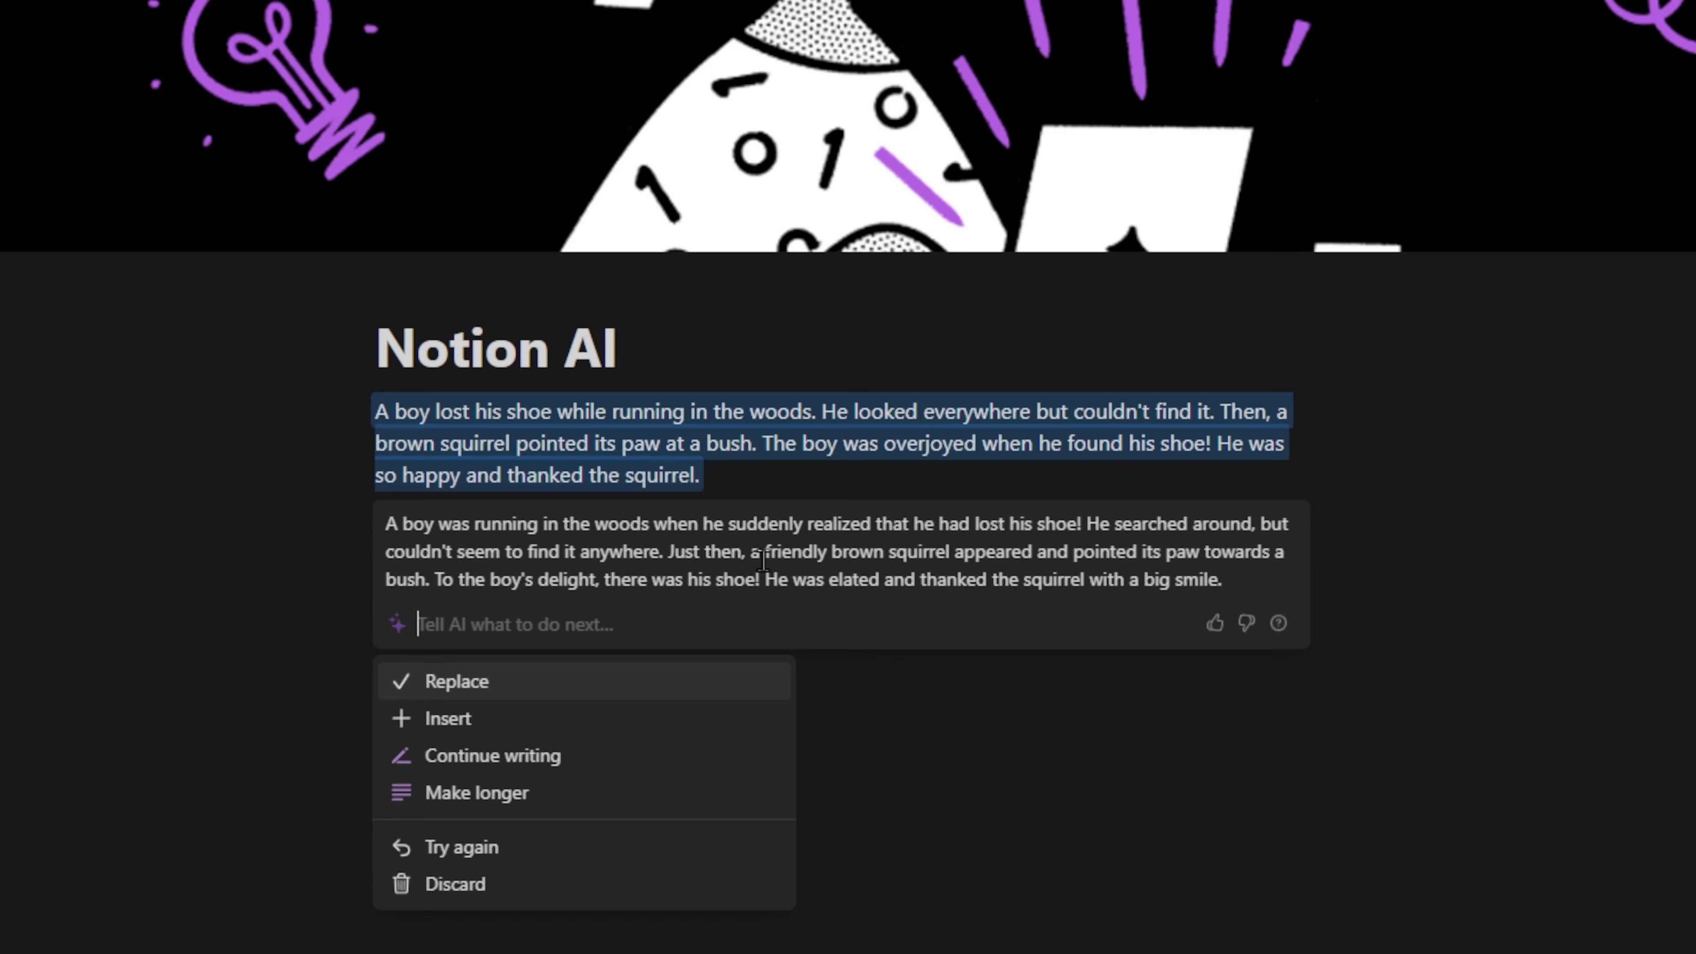
drag(768, 554, 941, 554)
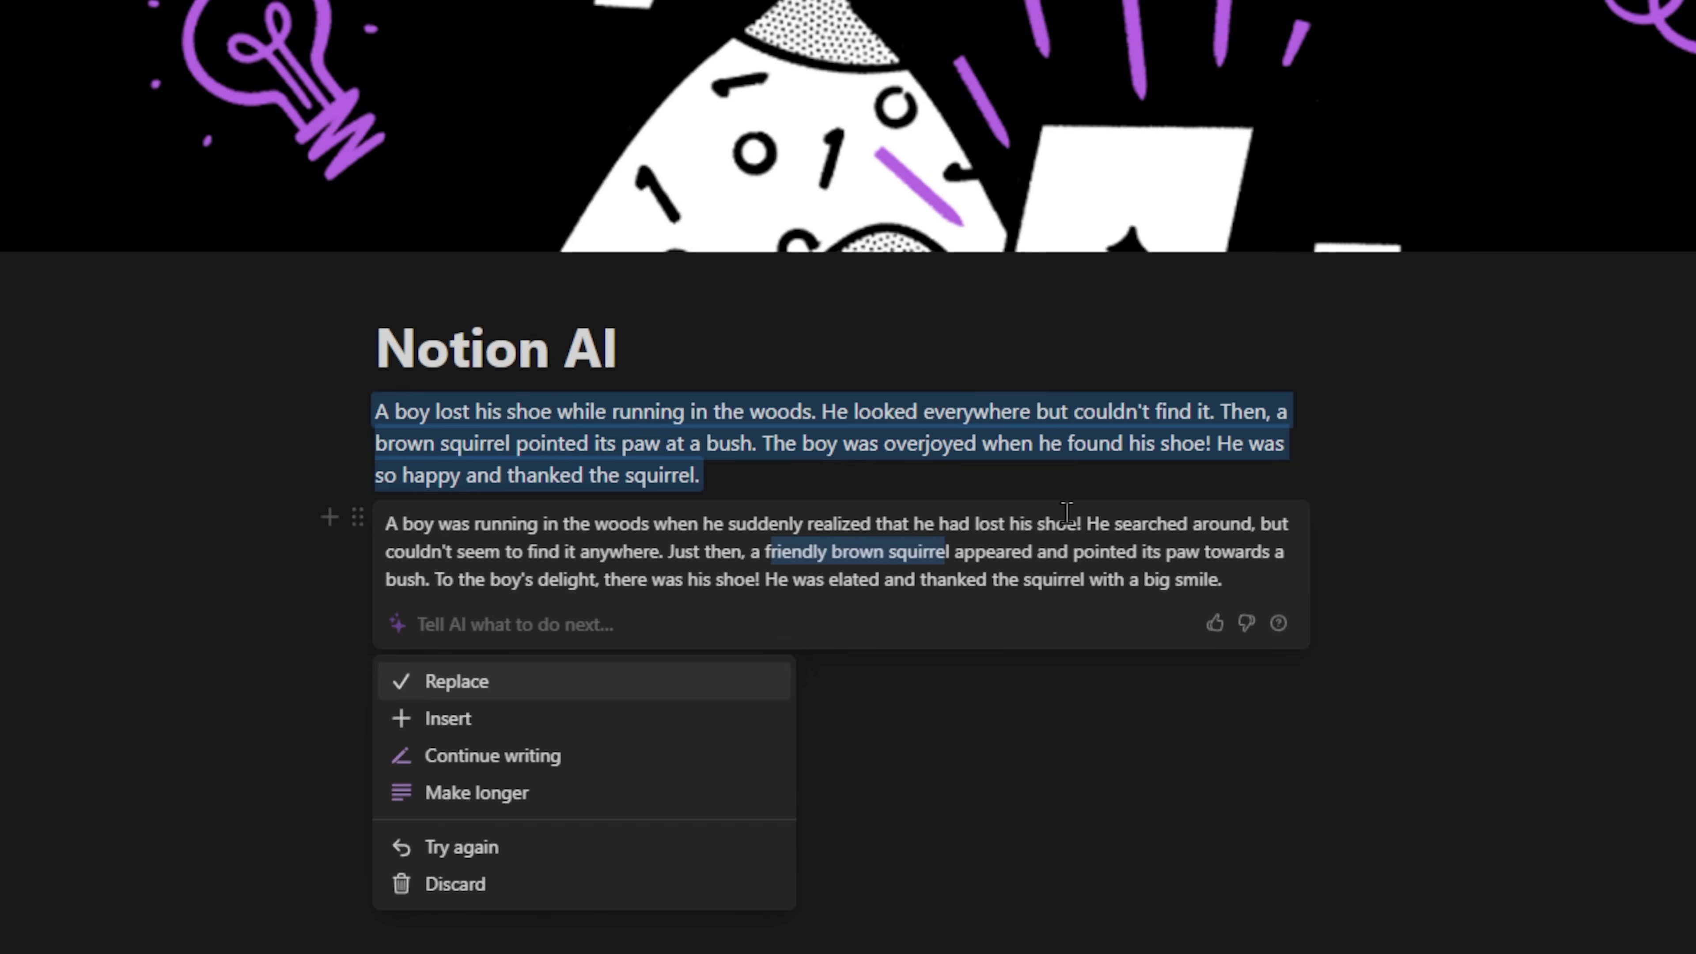
drag(1052, 521, 1087, 521)
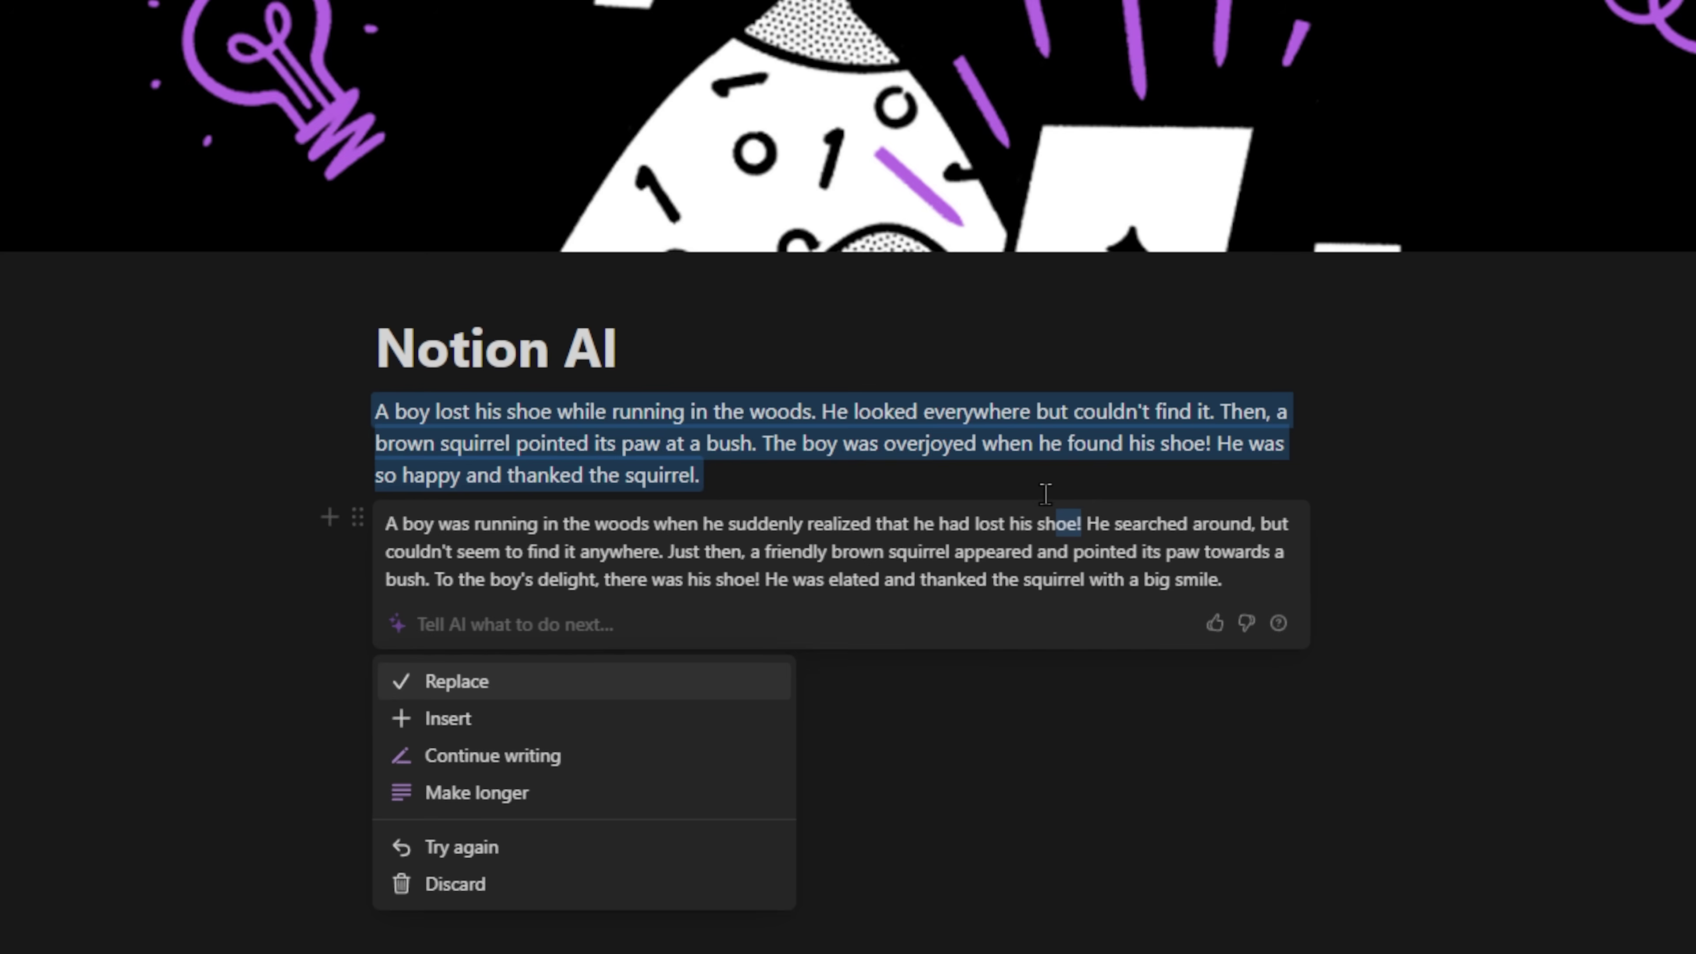
drag(491, 578, 587, 578)
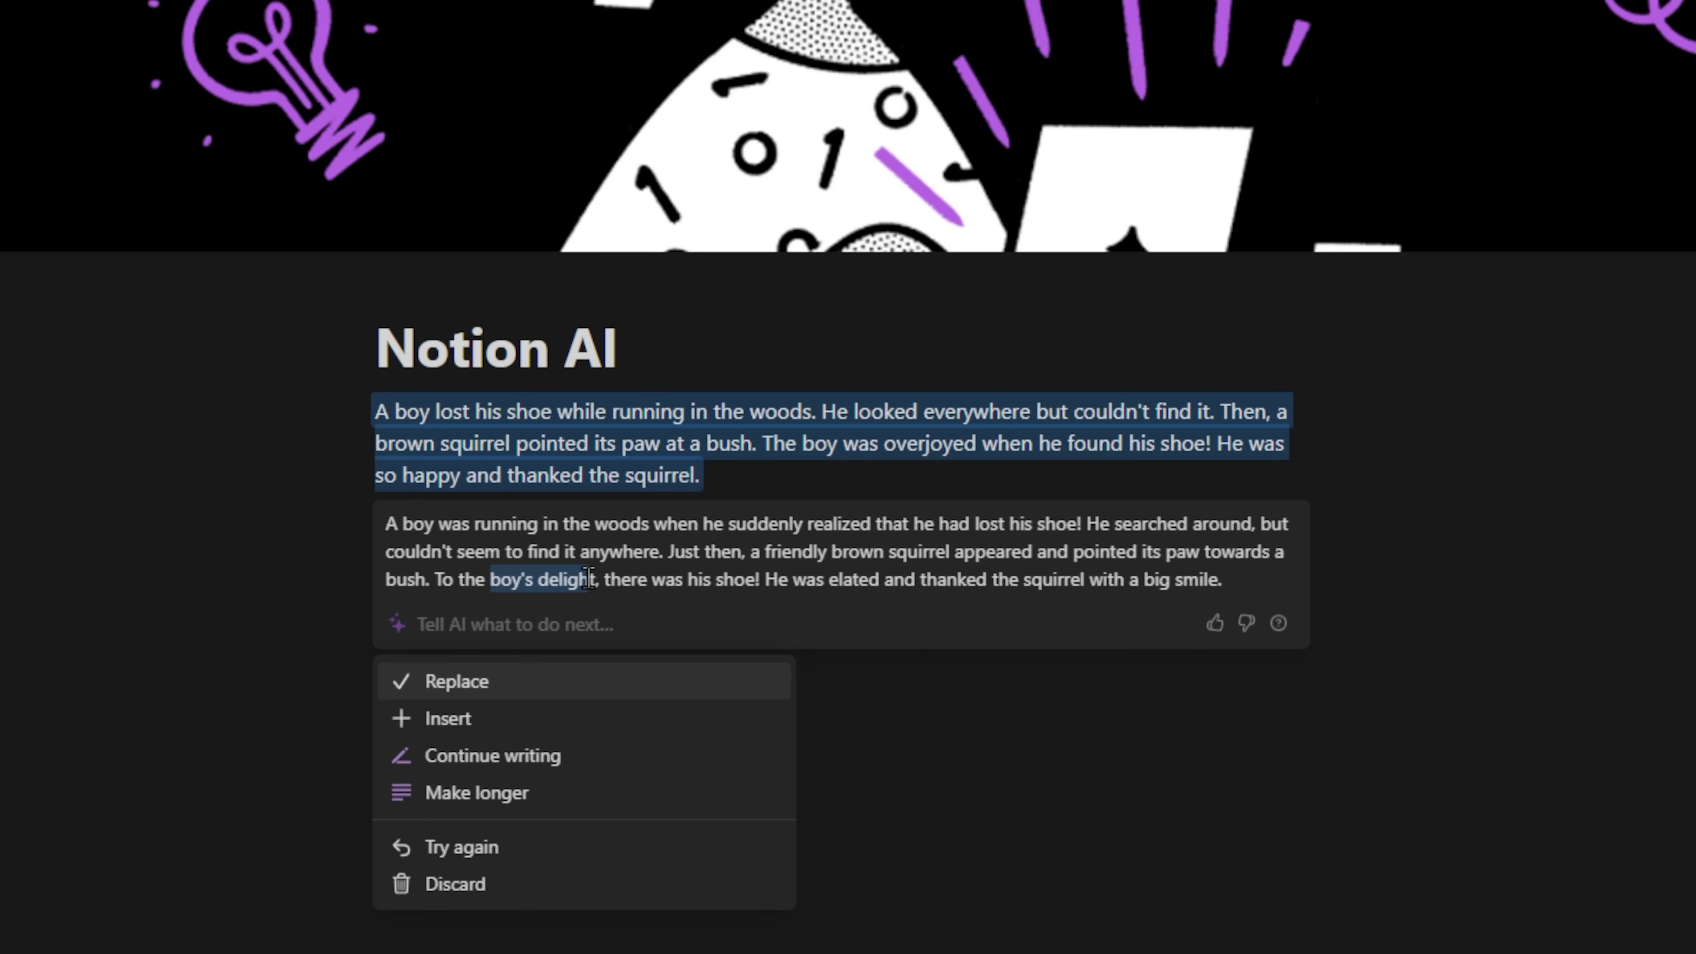
drag(829, 579, 879, 579)
drag(1022, 579, 1222, 578)
click(1182, 577)
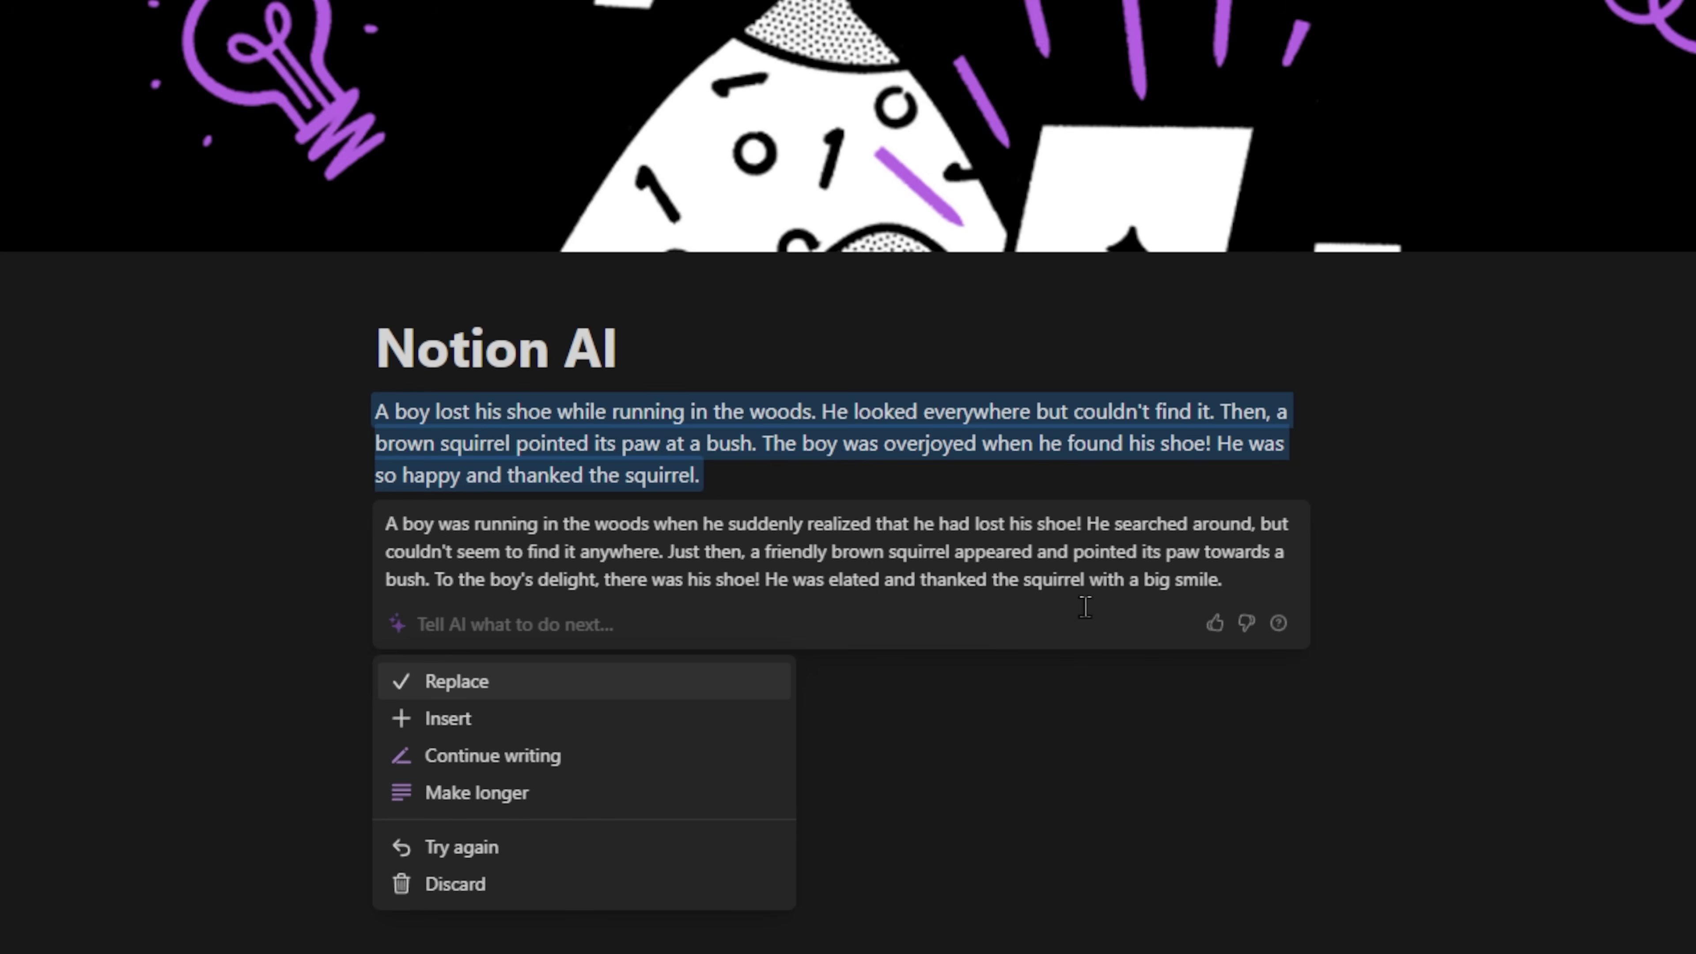
click(590, 694)
Step: Run another AI rewrite on the friendly story and replace it with the richer draft
drag(839, 517, 387, 419)
click(369, 359)
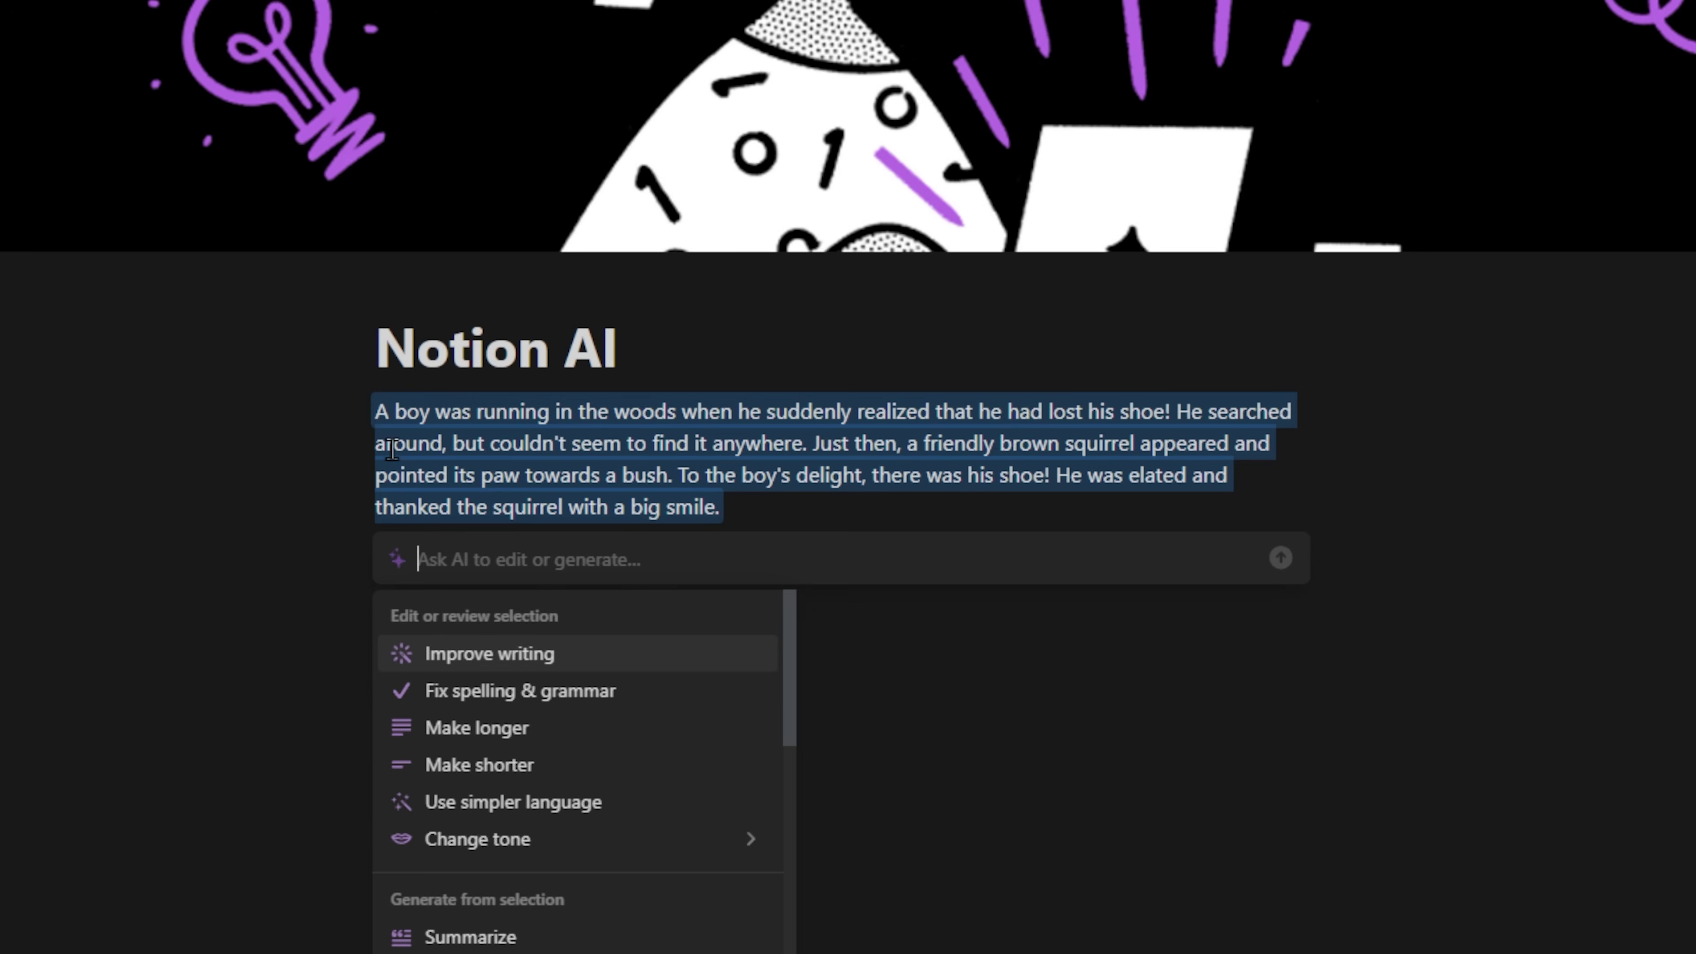
mouse_move(579, 843)
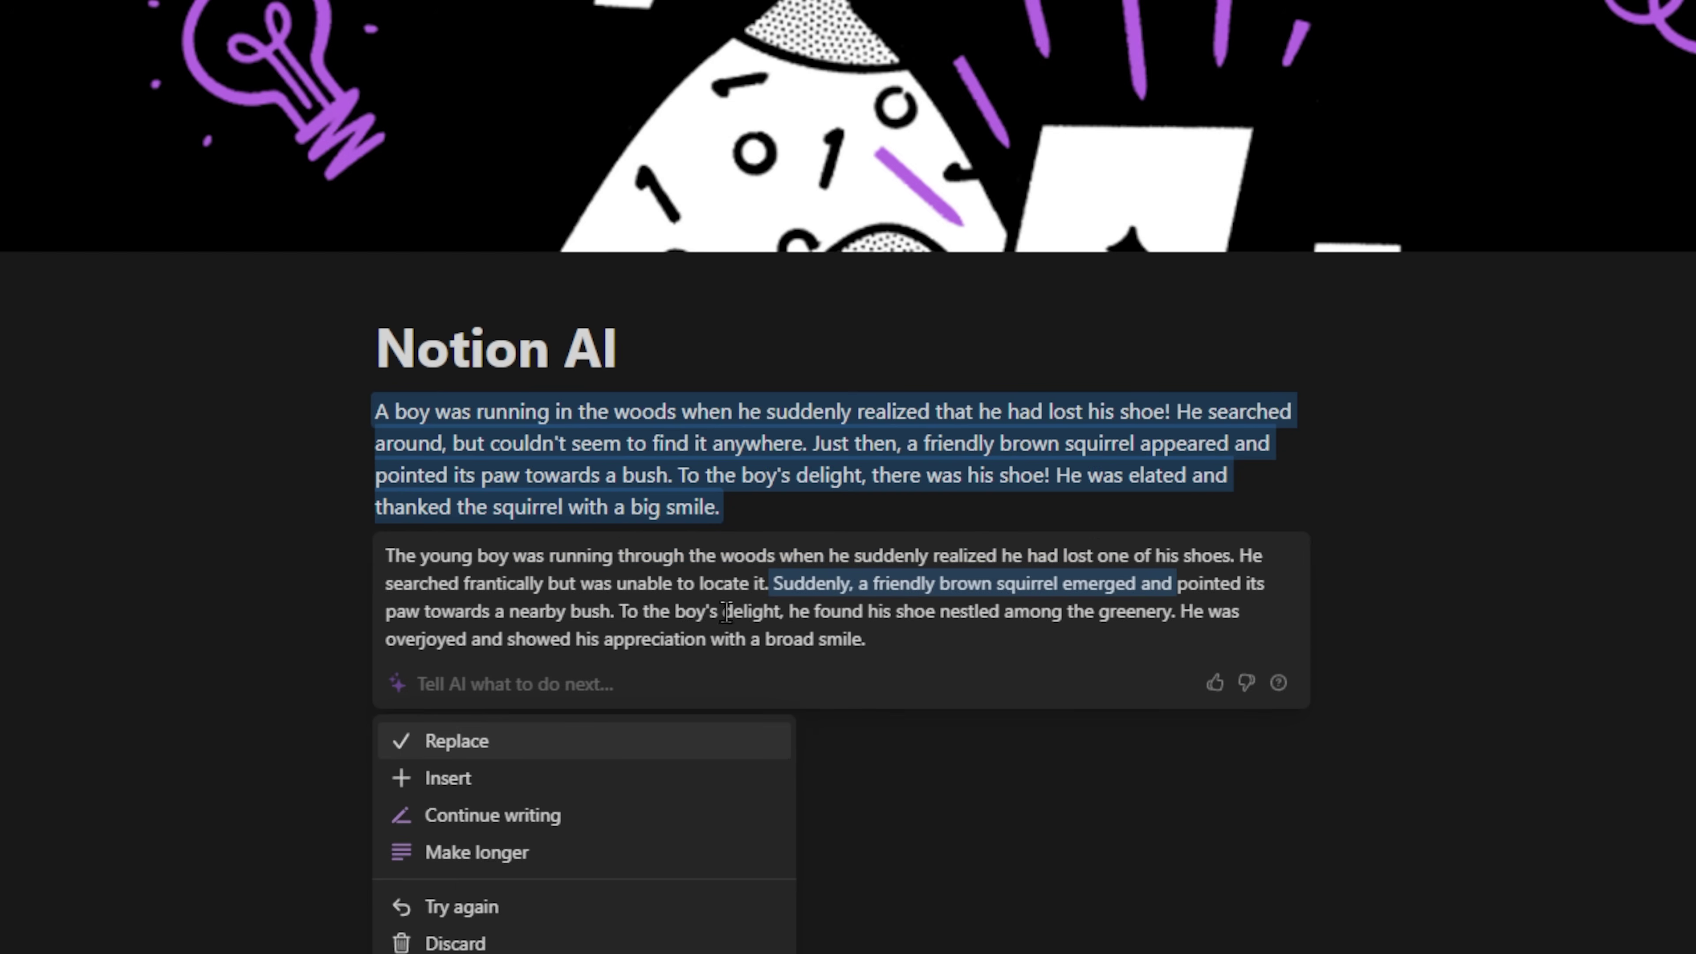
click(842, 617)
drag(937, 611, 1170, 614)
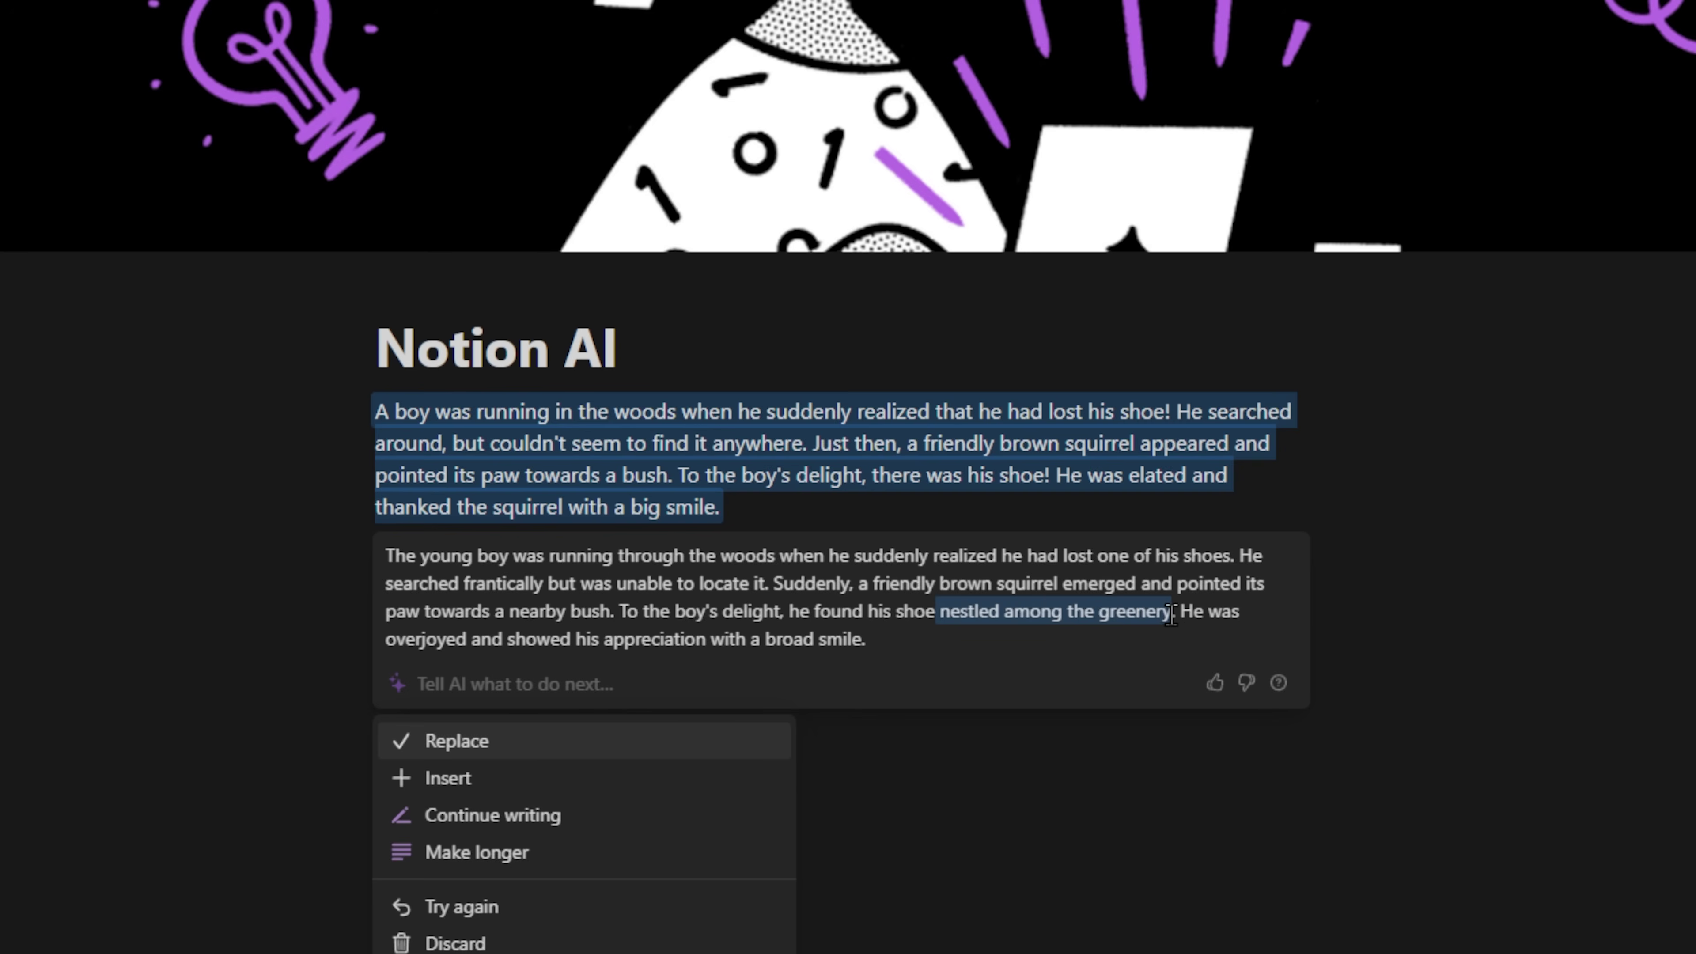
drag(868, 640, 763, 639)
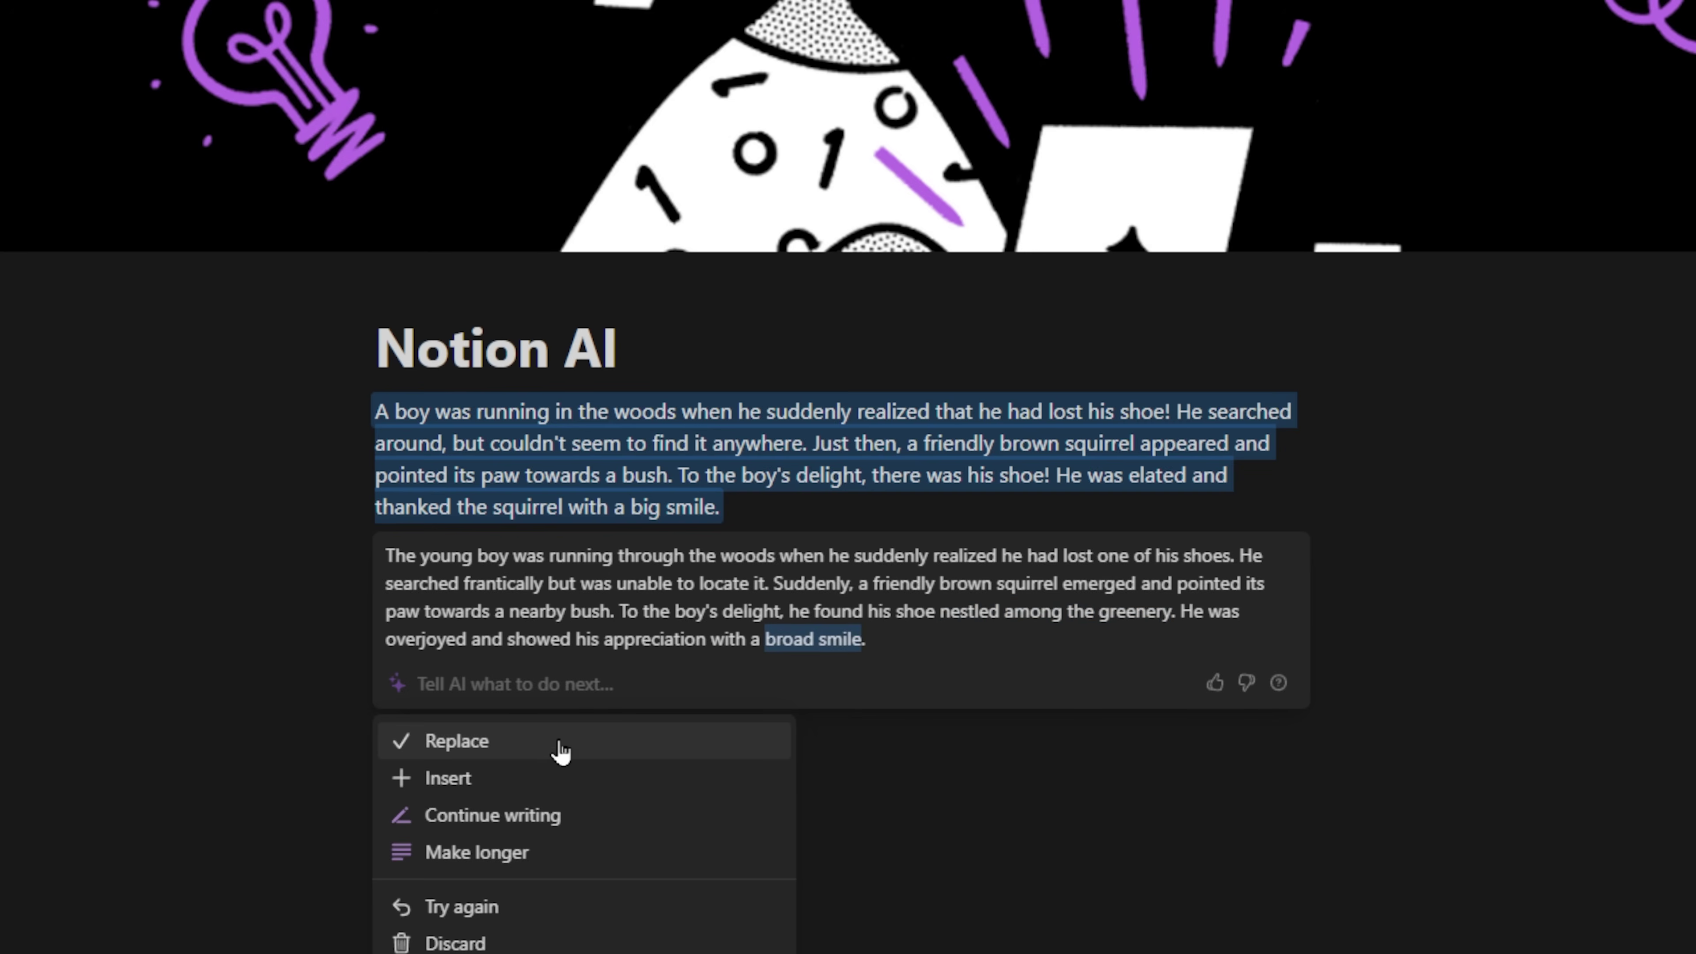
click(558, 741)
click(714, 607)
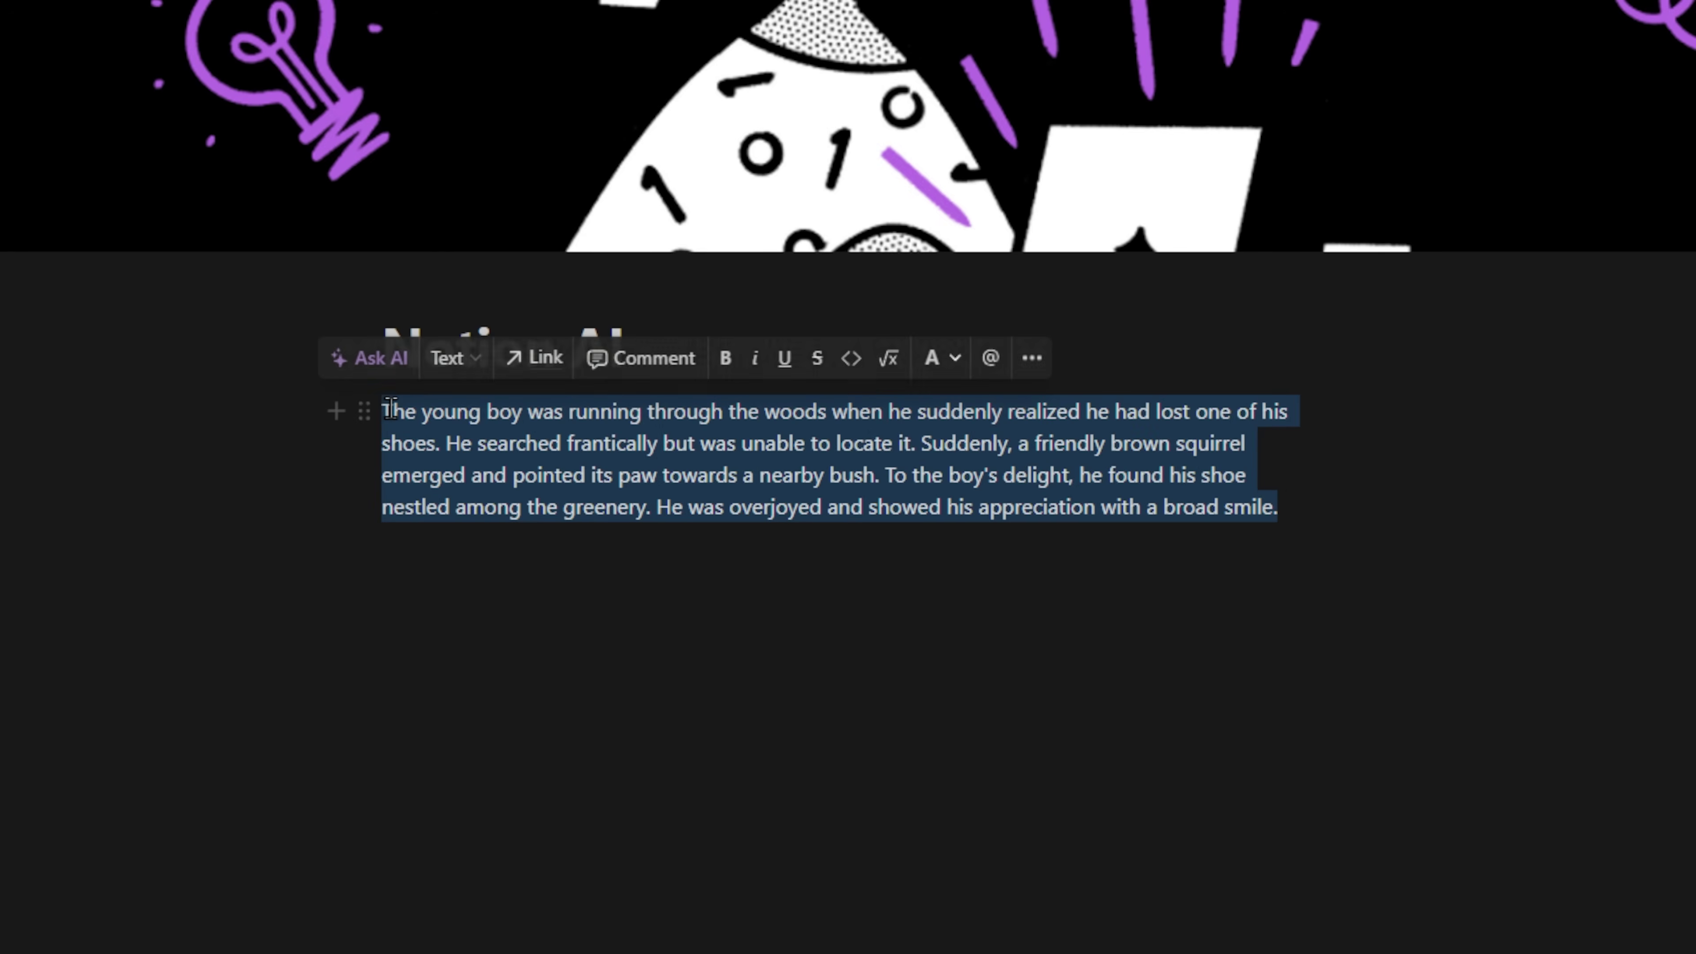
Step: Ask AI to 'Turn this into a chapter of a short novel' to draft Chapter 1
click(381, 364)
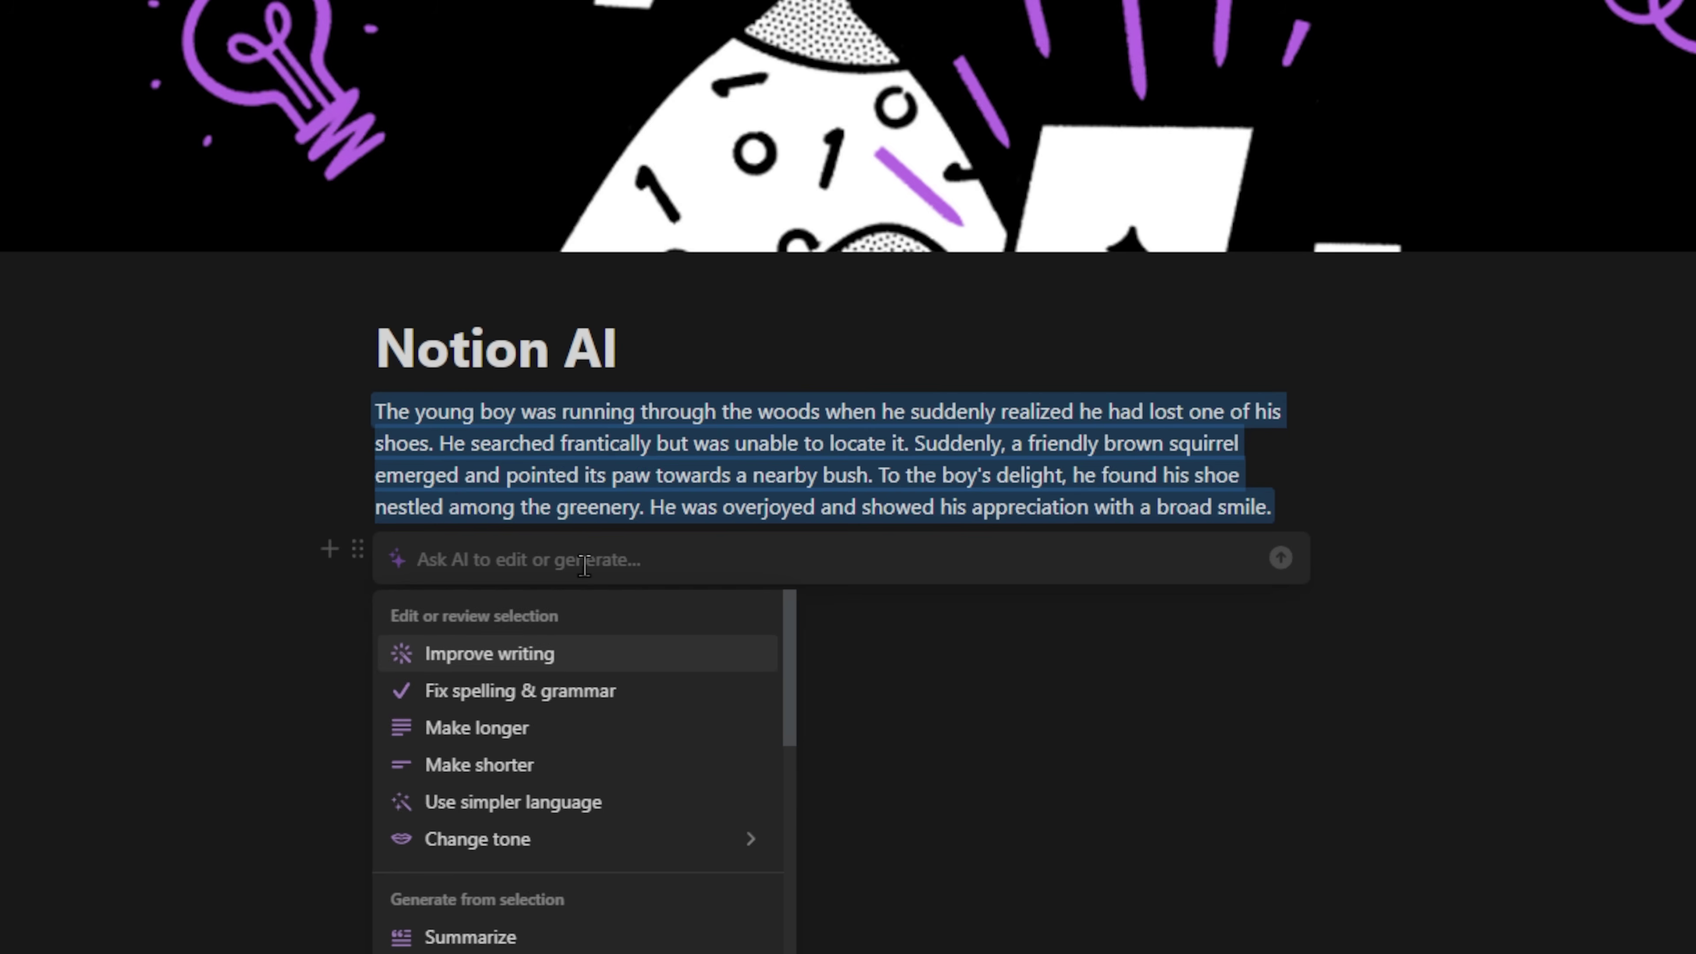
text(Turn)
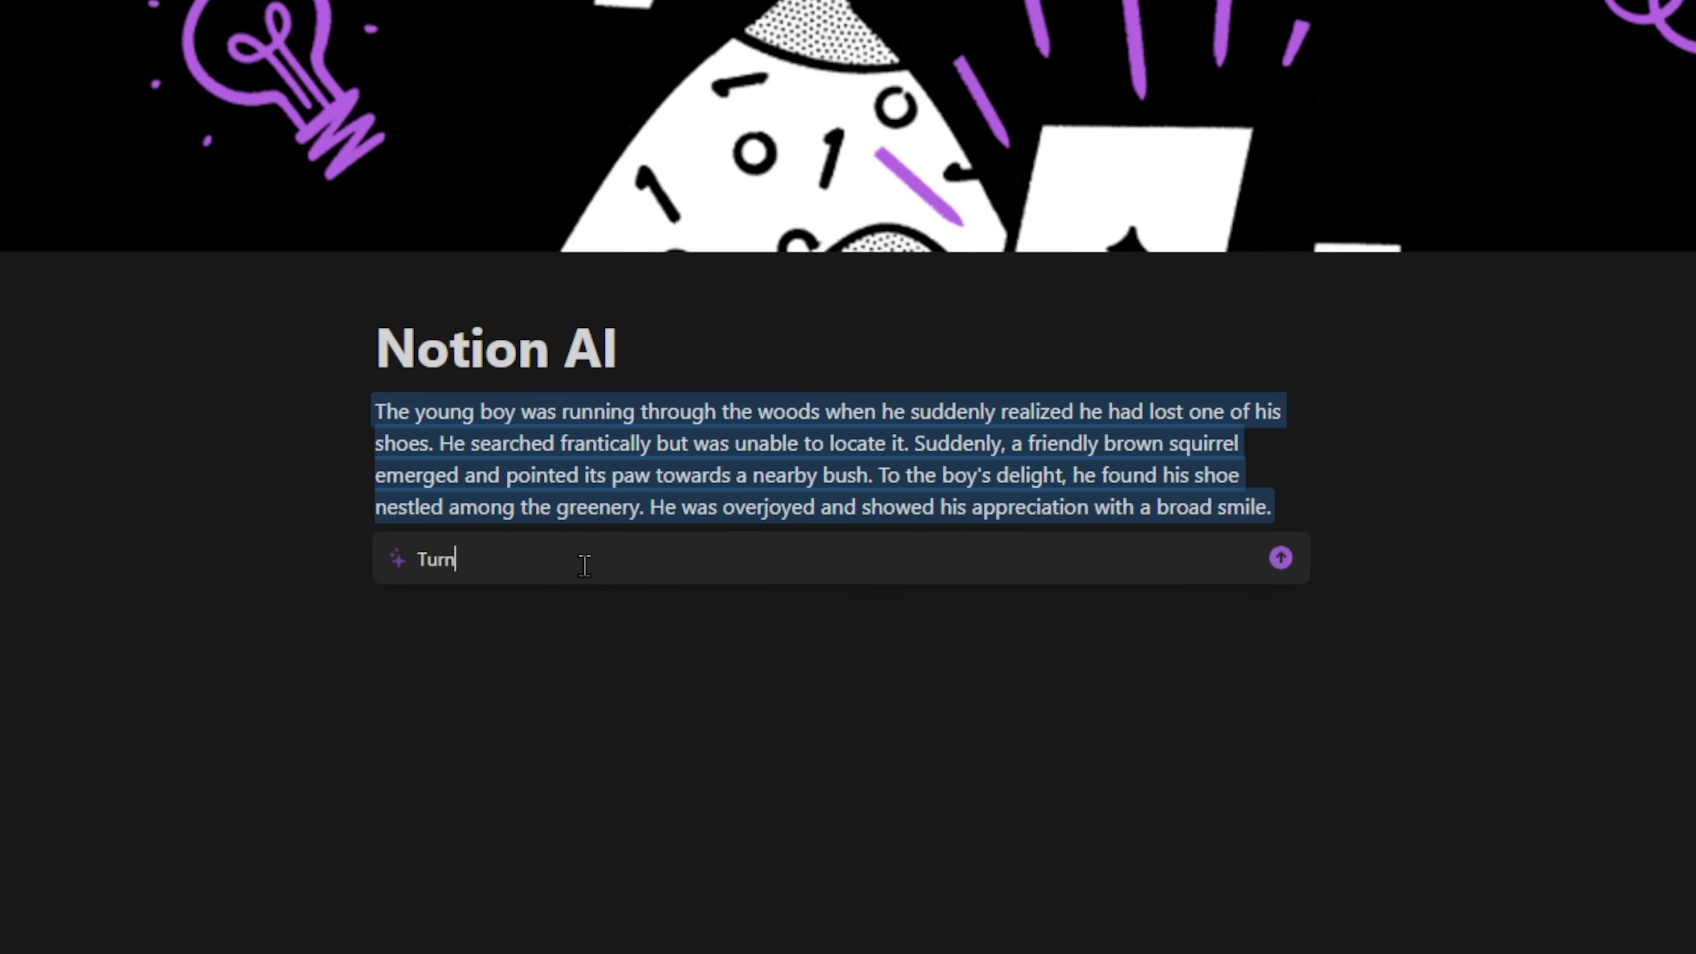
text( this into a chapter of a )
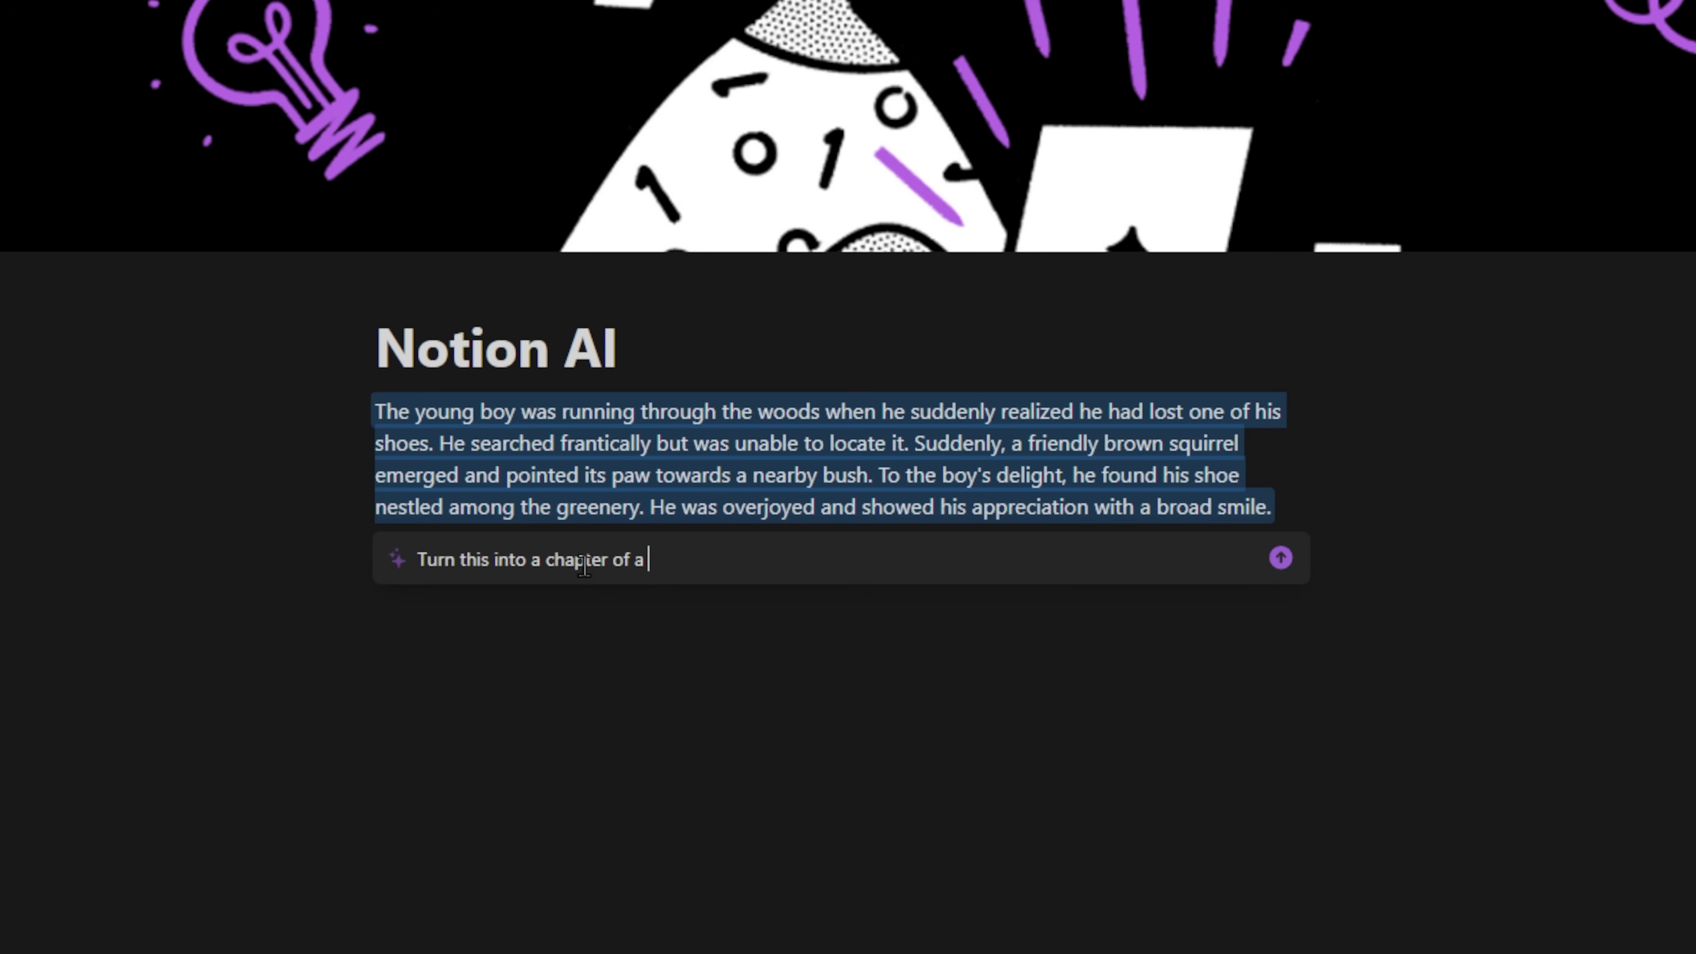
text(short novel)
key(Return)
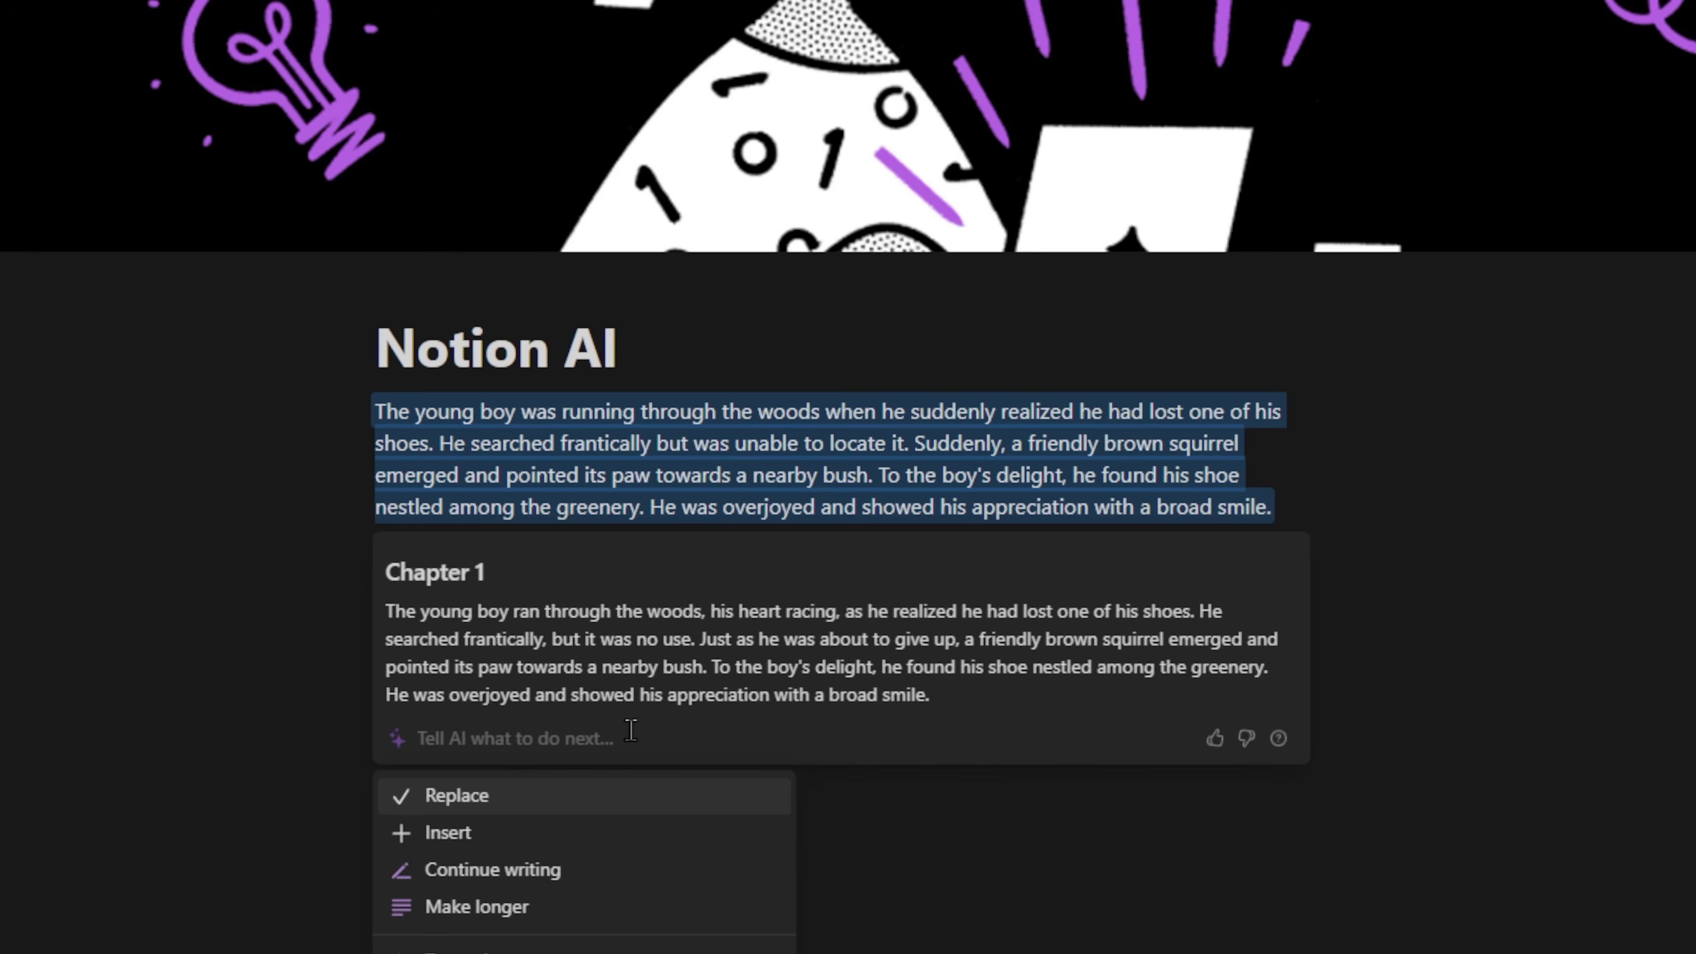
Step: Ask AI to make the chapter 1500 characters, then 1500 words long
text(Make thi)
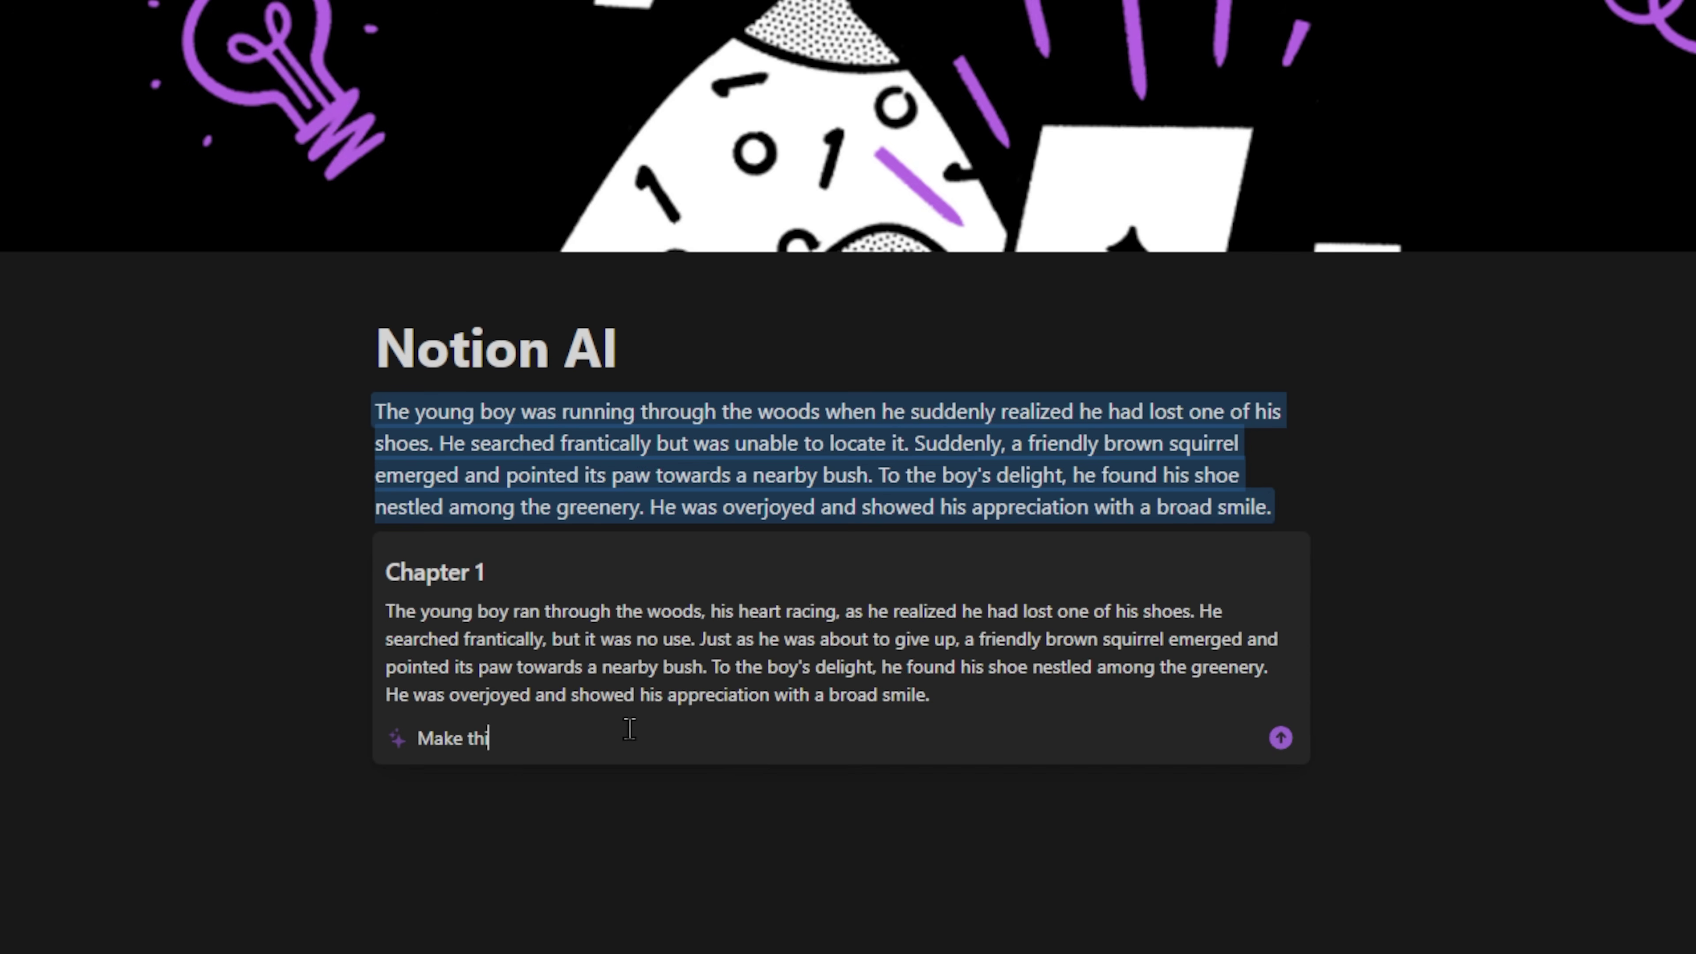
text(s 1500 characters)
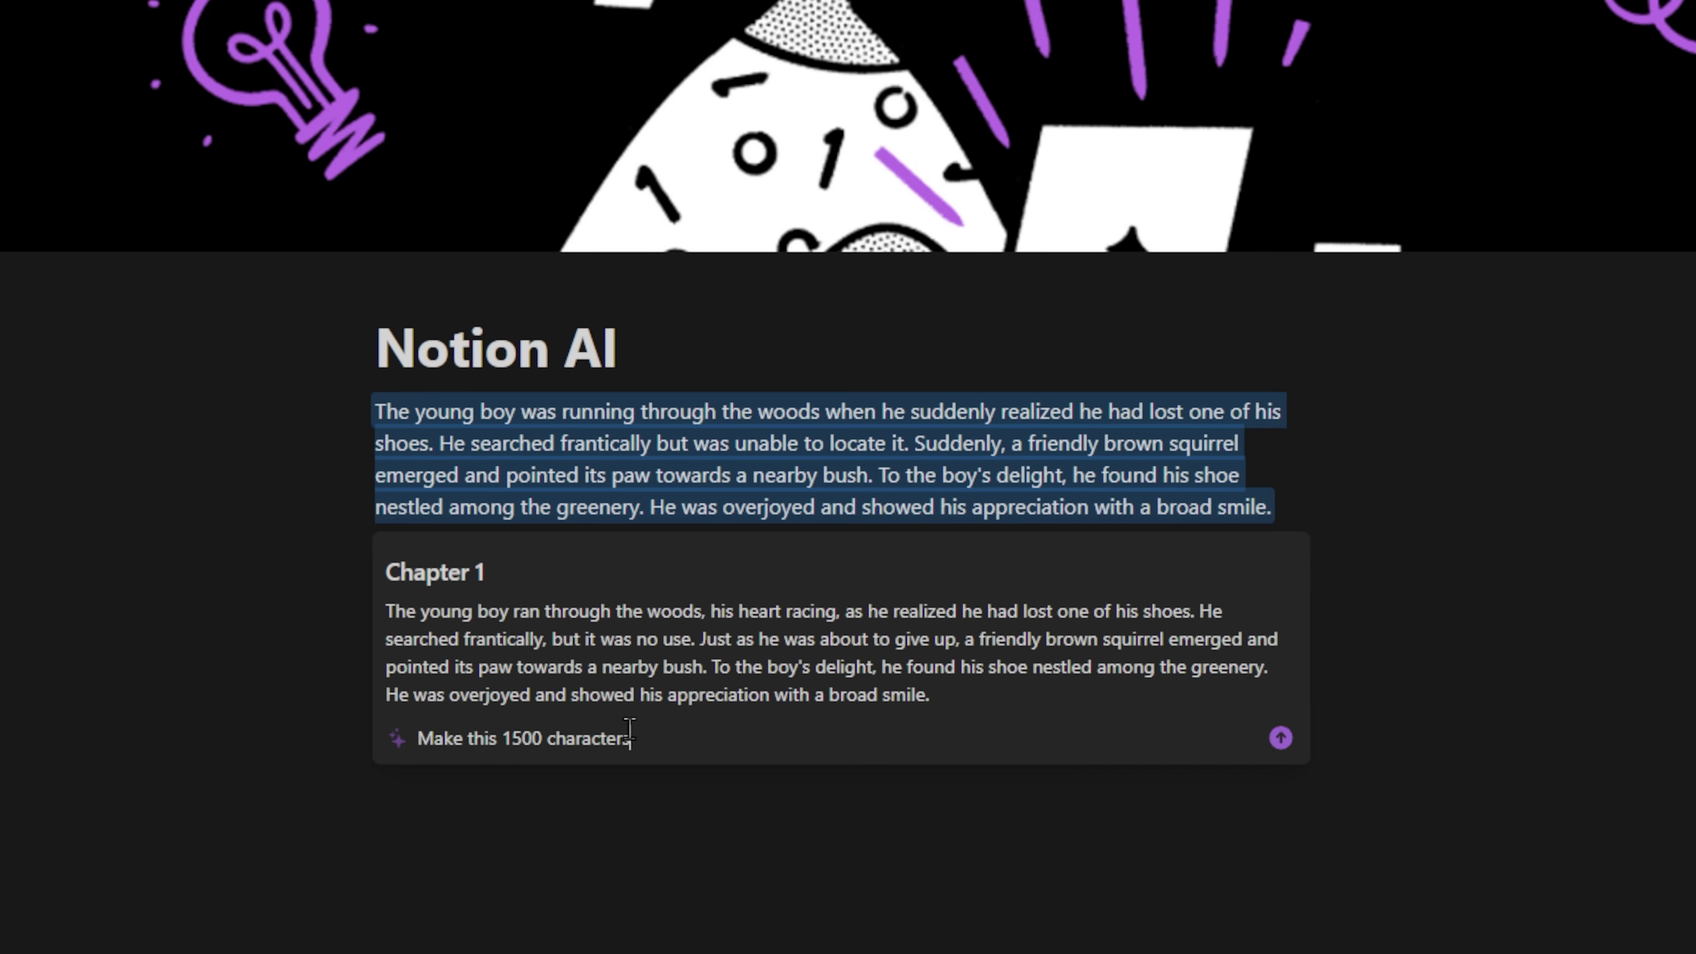
key(Return)
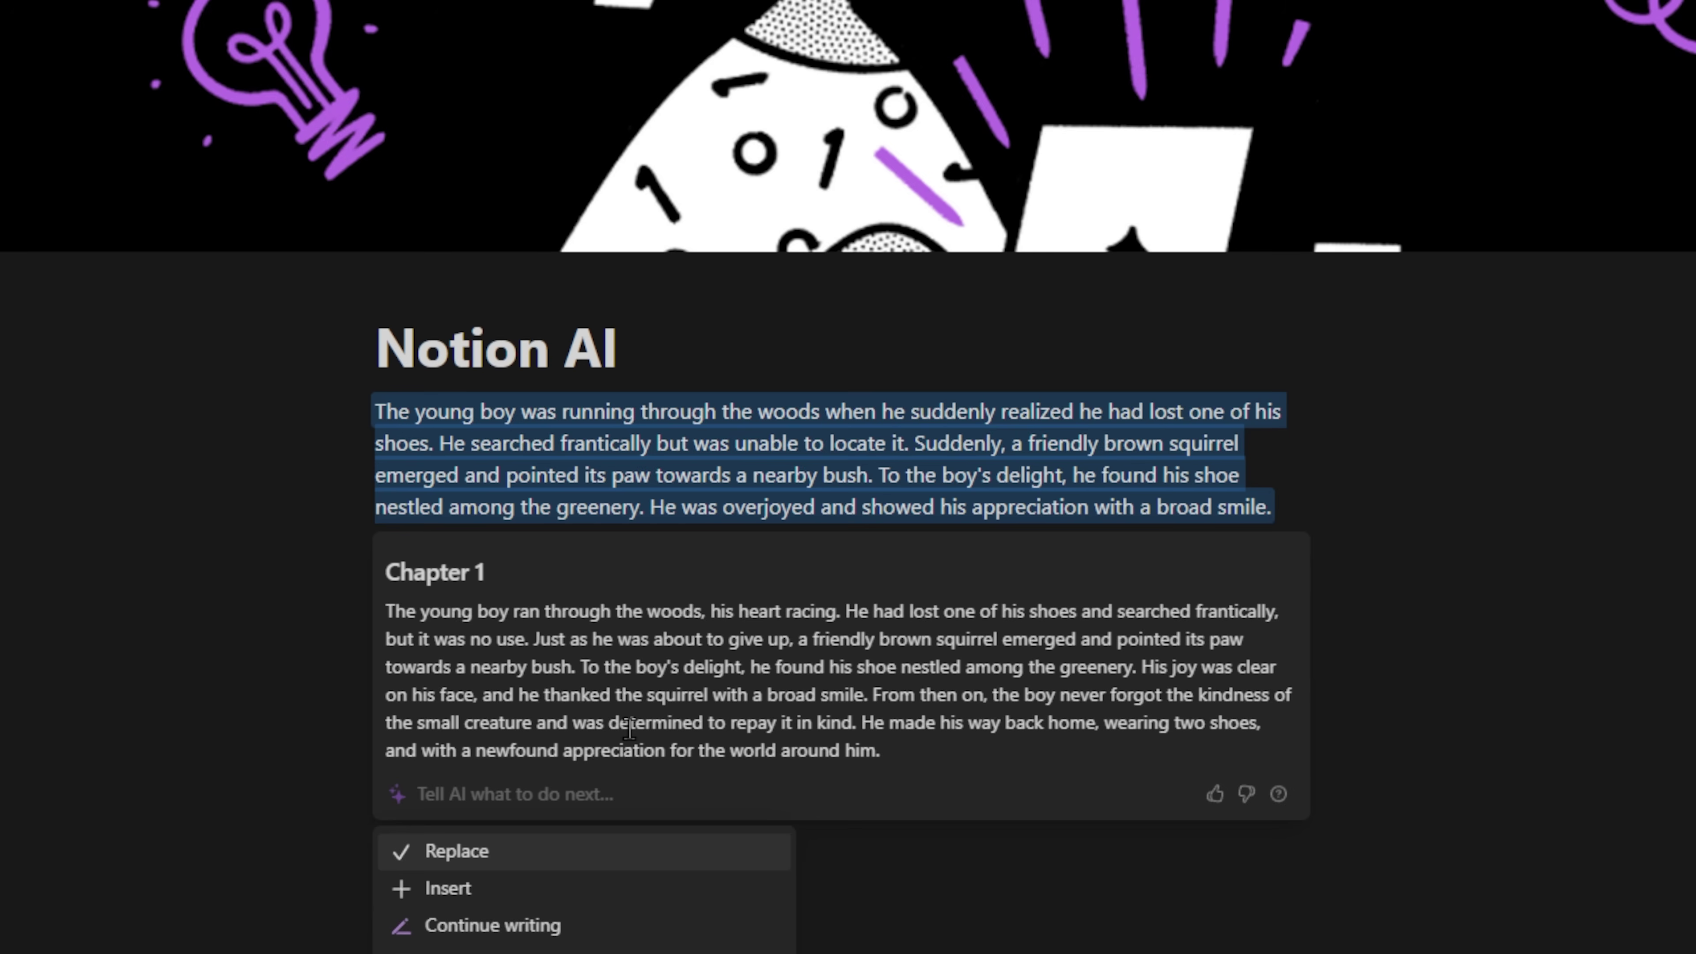
text(Make thi)
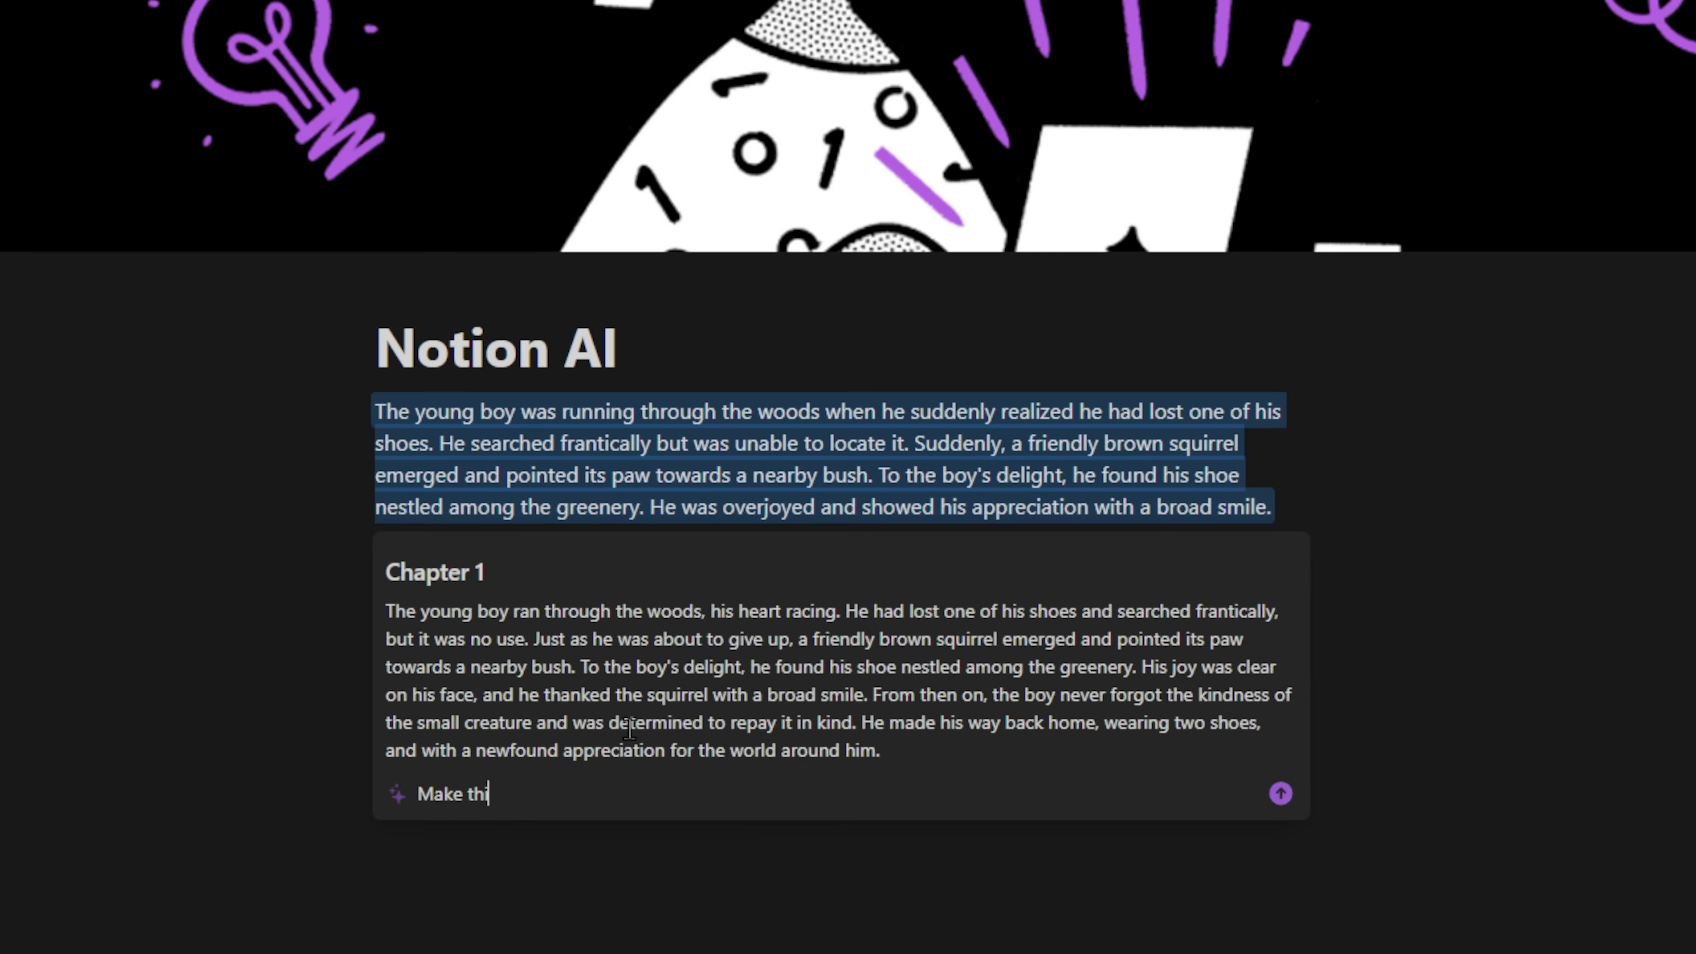
text(s 1500 words)
key(Return)
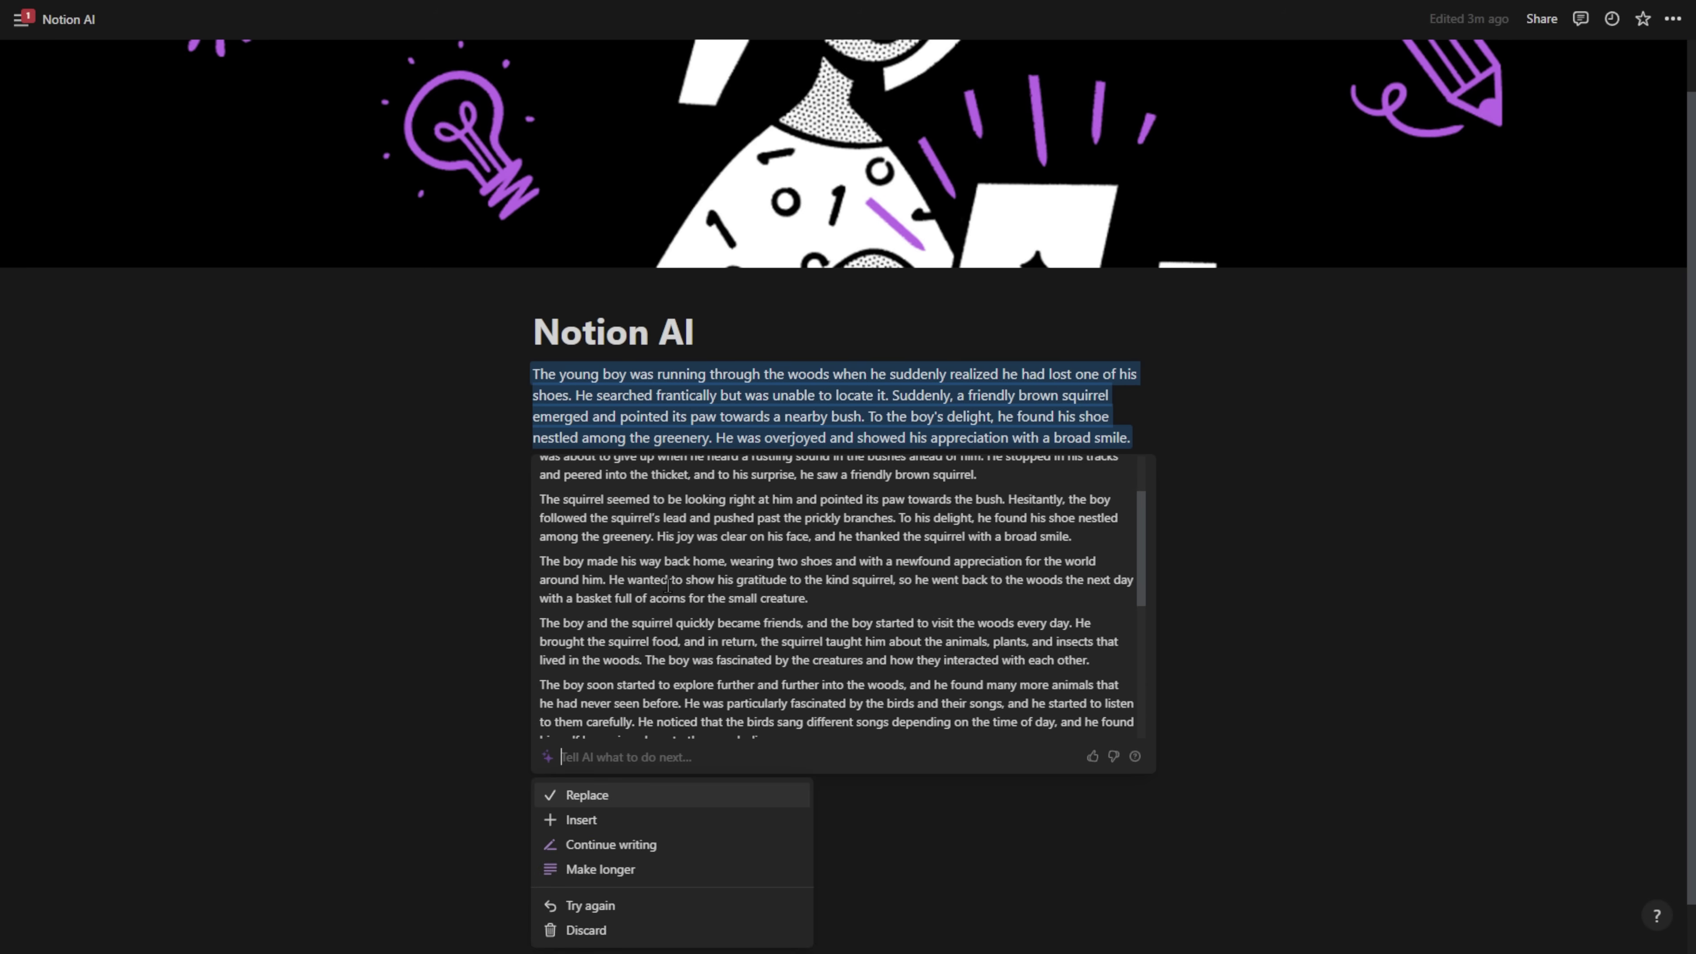
Step: Review the generated 1500-word story and replace the original paragraph with it
drag(610, 579, 888, 578)
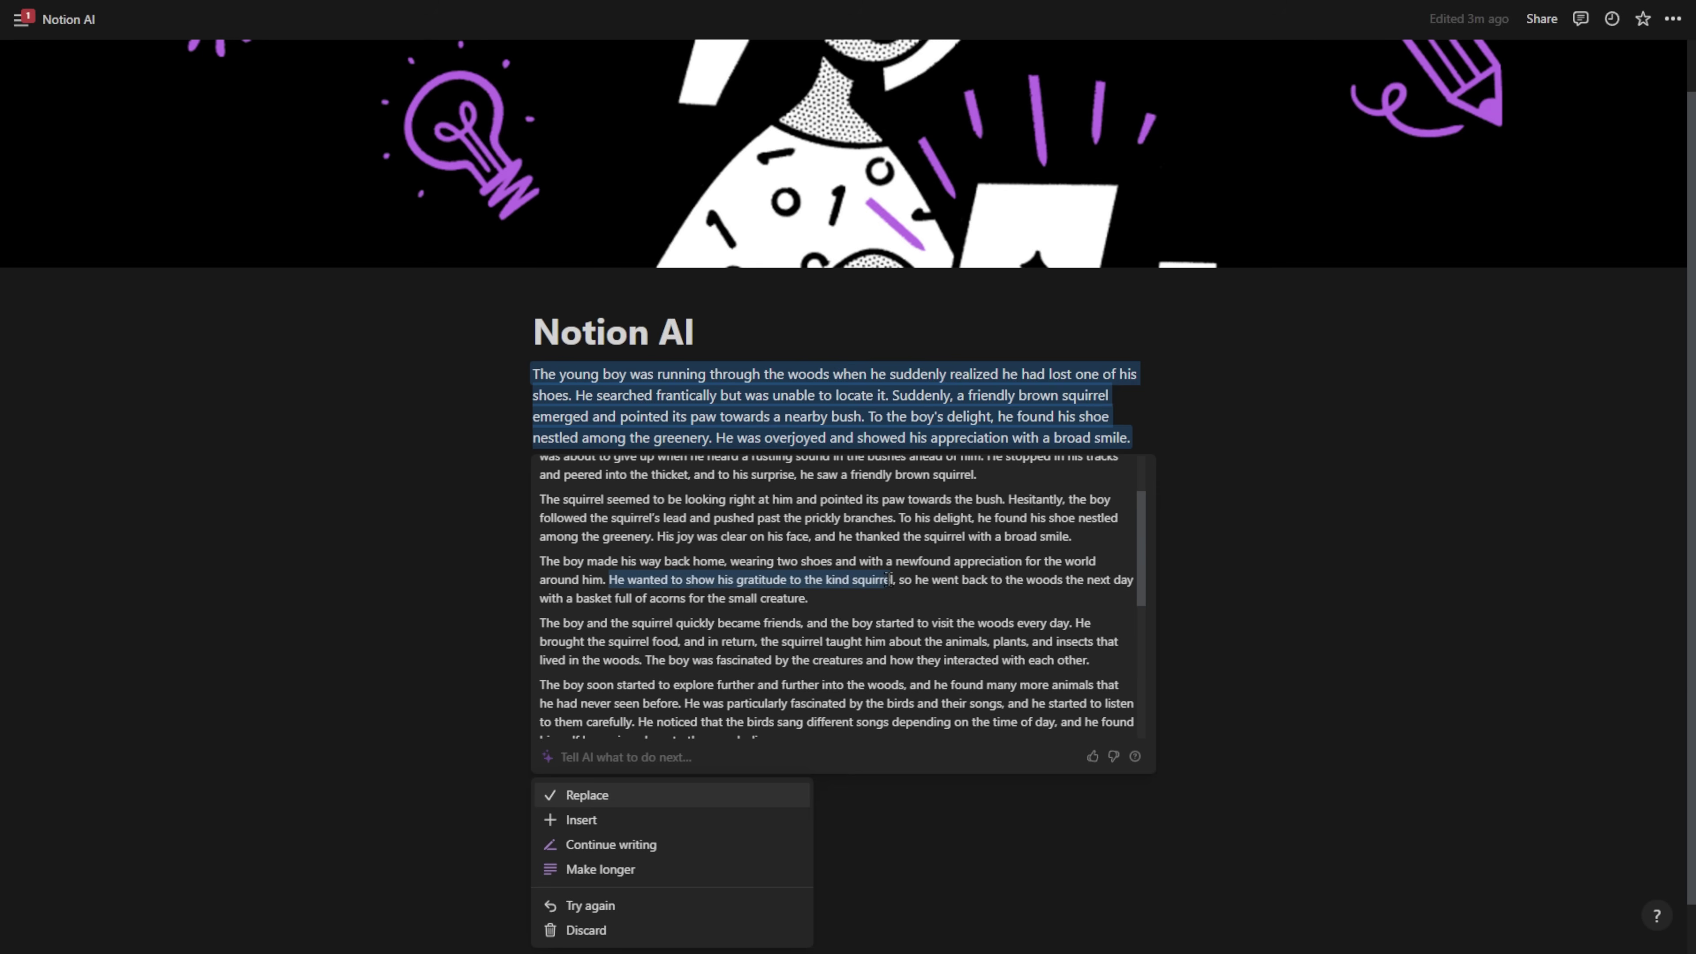
drag(586, 598, 823, 594)
scroll(822, 594, down, 1)
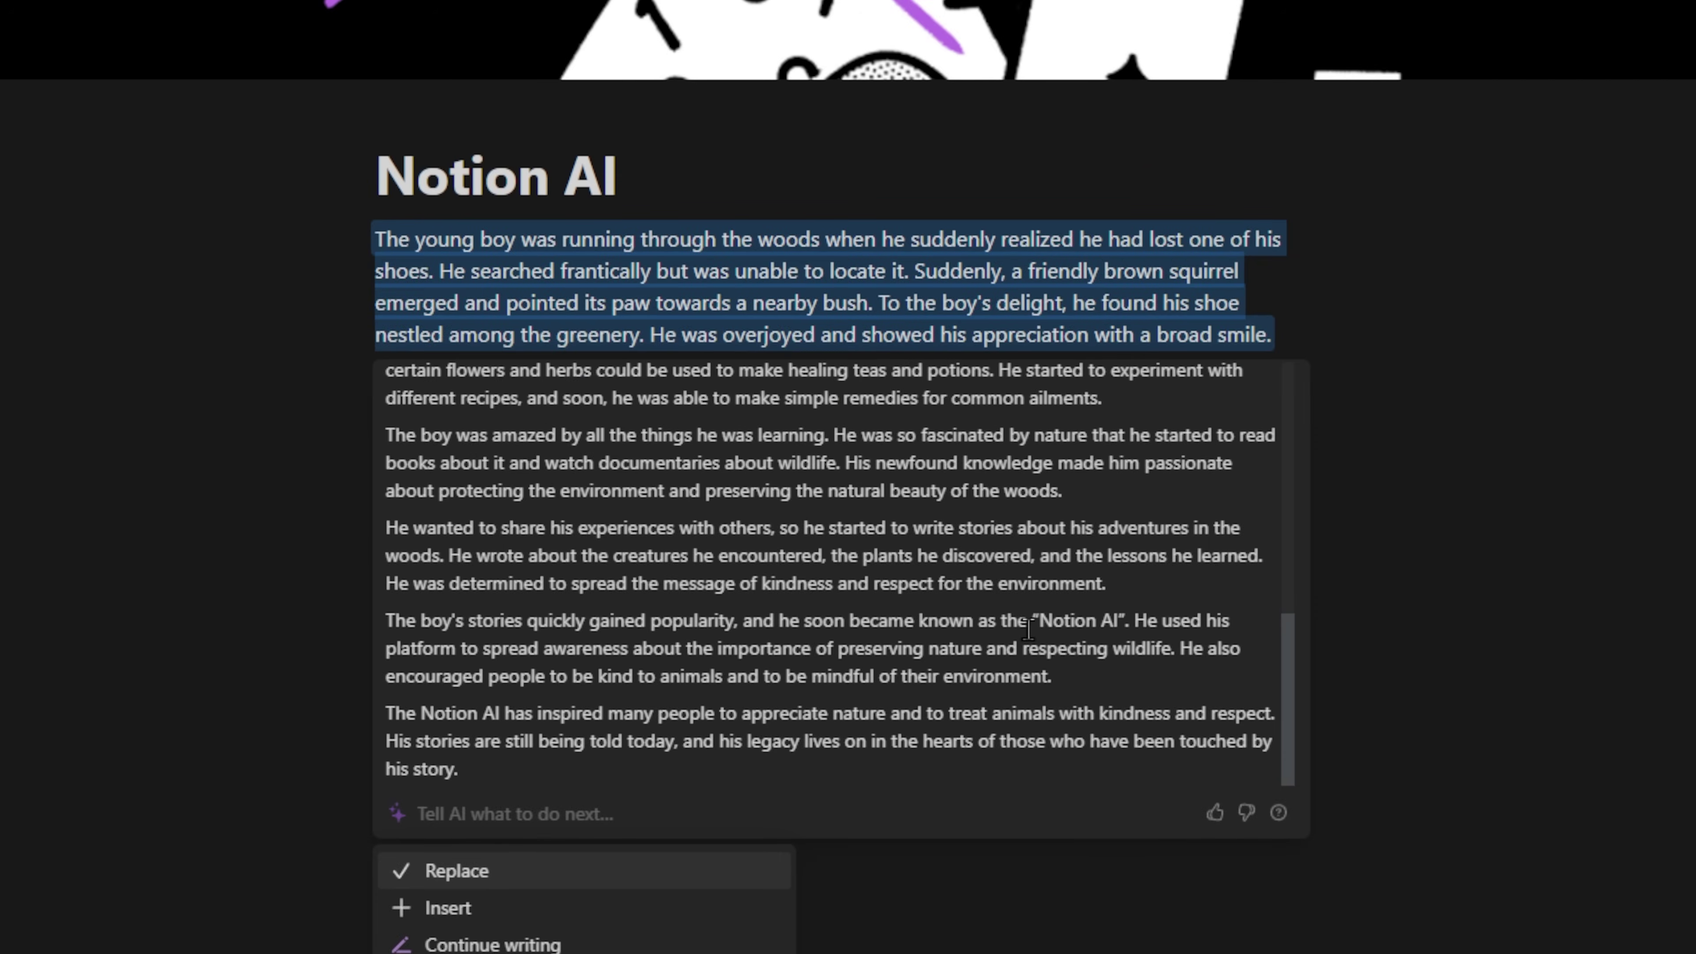
drag(1037, 623, 1122, 619)
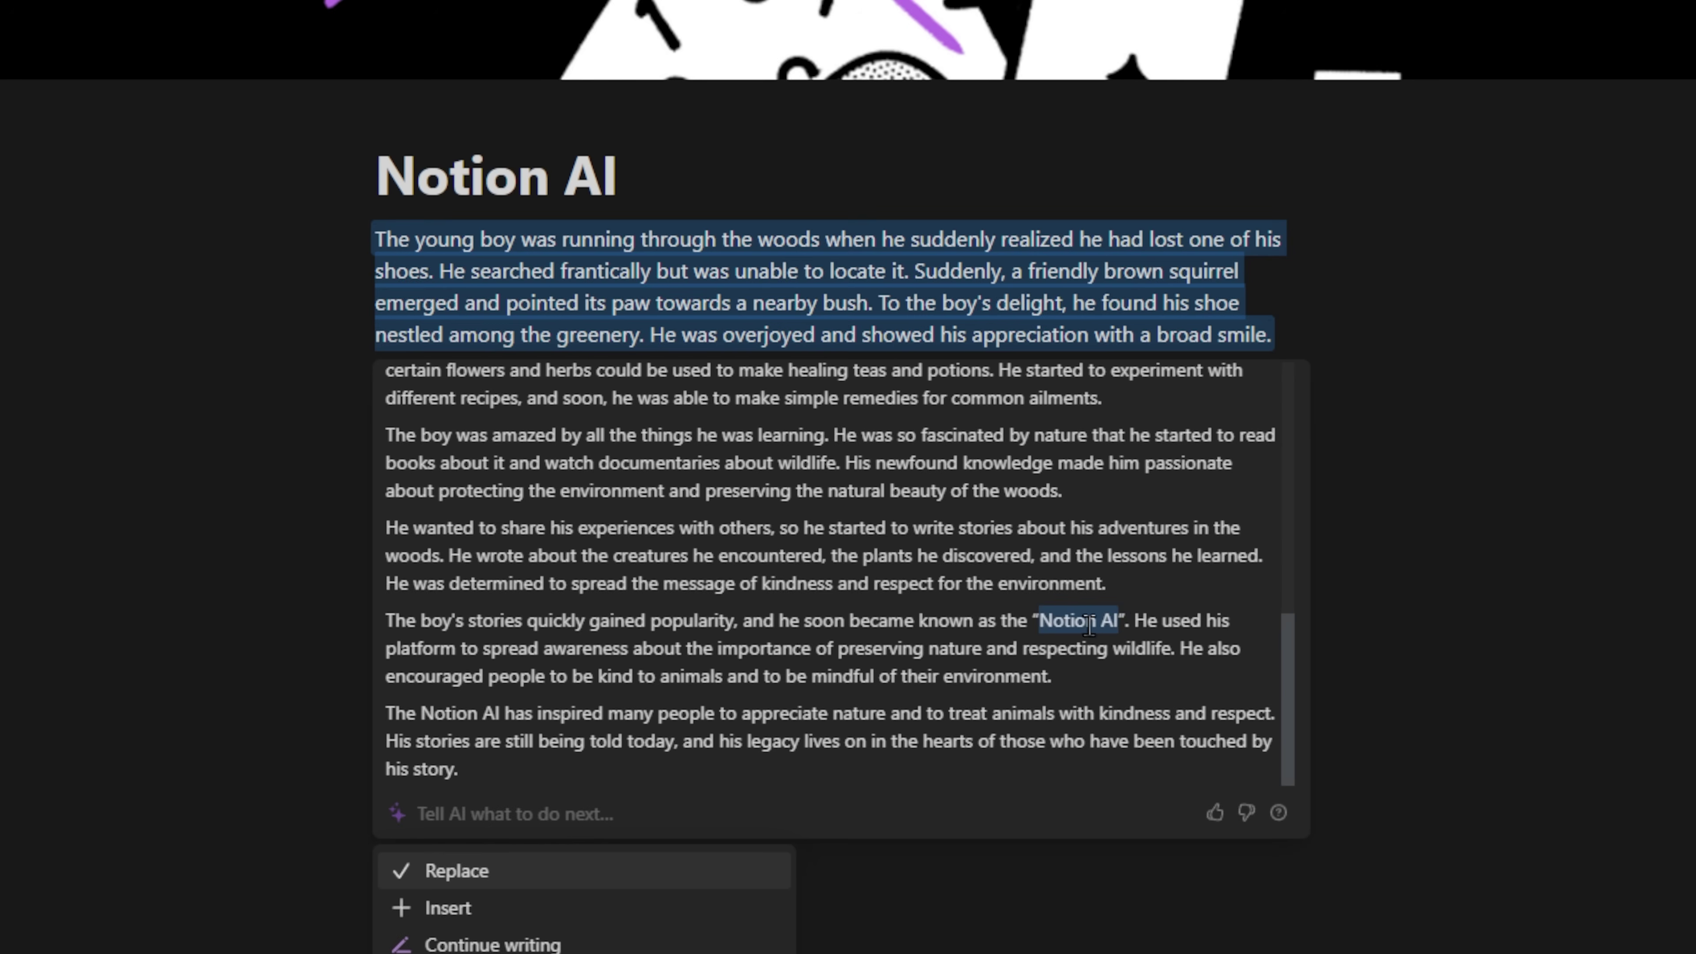
scroll(1013, 620, up, 8)
scroll(1035, 589, down, 8)
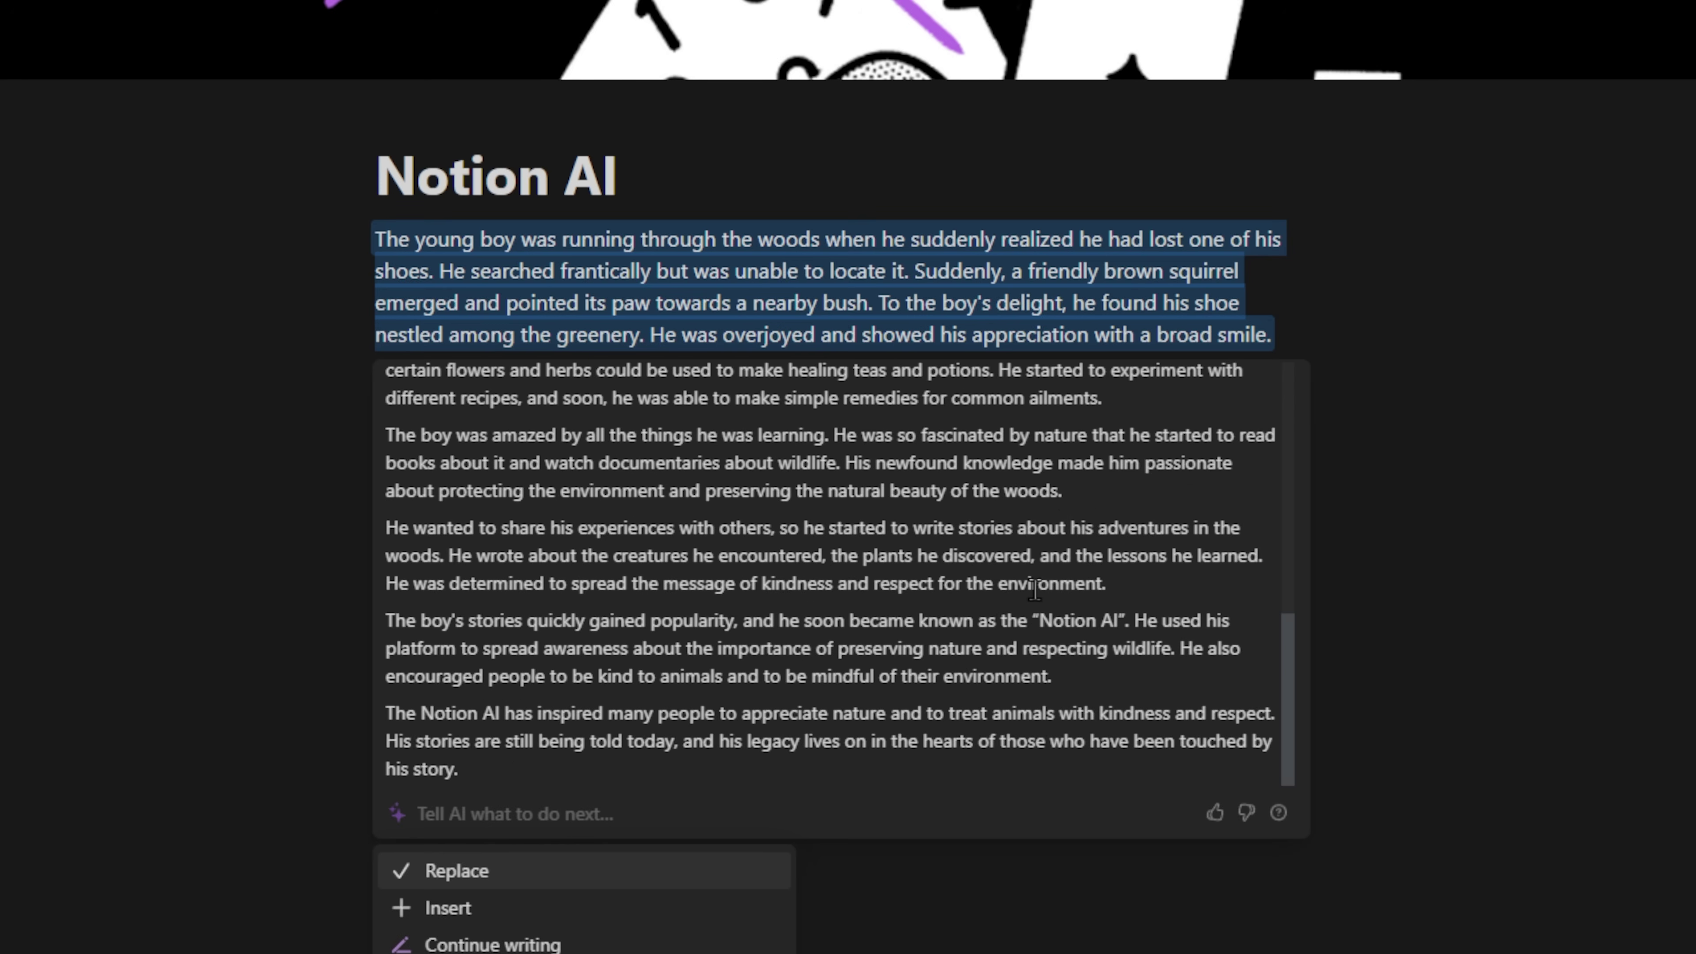
drag(987, 621, 1163, 620)
click(1114, 652)
click(519, 879)
scroll(235, 600, down, 8)
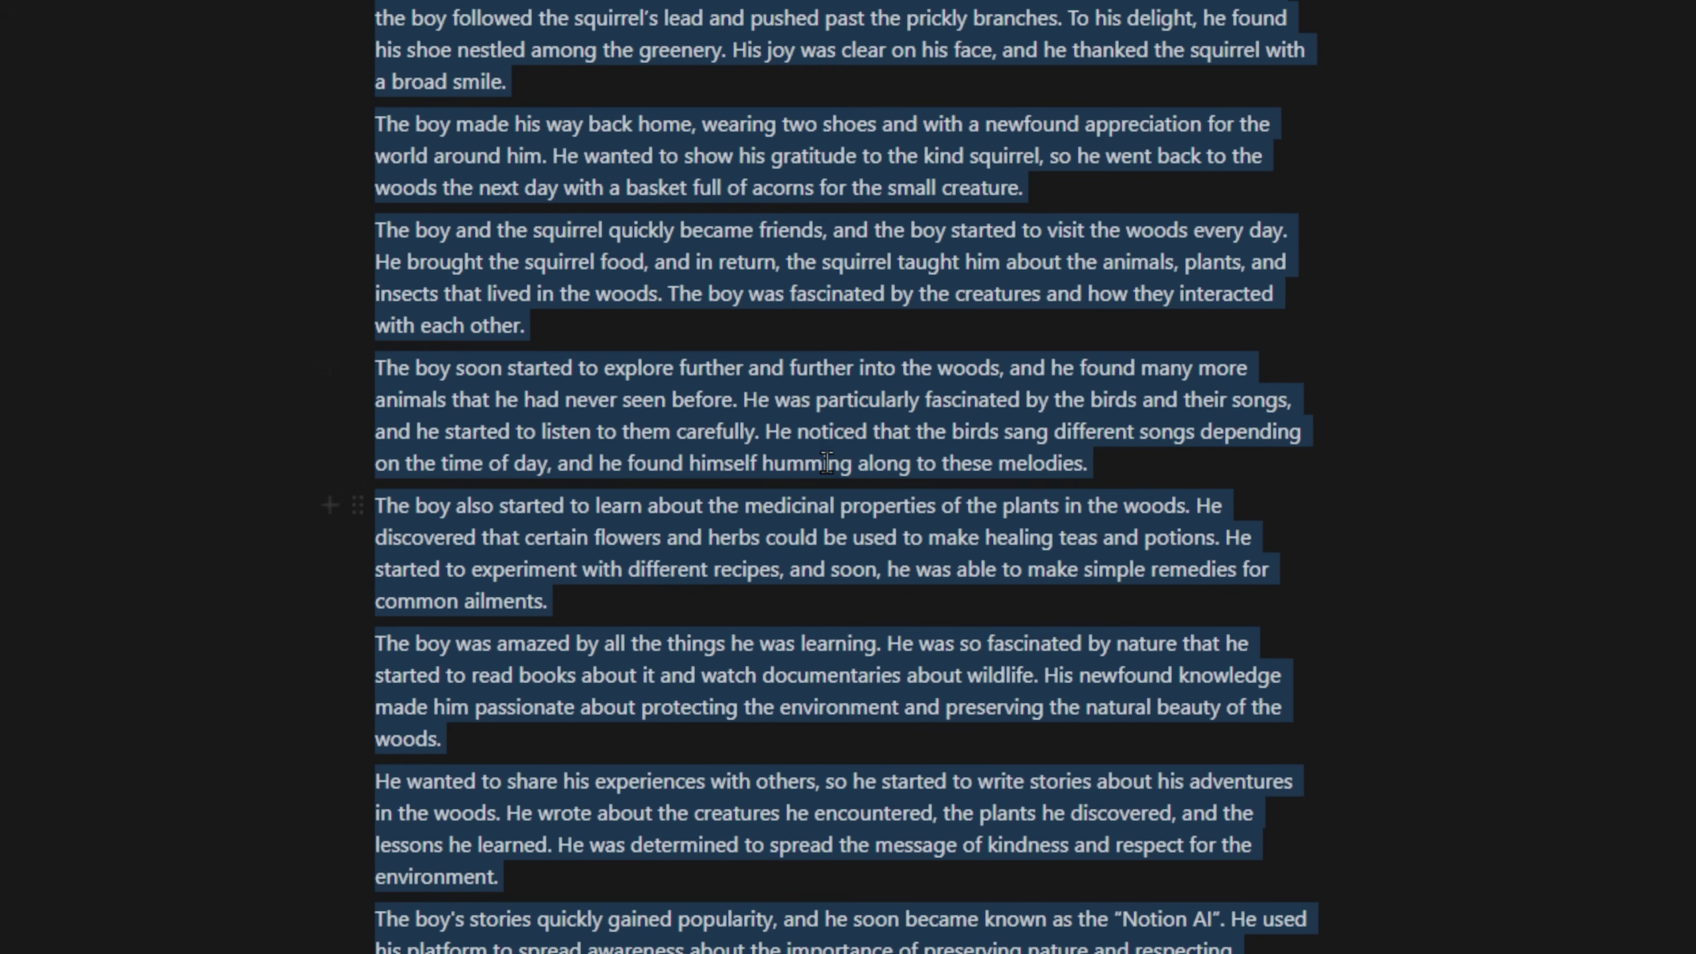
click(236, 600)
Step: Ask Notion AI for a table of average weight, allergy status and friendliness for five popular dog breeds
scroll(236, 600, up, 8)
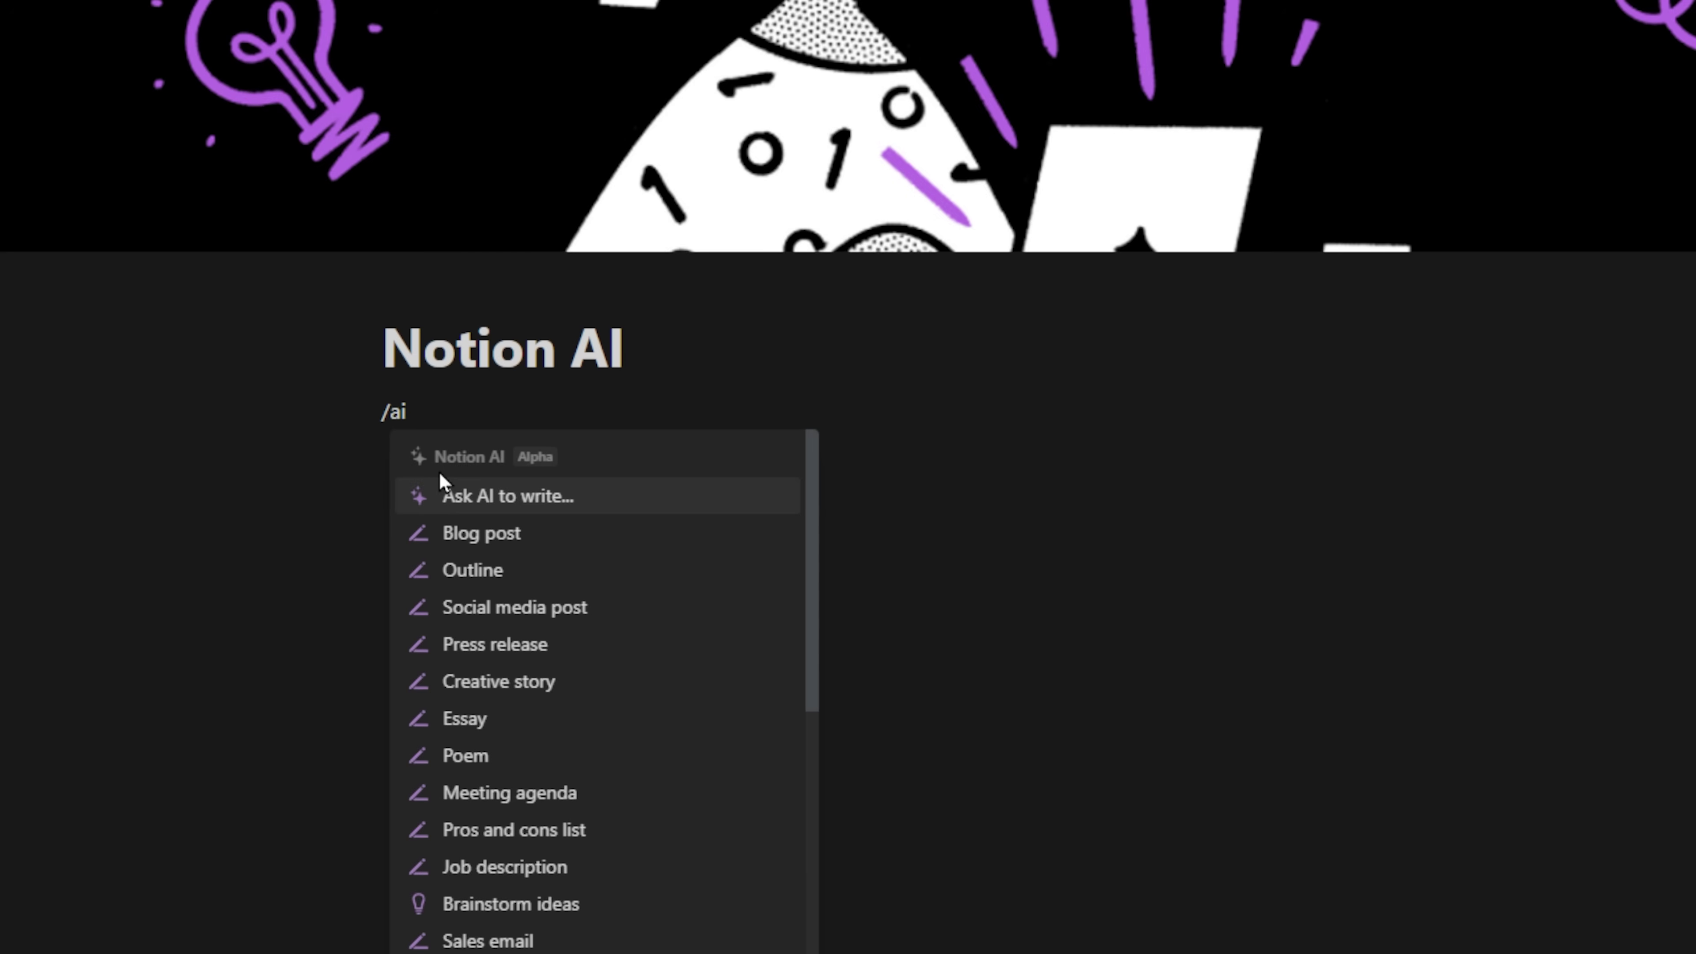
key(Return)
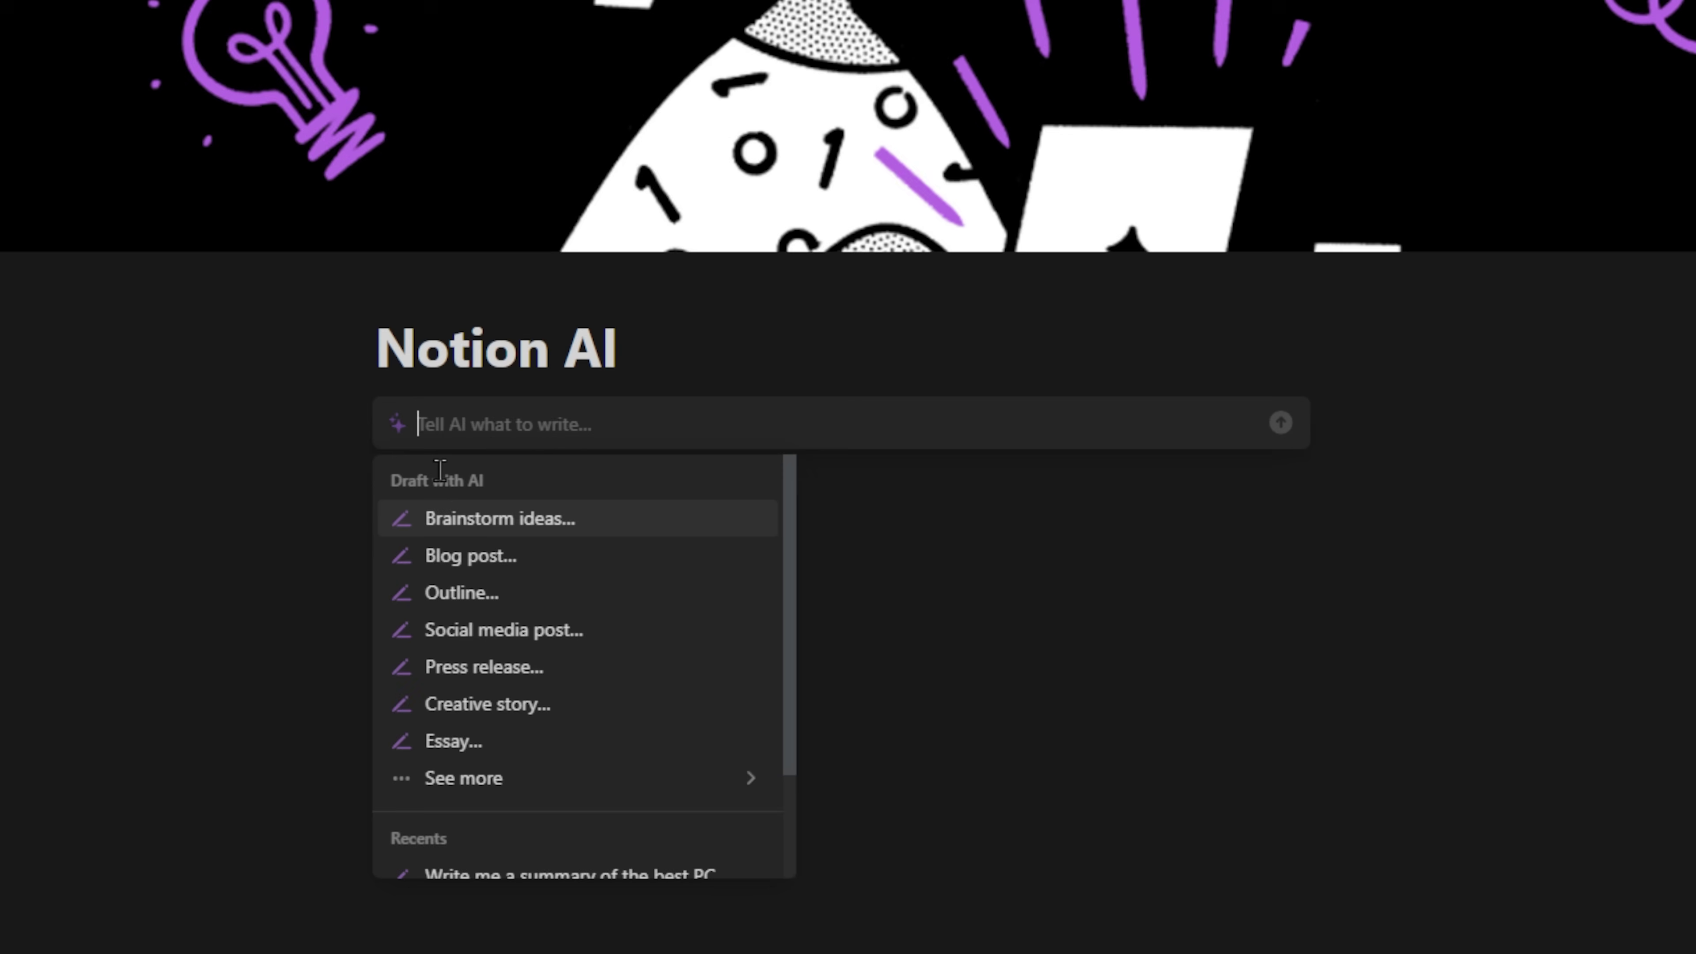
text(create a )
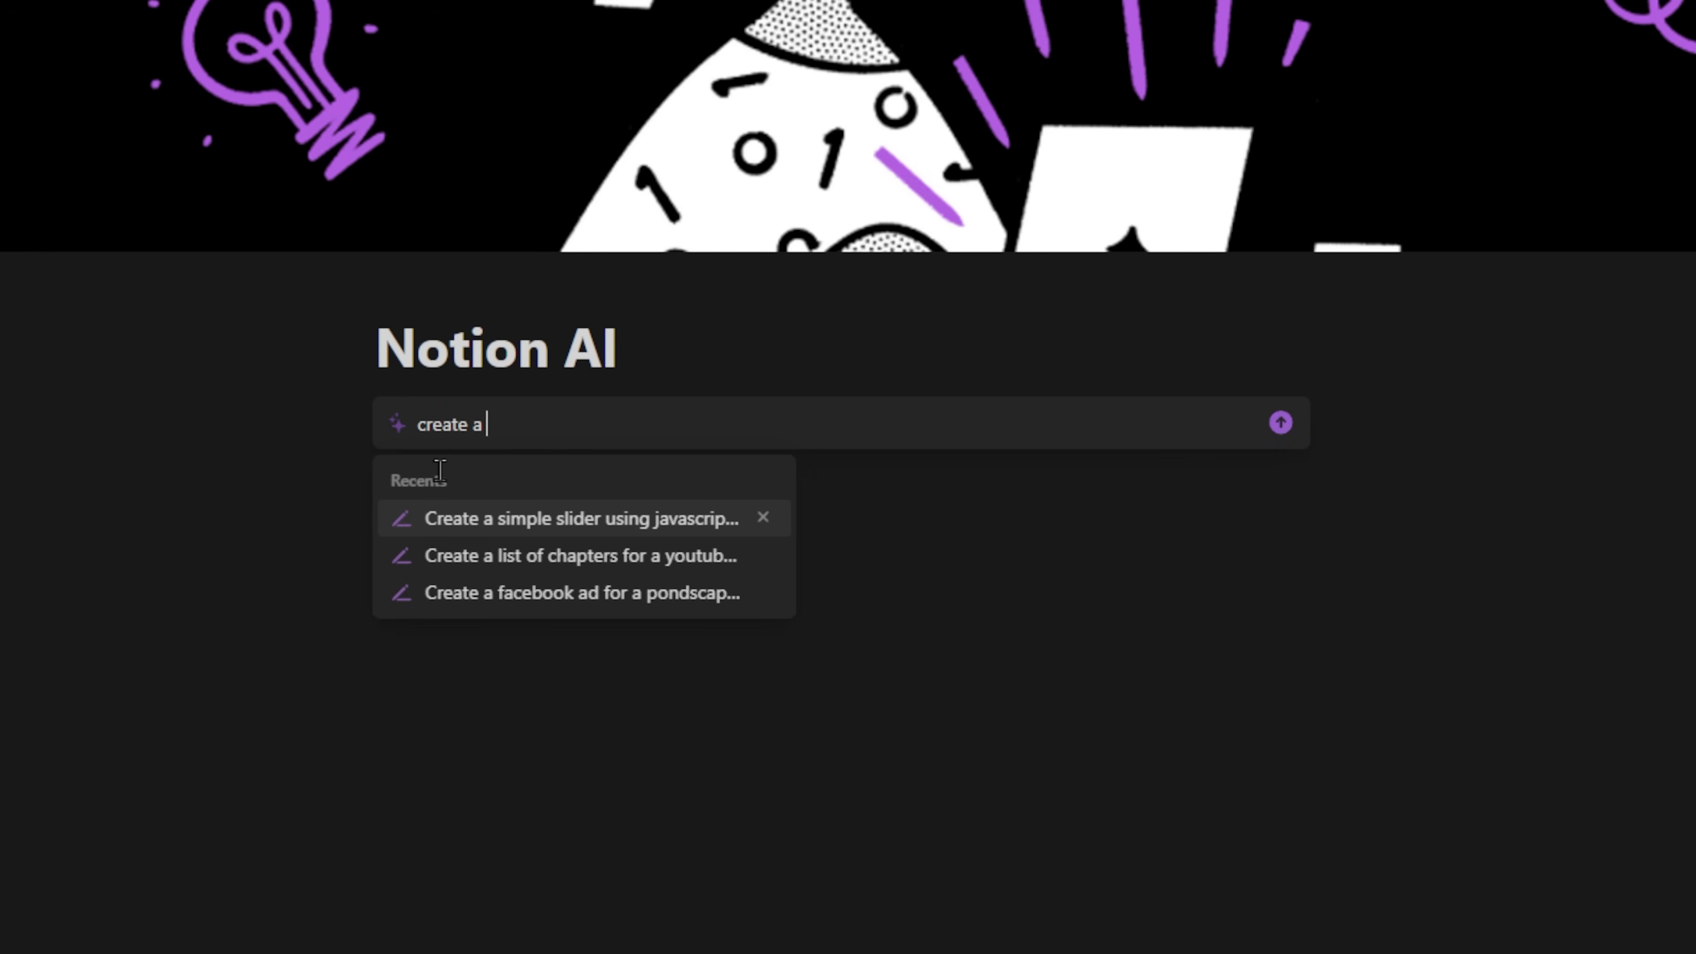
text(table with a)
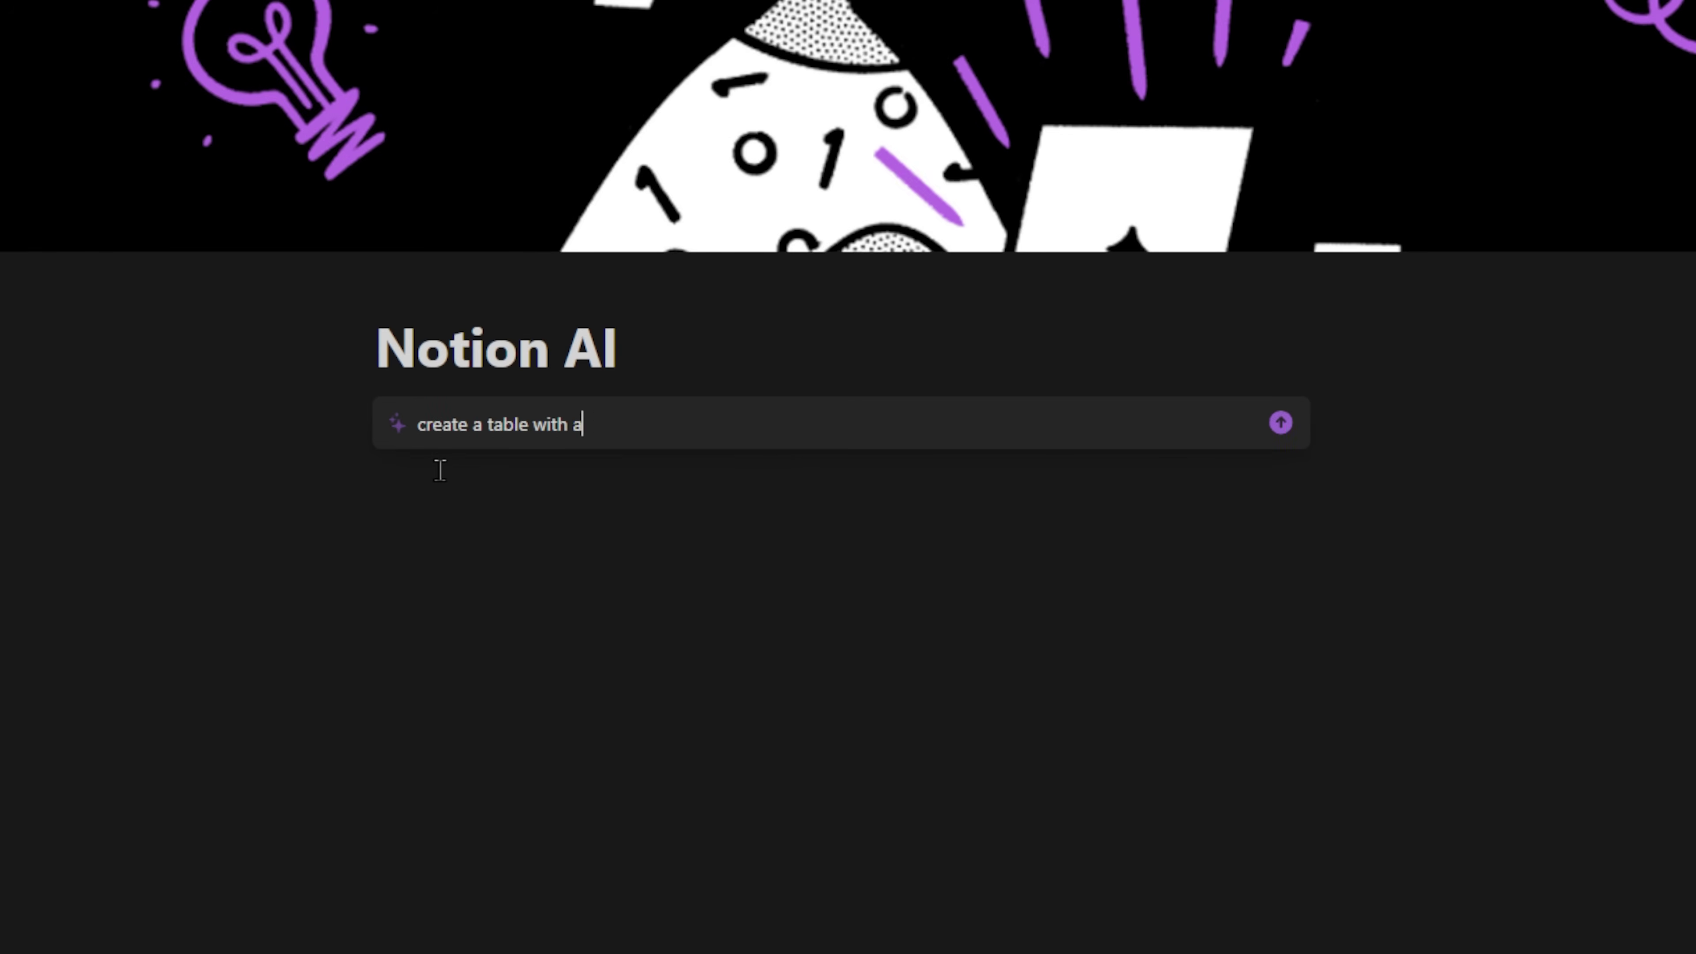
text(verage weight,)
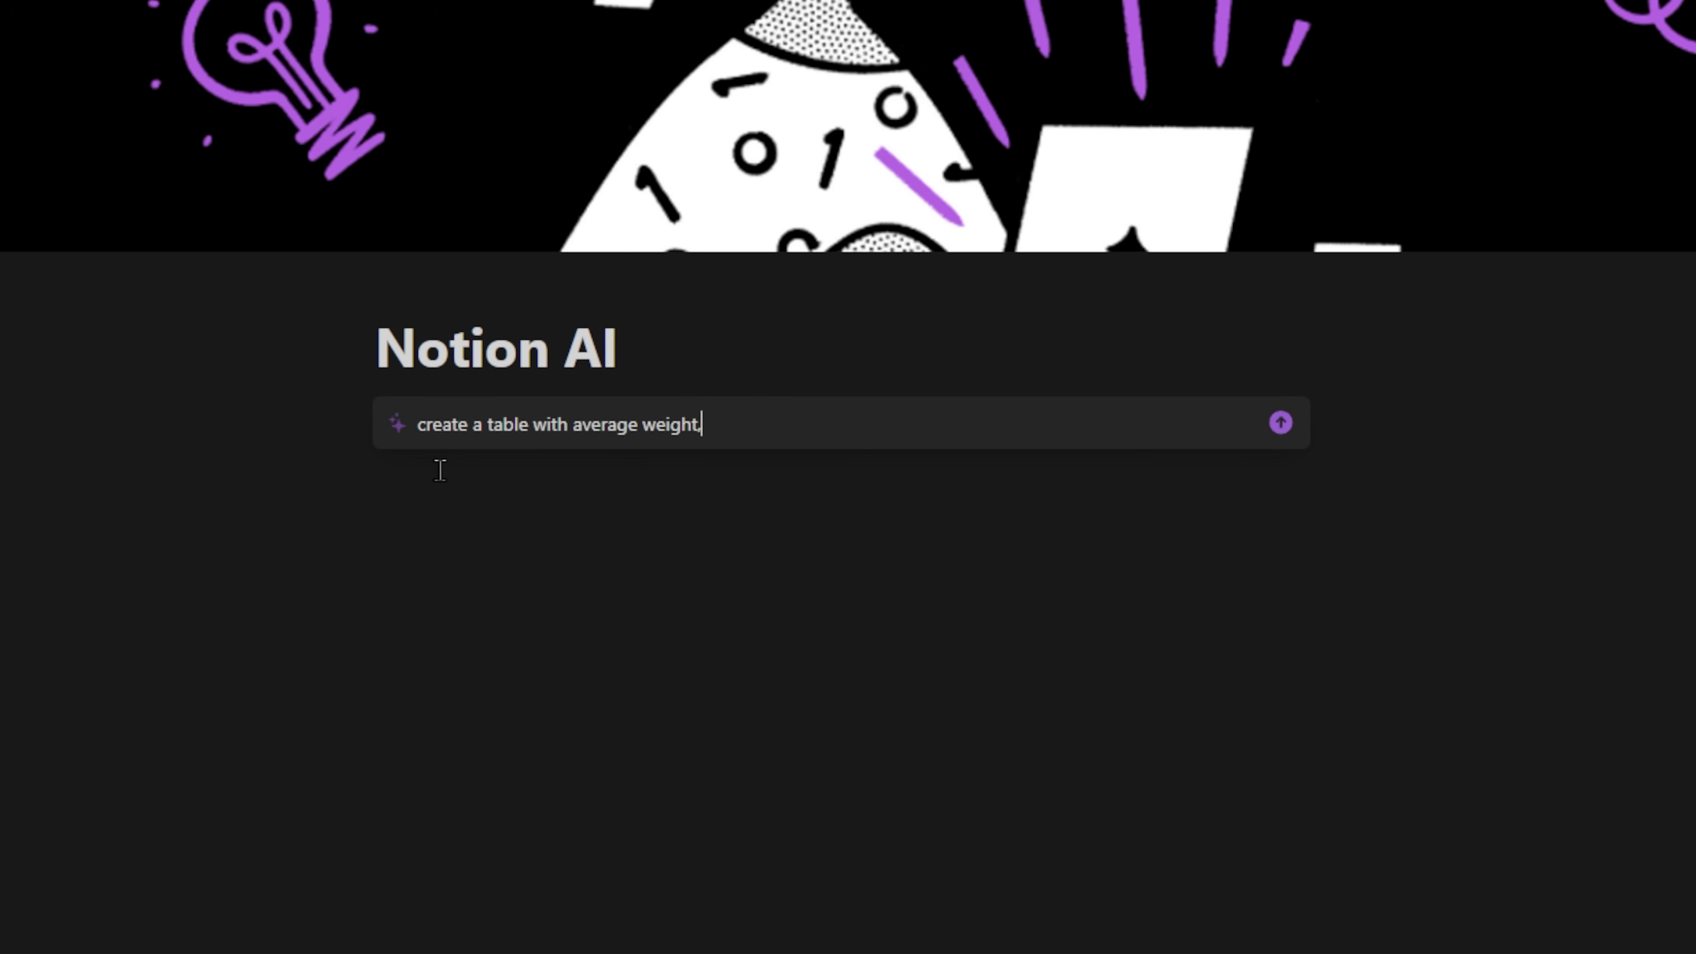
text( allergy status, and )
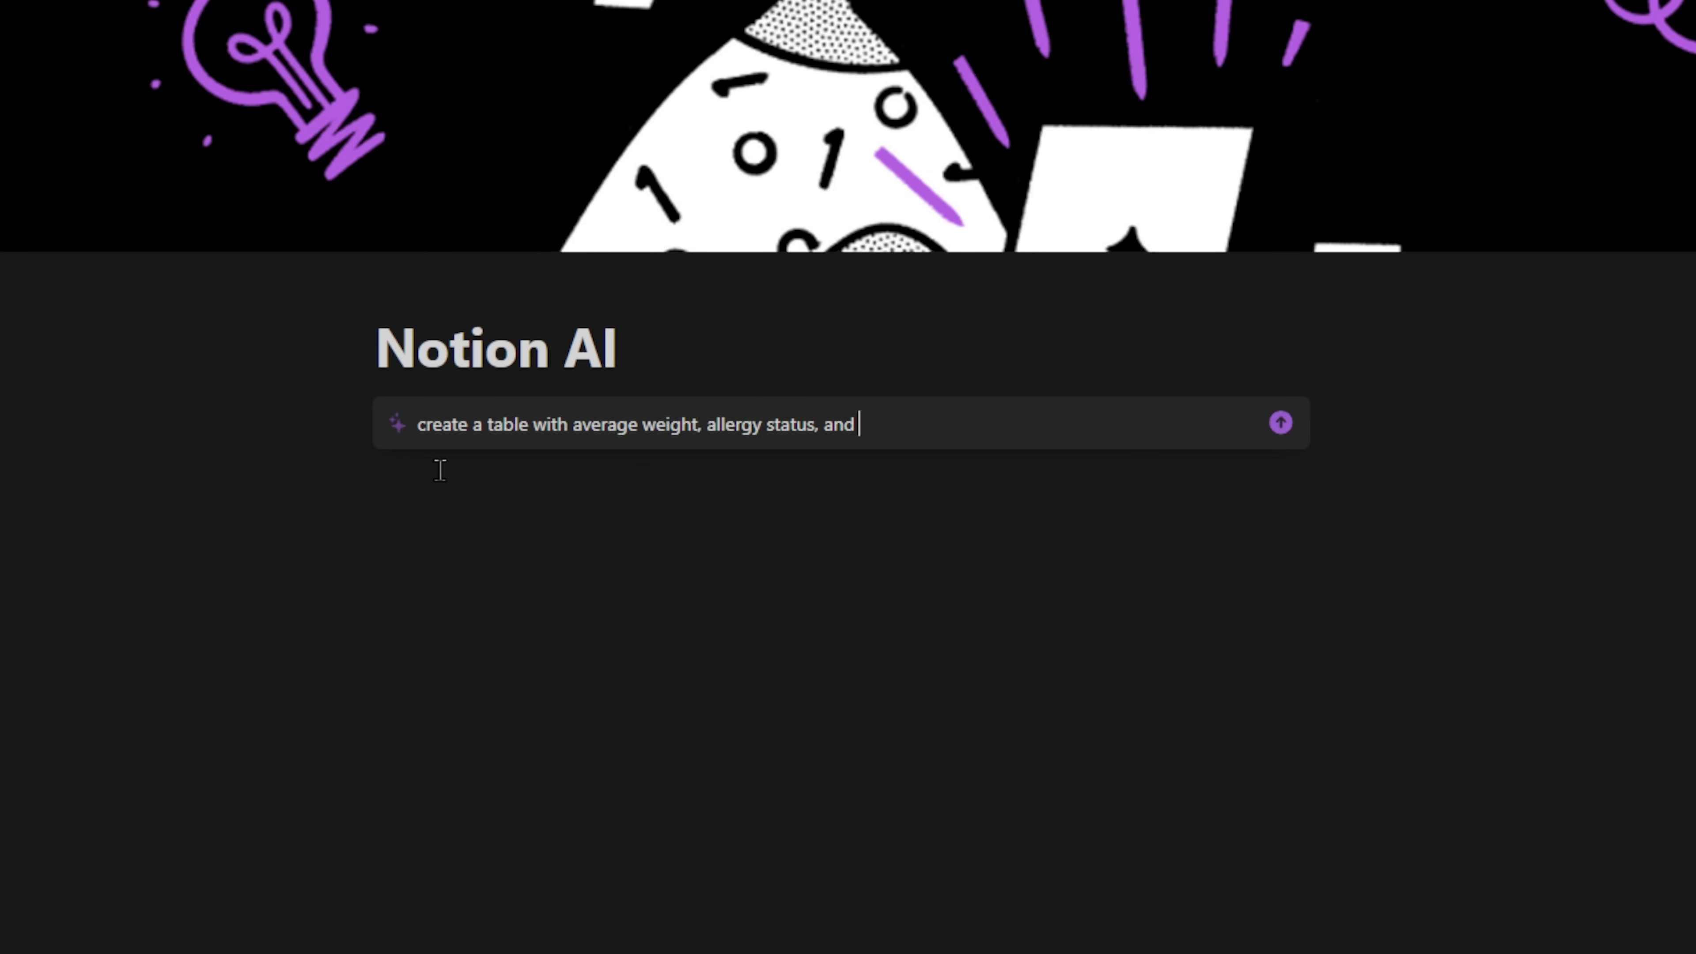
text(friednndliness leve)
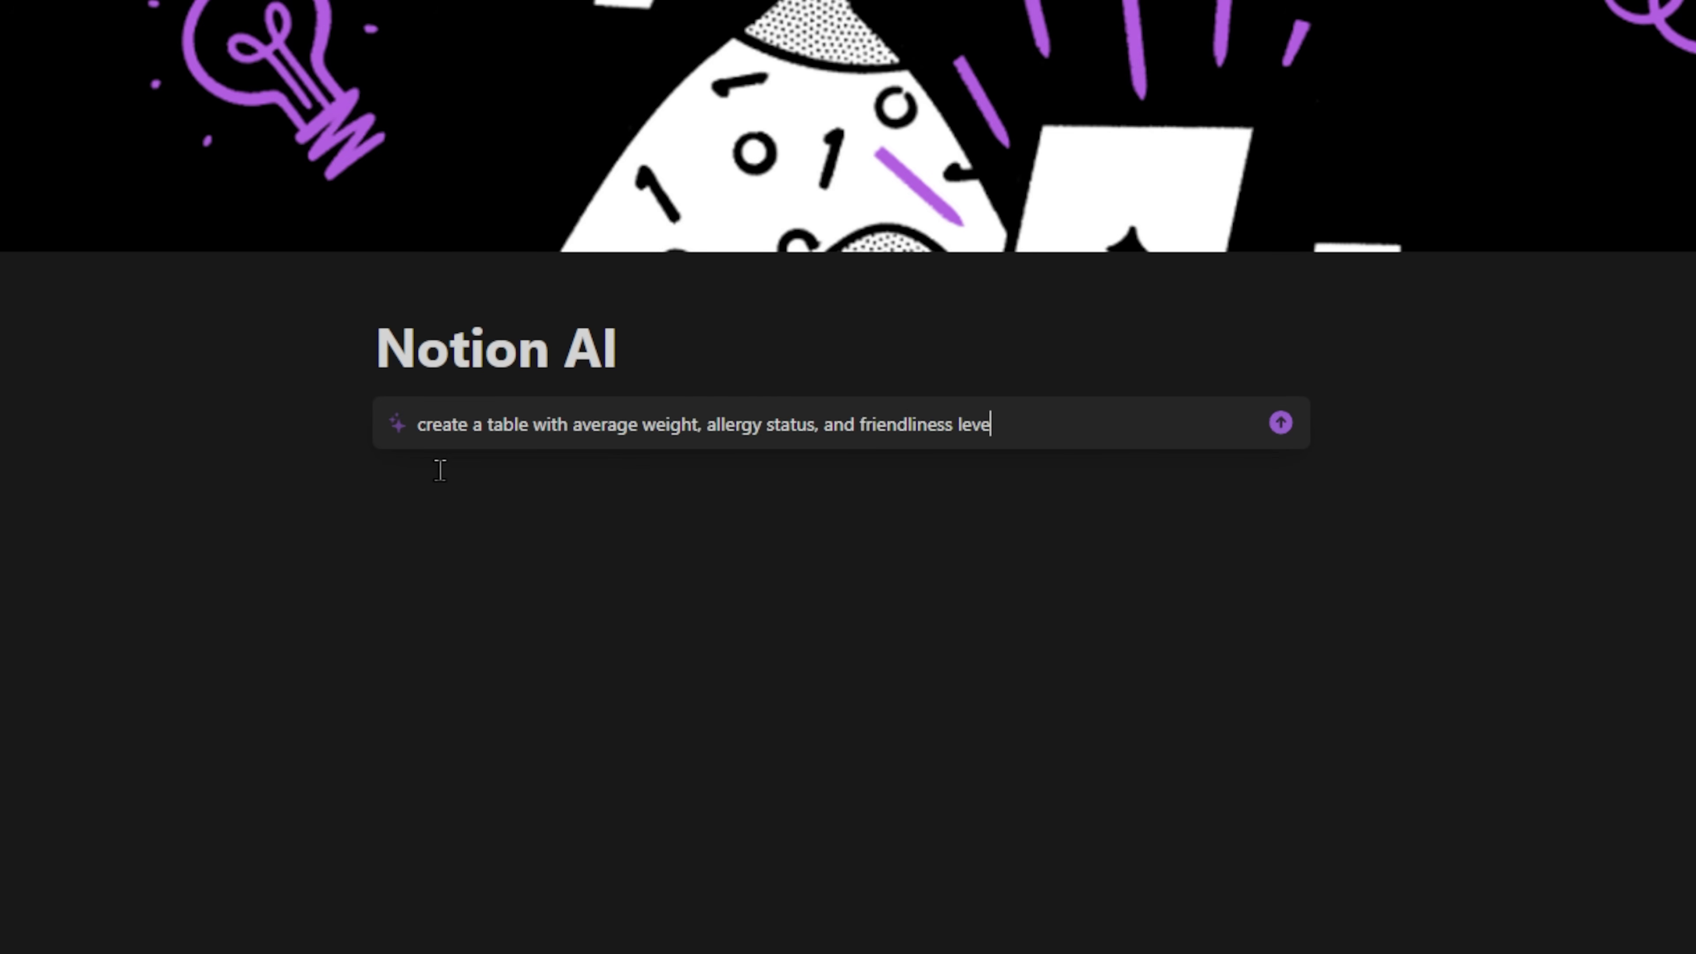
text(l on a ccale of 1-10, for )
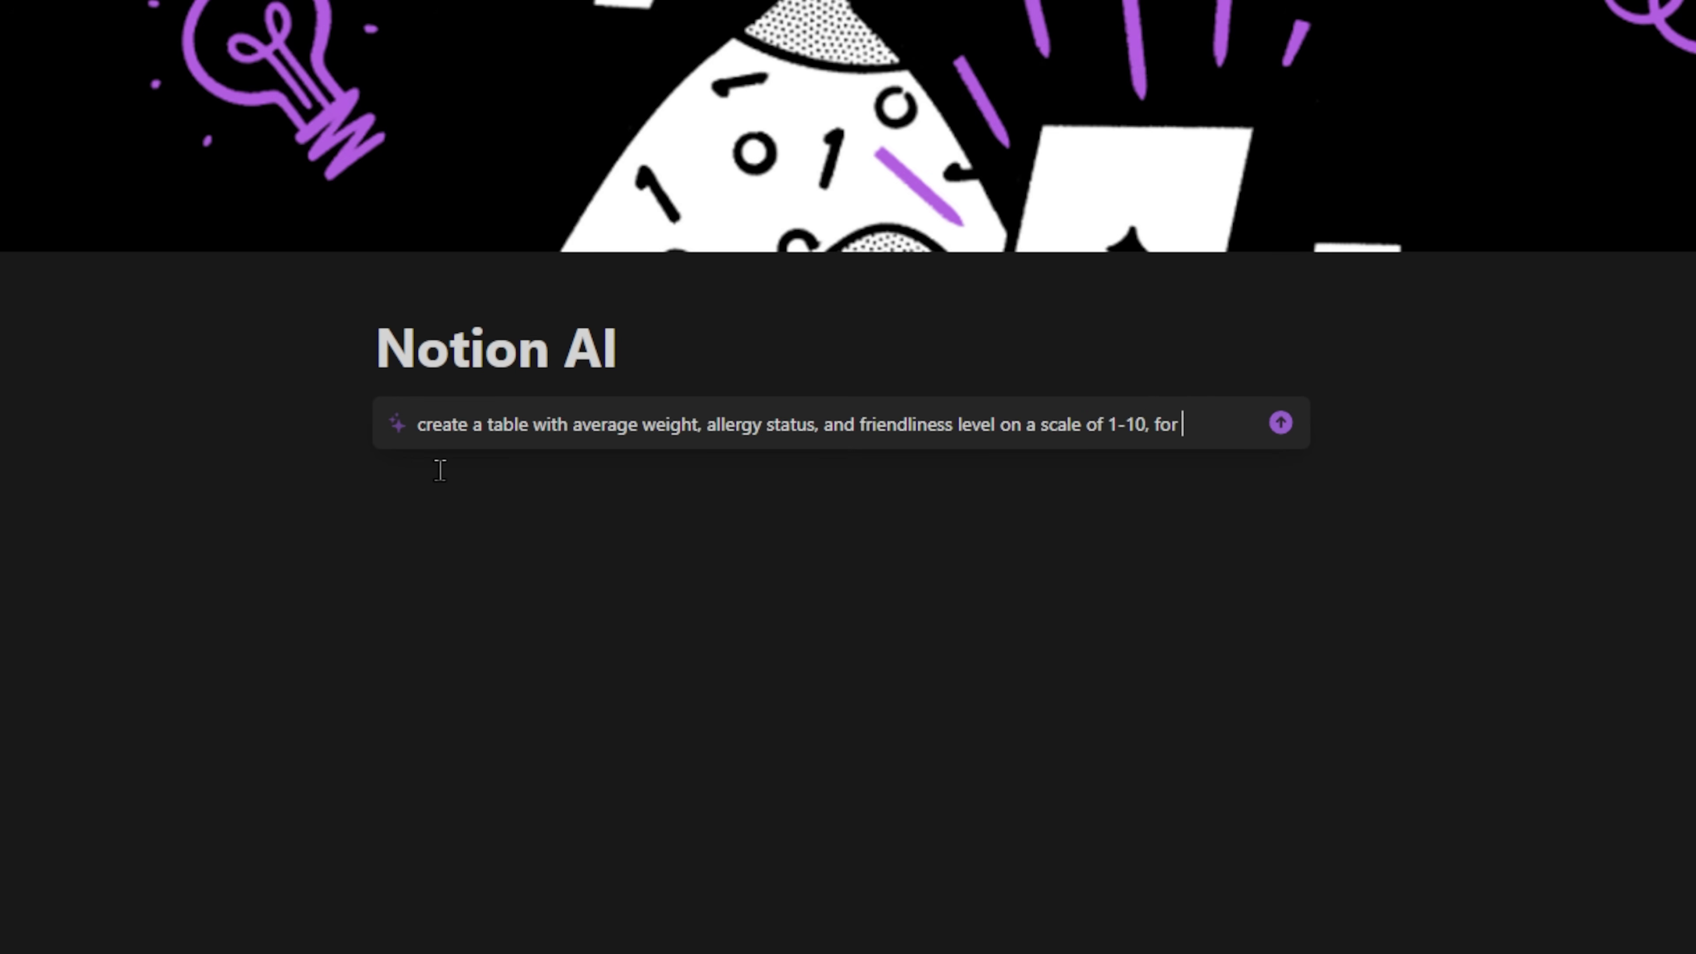
text(the 5 mos)
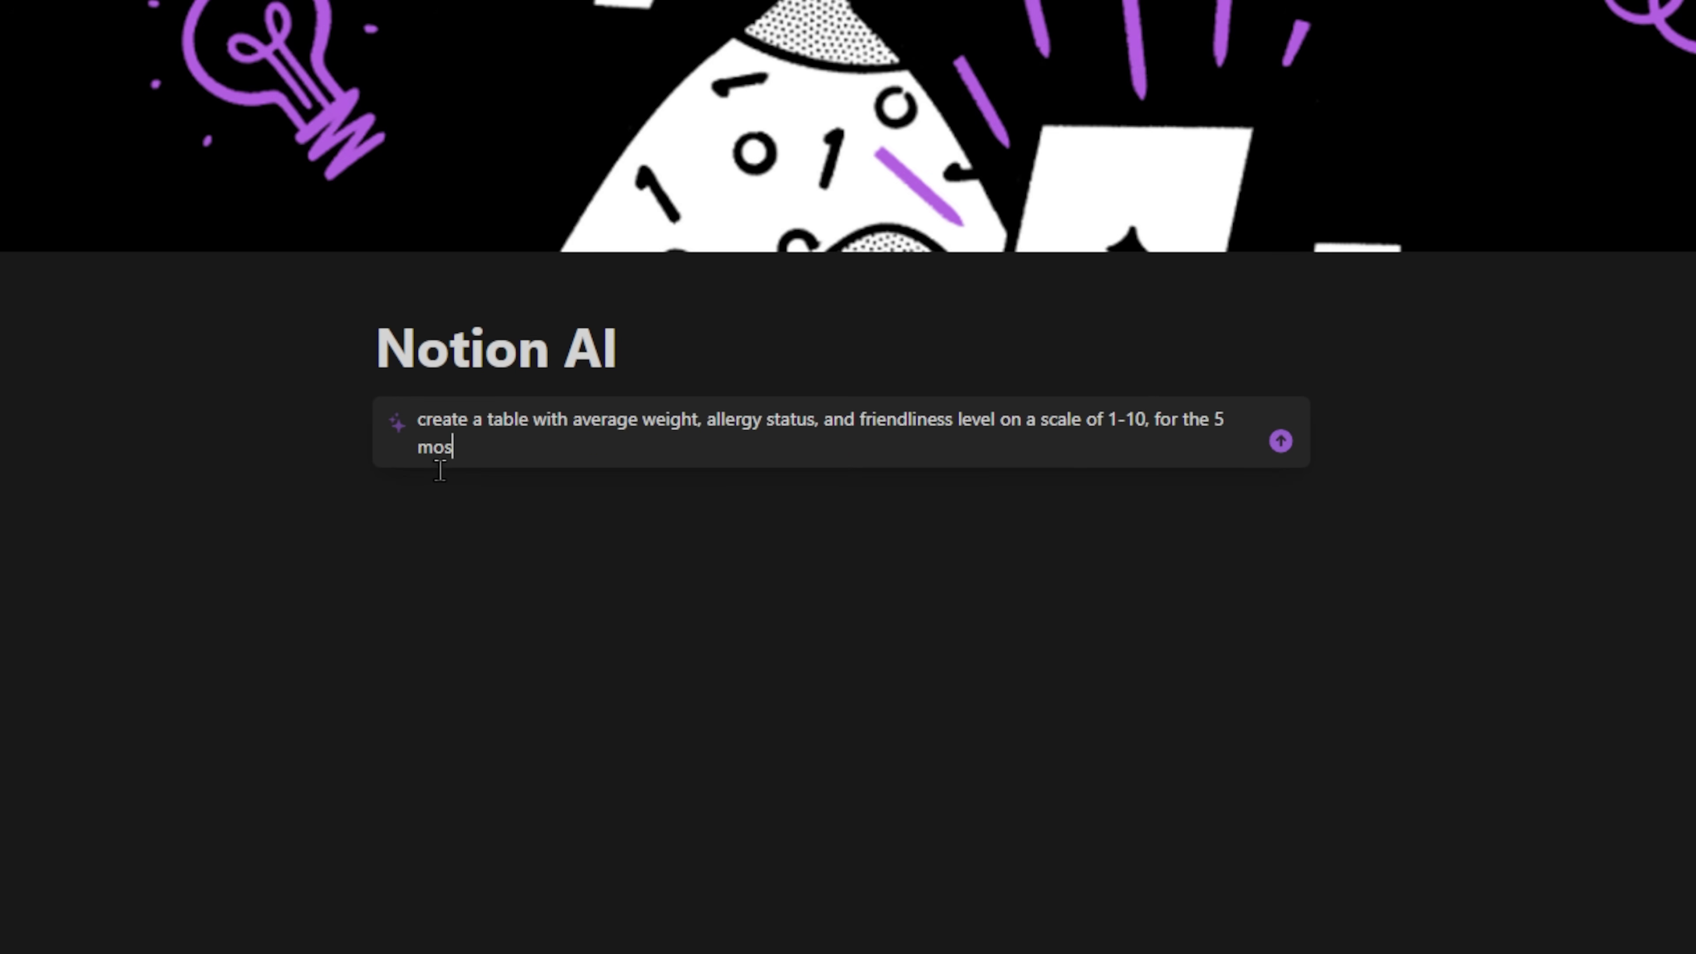
text(t popular dog p)
key(BackSpace)
text(breeds)
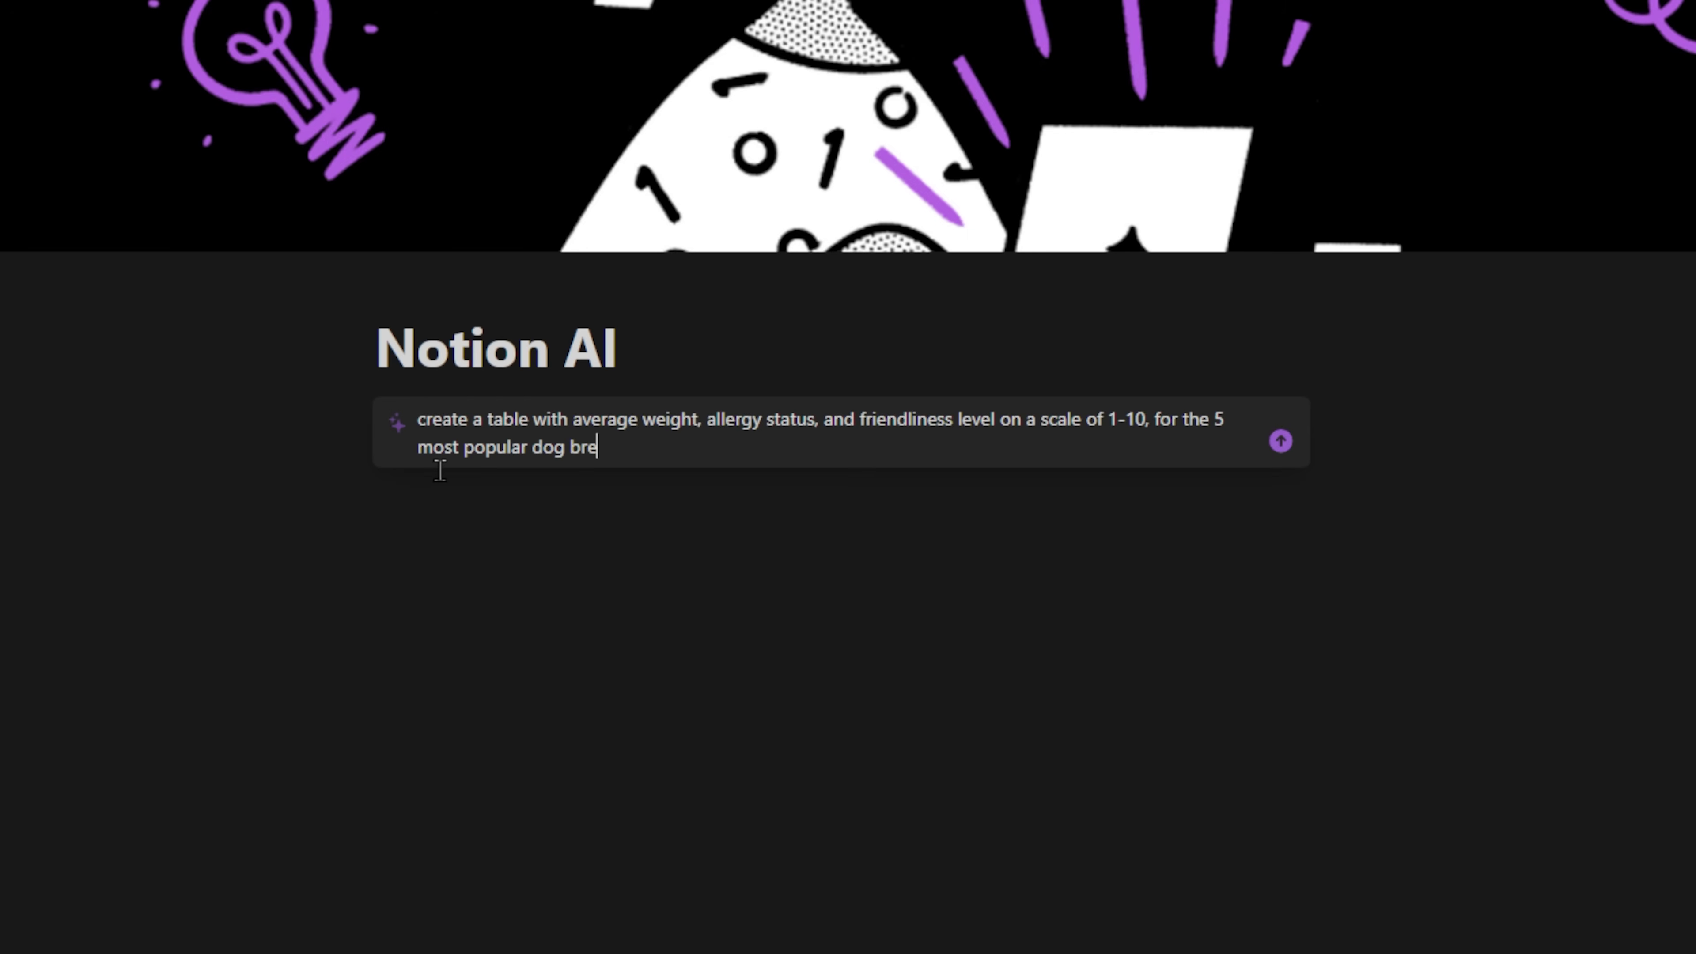
key(Return)
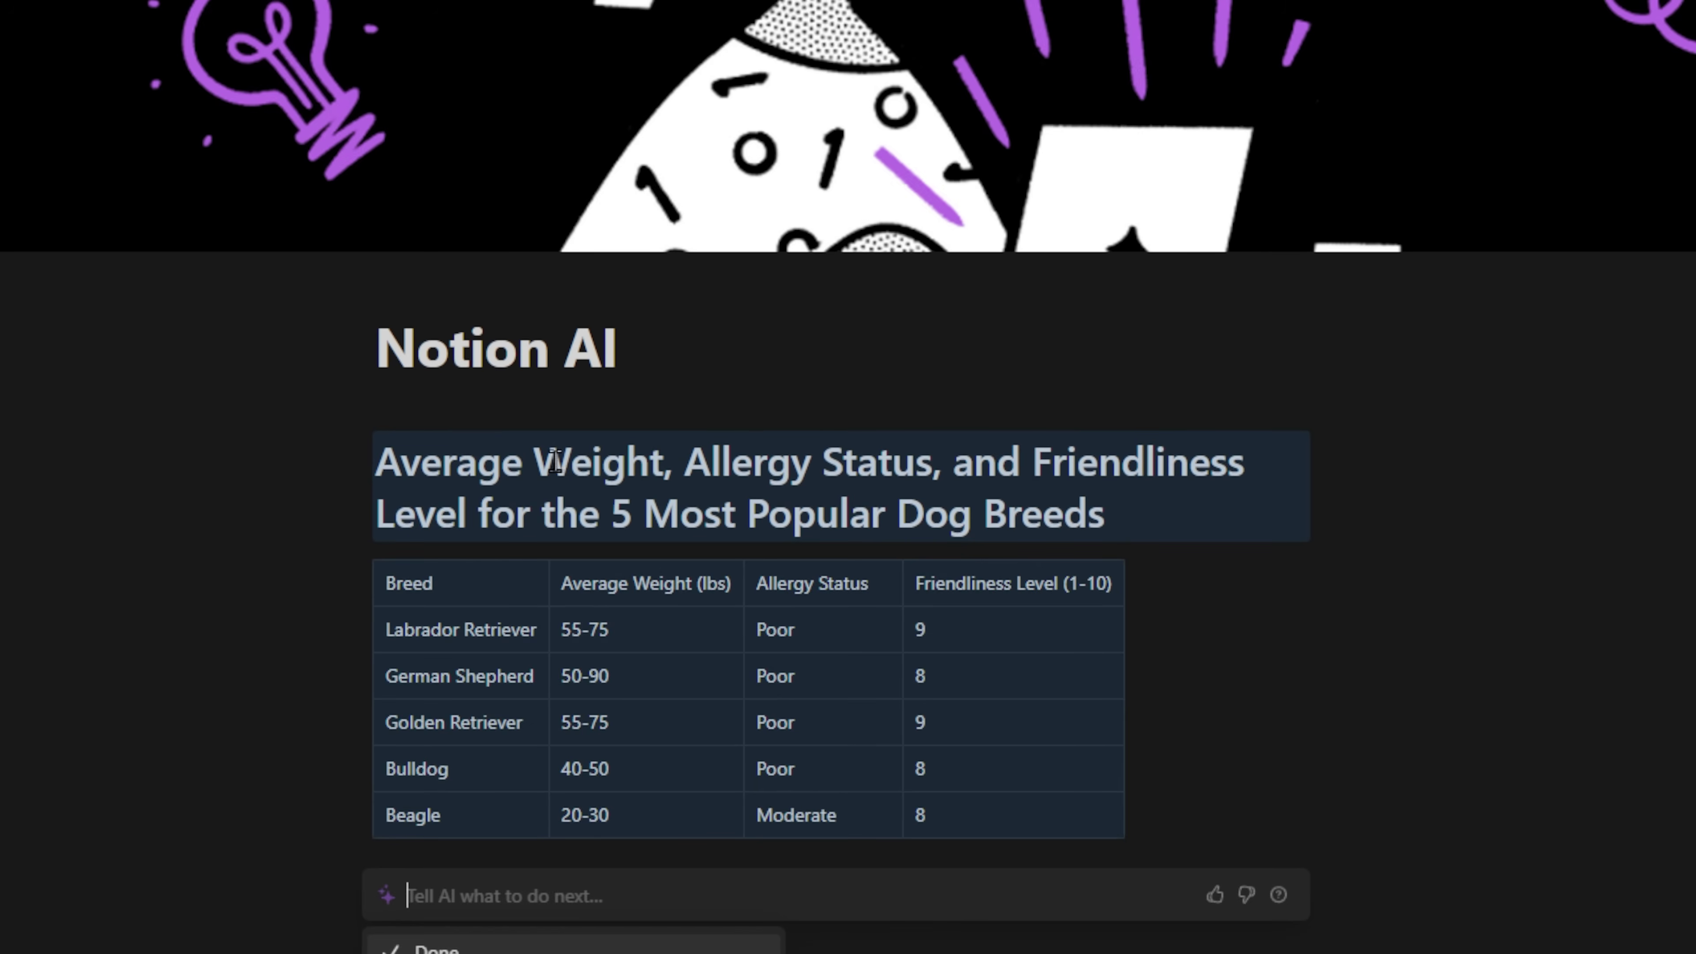
Step: Accept the dog-breed table and change the Golden Retriever's friendliness score from 9 to 10
click(865, 671)
drag(798, 643, 818, 758)
mouse_move(923, 628)
mouse_down()
mouse_move(979, 799)
mouse_move(923, 625)
mouse_up()
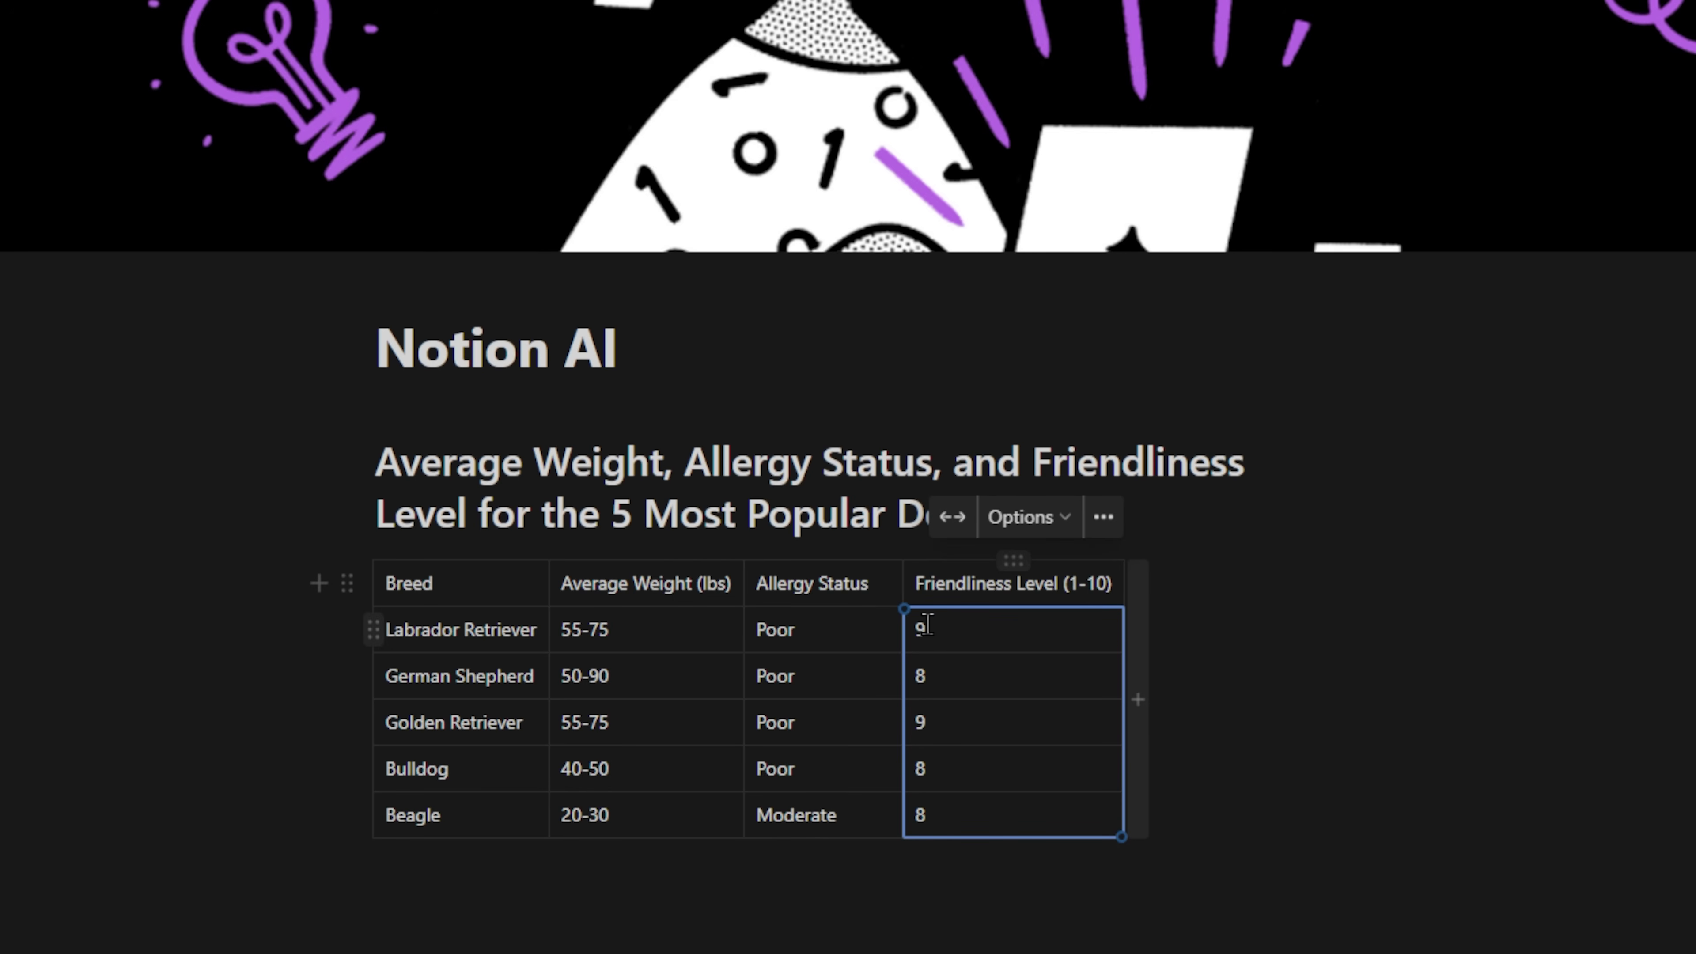
click(962, 716)
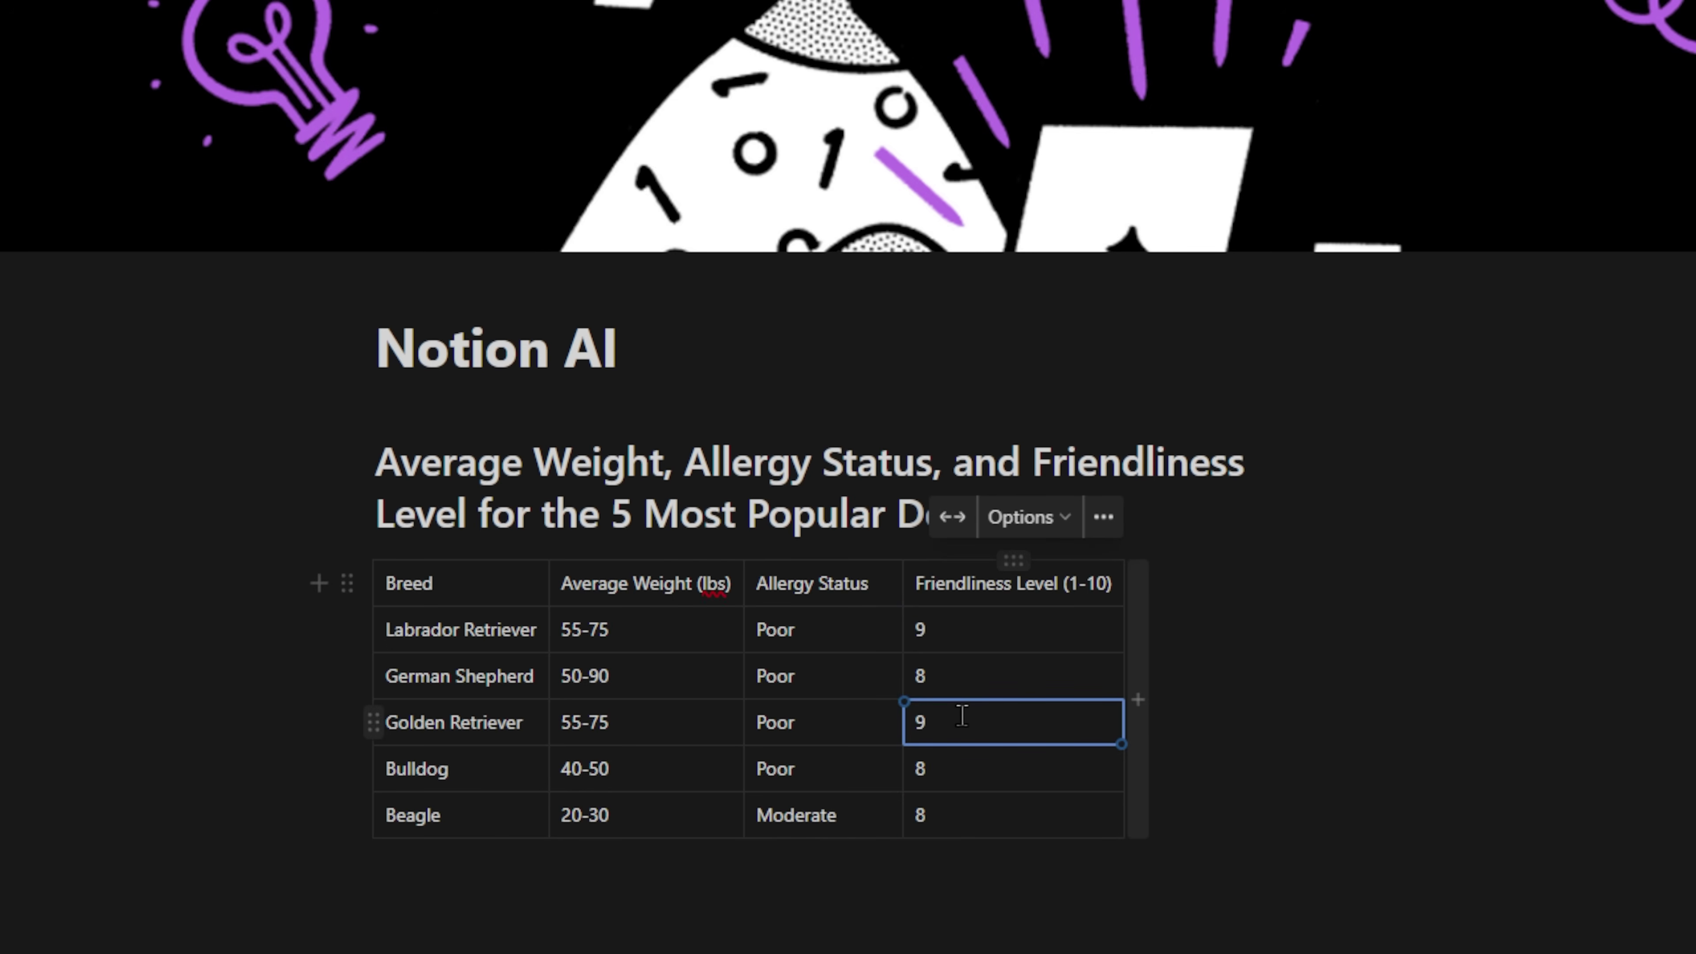
key(BackSpace)
text(10)
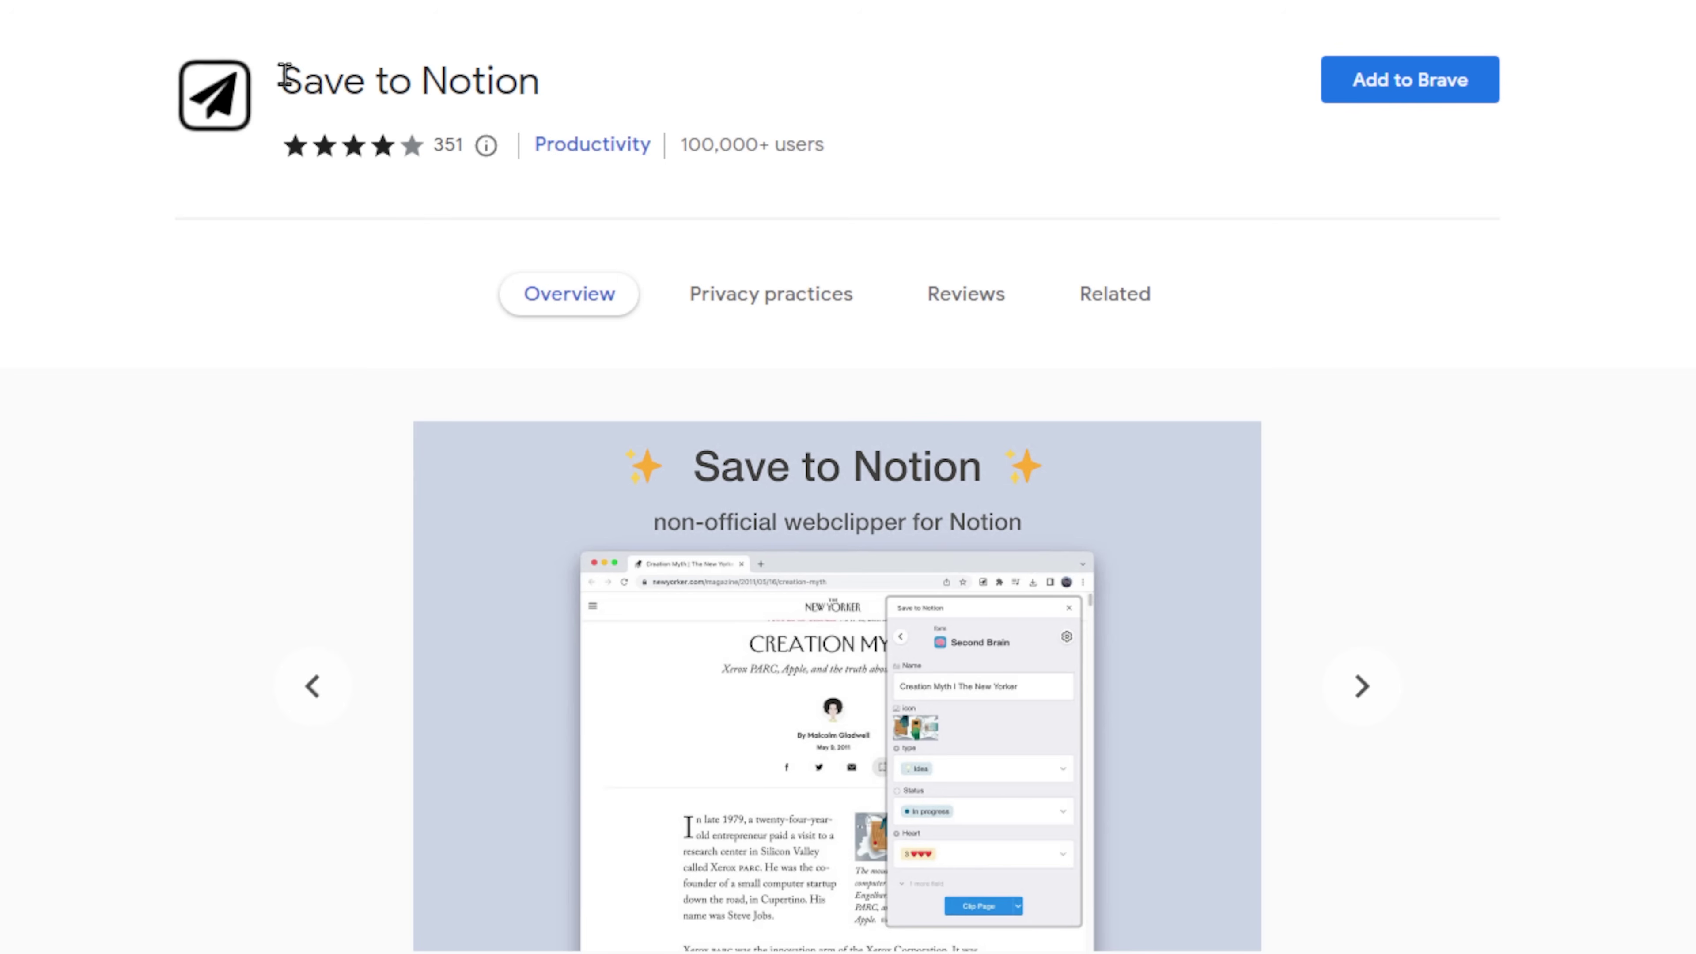
drag(284, 77, 586, 113)
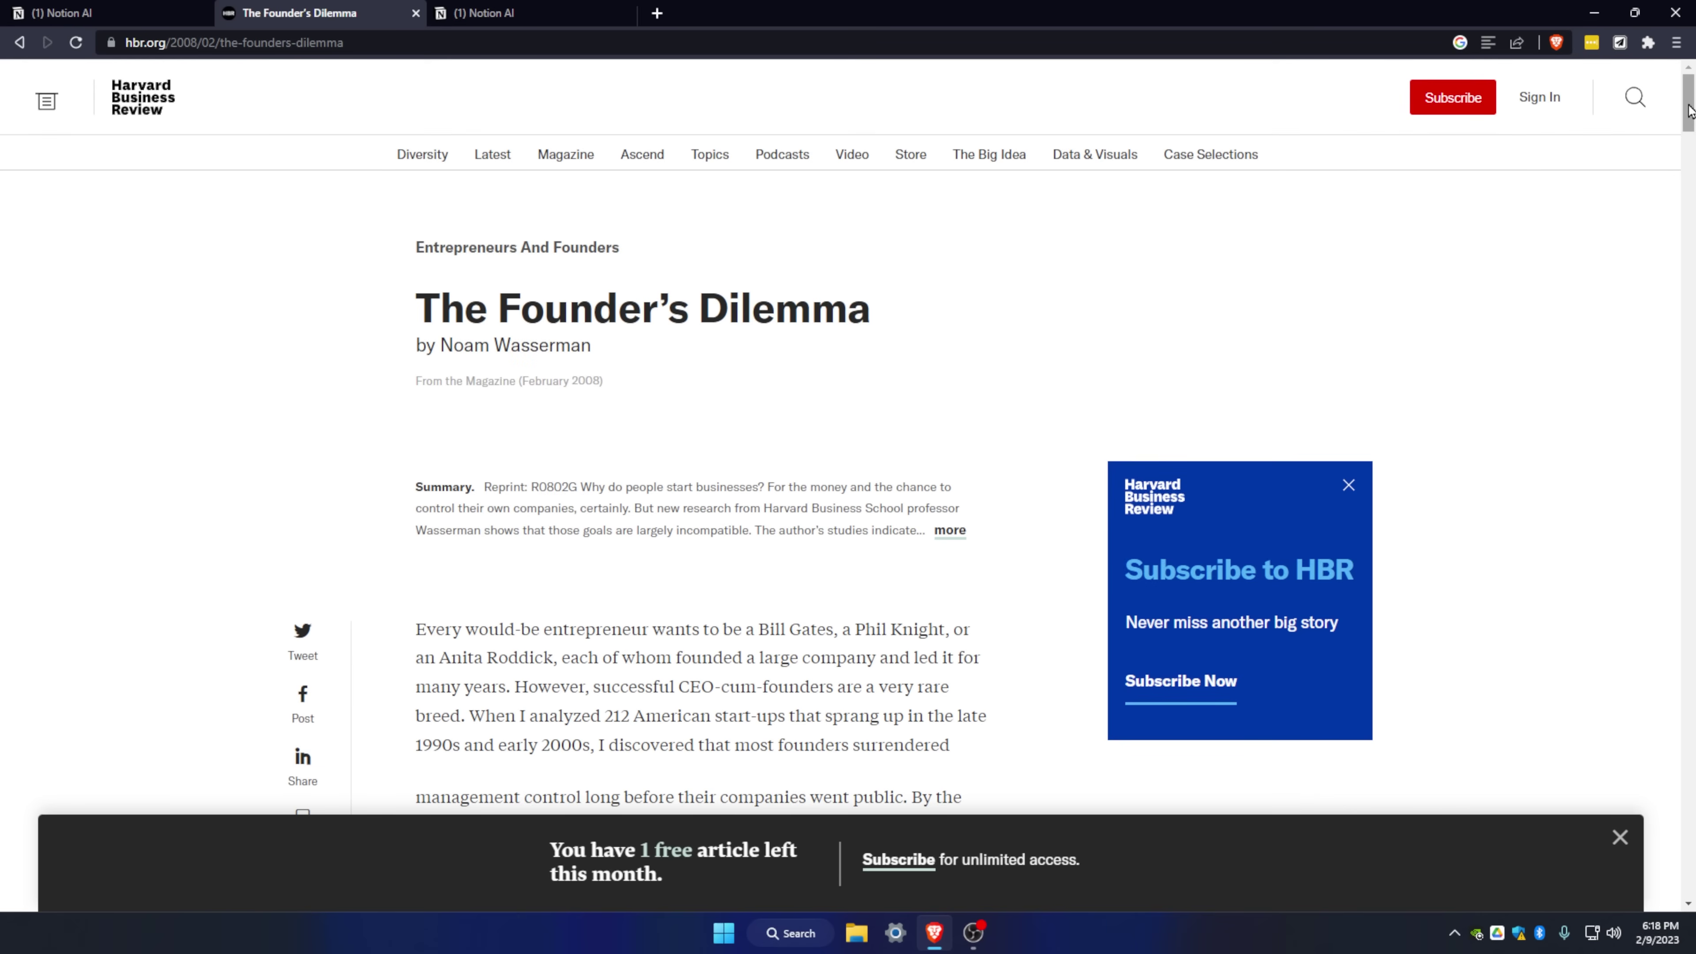
Step: Clip The Founder's Dilemma into Clipped Articles with Save to Notion and open the clipped page
drag(1691, 114, 1690, 210)
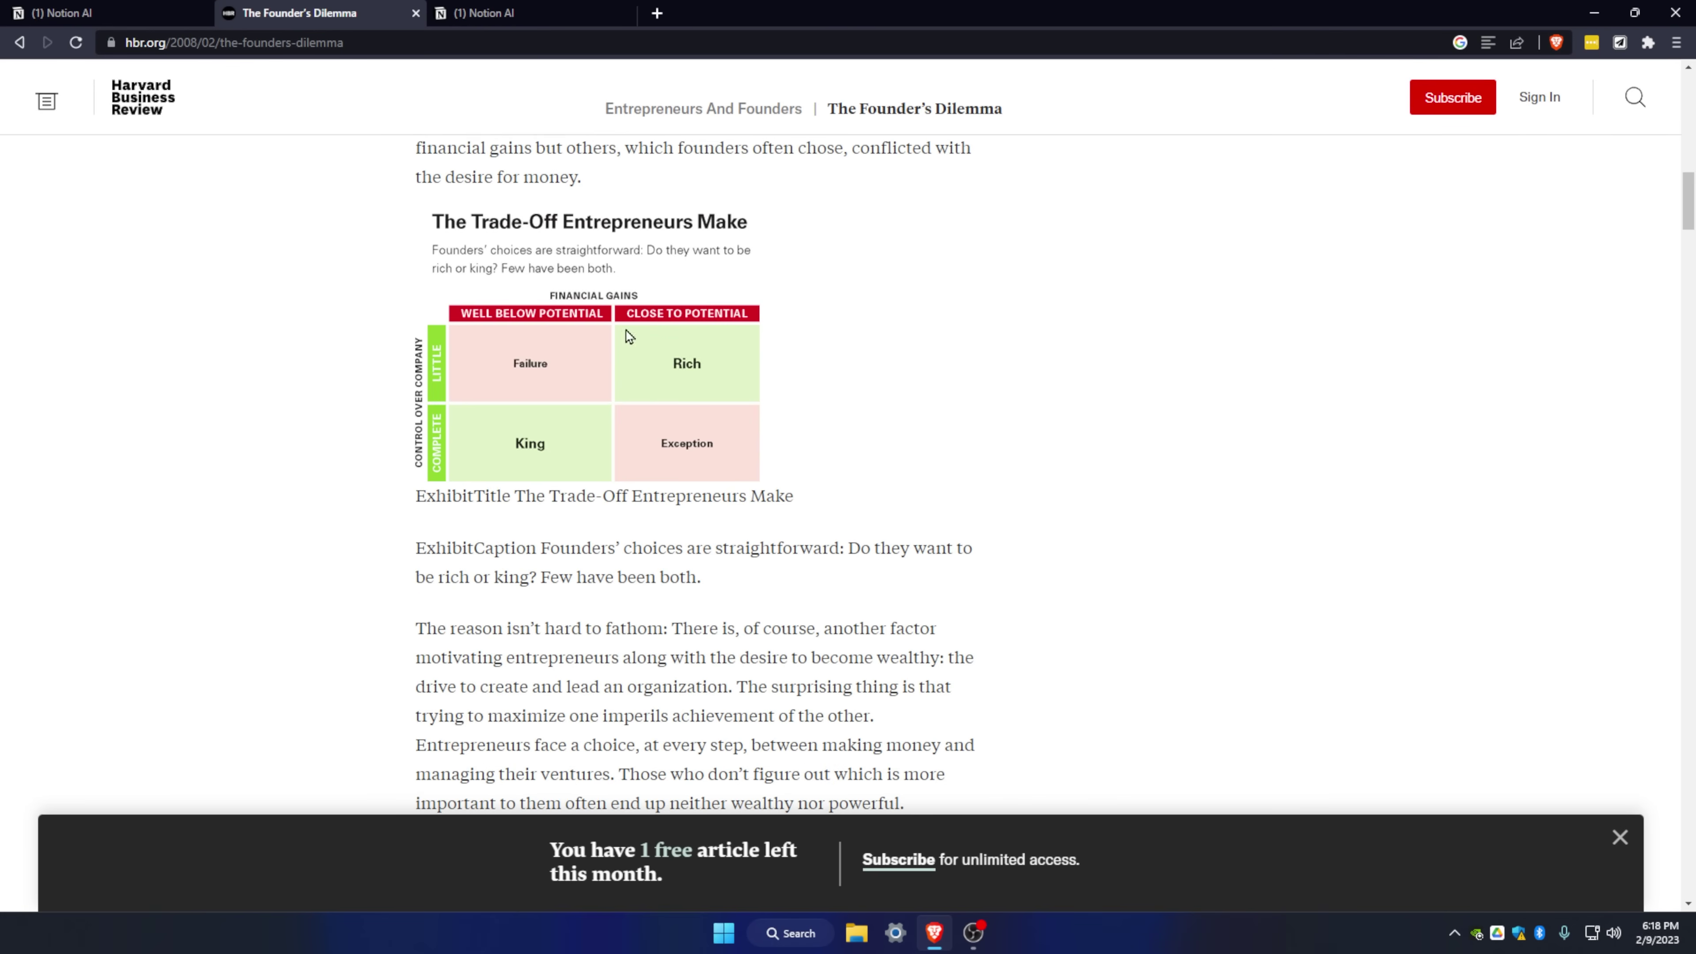
drag(1689, 201, 1662, 87)
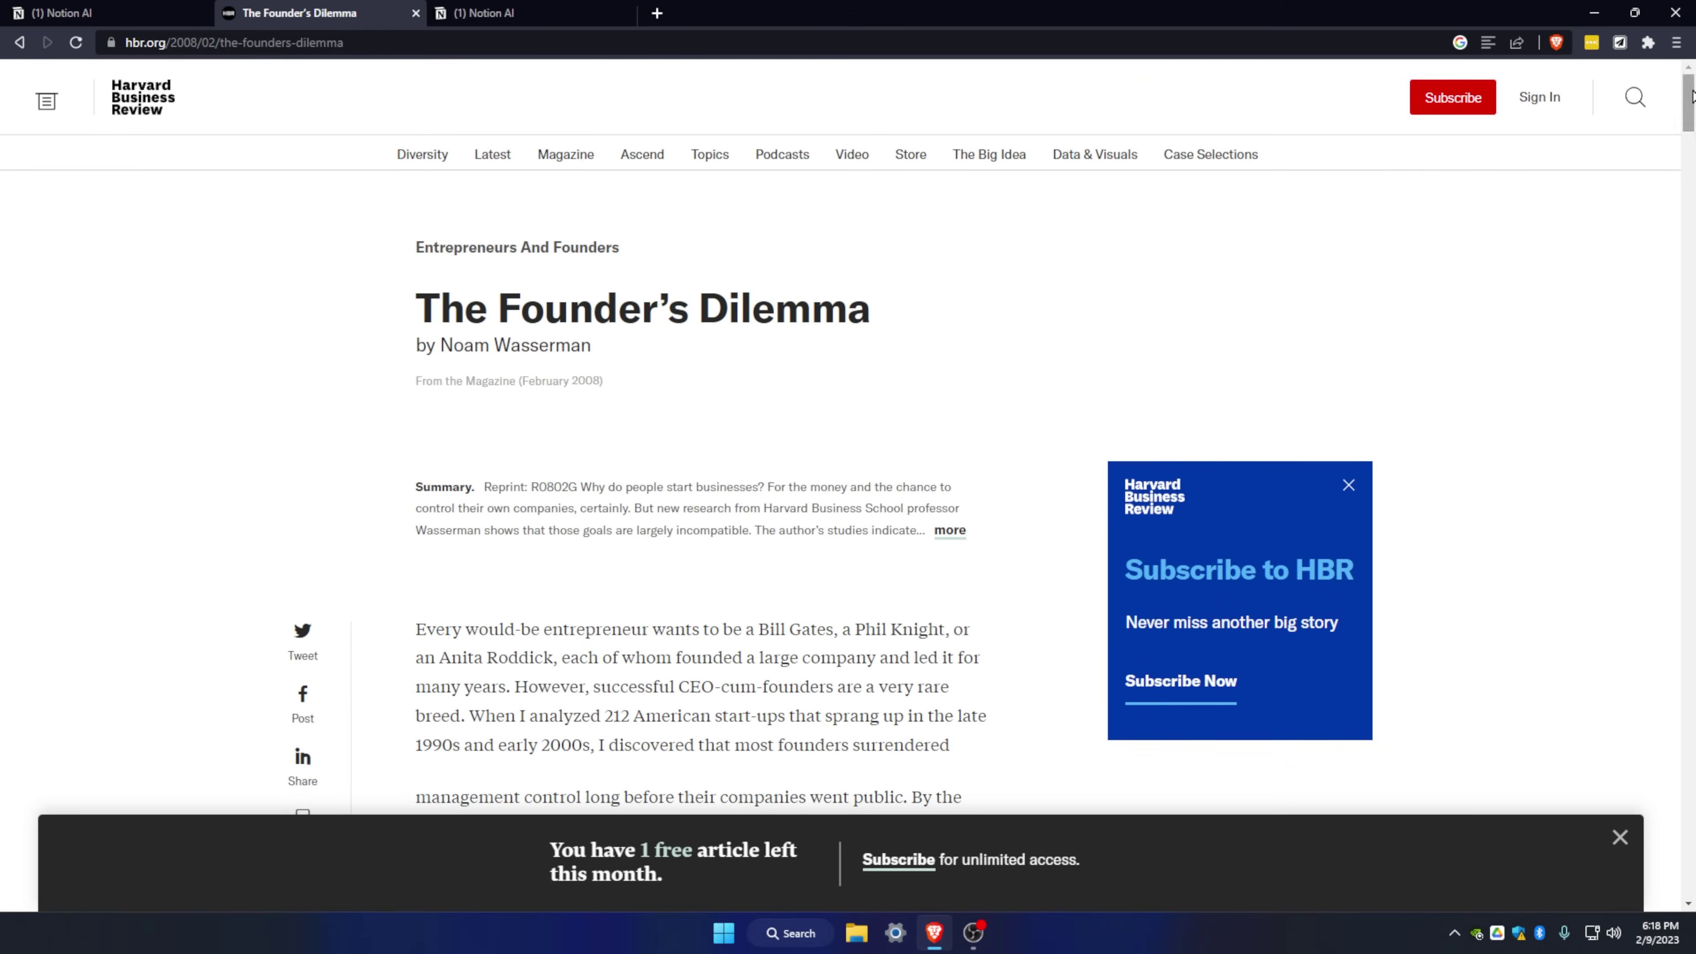
click(1619, 42)
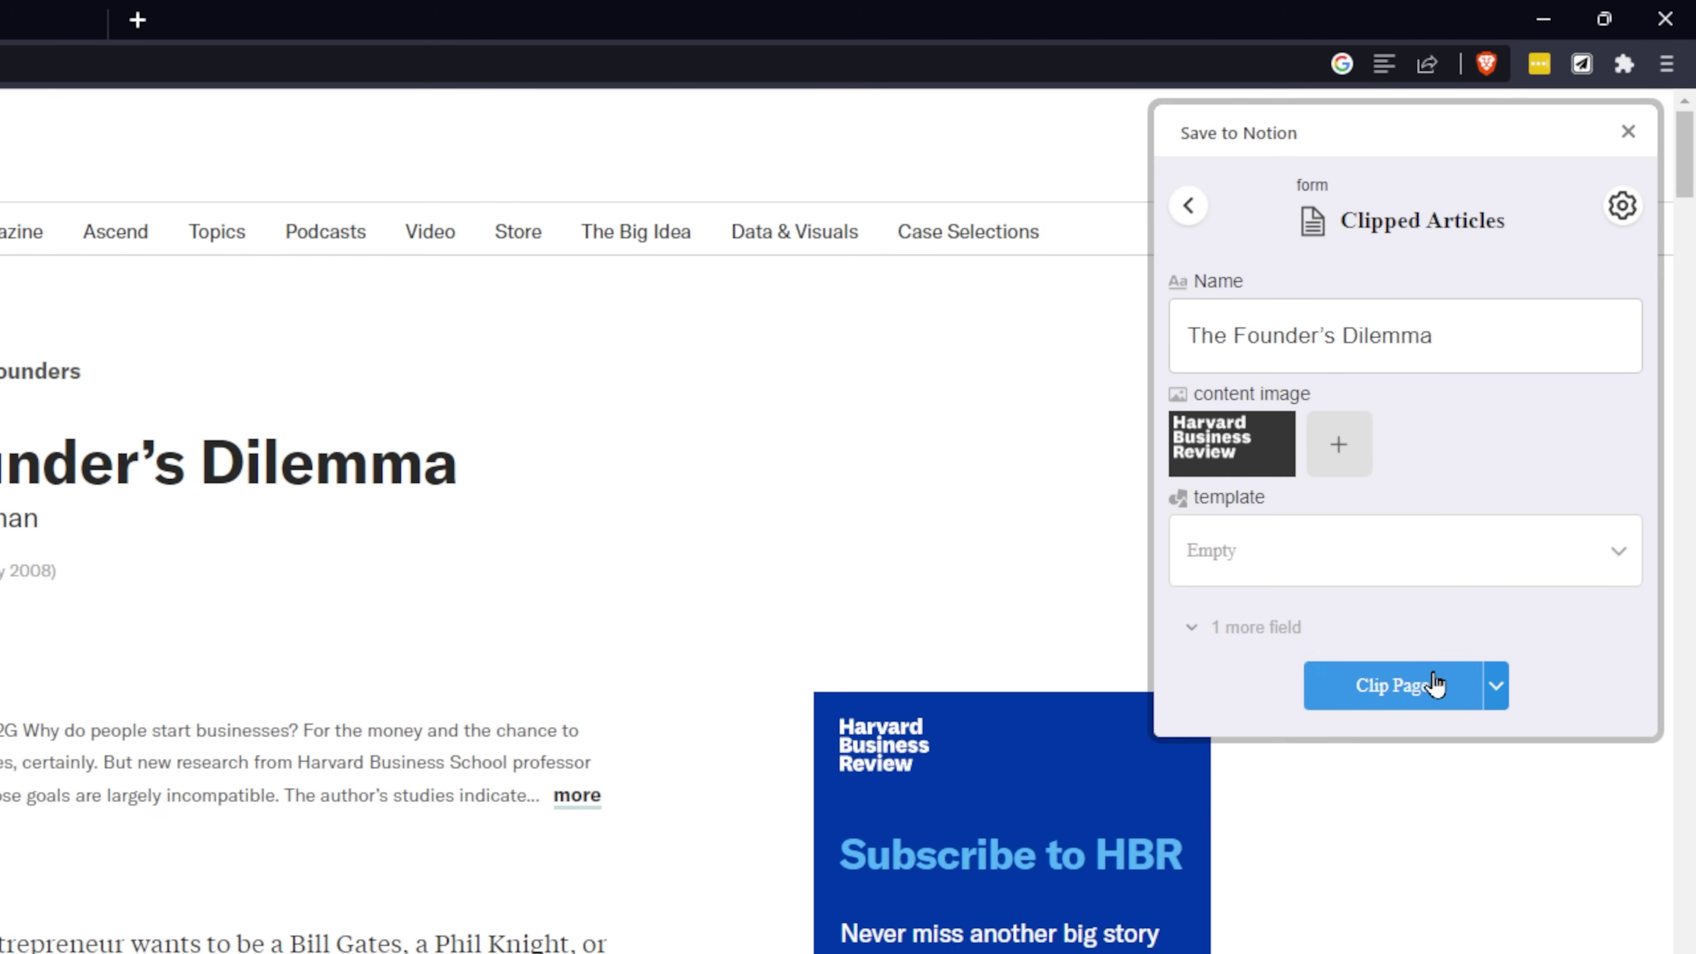
click(1451, 703)
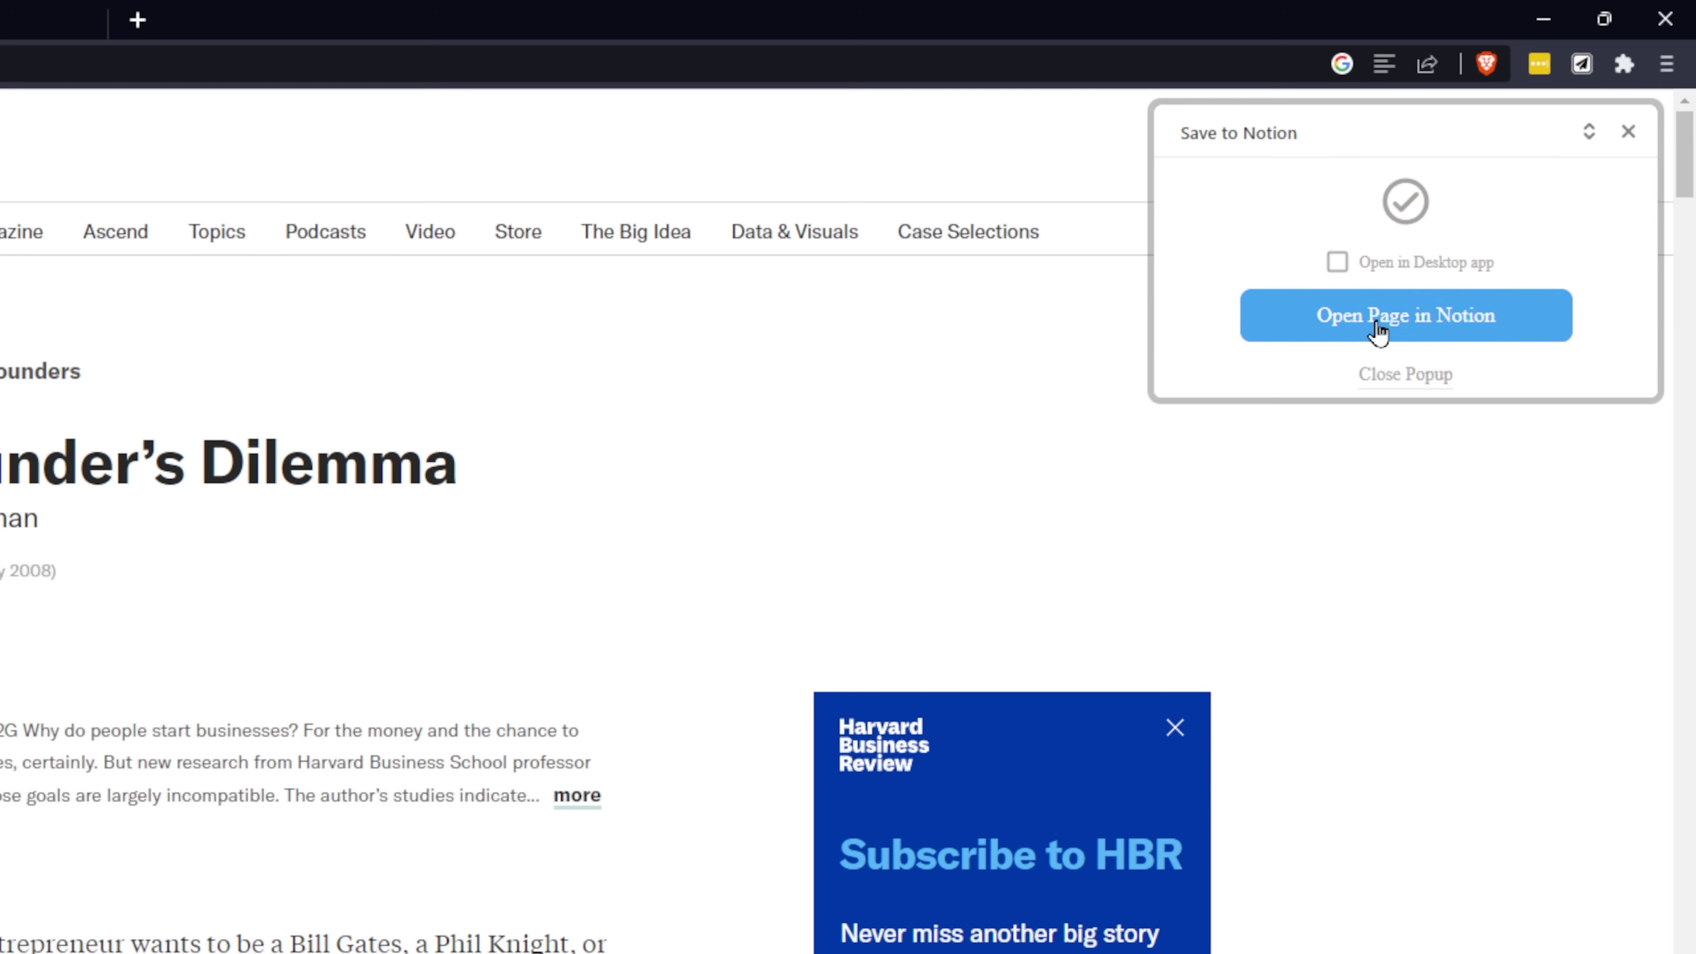
click(1405, 319)
Step: Select The Founder's Dilemma article text on the clipped page, down to the author bio
scroll(617, 588, down, 4)
drag(535, 381, 993, 671)
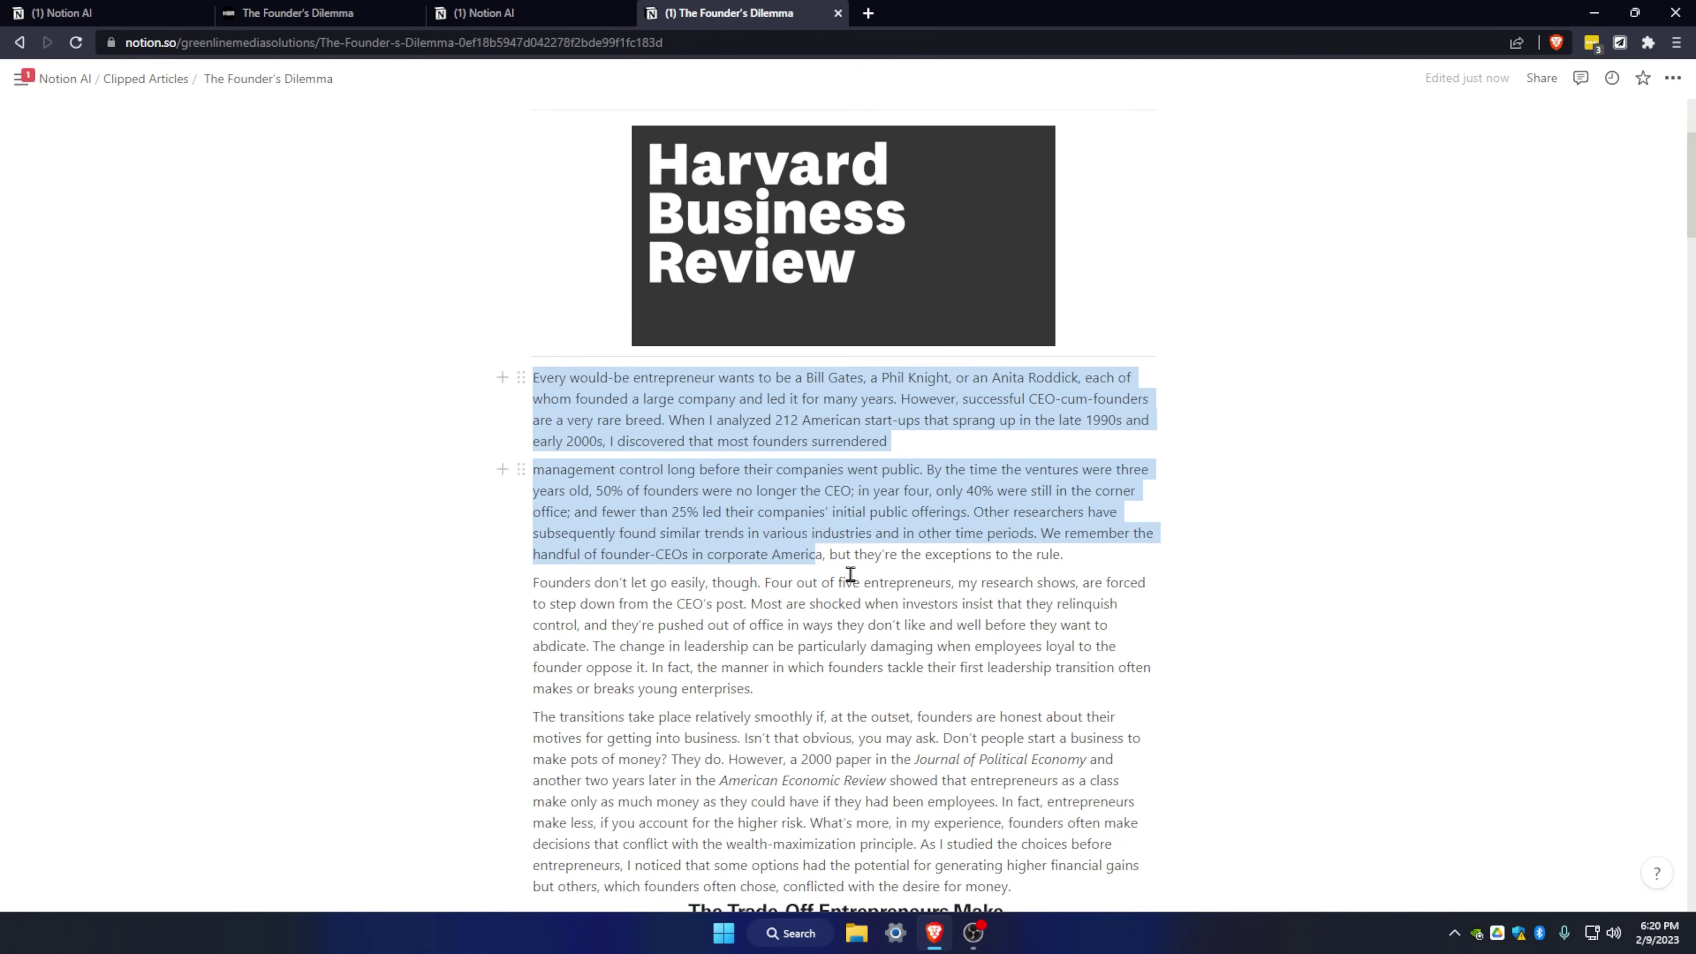
scroll(996, 667, down, 15)
scroll(991, 658, down, 15)
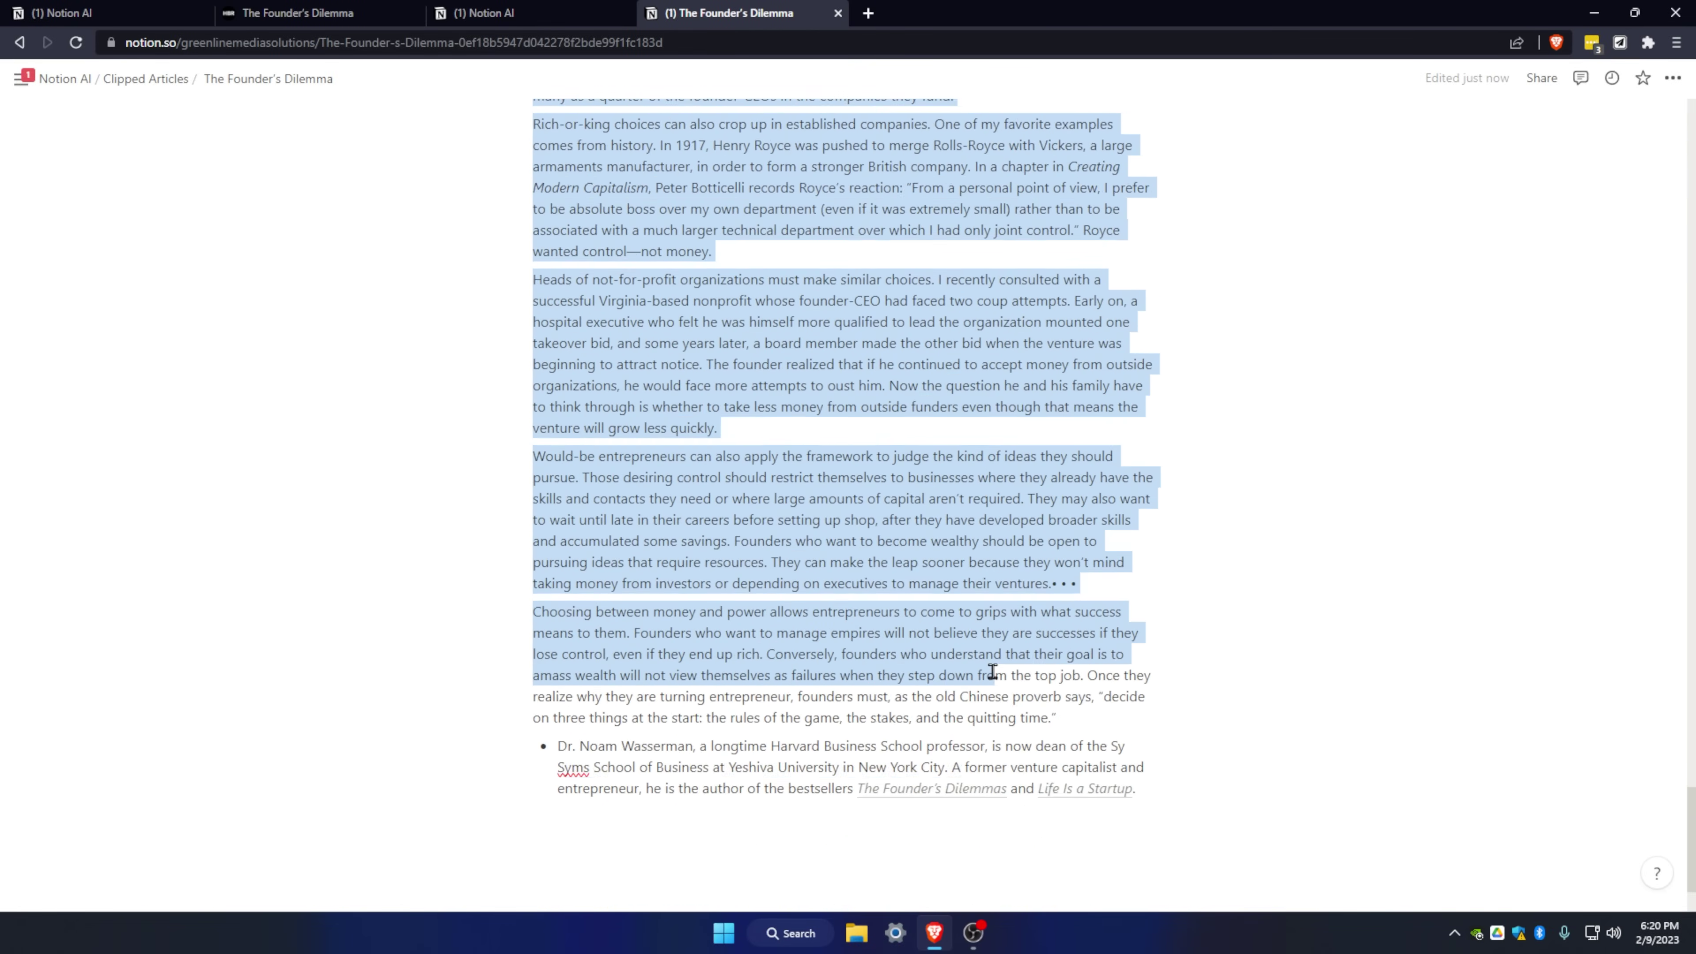
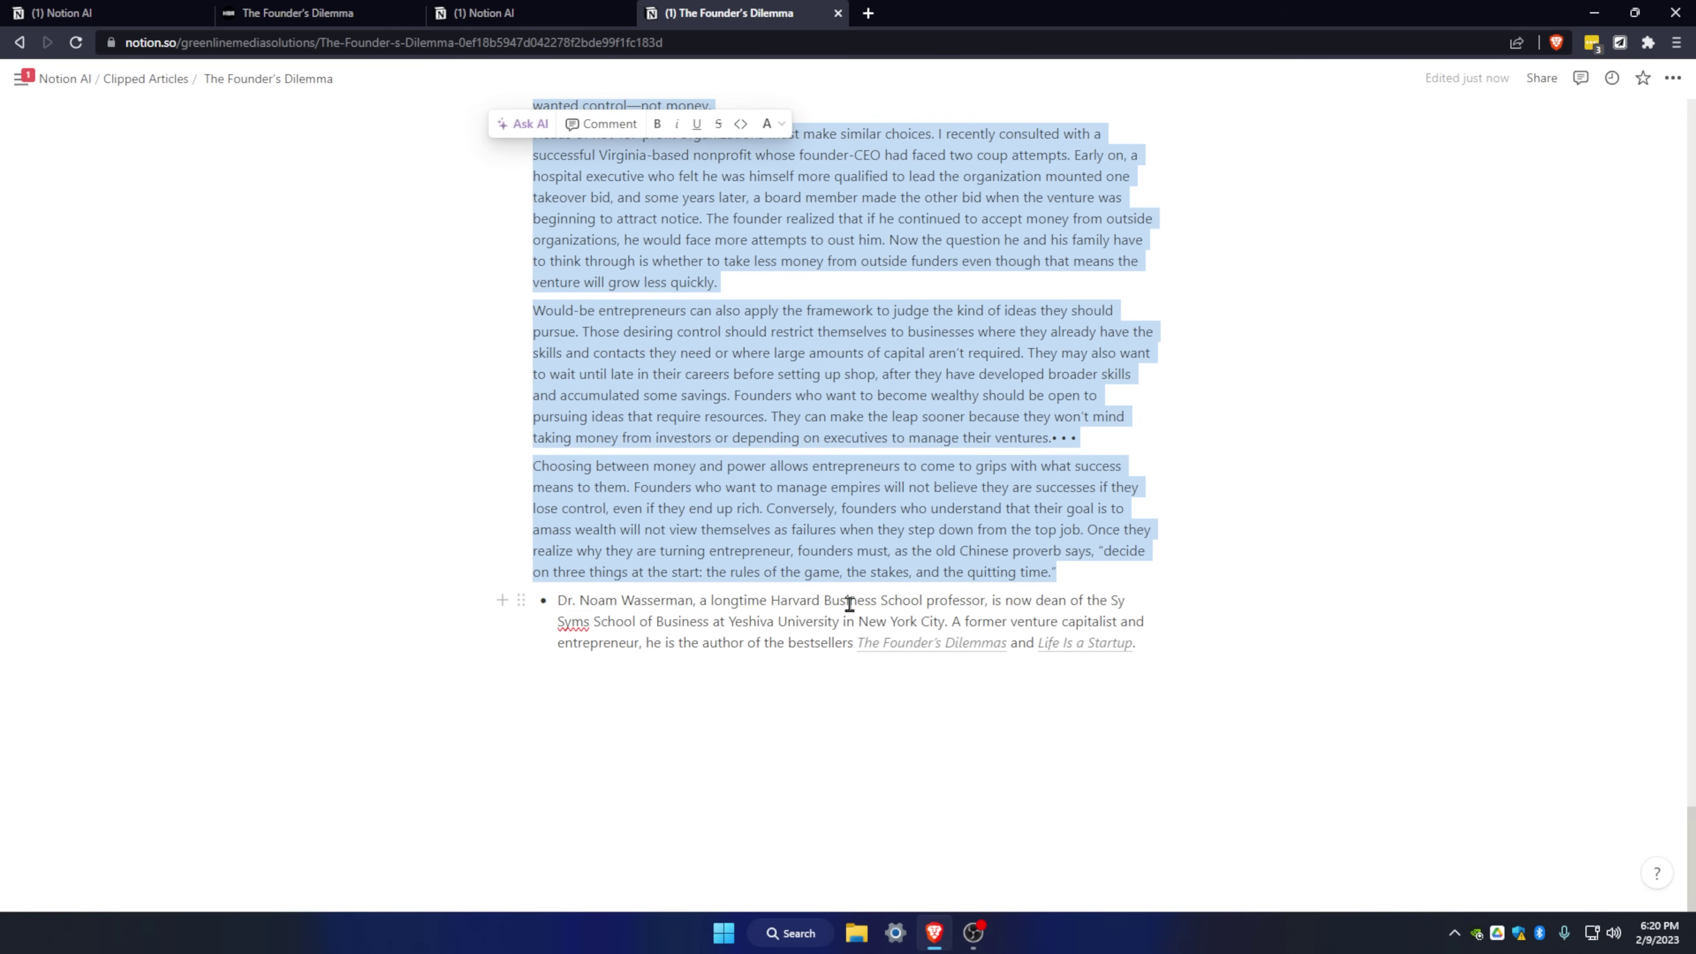
Step: Ask Notion AI to summarize the selected Founder's Dilemma closing paragraphs
click(524, 124)
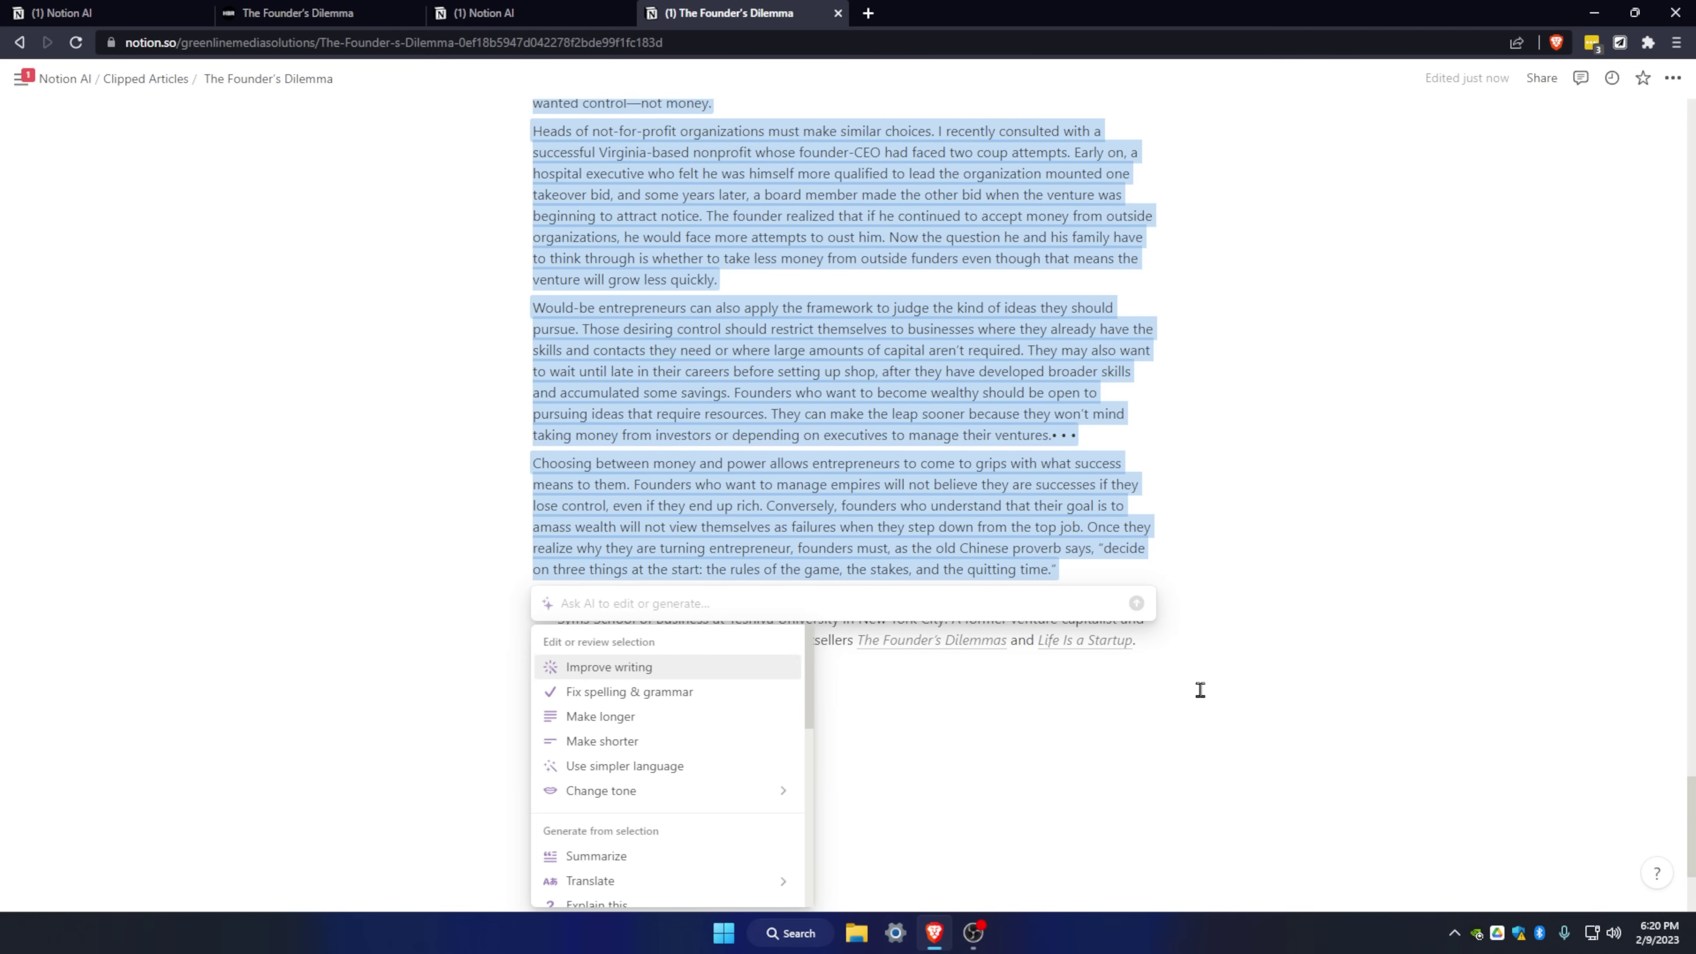
text(summarize)
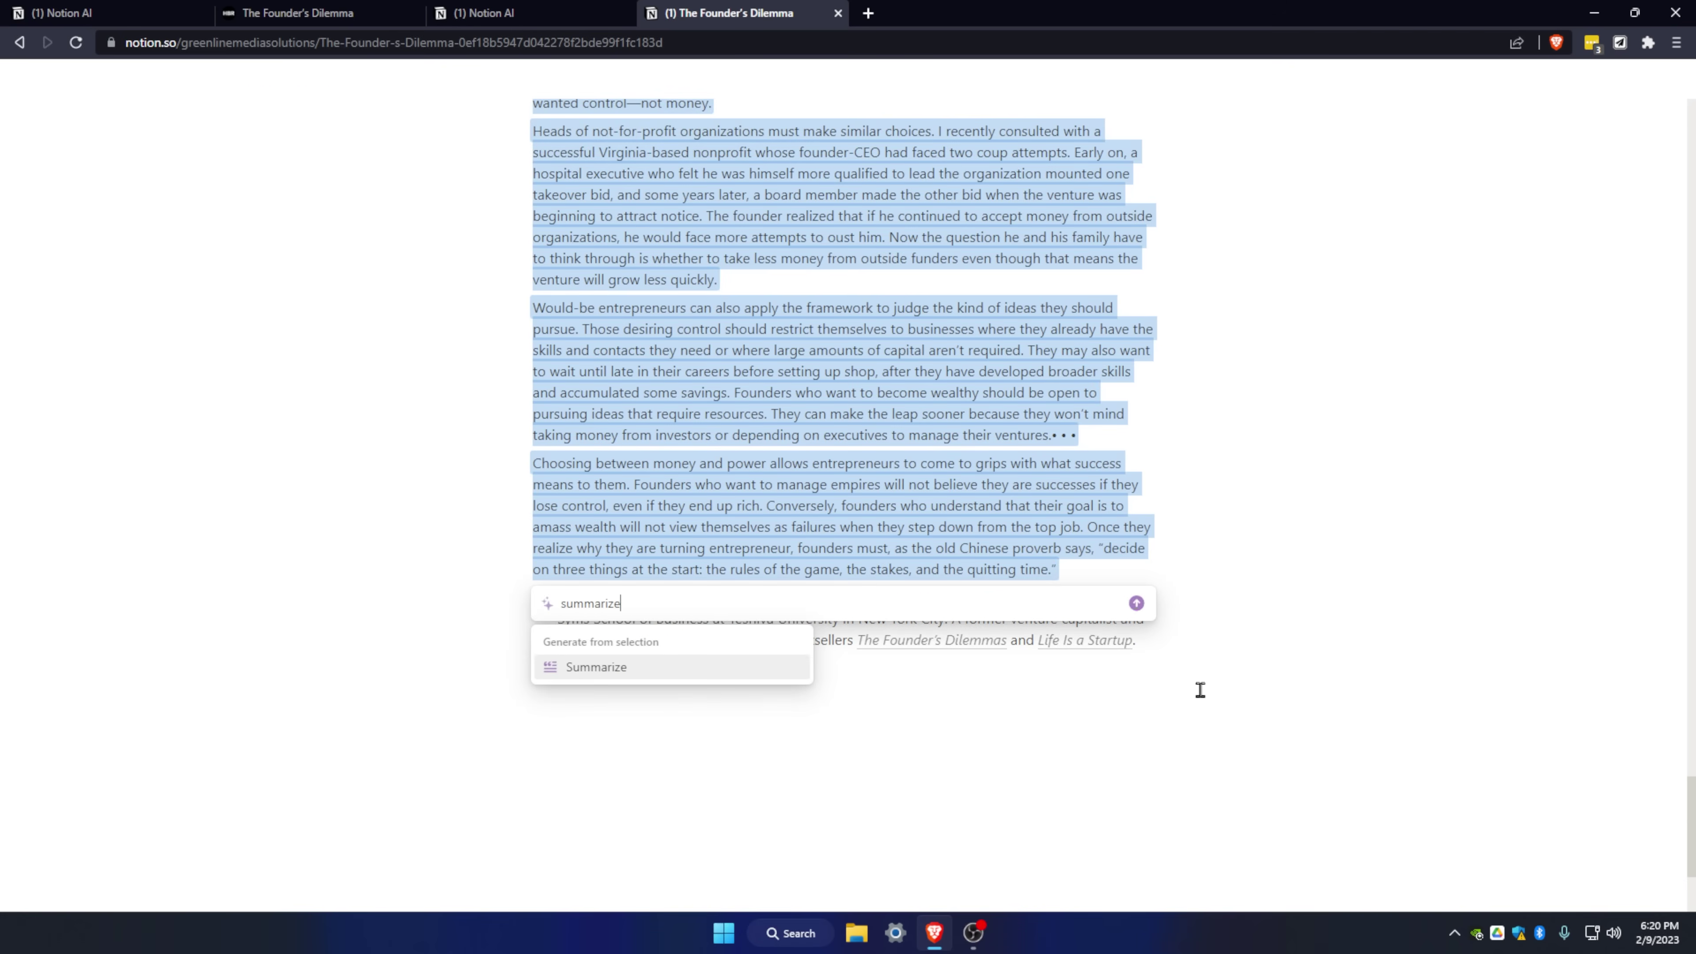
key(Return)
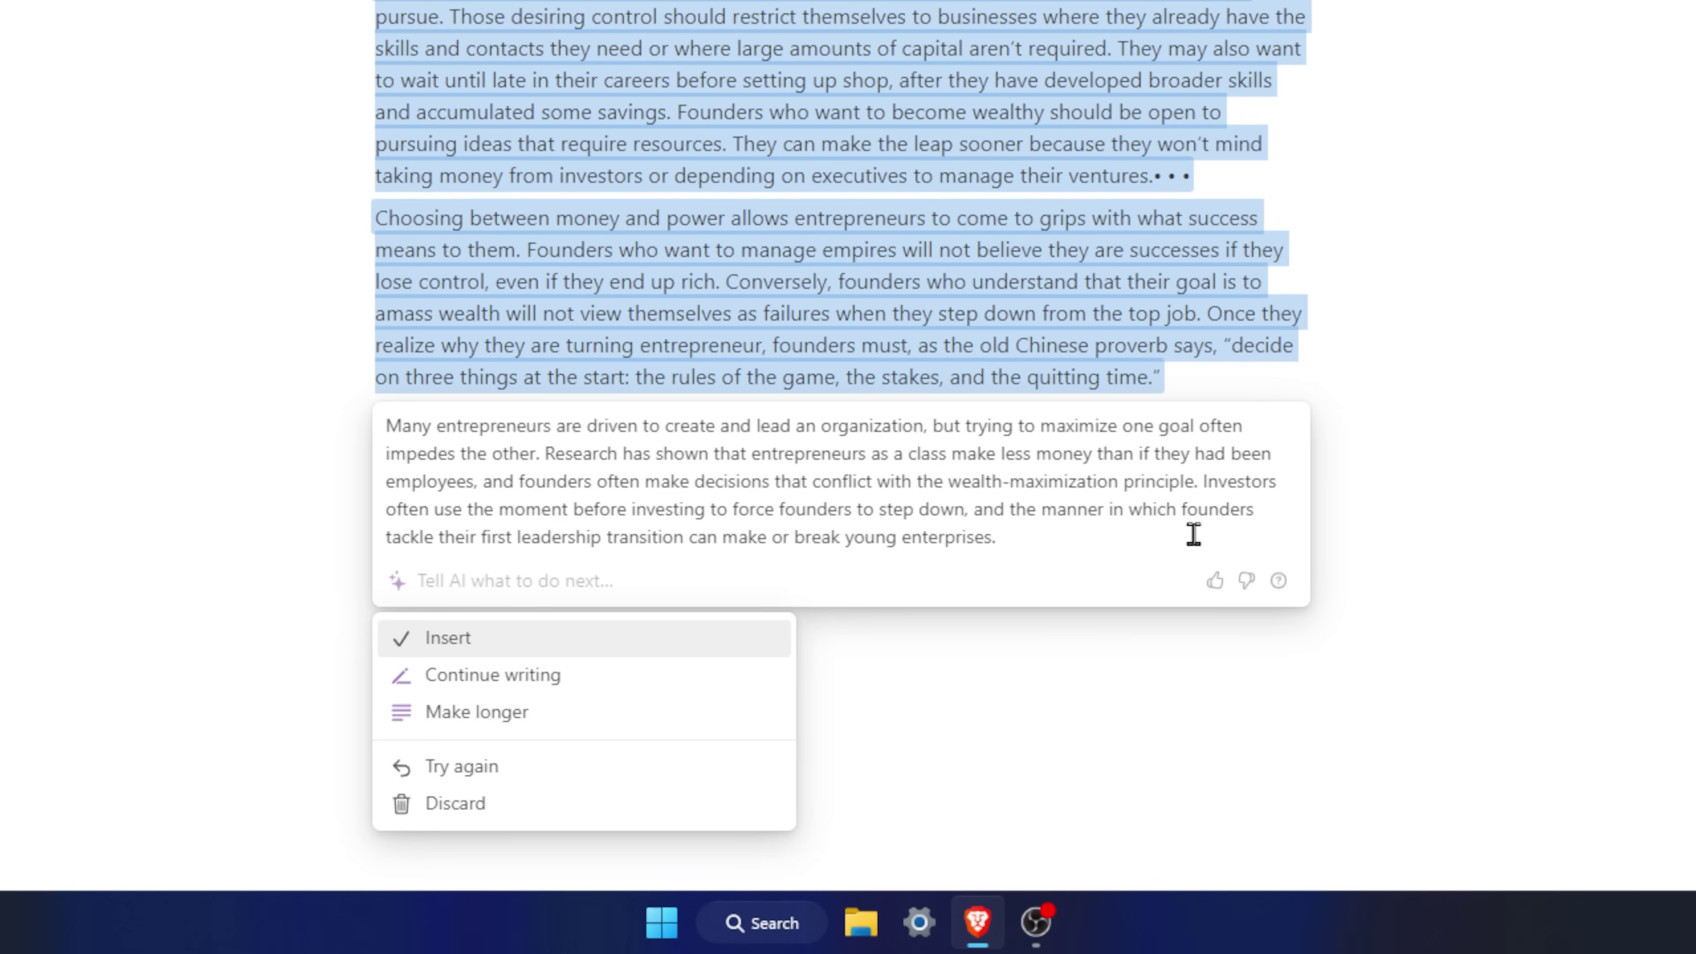
Step: Insert the AI summary into the page, bold it, and move it below the author biography bullet
drag(1023, 538, 367, 420)
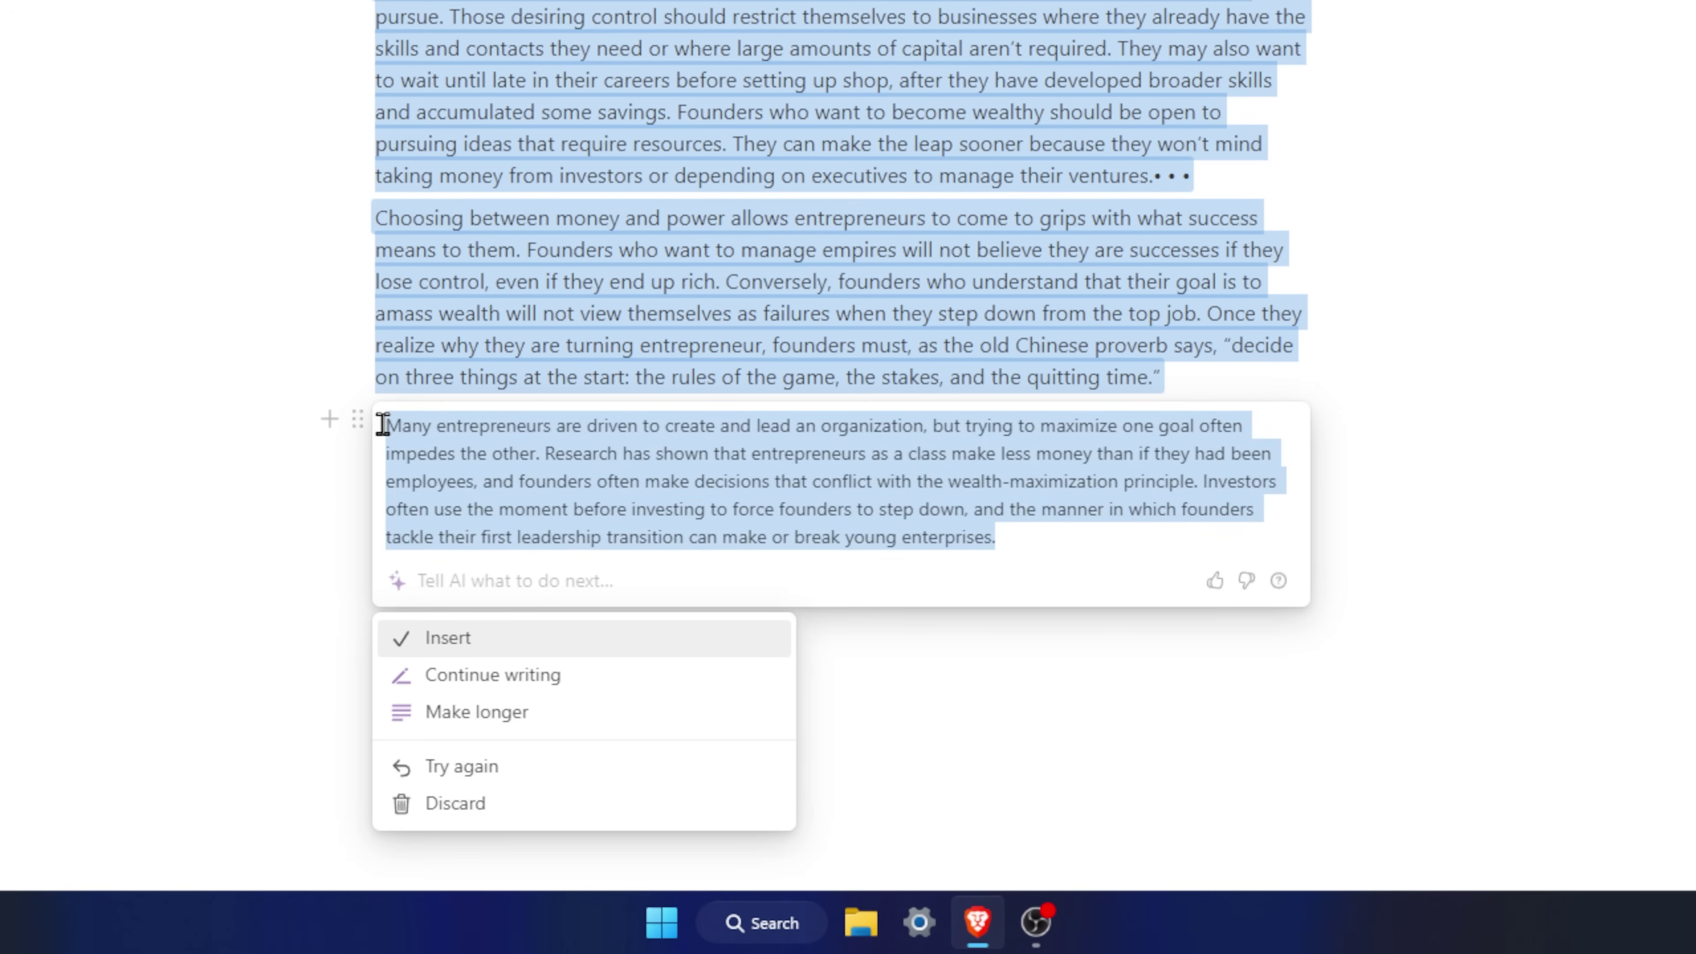
click(469, 647)
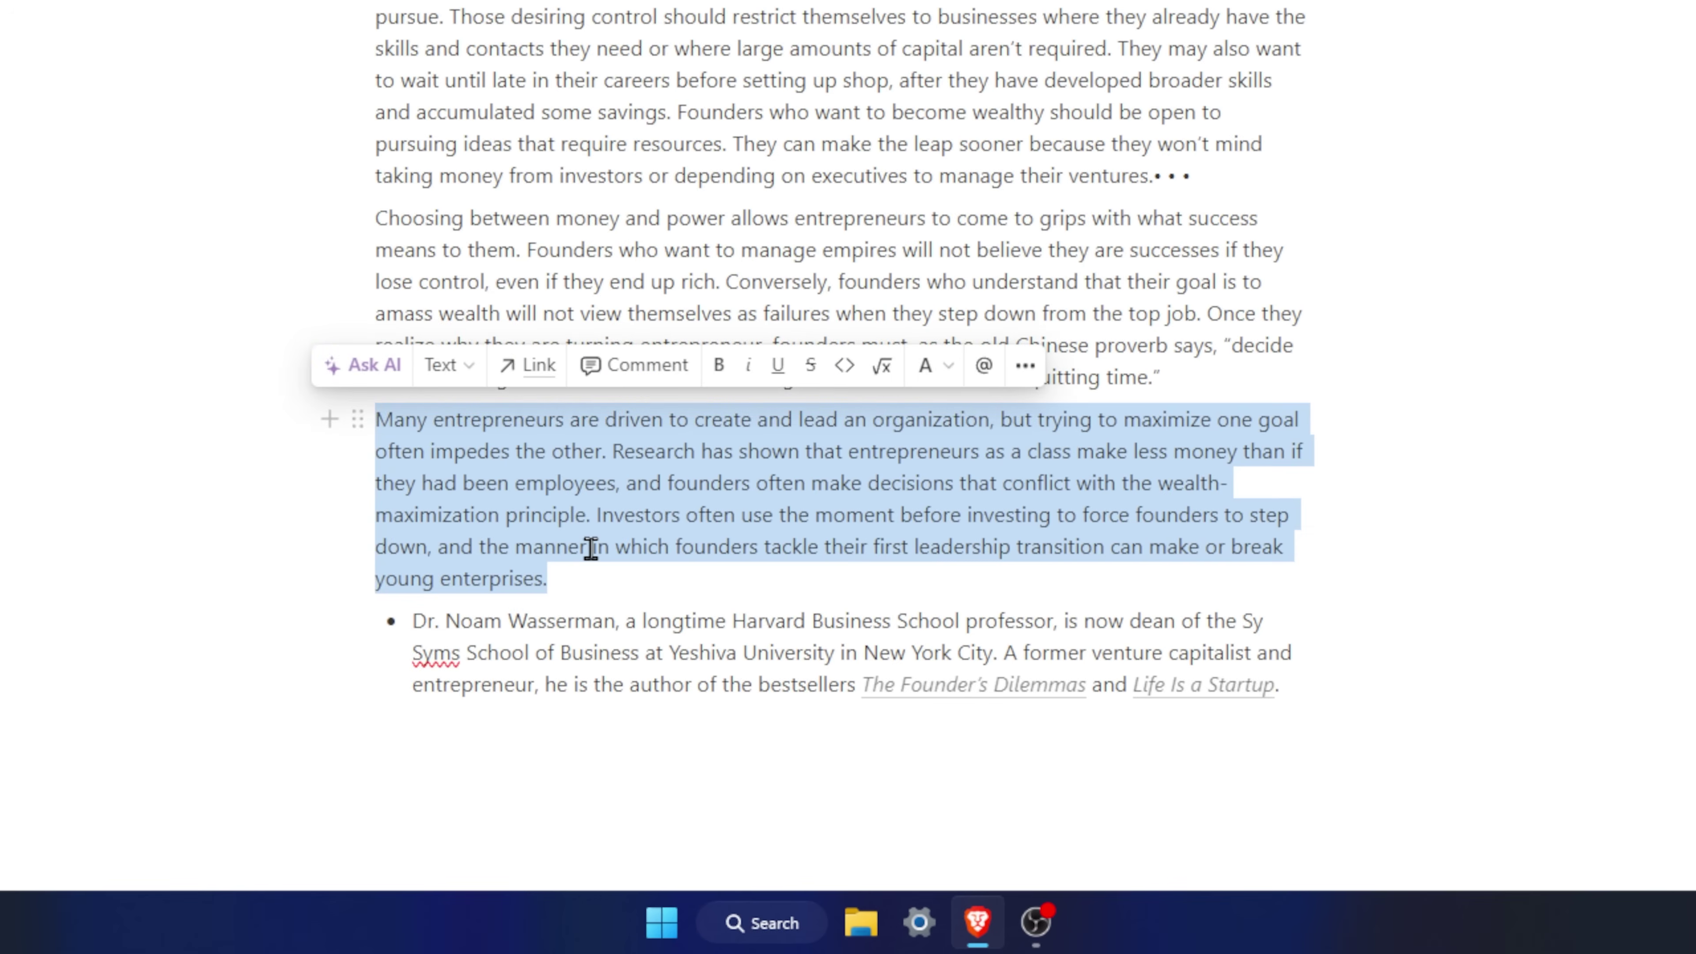
key(ctrl+b)
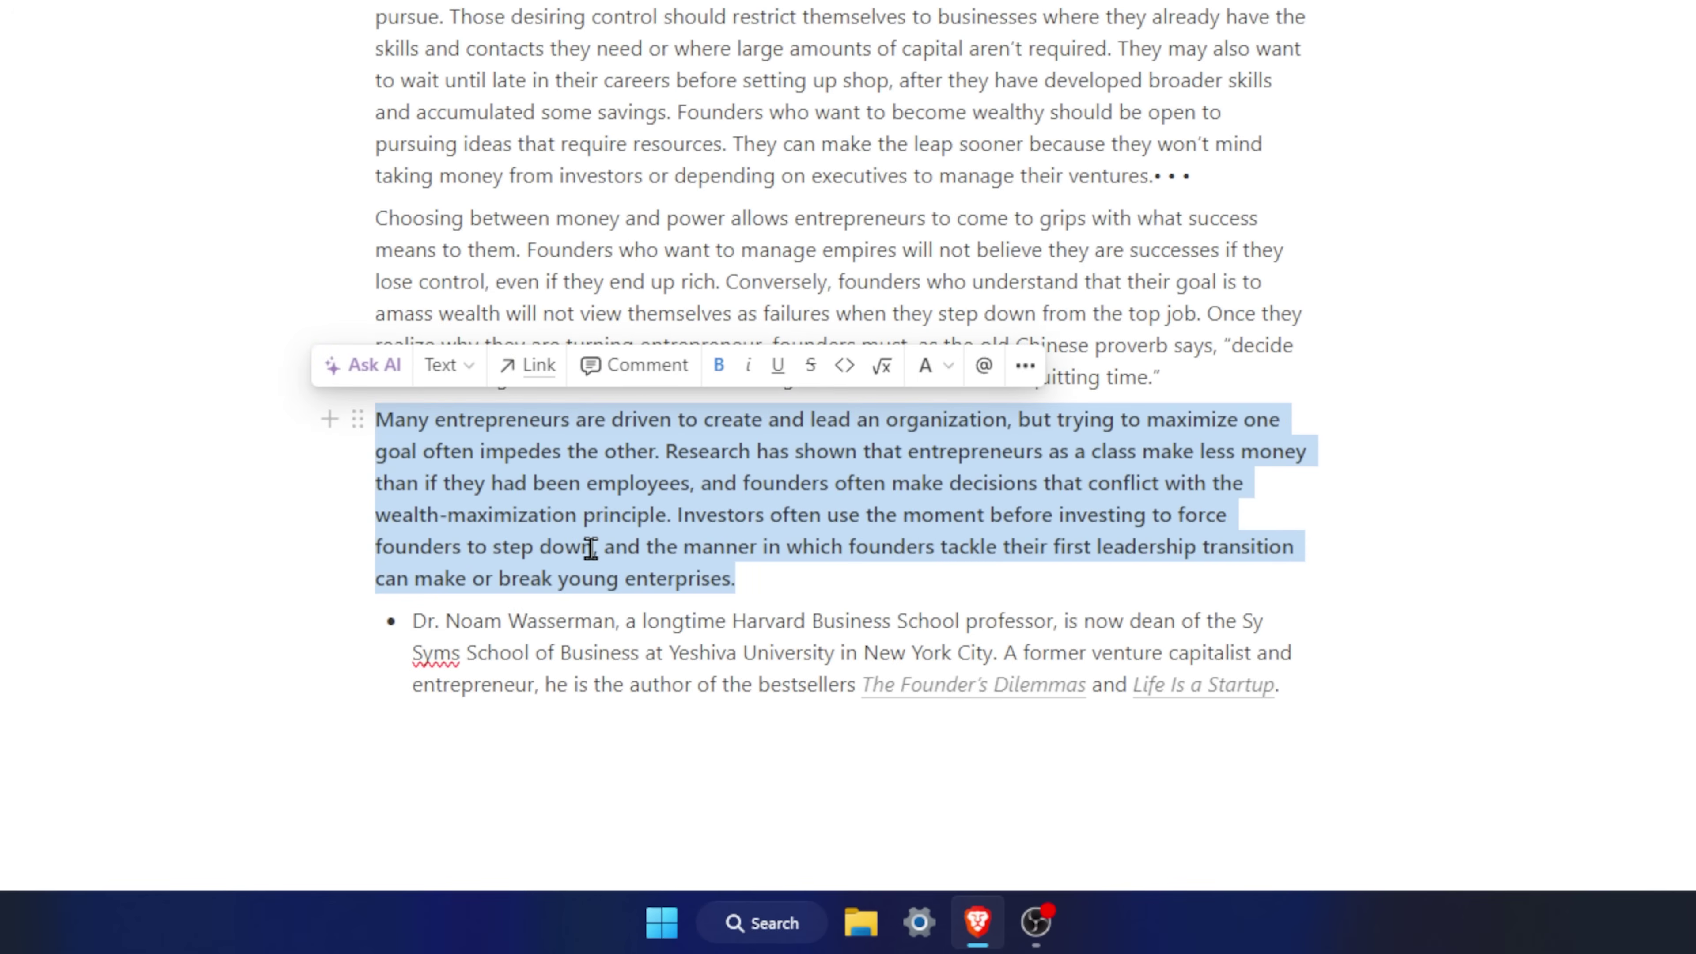
drag(358, 418, 422, 718)
Step: Add a 'Summary' line after the author bullet and turn it into a Heading 3
click(1343, 488)
key(Return)
key(Return)
key(Return)
text(Summa)
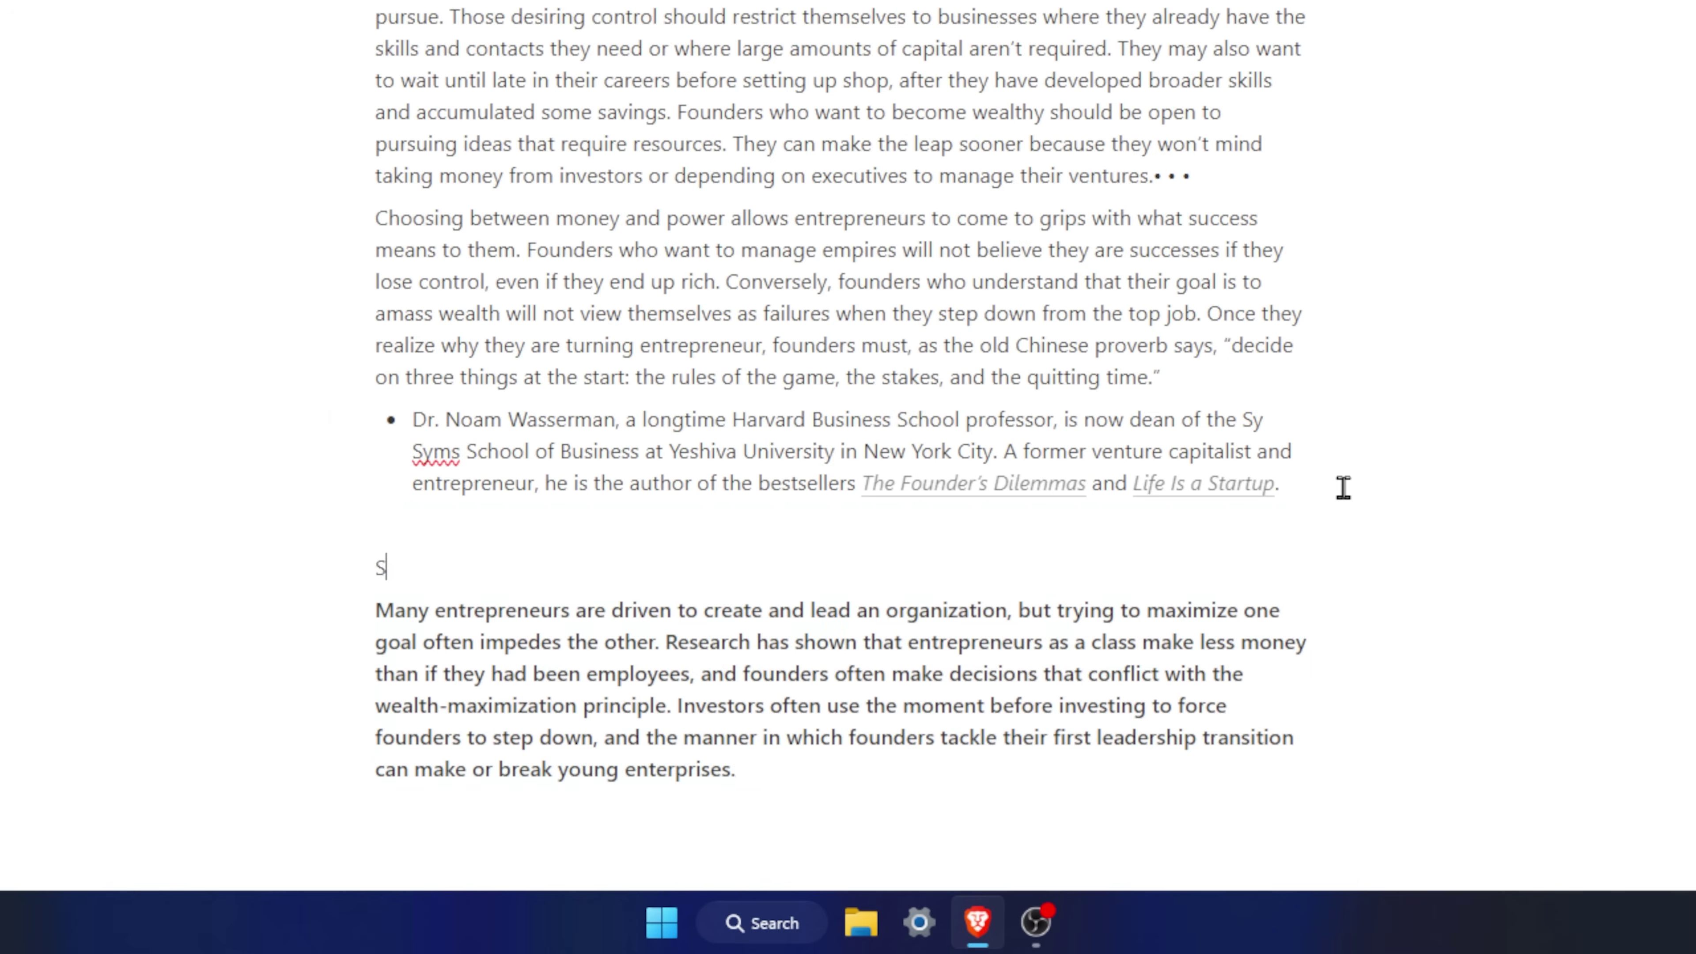
text(ry)
drag(618, 694, 530, 693)
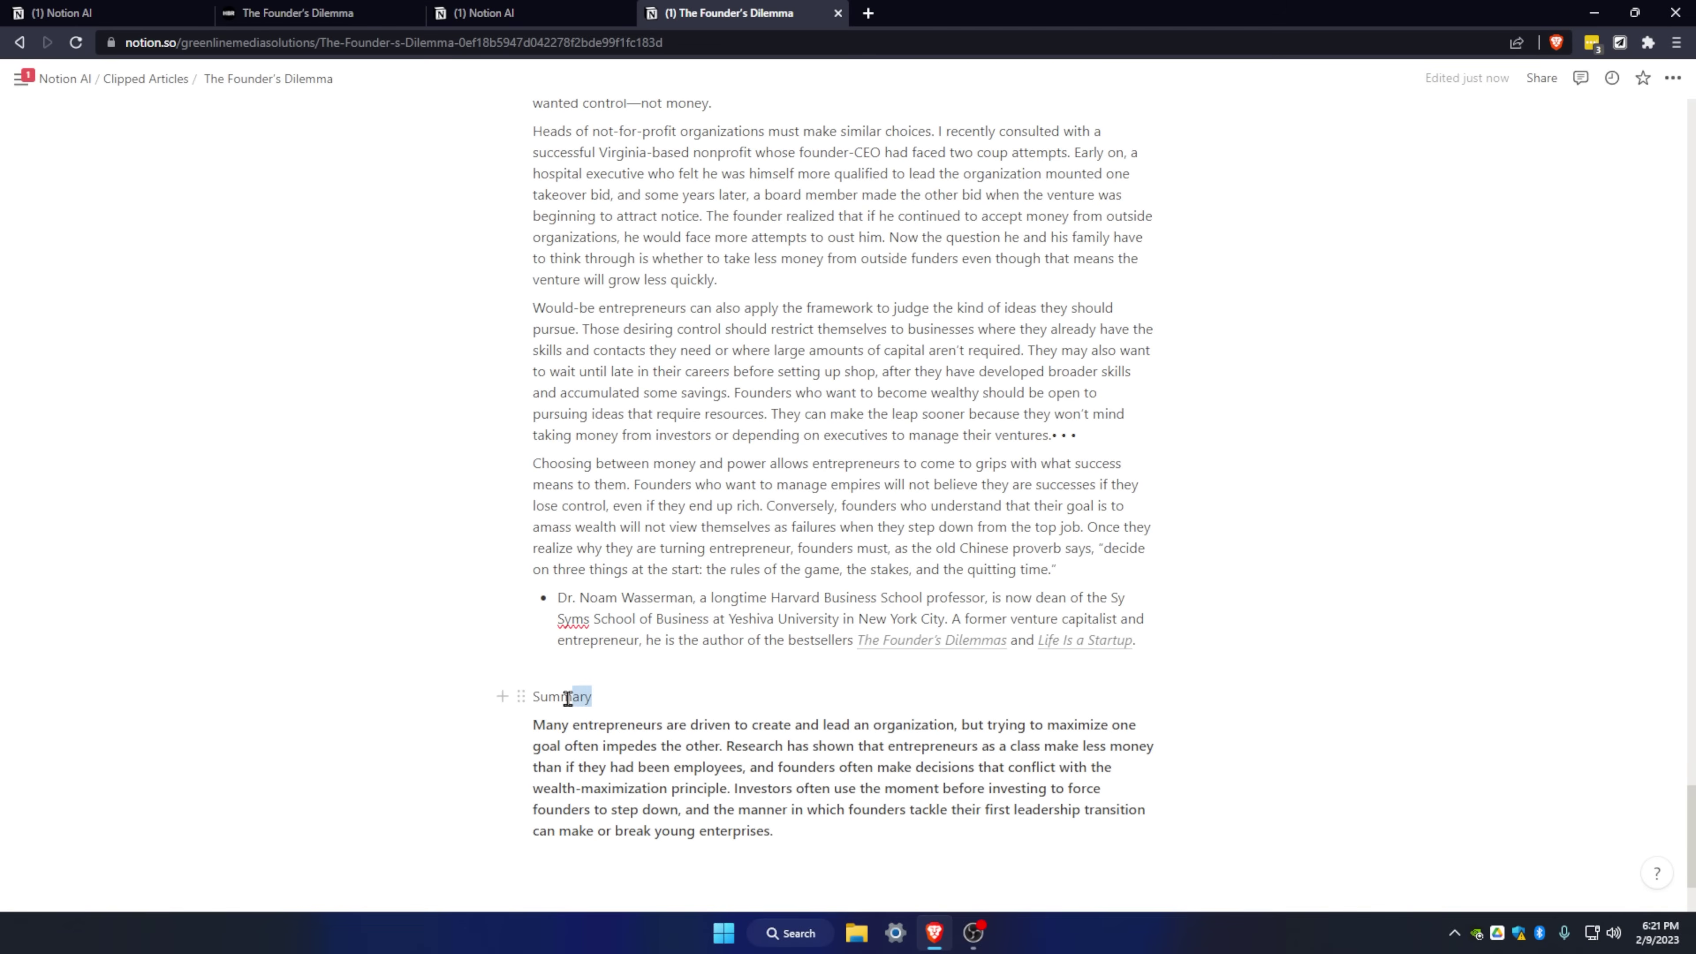
click(577, 662)
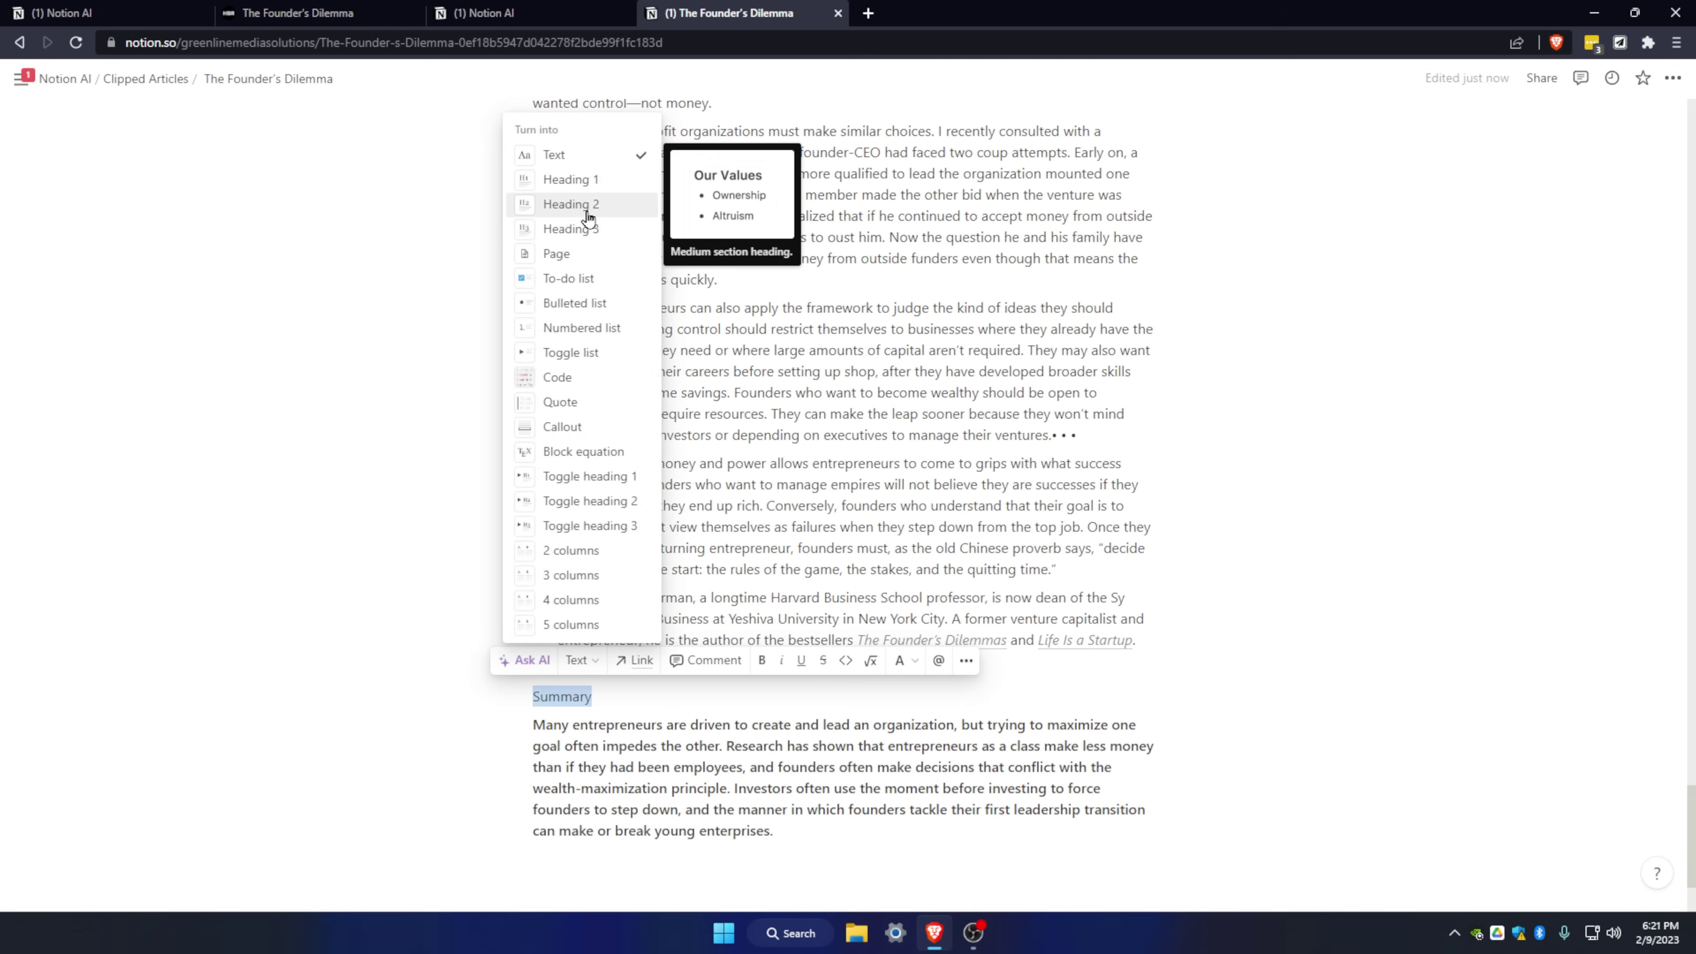
click(590, 228)
scroll(1173, 575, down, 2)
scroll(942, 504, up, 15)
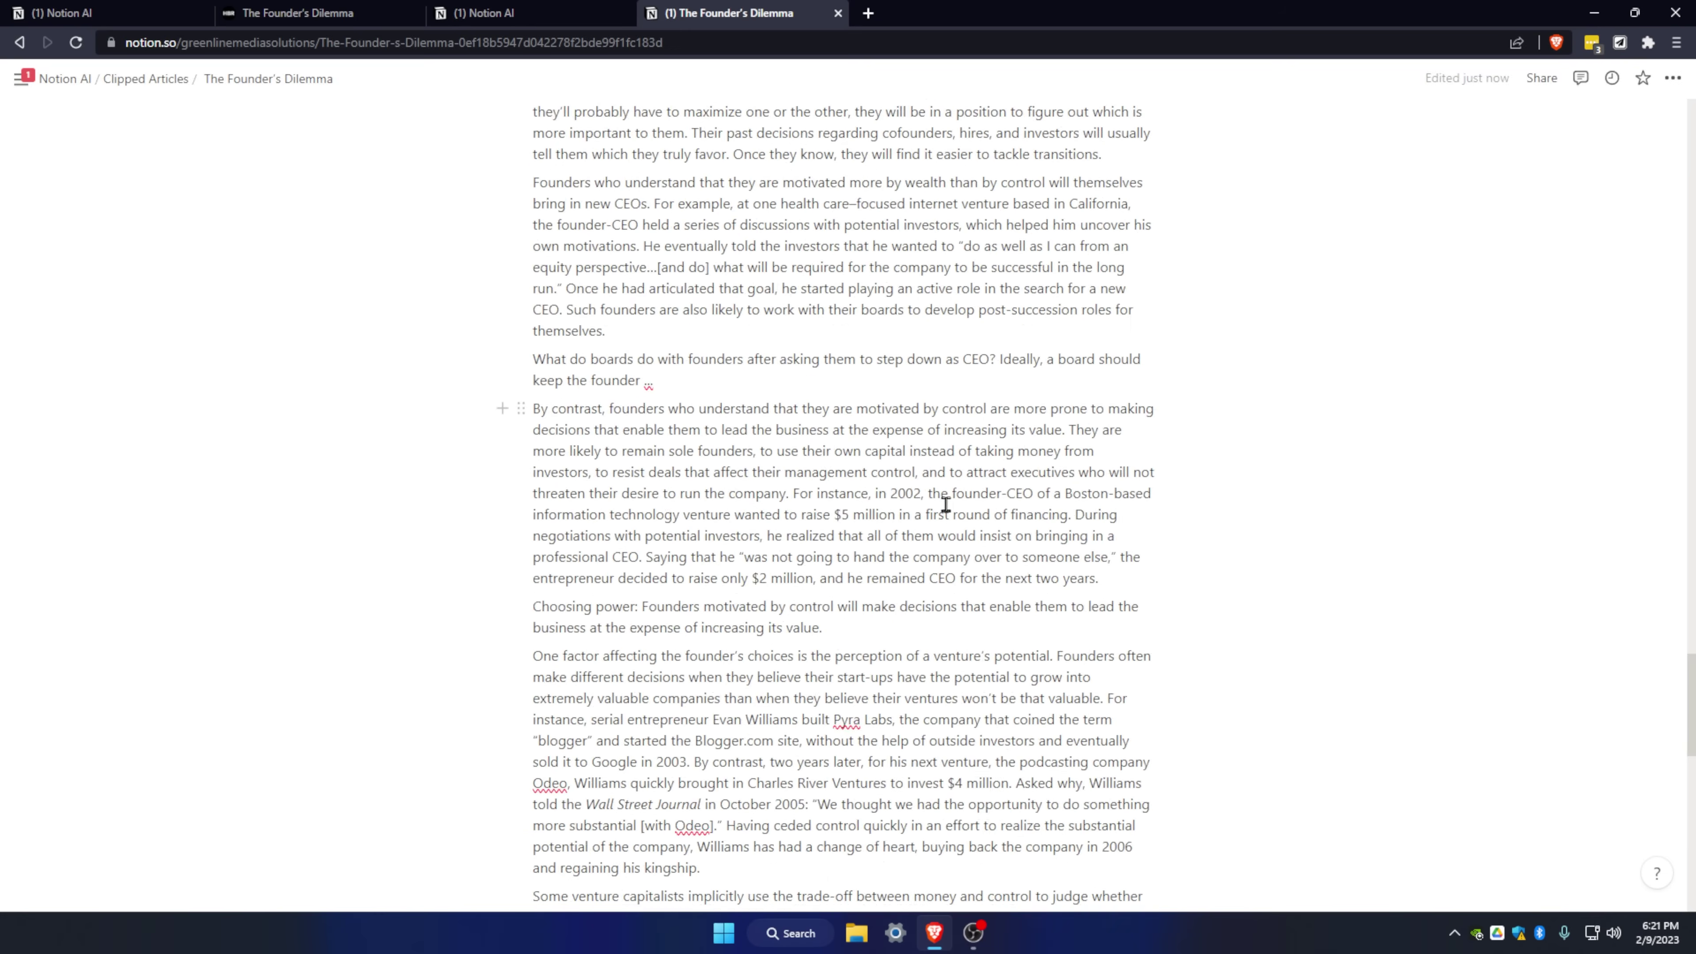
scroll(941, 498, up, 20)
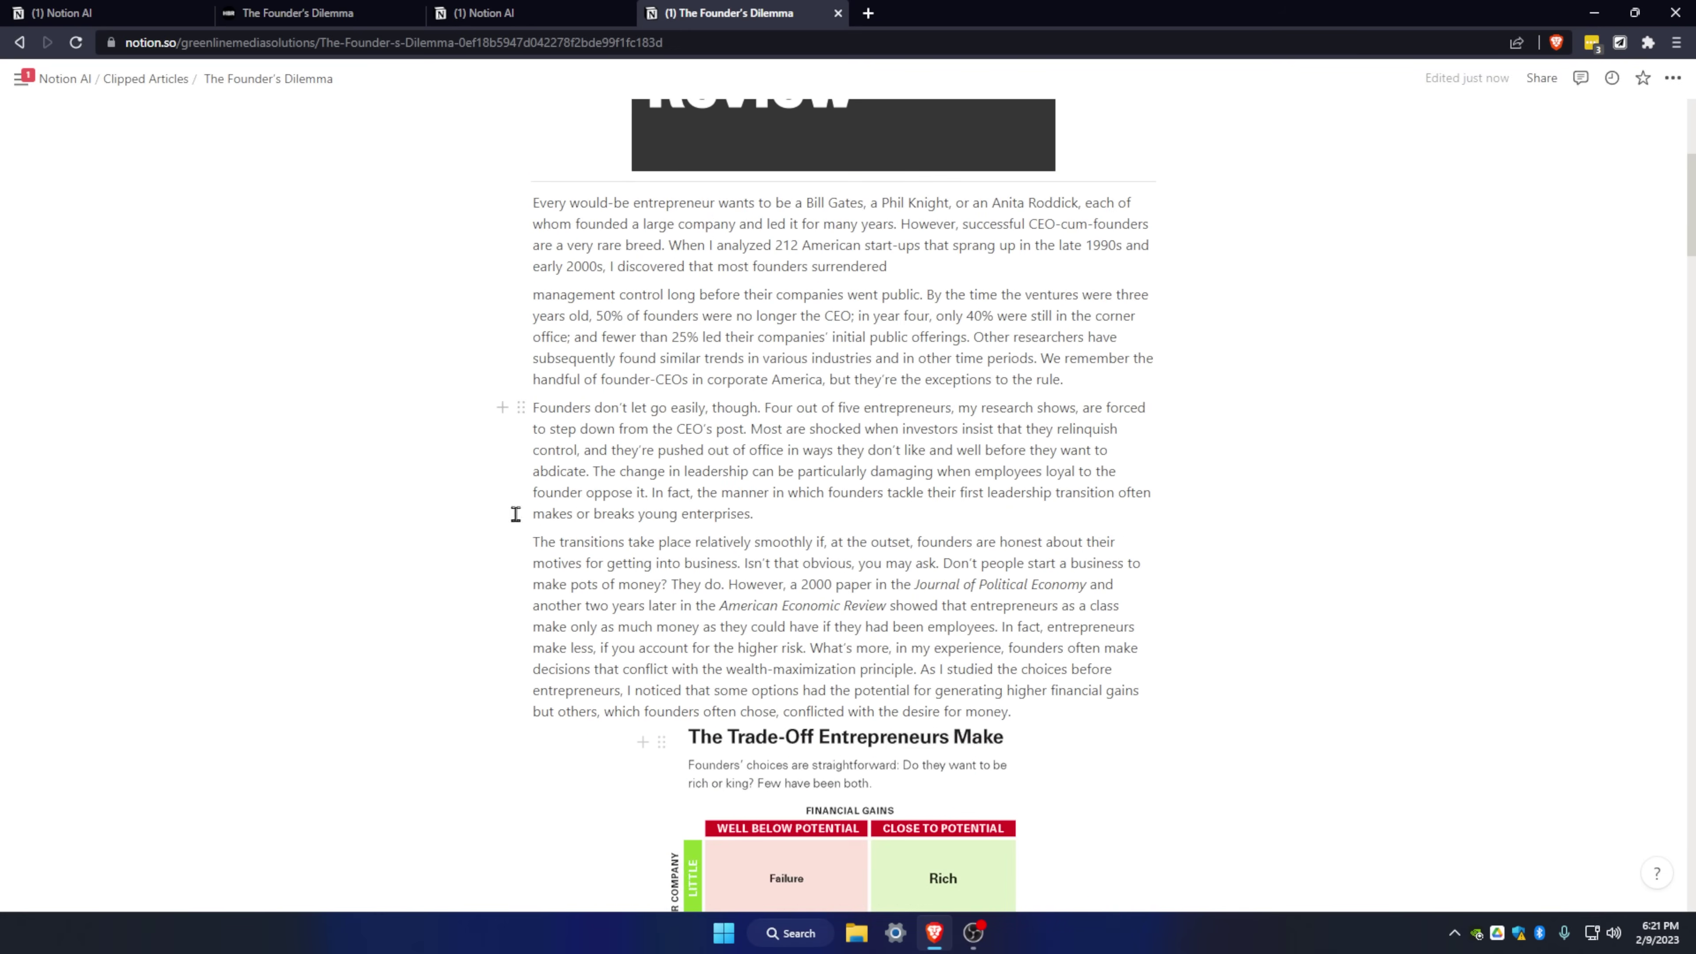
scroll(783, 601, down, 20)
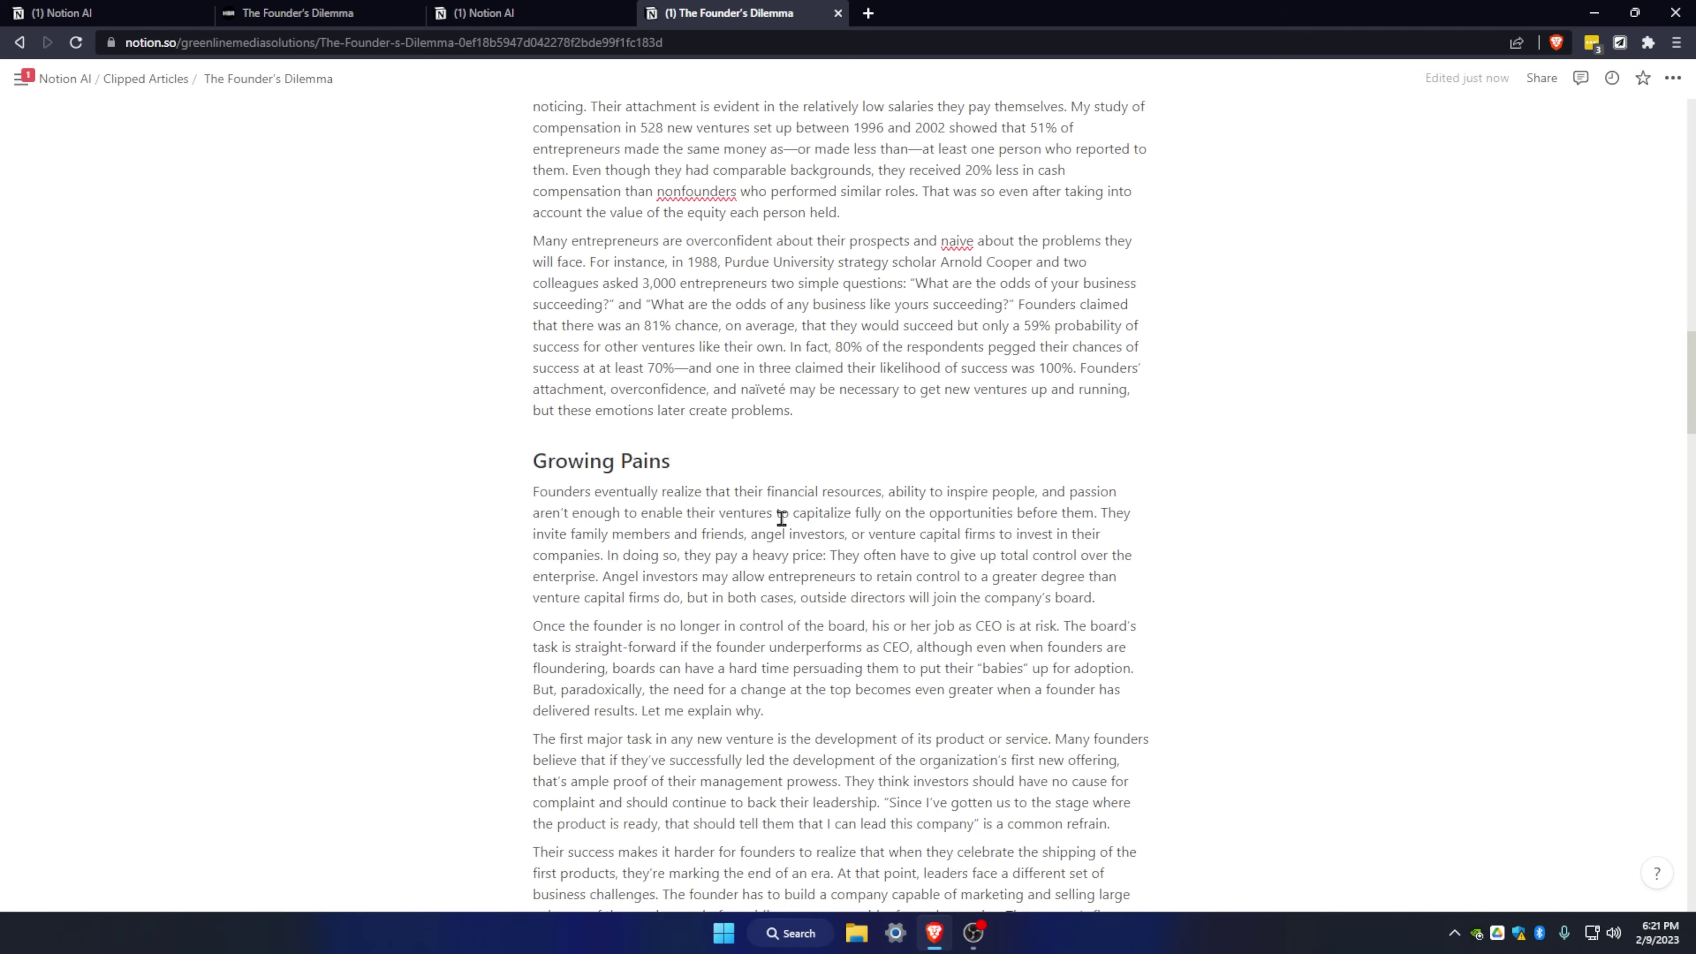
scroll(780, 518, down, 15)
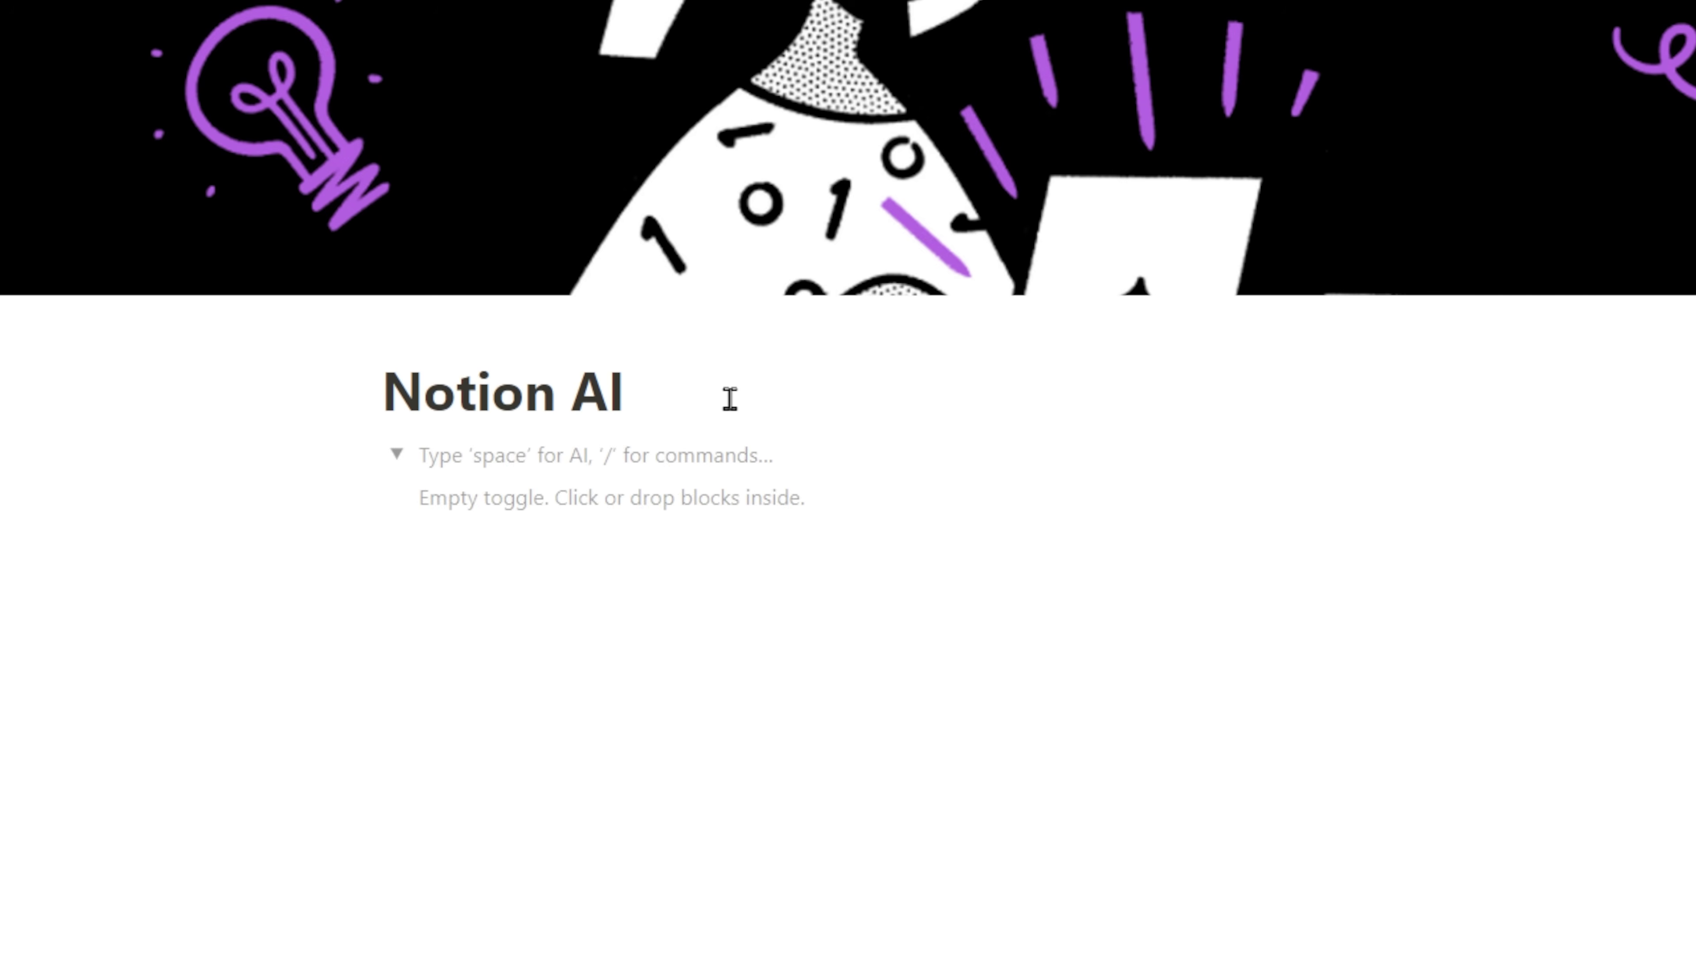
Step: Create an 'Hours Converter' toggle holding 'Convert 10 hours and 12 minutes into a decimal.'
text(H)
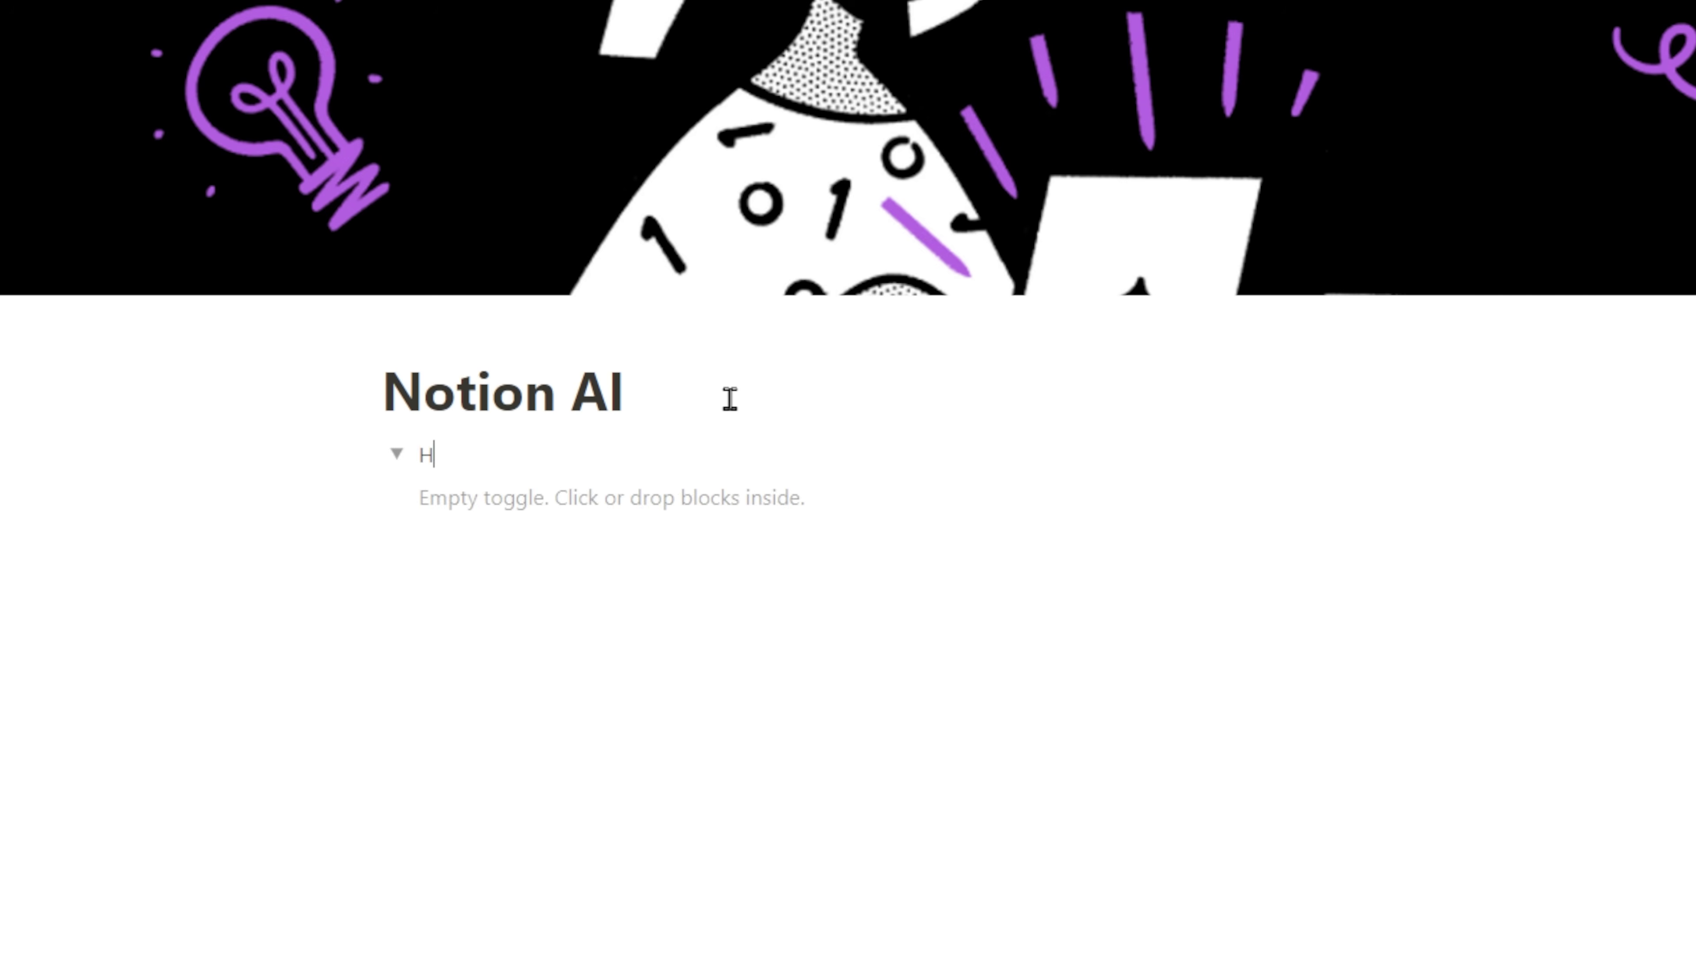
text(ours Converter)
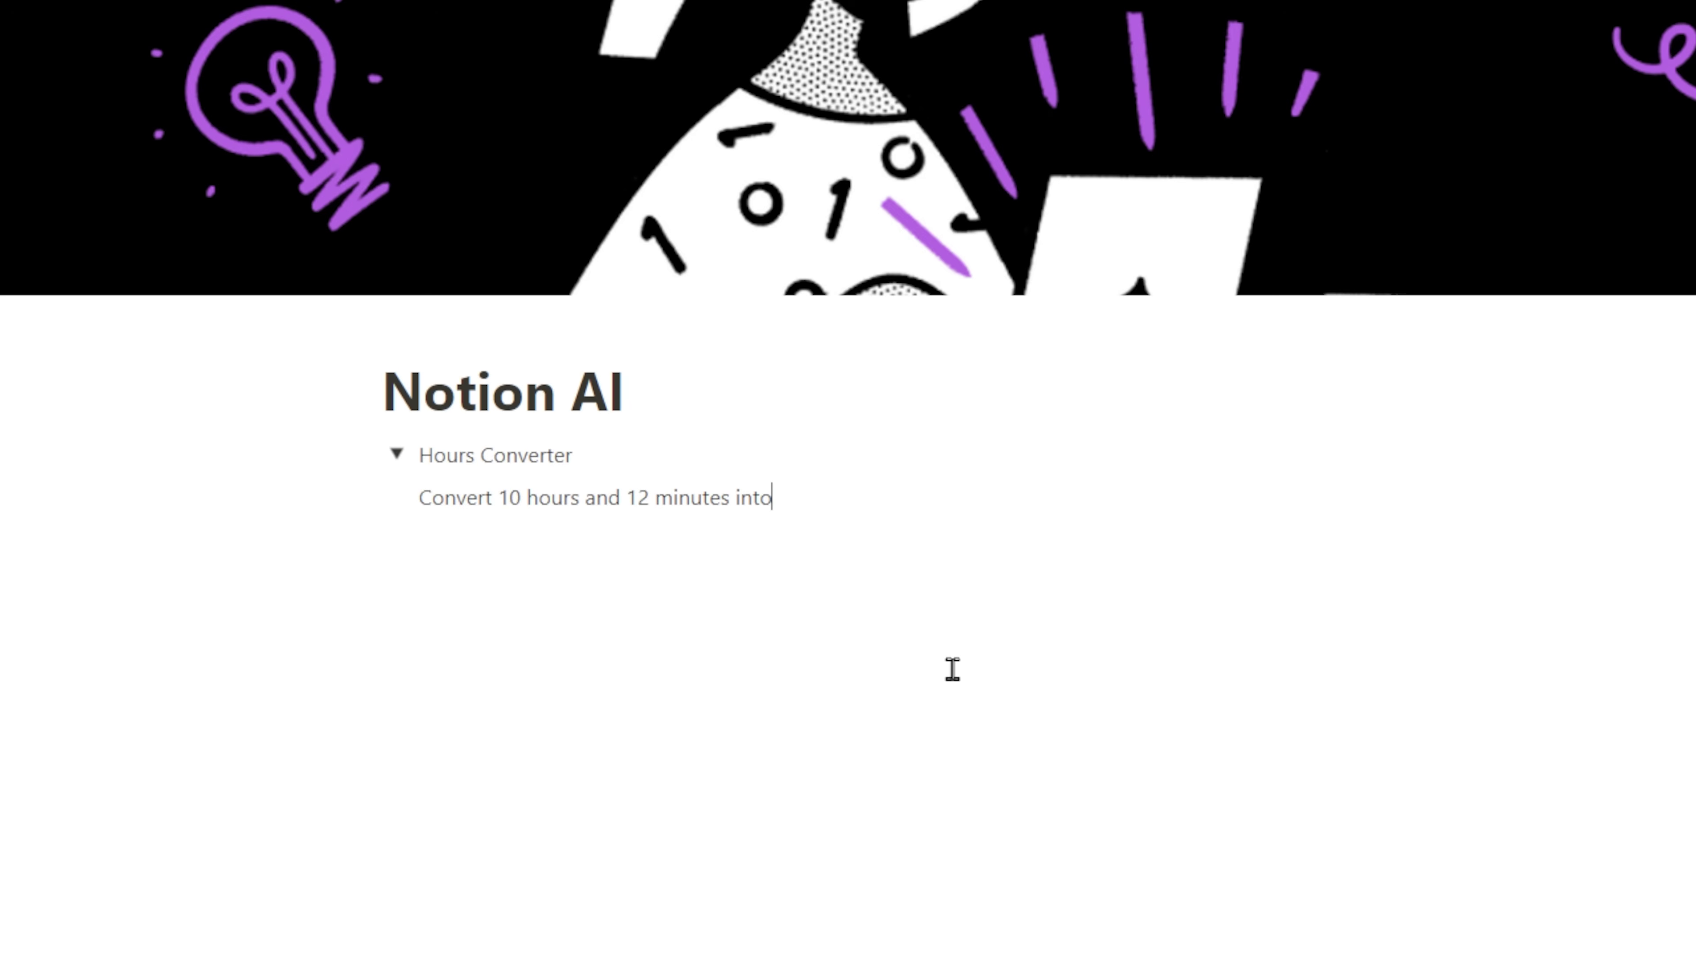
text(a decimal.)
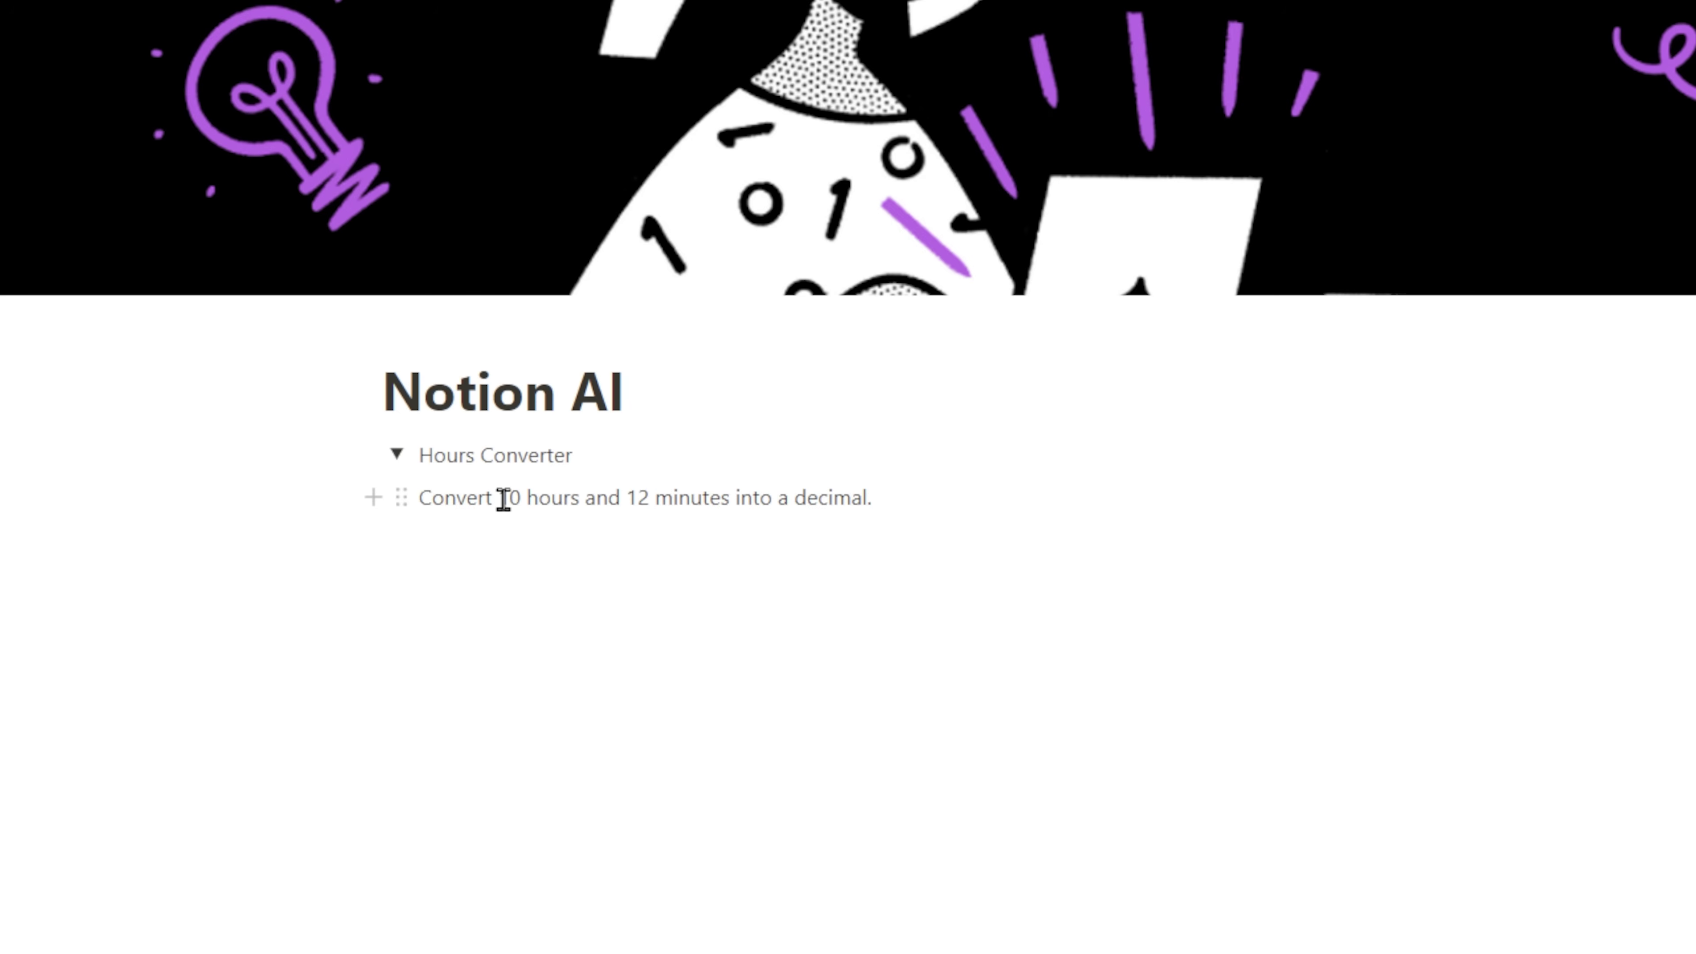
drag(498, 498, 520, 498)
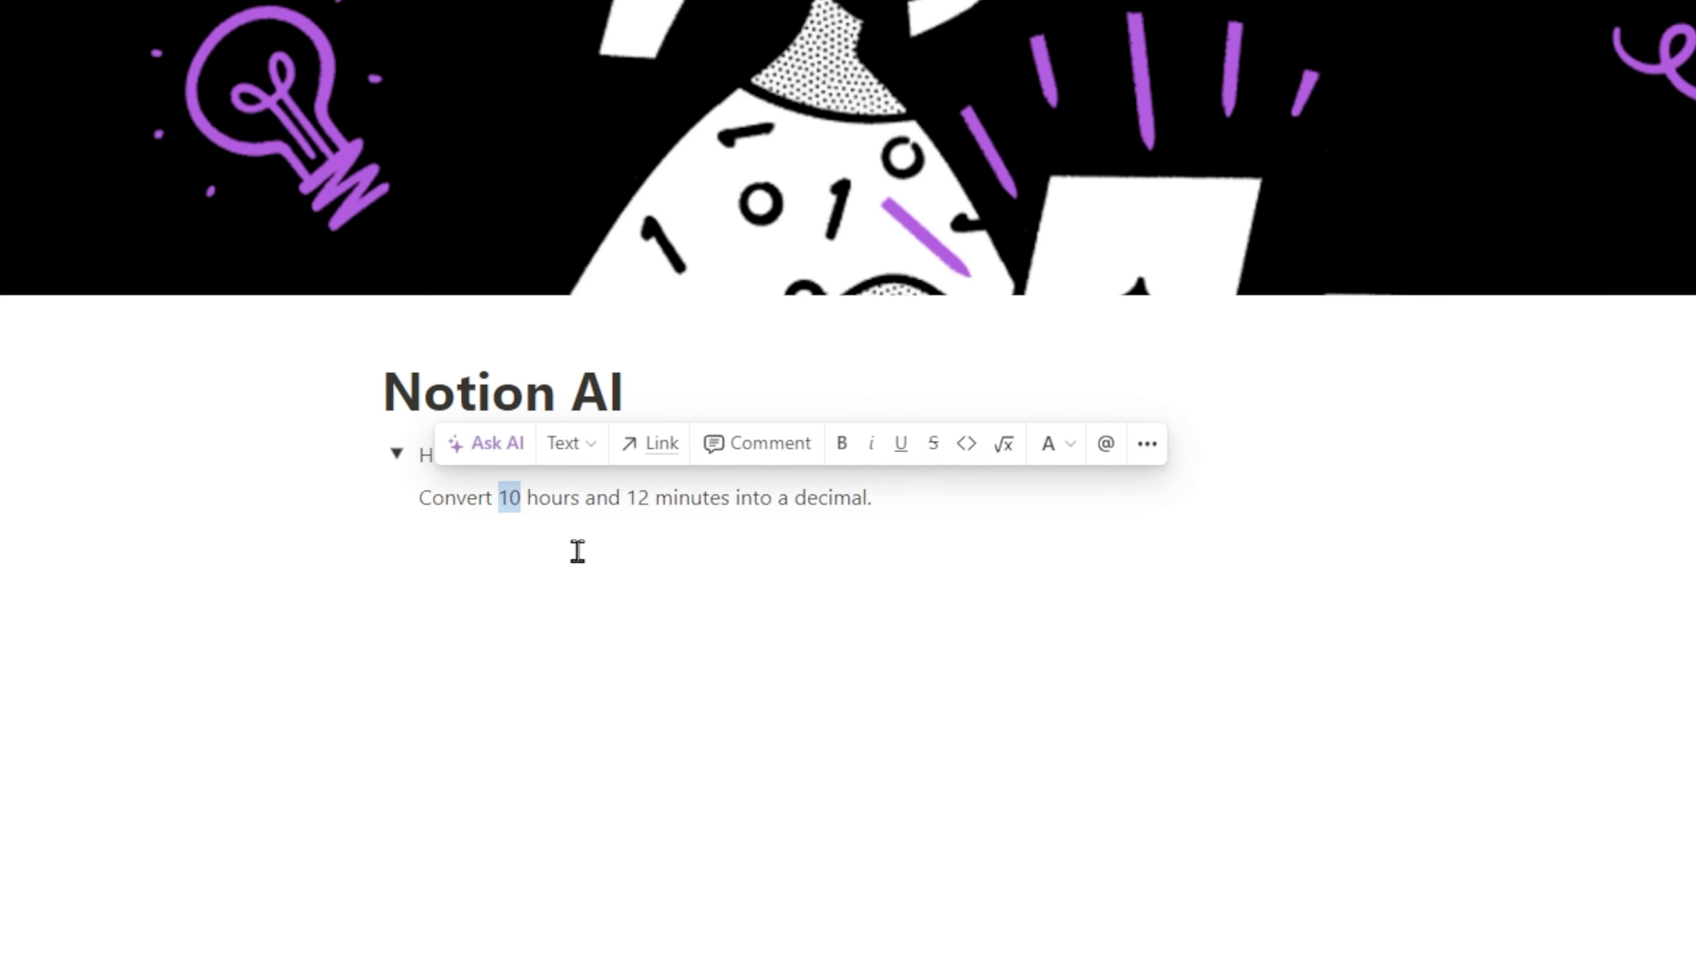
Step: Change the prompt's values from 10 hours and 12 minutes to 7 hours and 43 minutes
text(7)
drag(638, 497, 615, 498)
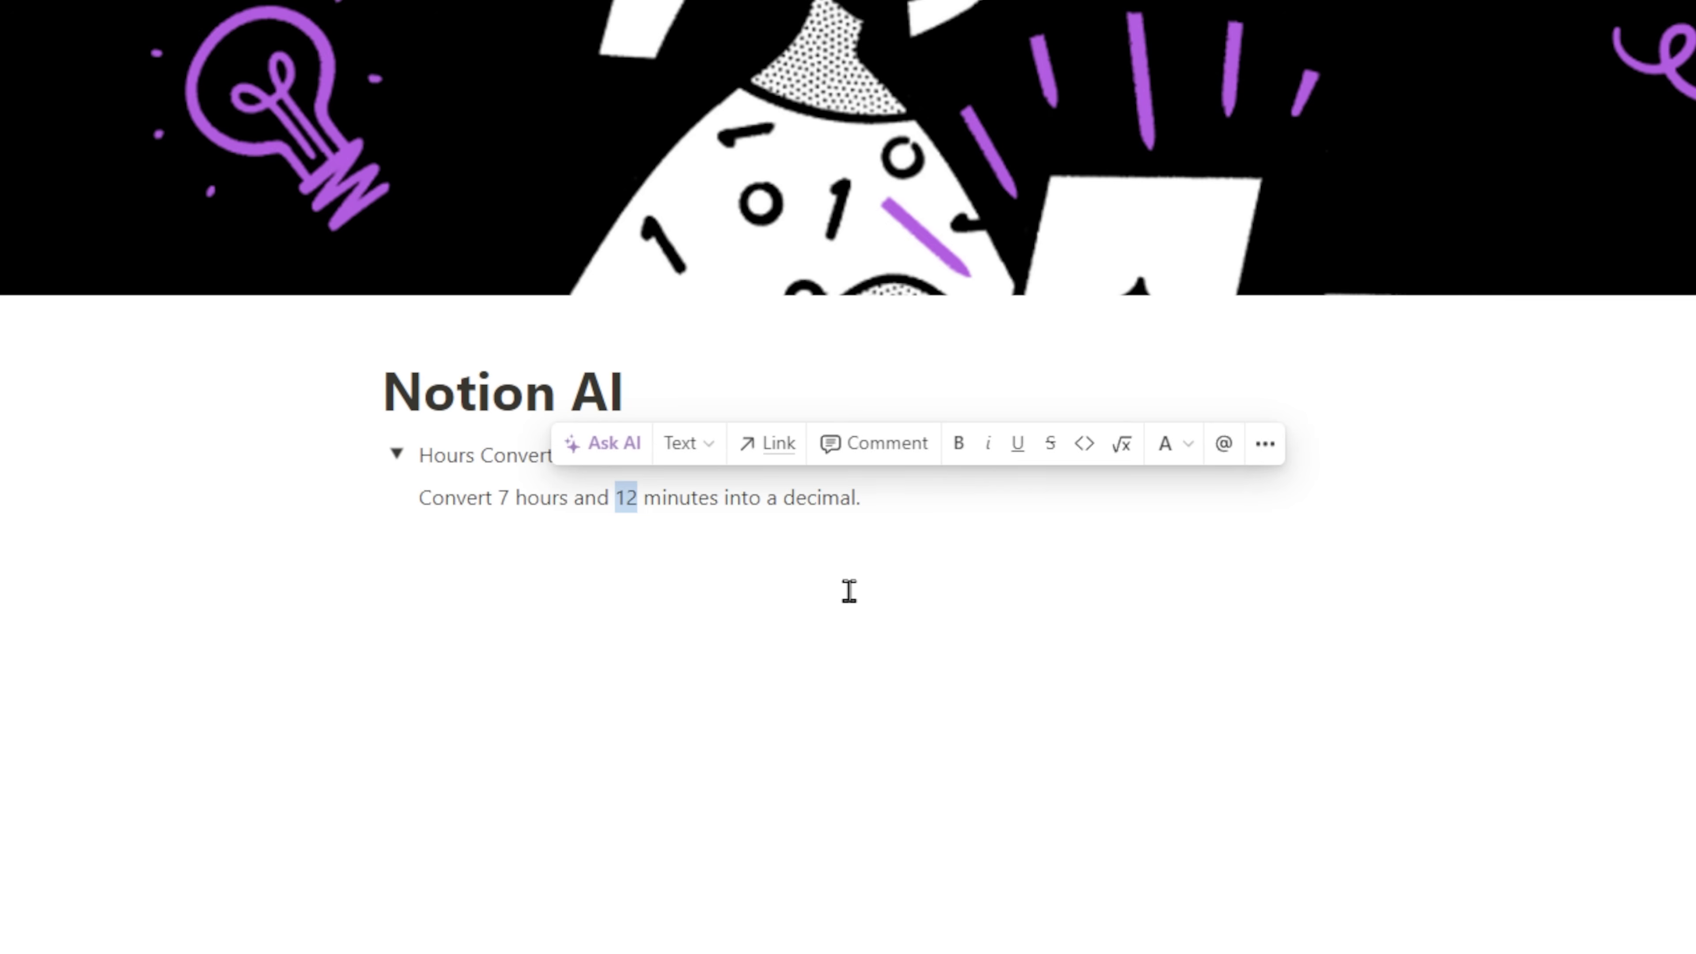
text(43)
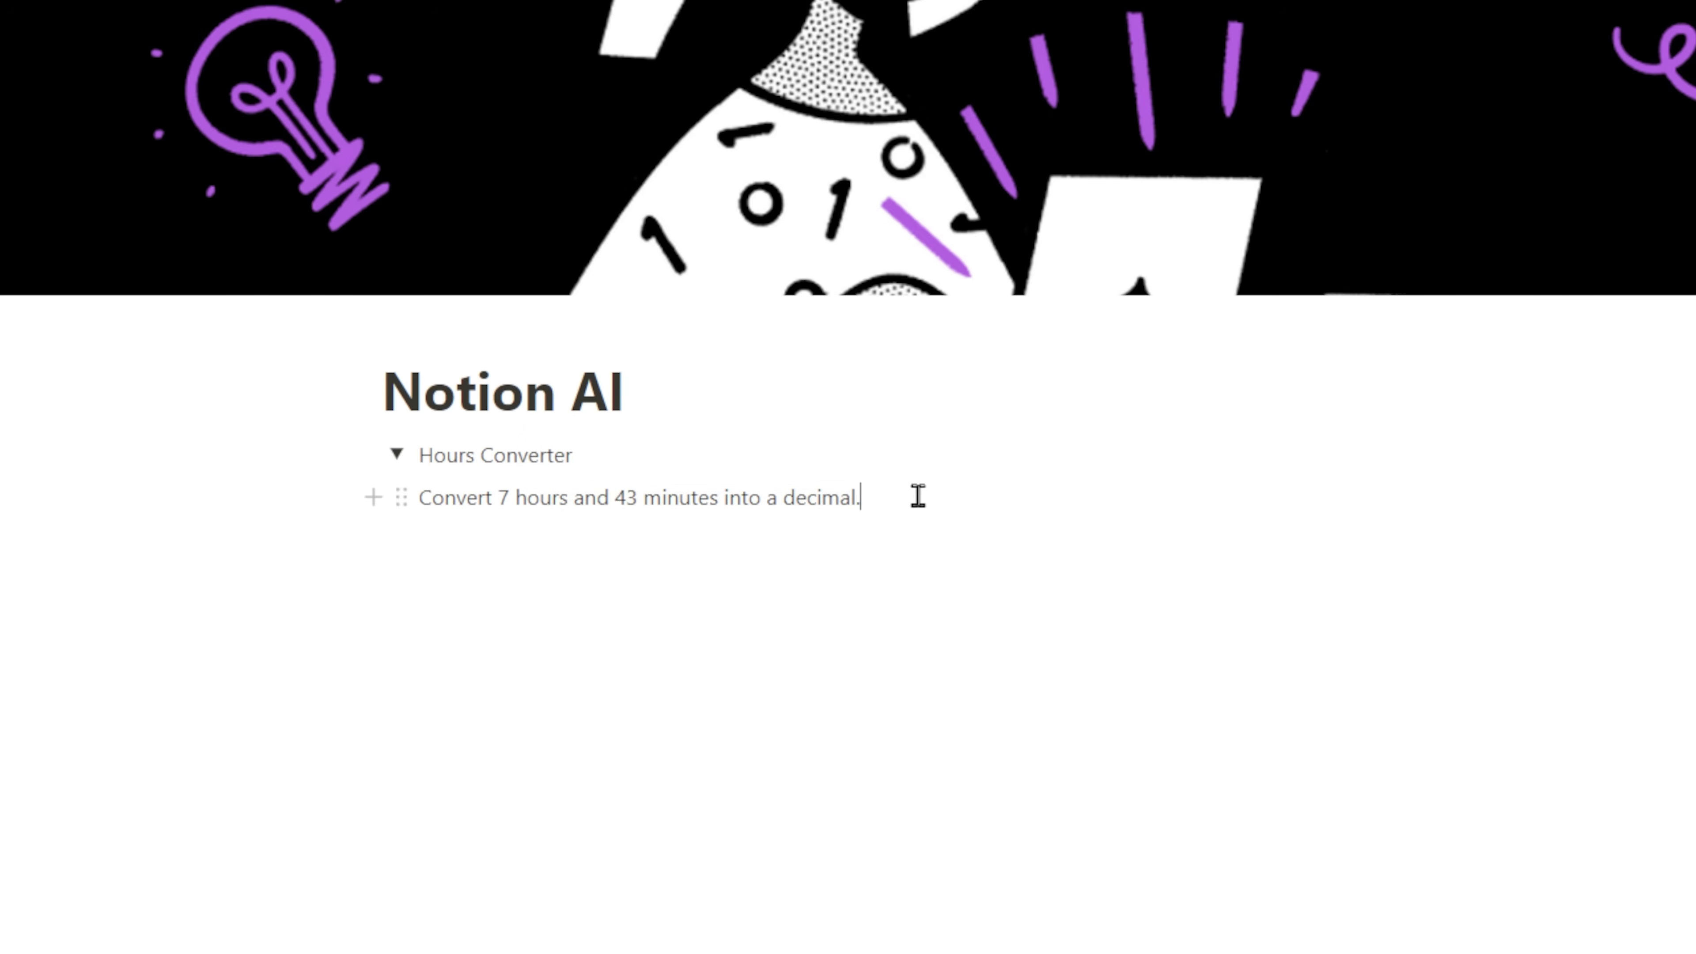
Step: Ask Notion AI to convert the prompt, then discard its 7.72-hour answer
drag(916, 493, 419, 494)
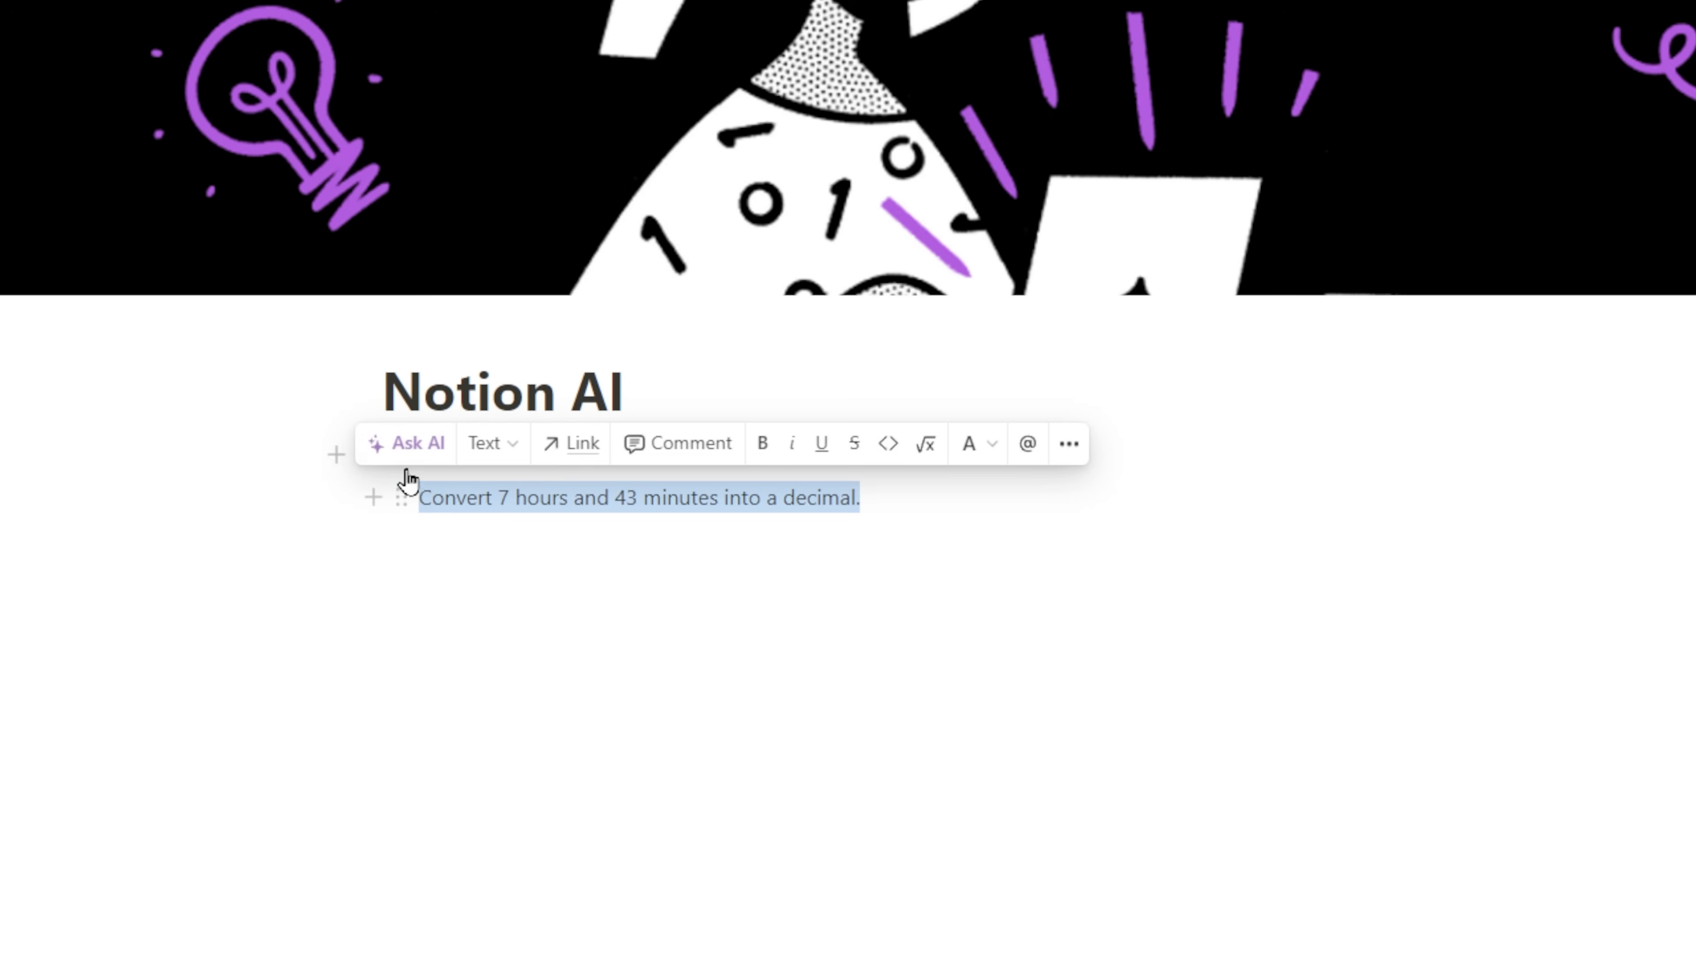
click(404, 443)
text(convert)
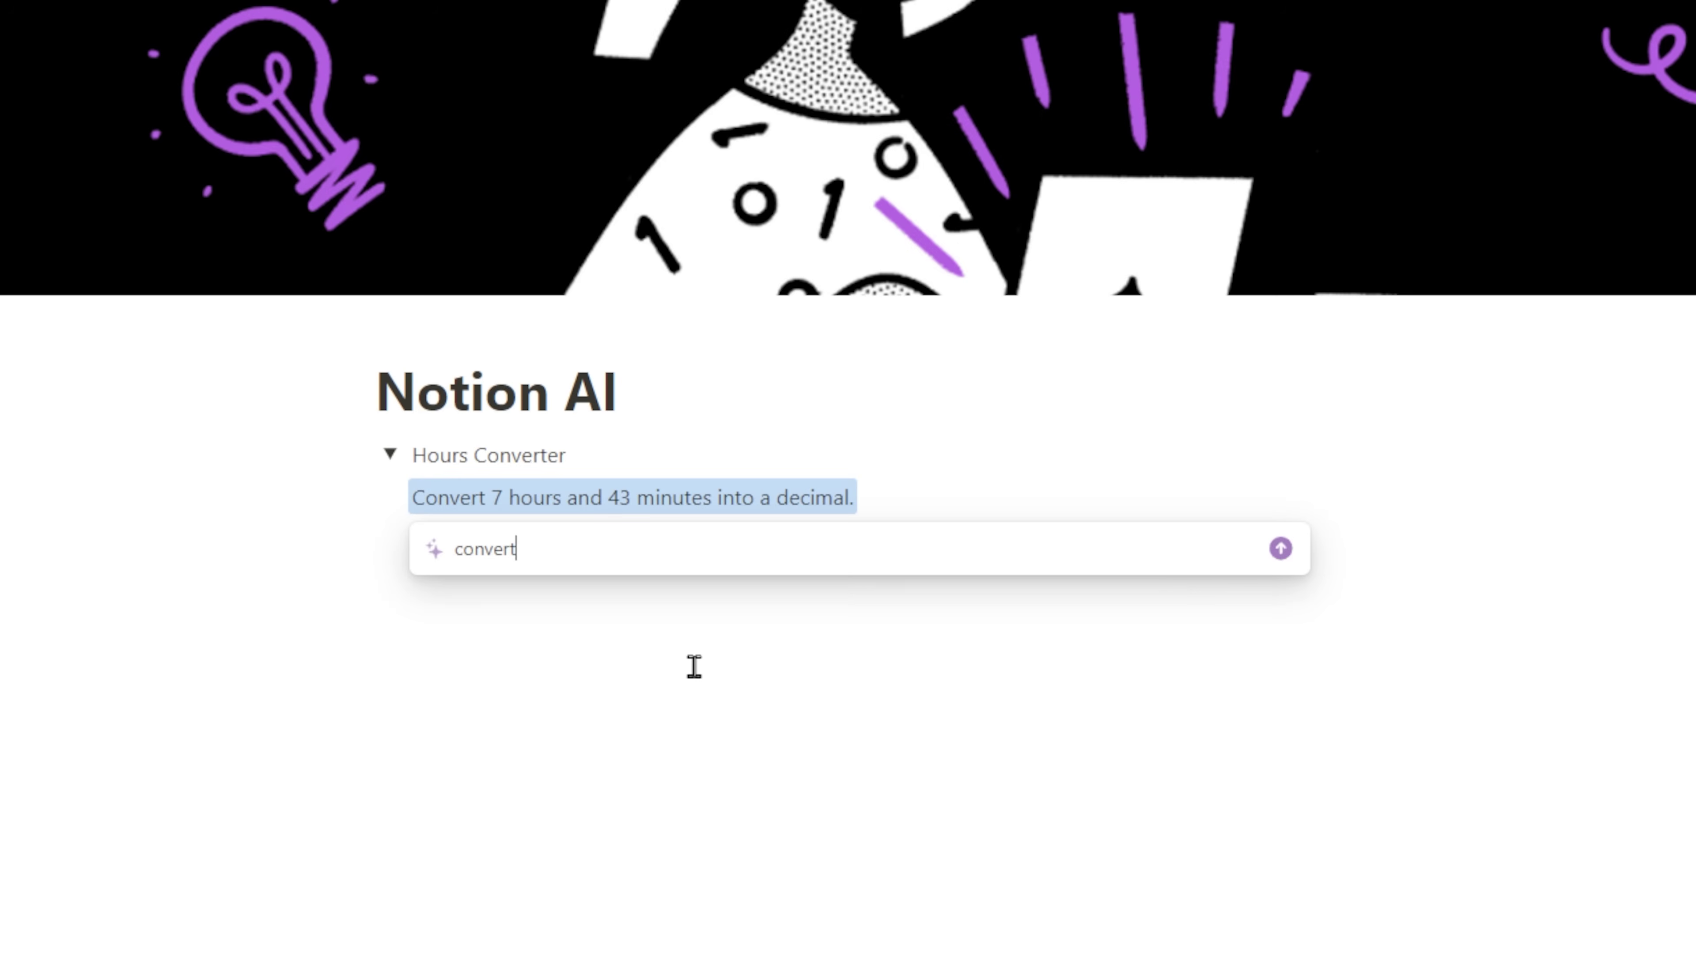
key(Return)
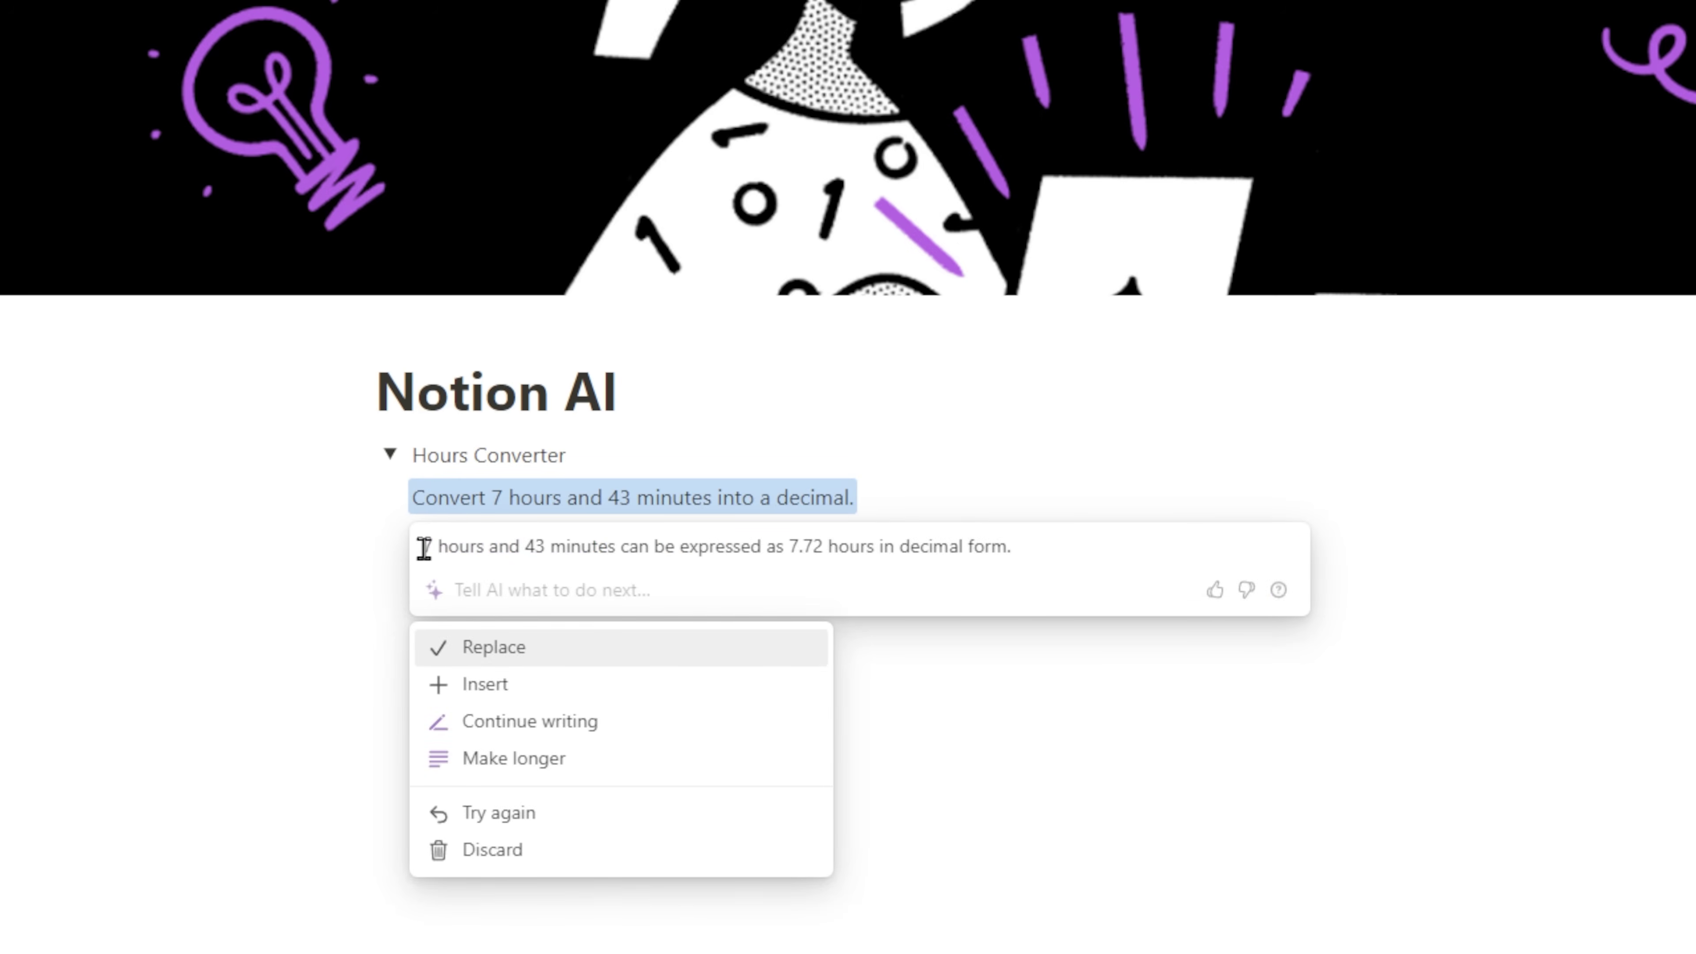
drag(424, 547, 823, 547)
click(778, 544)
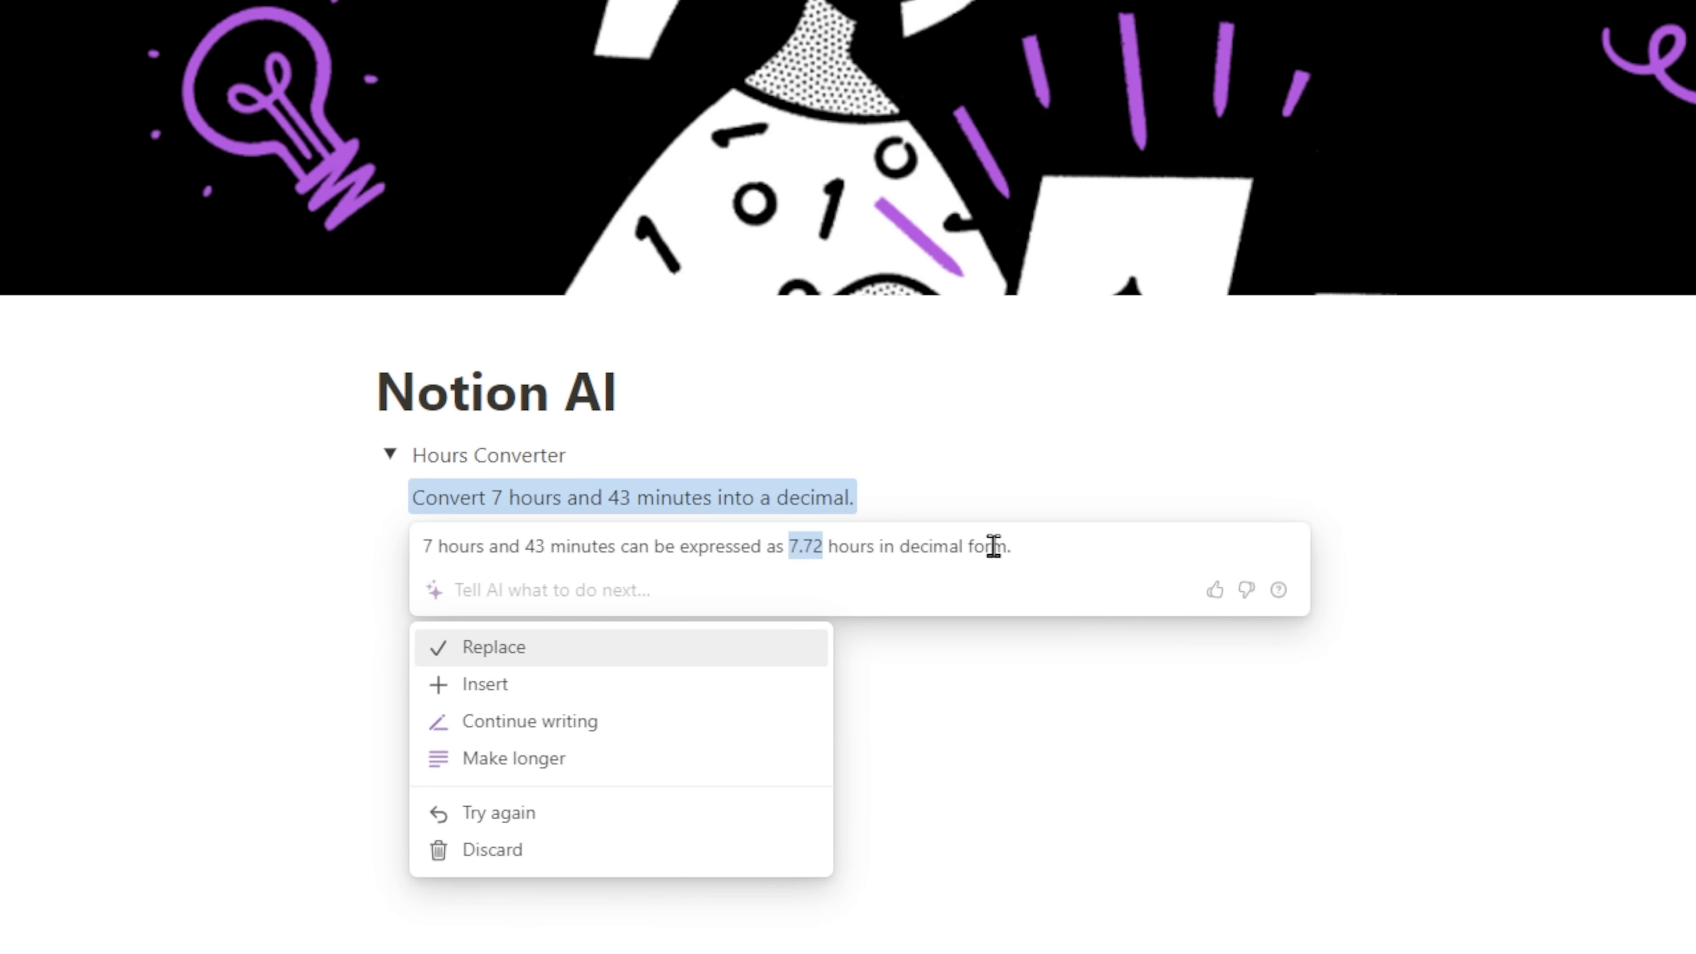
click(920, 481)
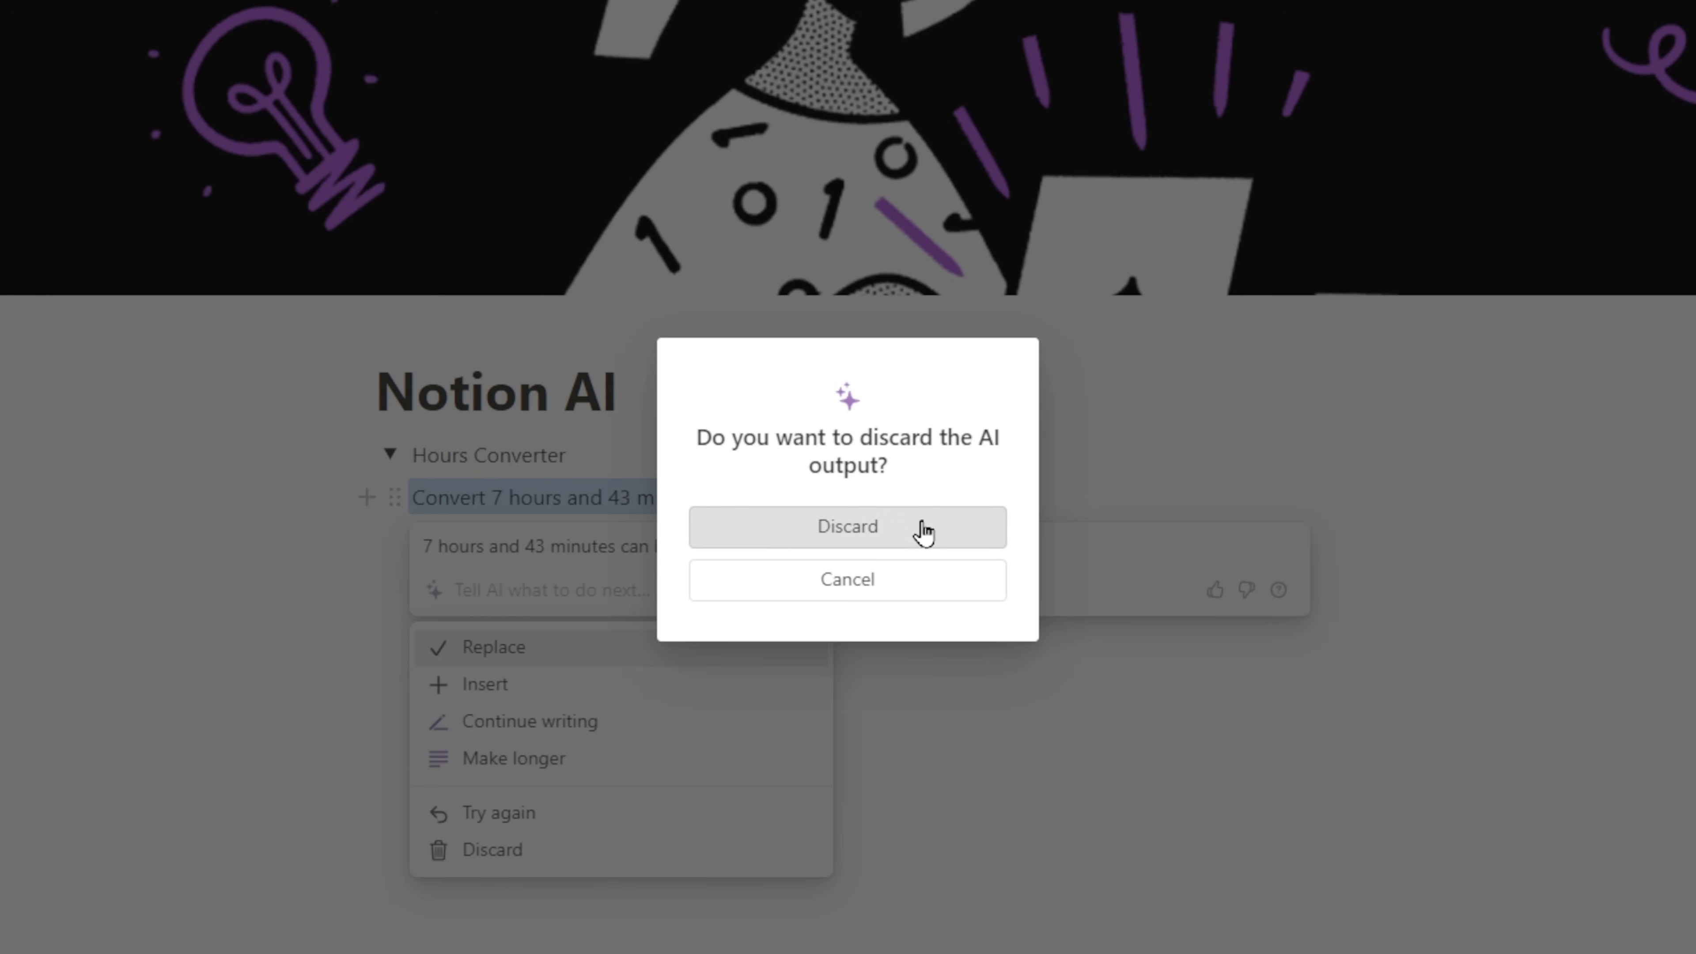
click(920, 548)
Step: Insert a table below the prompt with 7.72 in its first cell
click(784, 609)
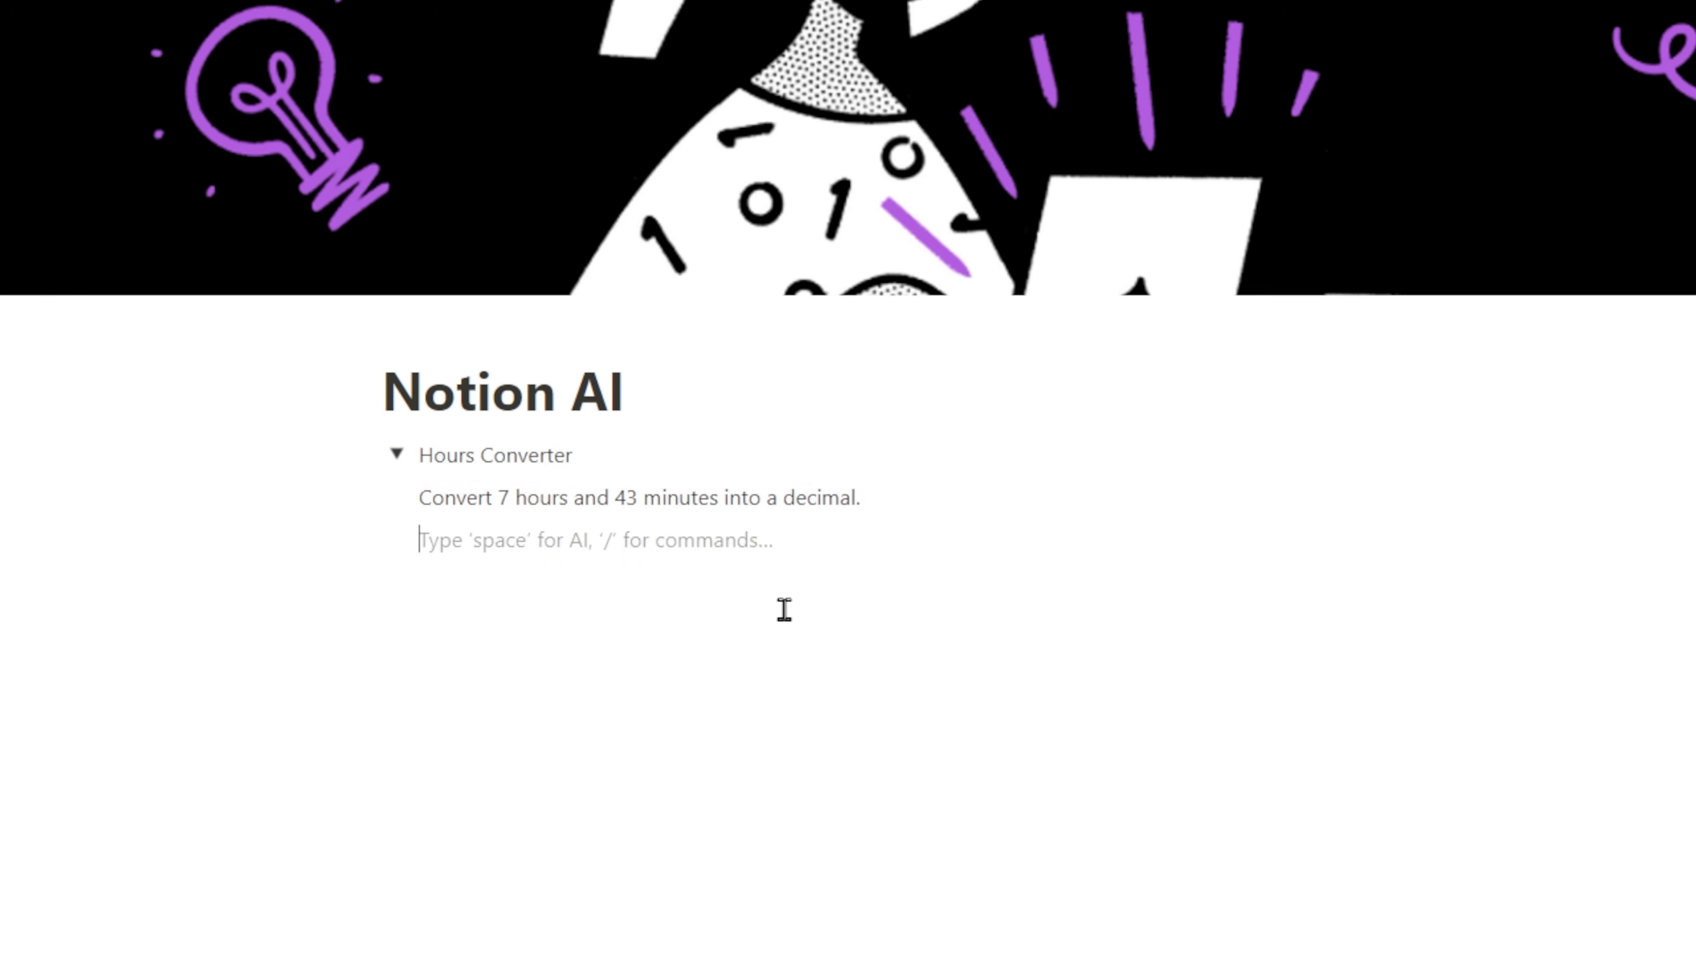
text(/table)
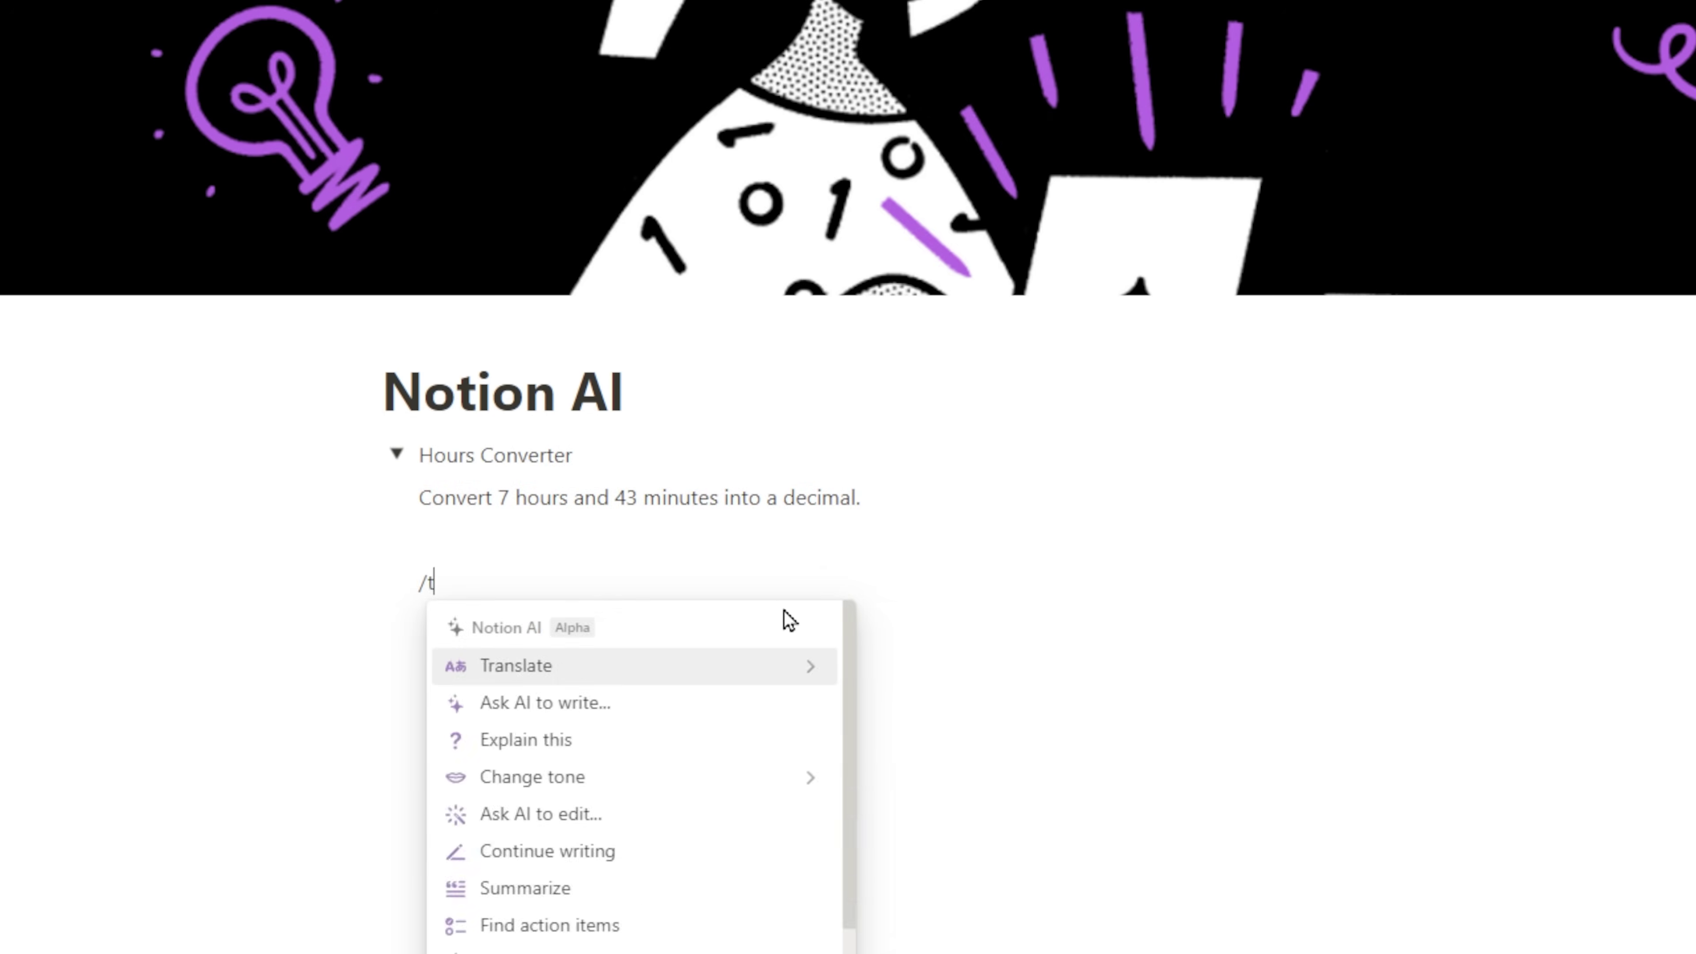
key(Return)
text(7.72)
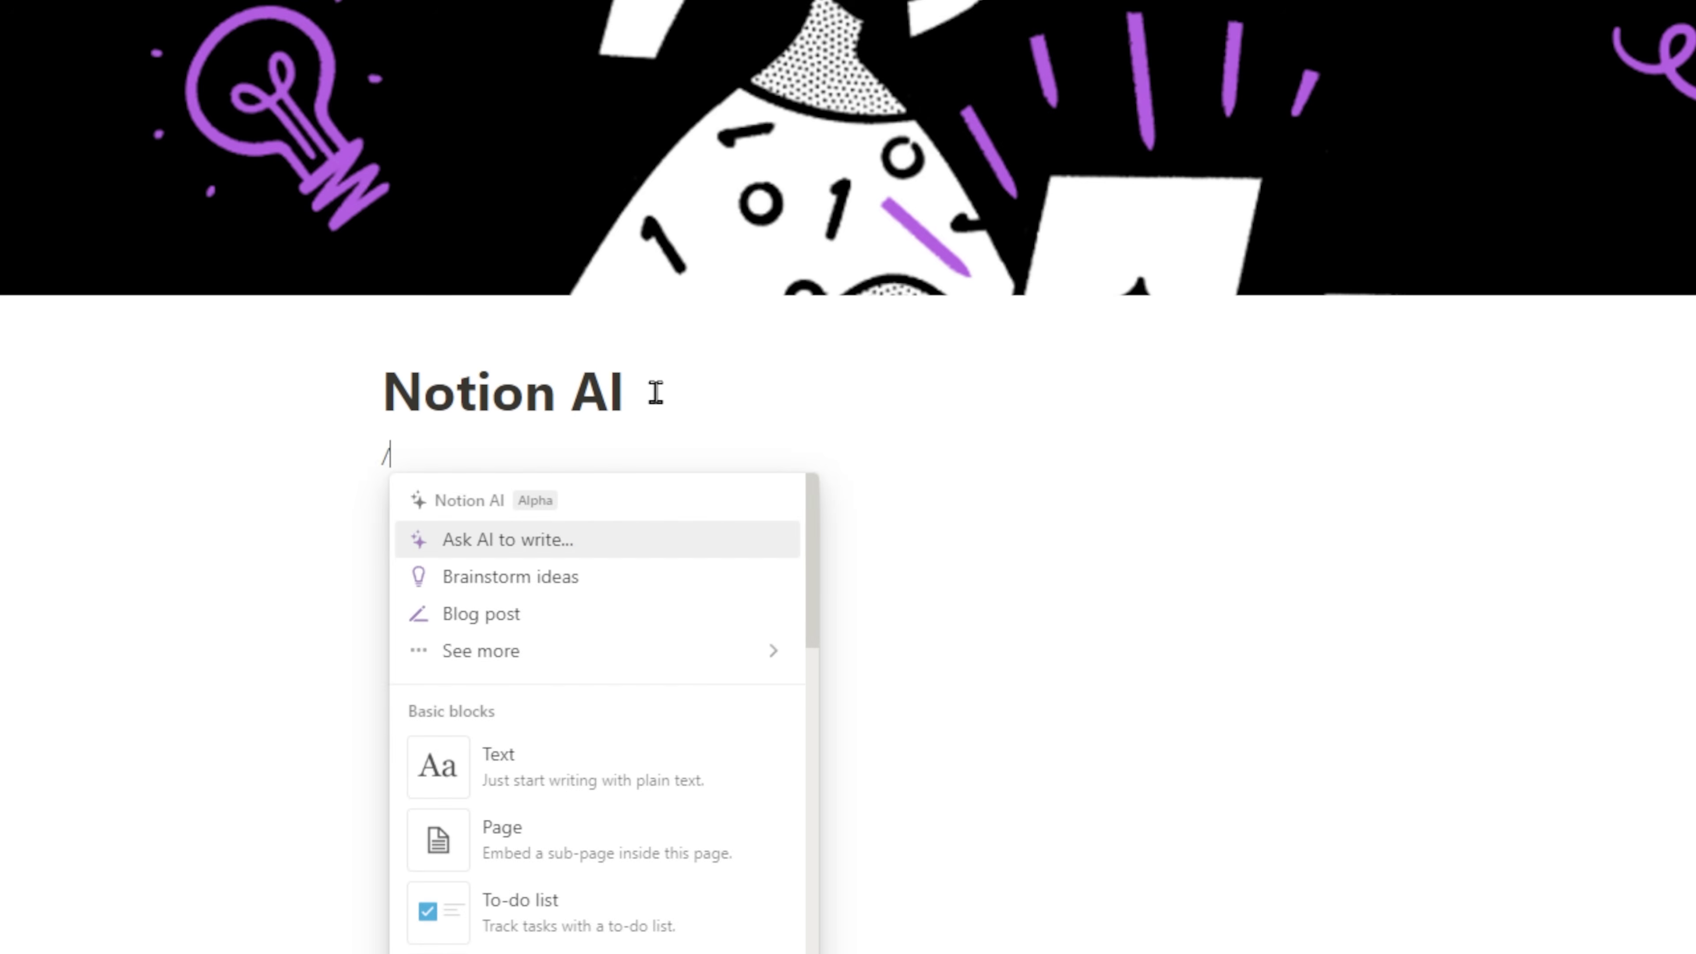
Step: Use /ask to start an AI request for a minimalist black-and-white navigation bar in two code blocks
text(ask)
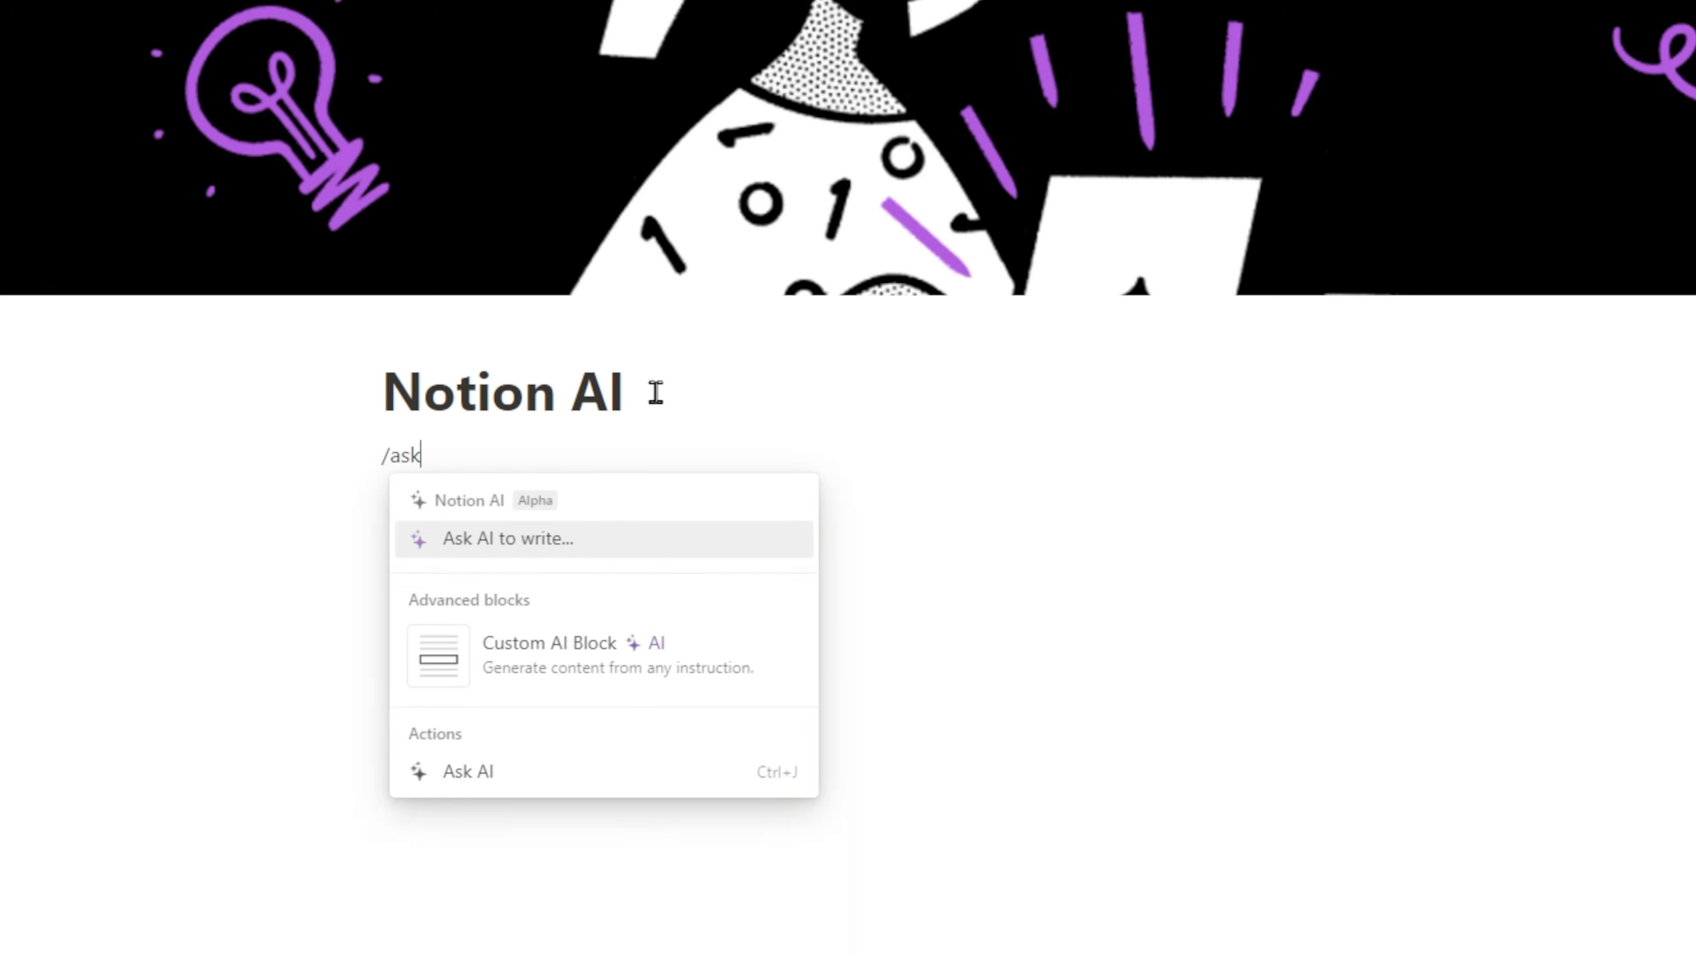
key(Return)
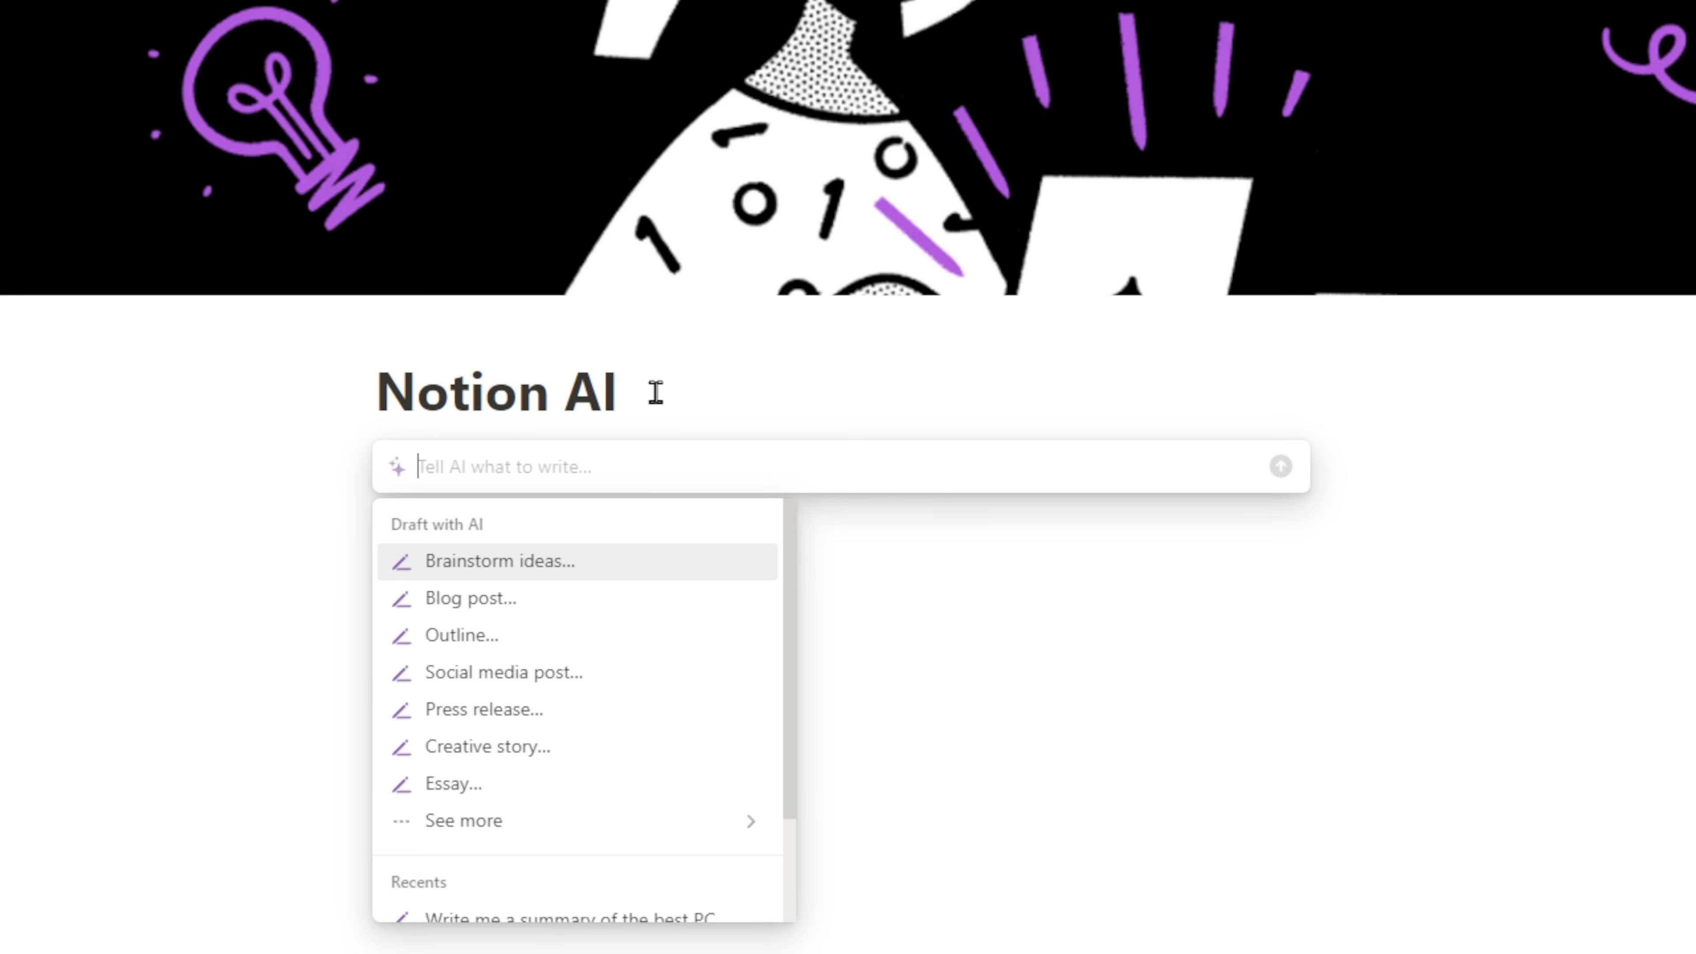
text(Create a m)
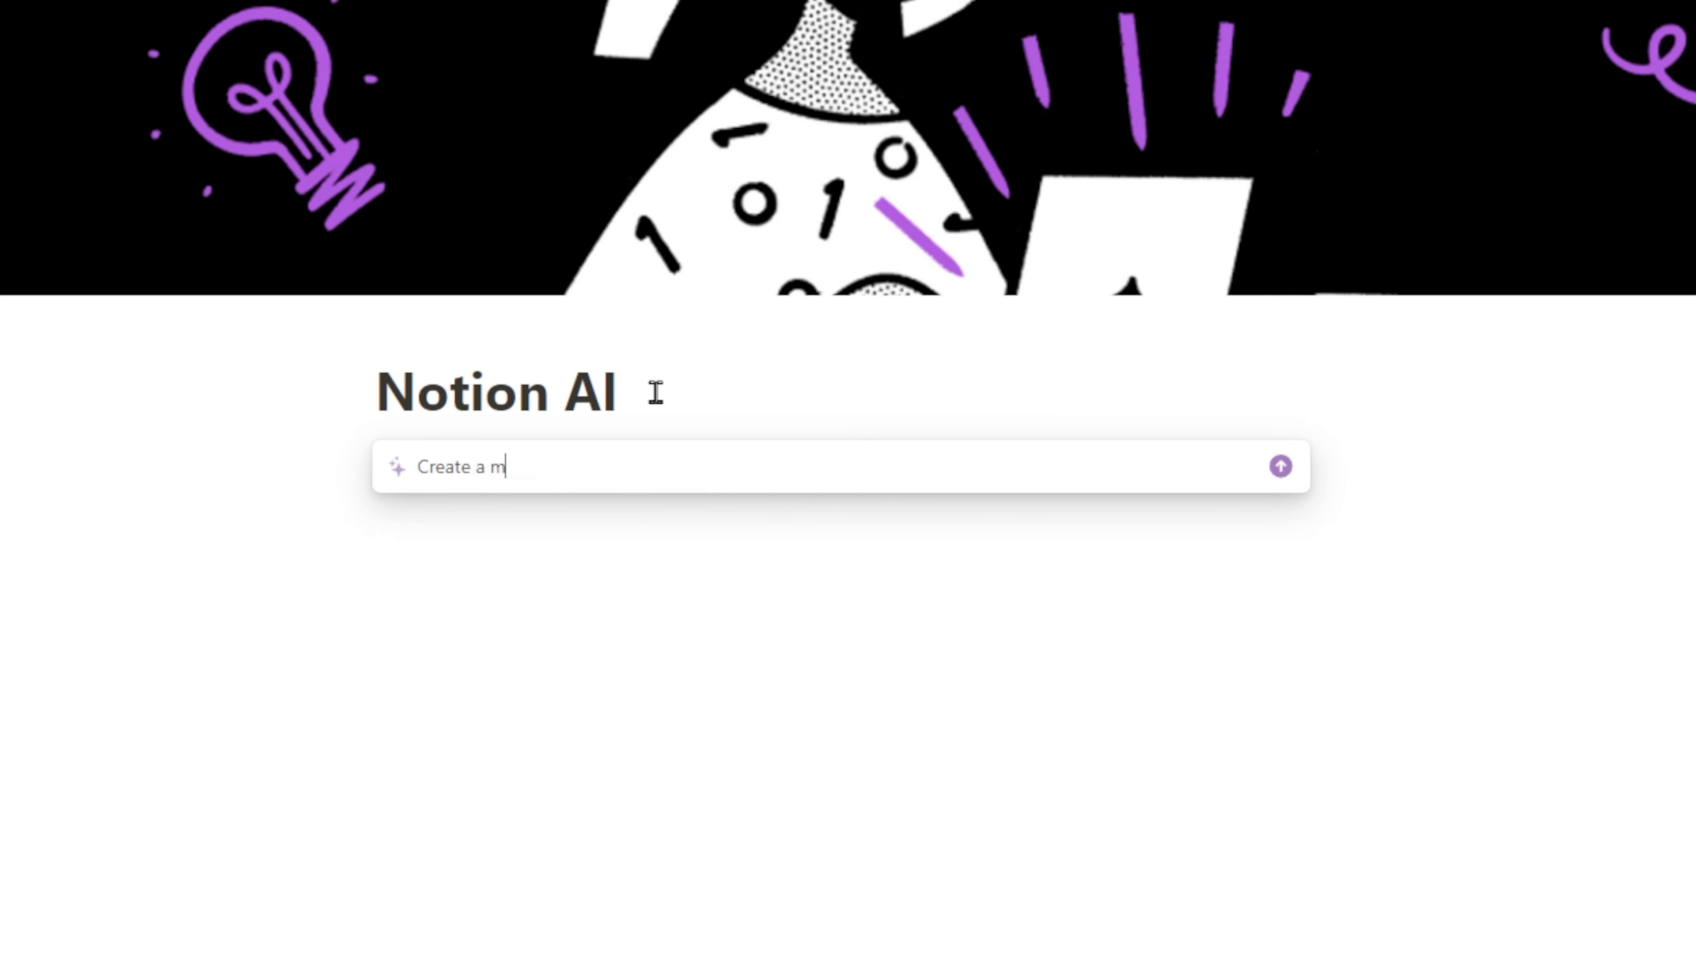
text(inimalist style black and white navi)
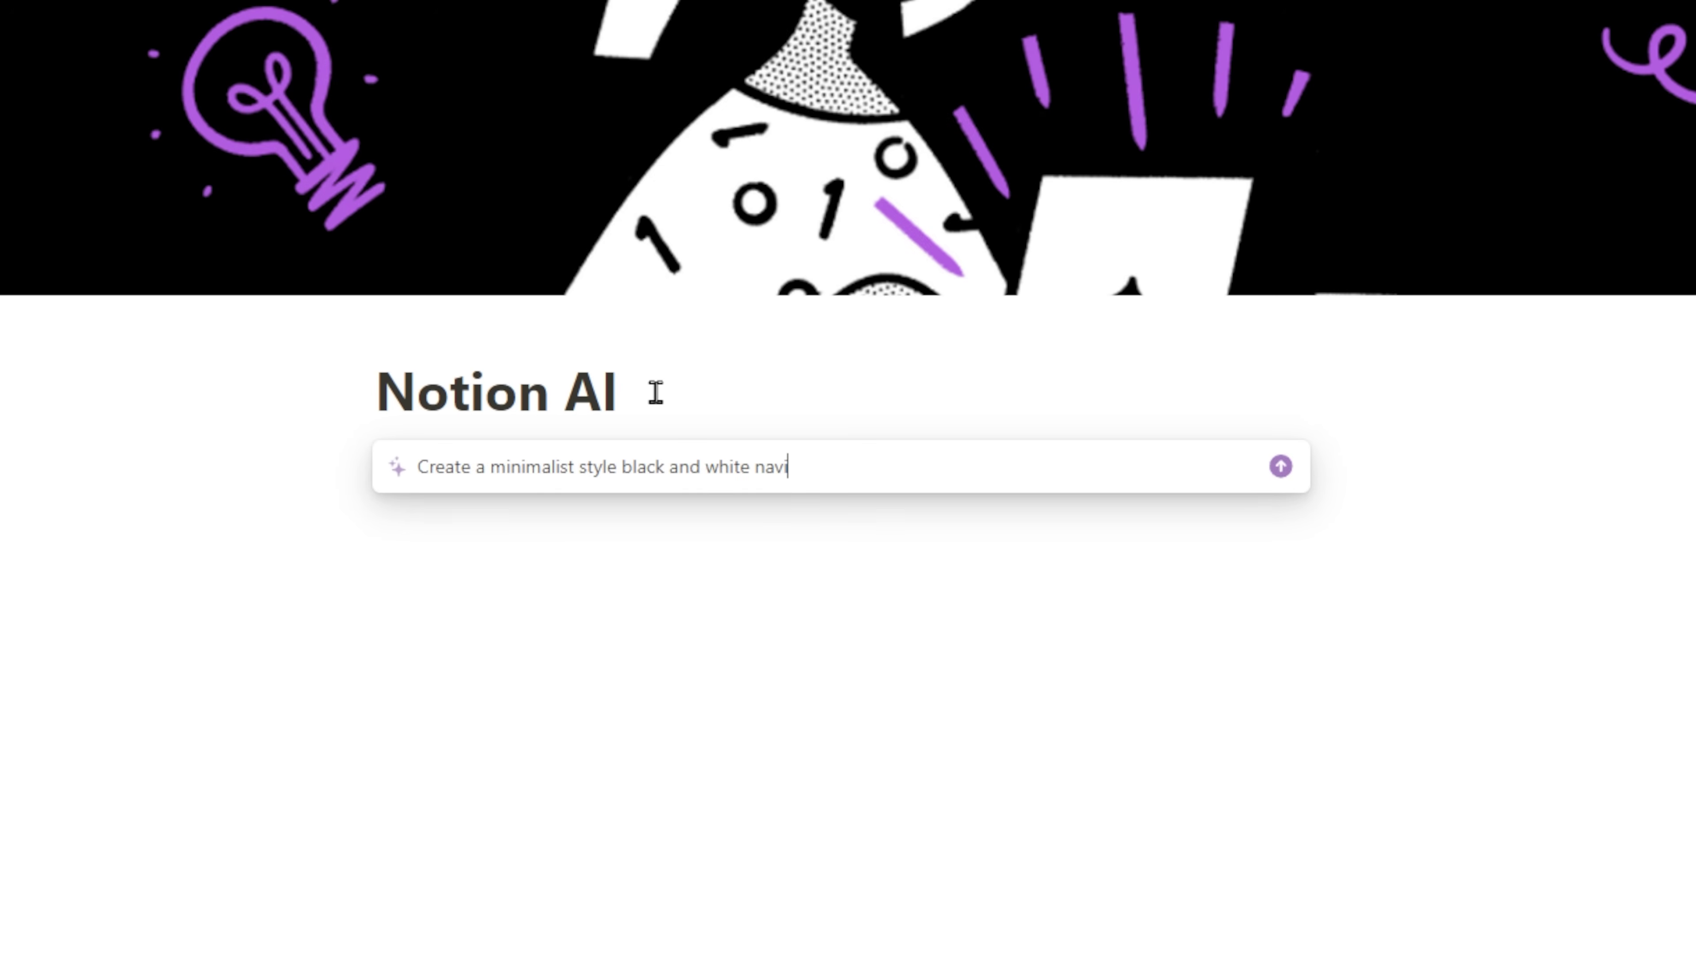
text(gation bar, provide two code bl)
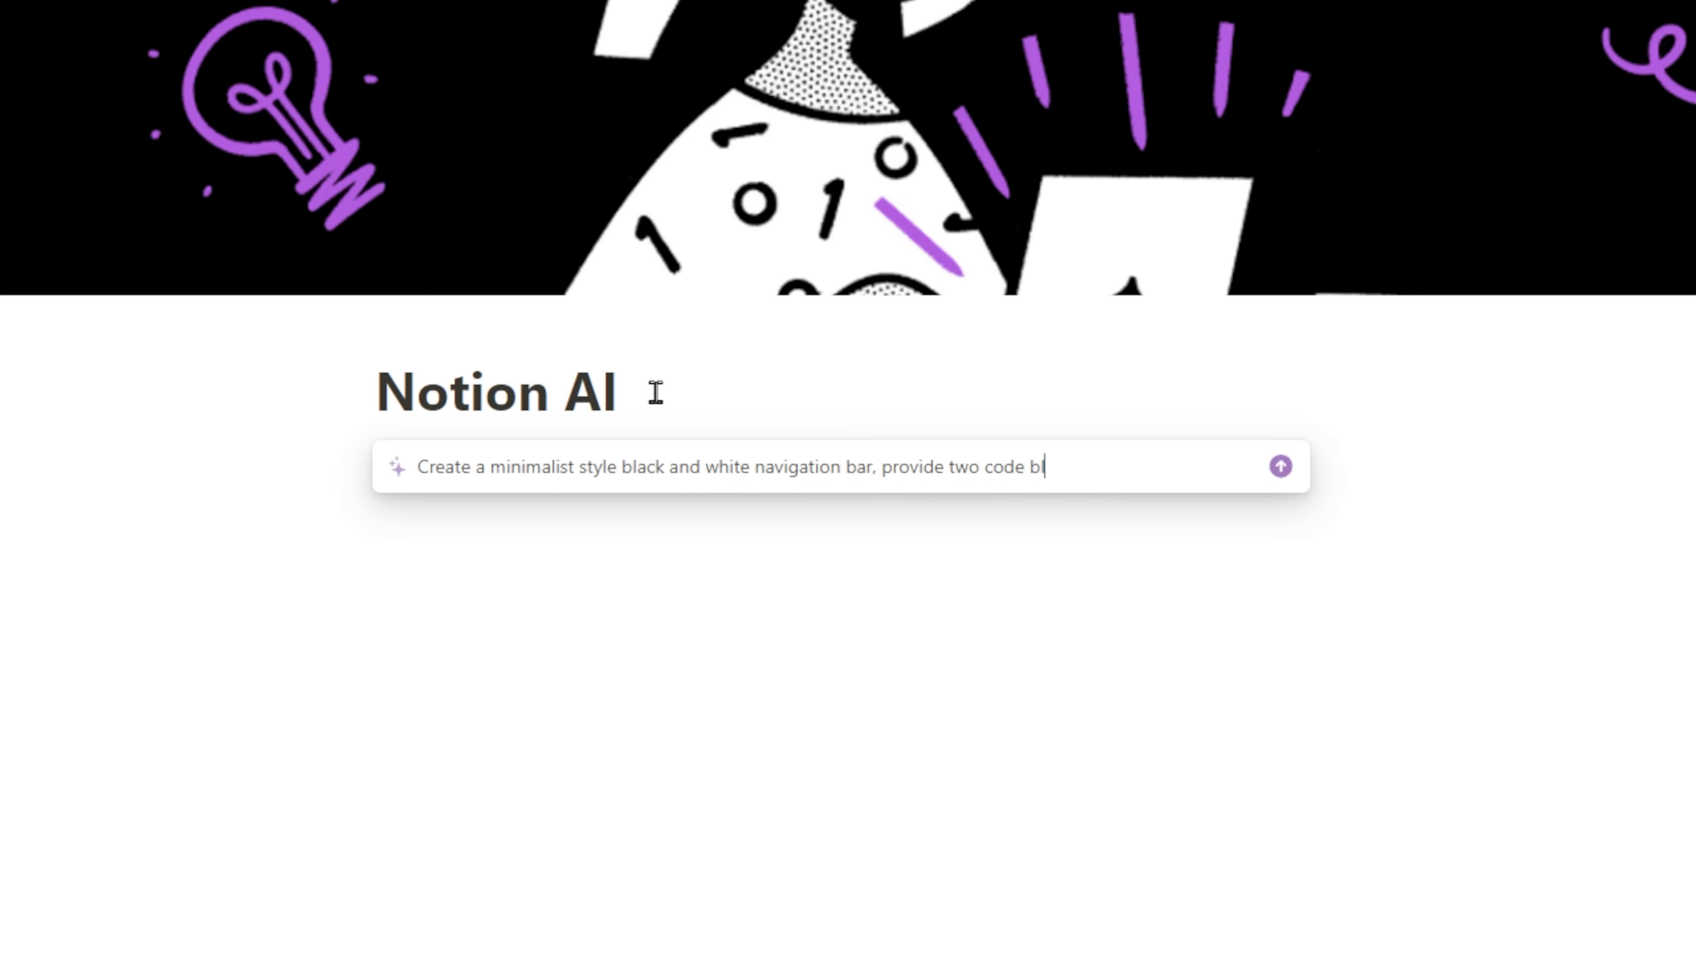
text(ocks with html and css for)
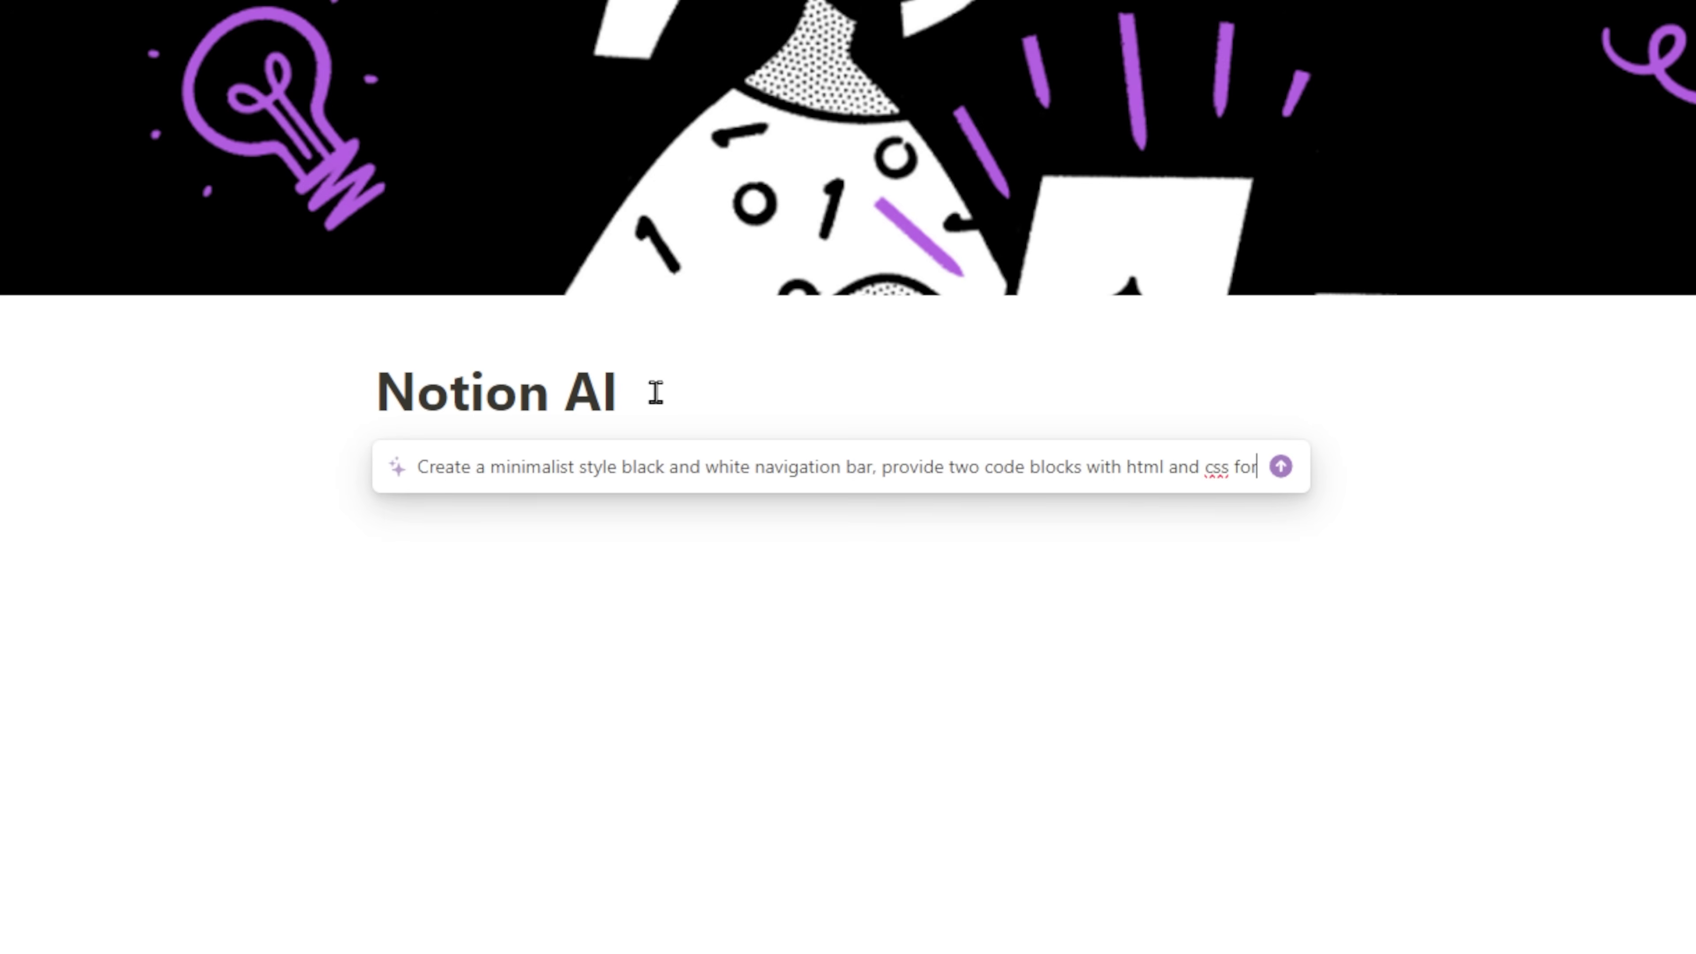
text( this navi)
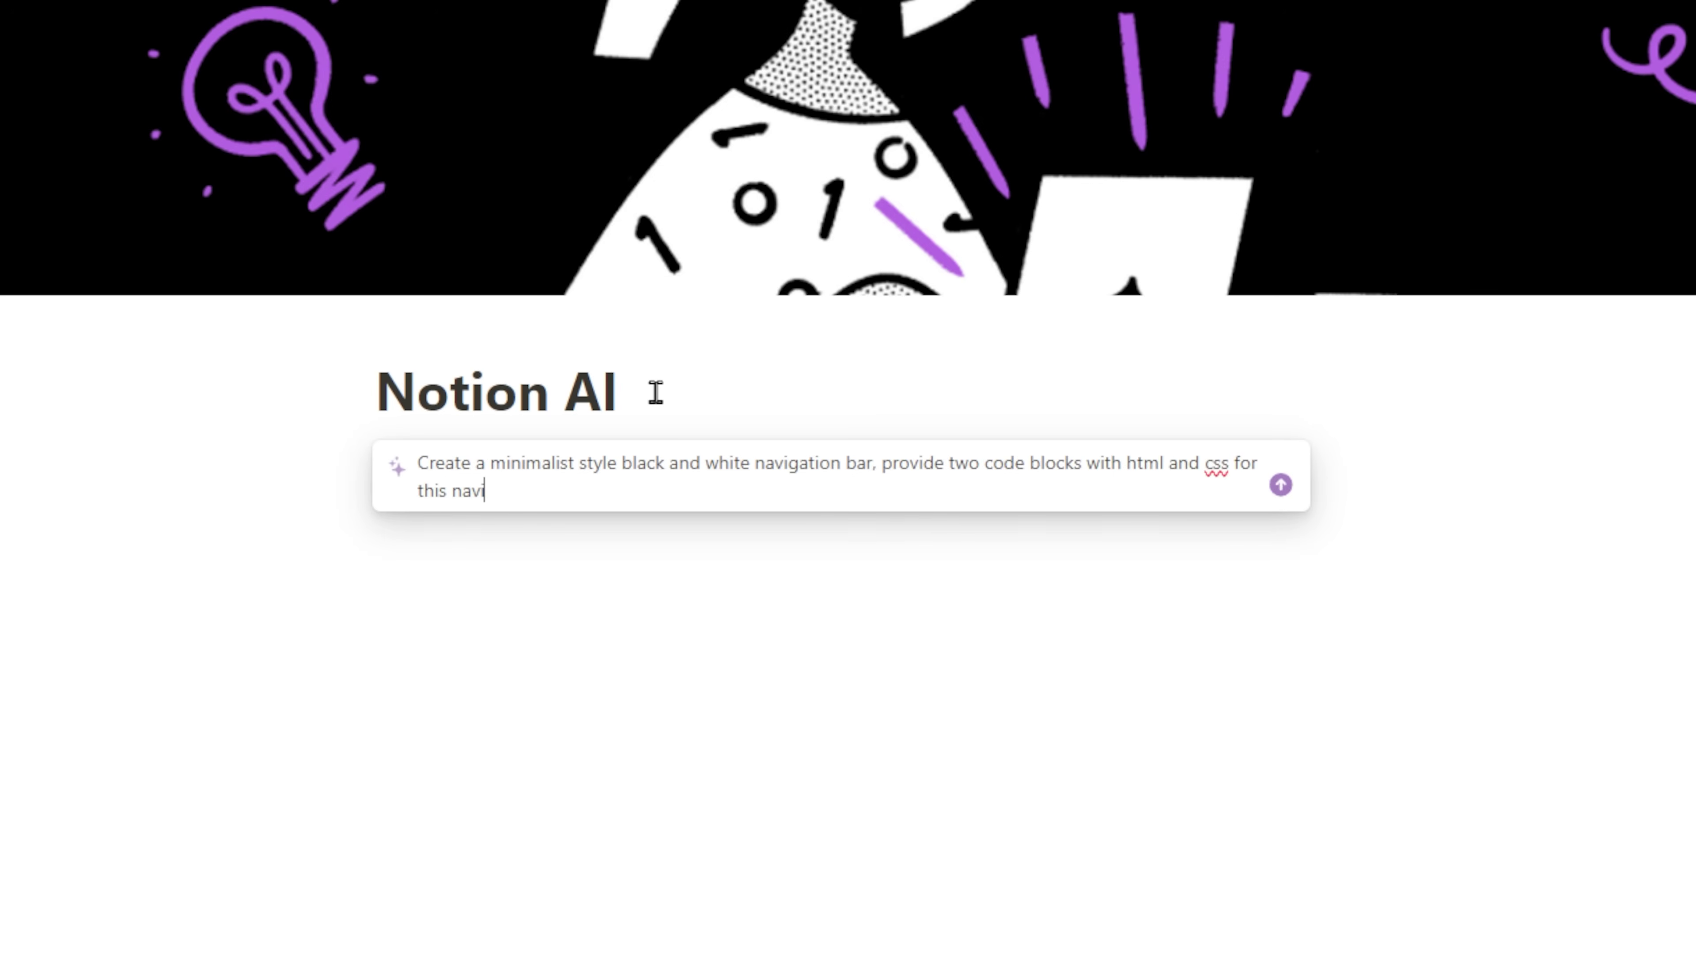
text(gation bar and on the far right)
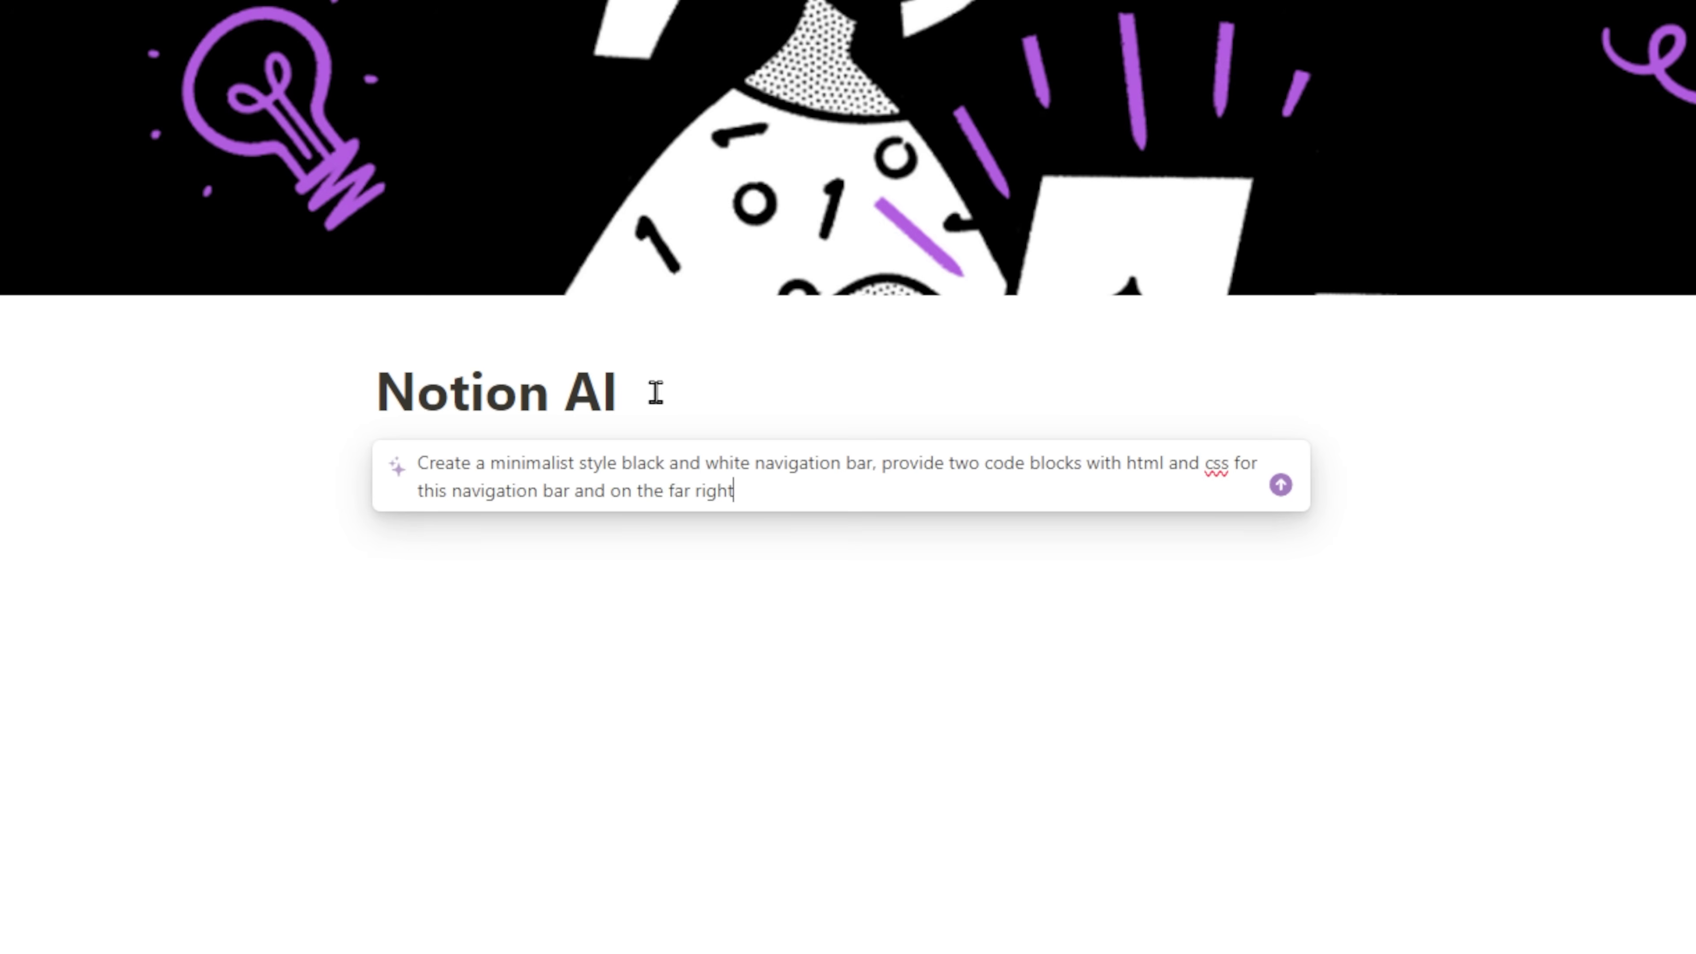
text( side create an orange b)
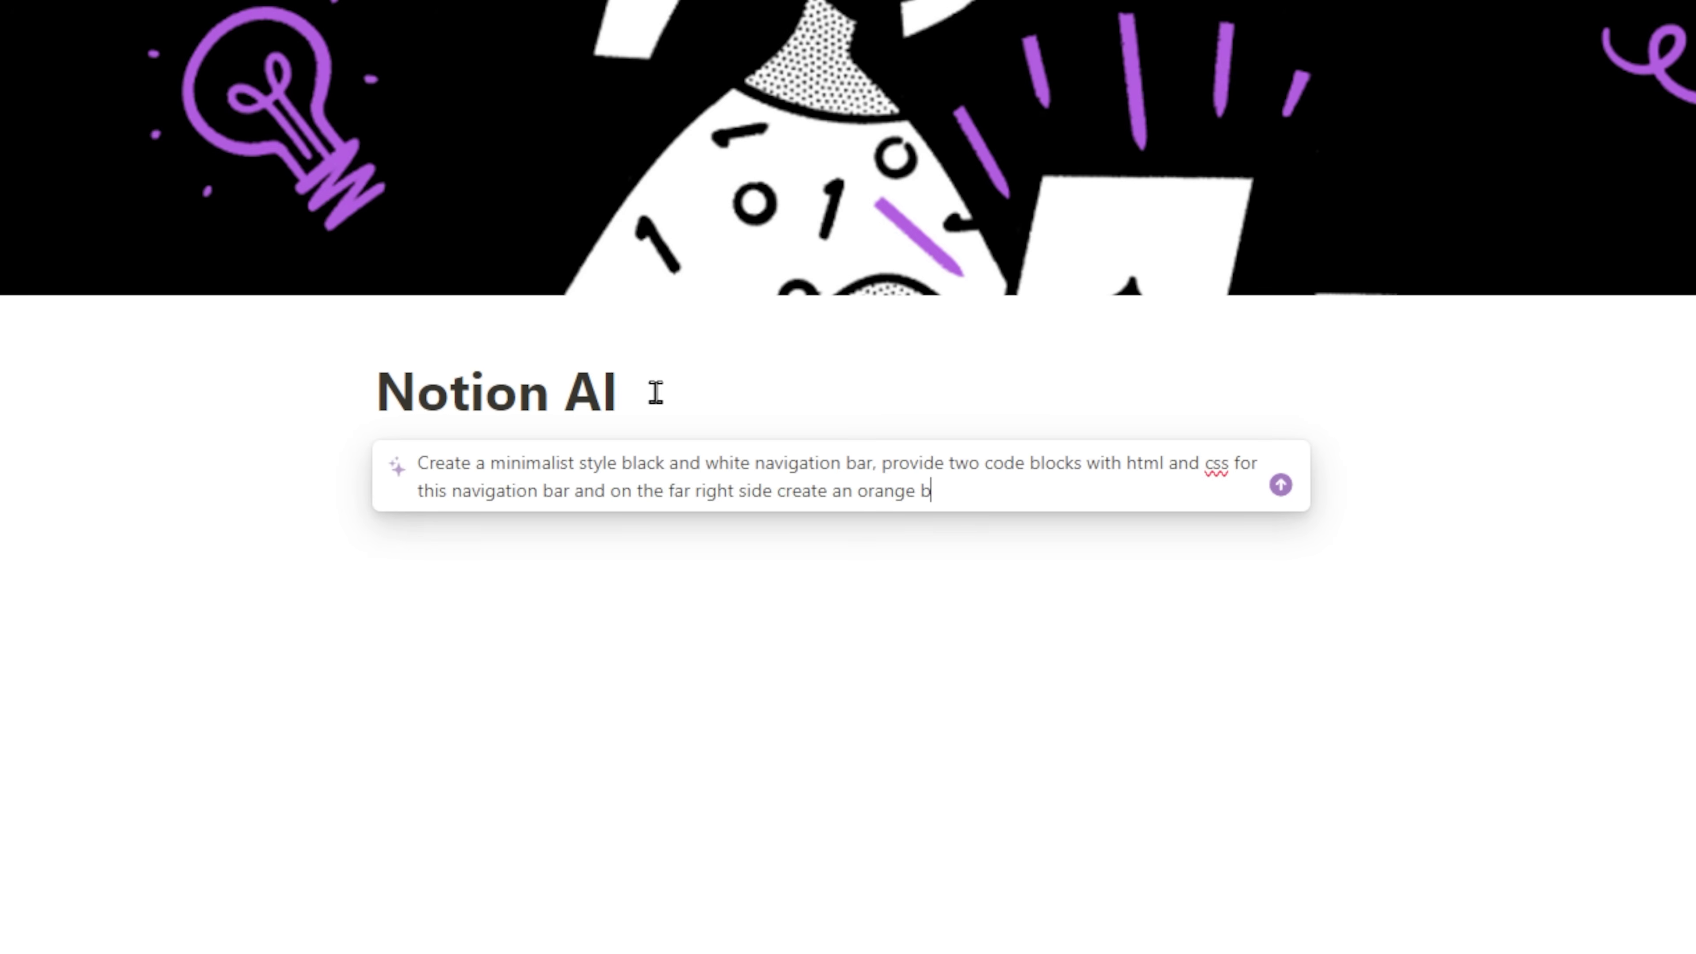
text(utton, that when hovered turns b)
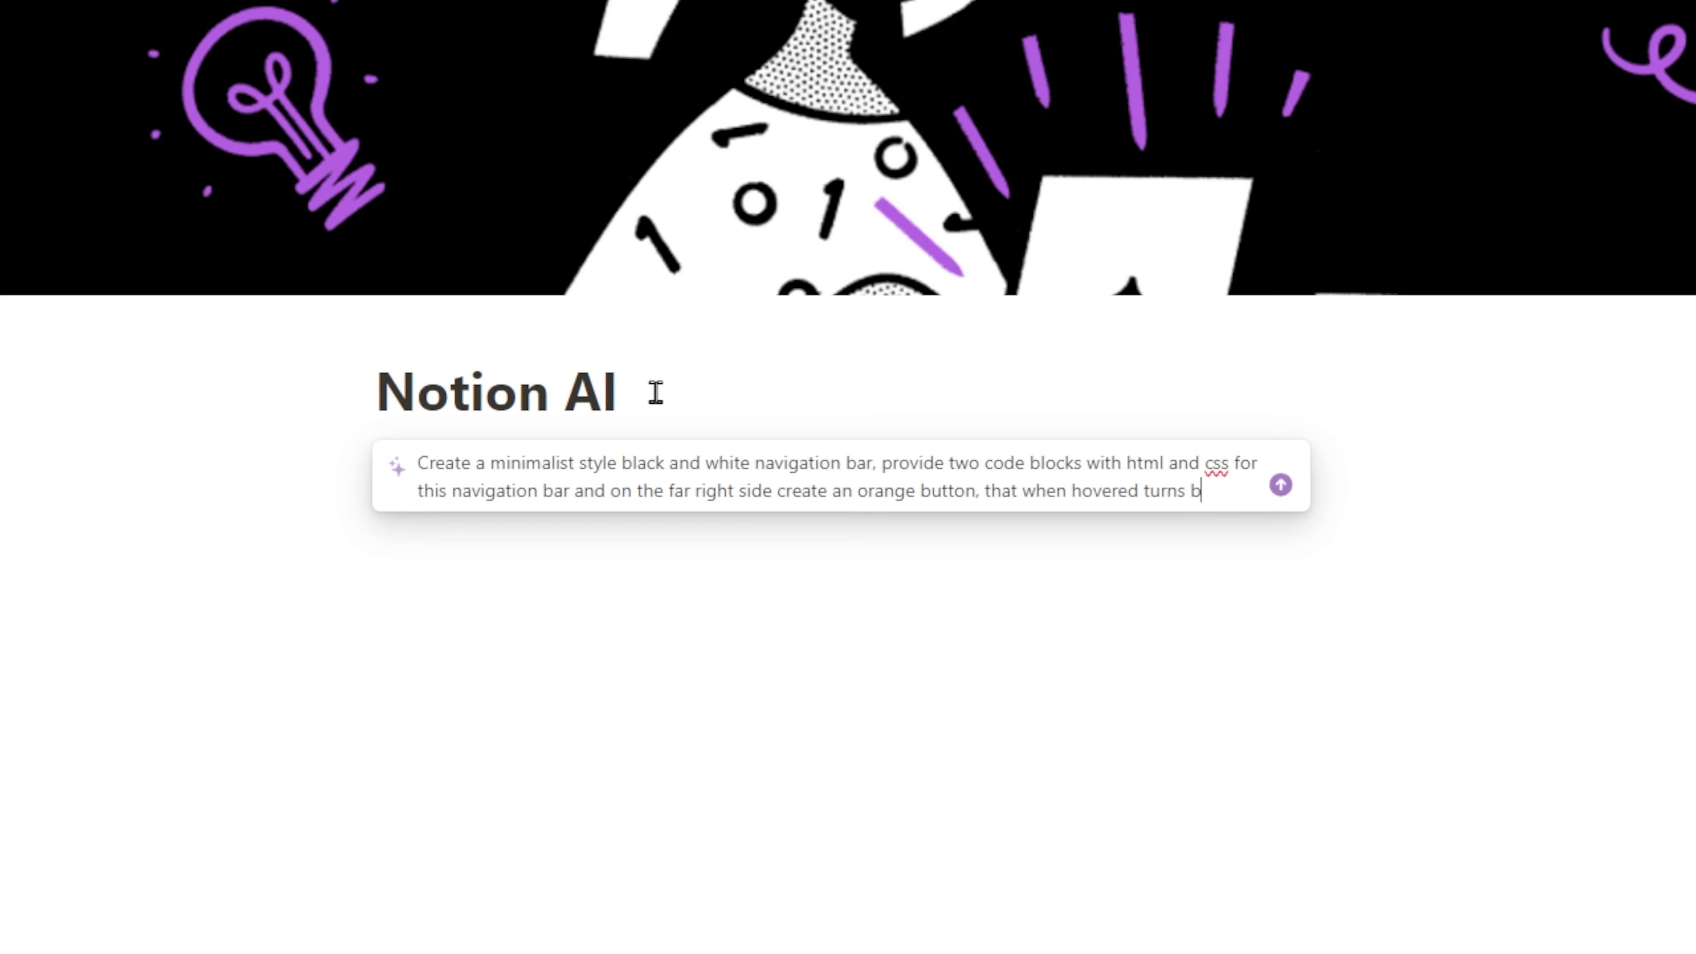
text(lue. Also add a )
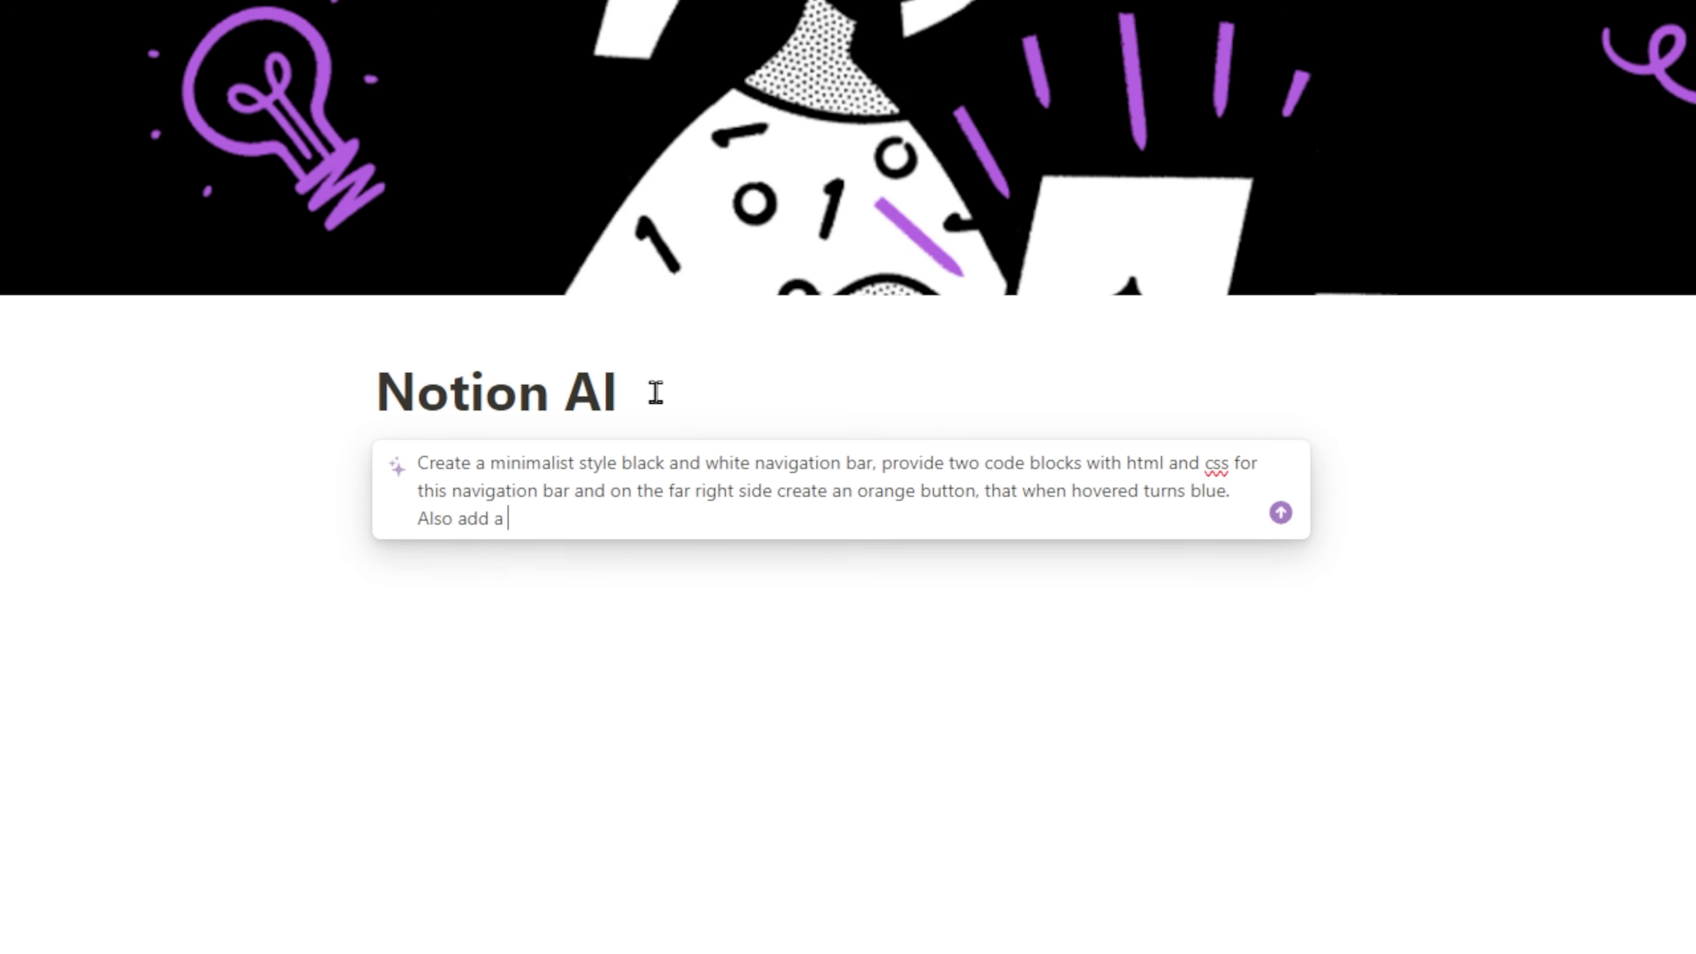
text(placeholder for a logo on the )
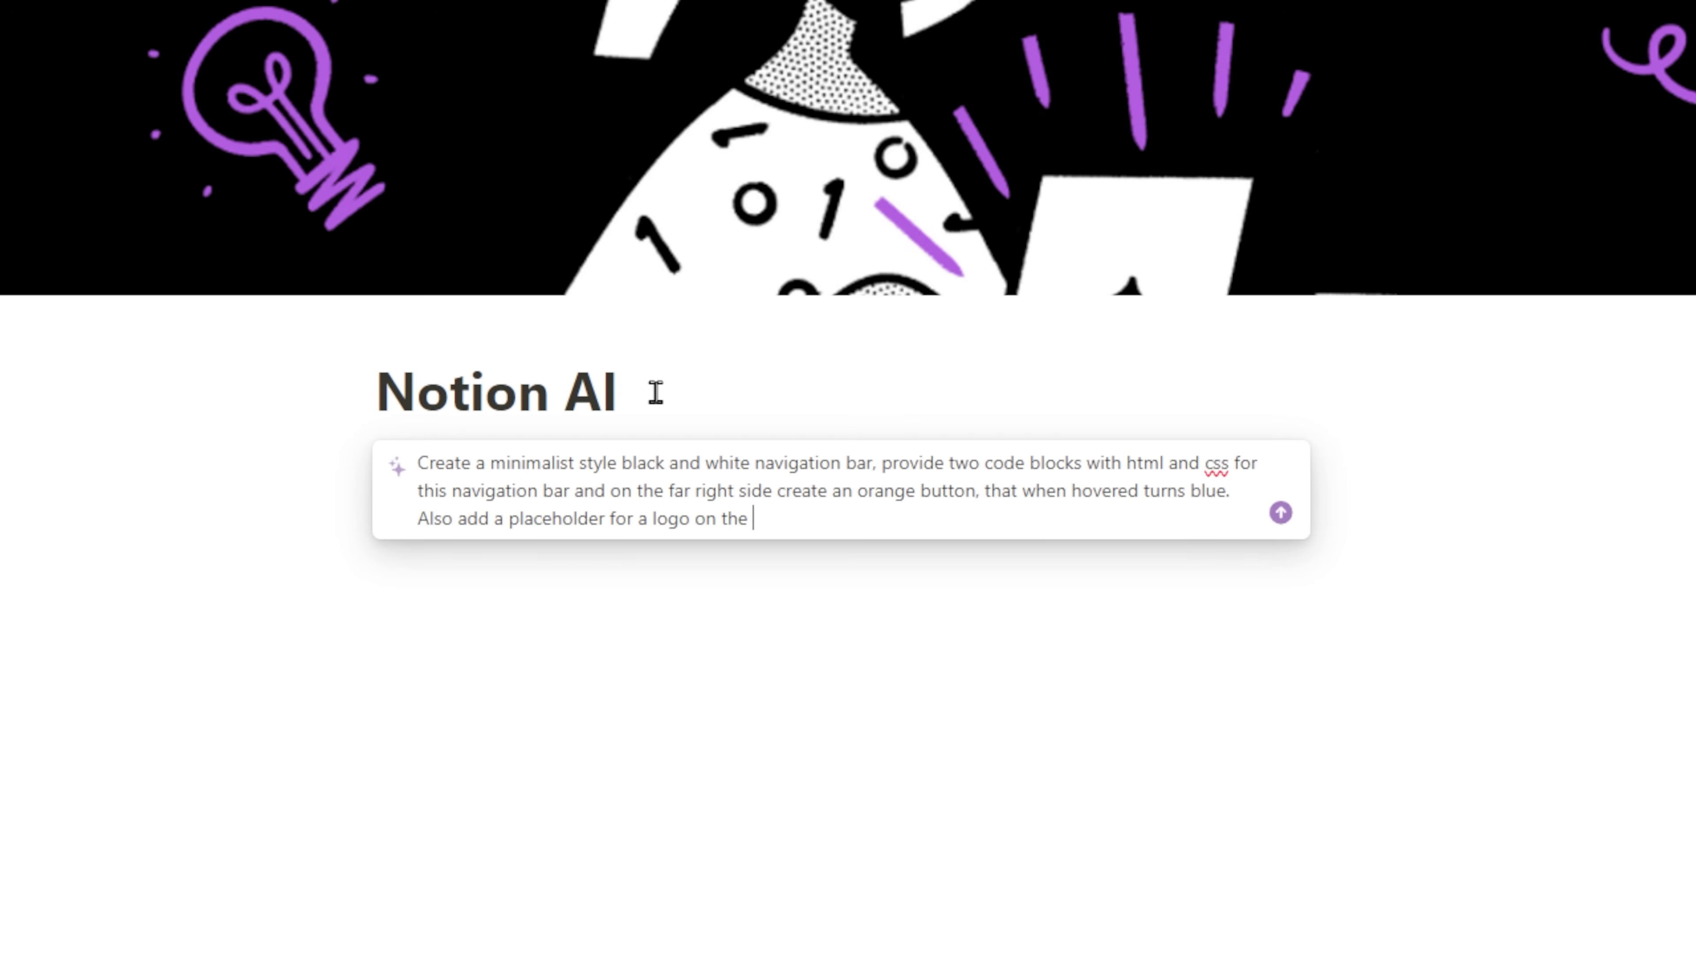
text(left side of the navigation bar.)
Step: Generate the navbar code, then have the AI put the HTML and CSS in separate code blocks
key(Return)
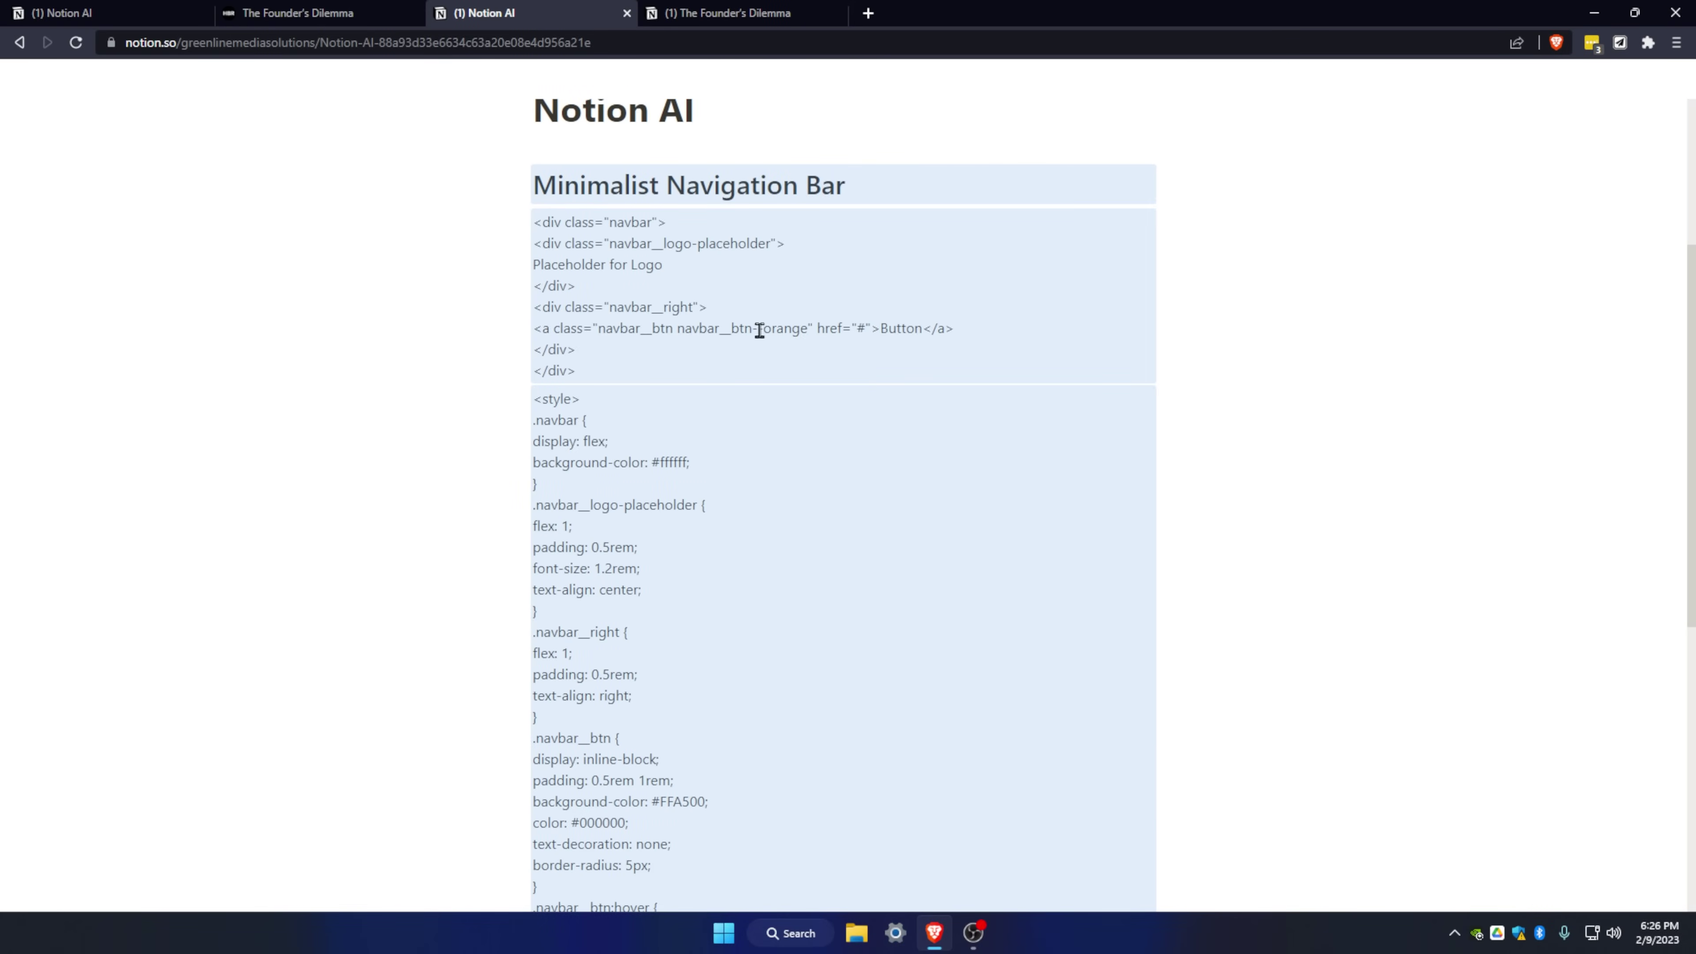
scroll(1194, 481, down, 4)
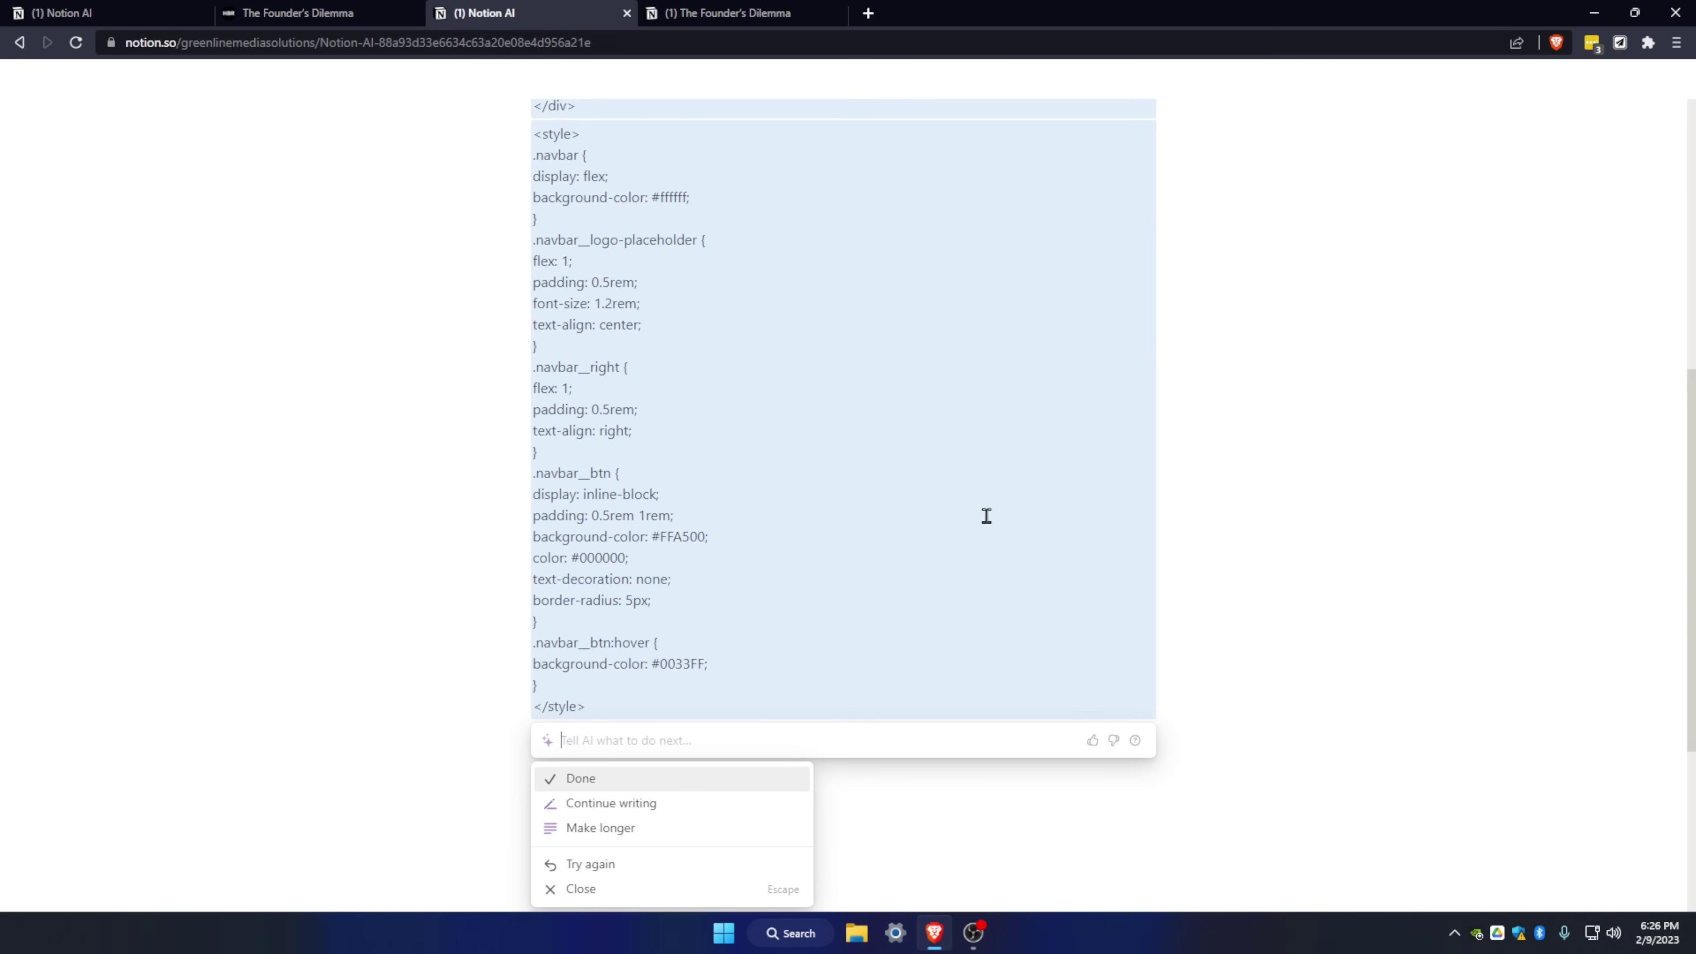
text(put)
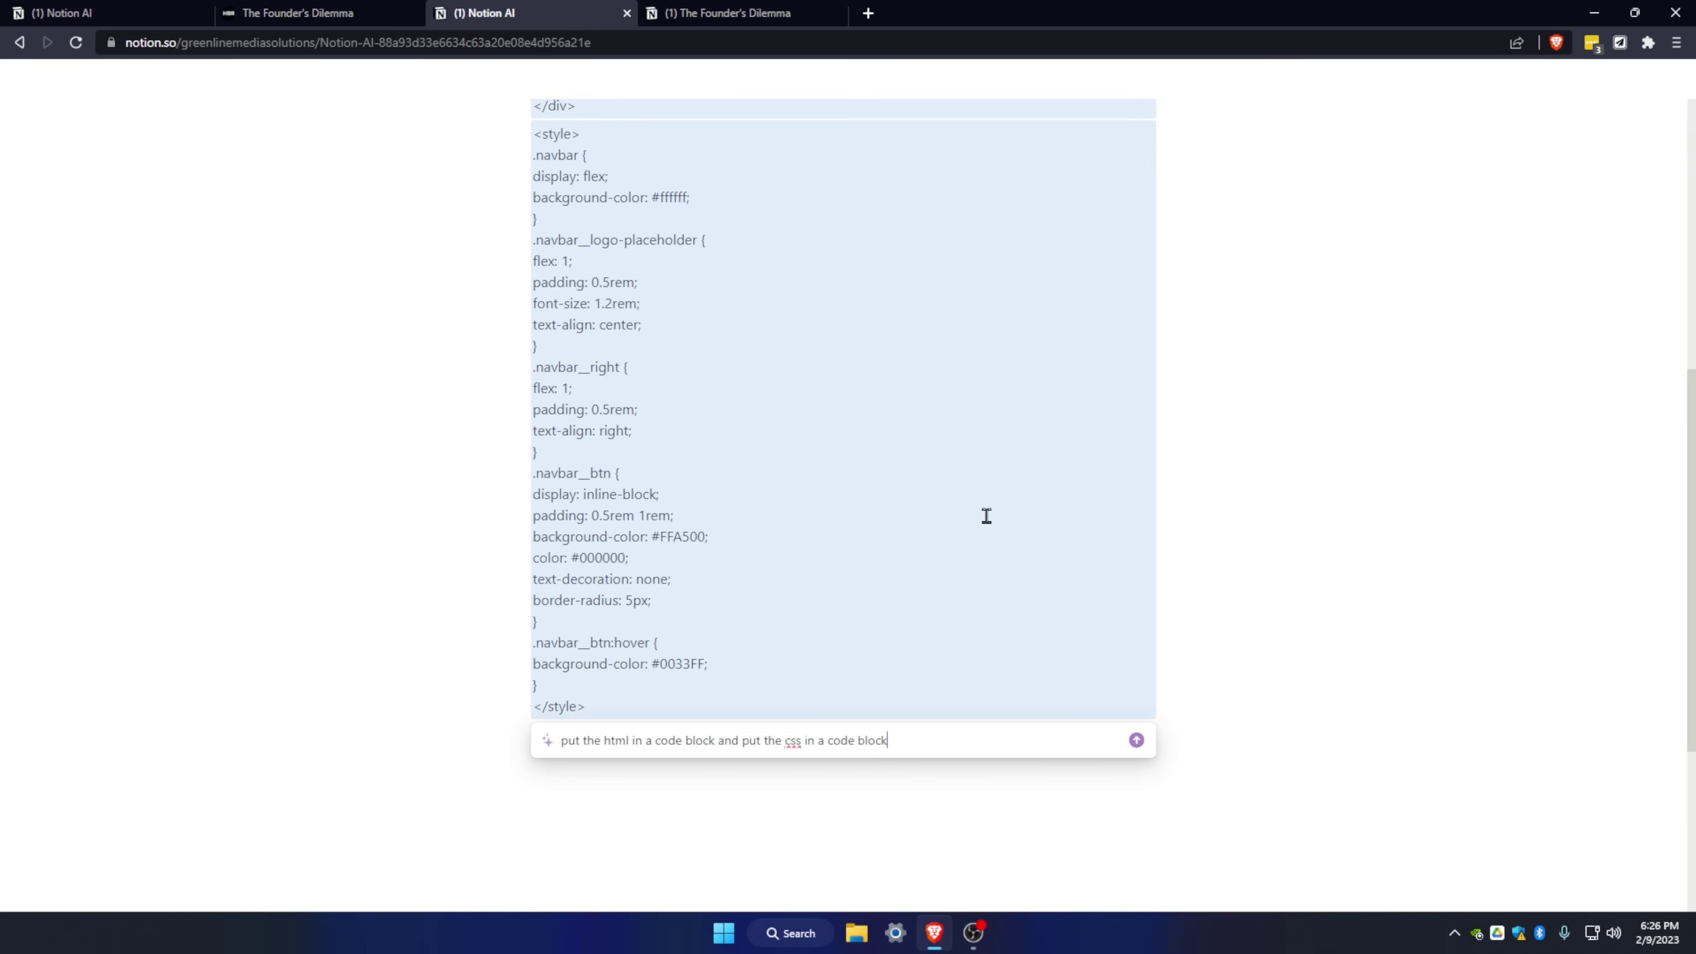
key(Return)
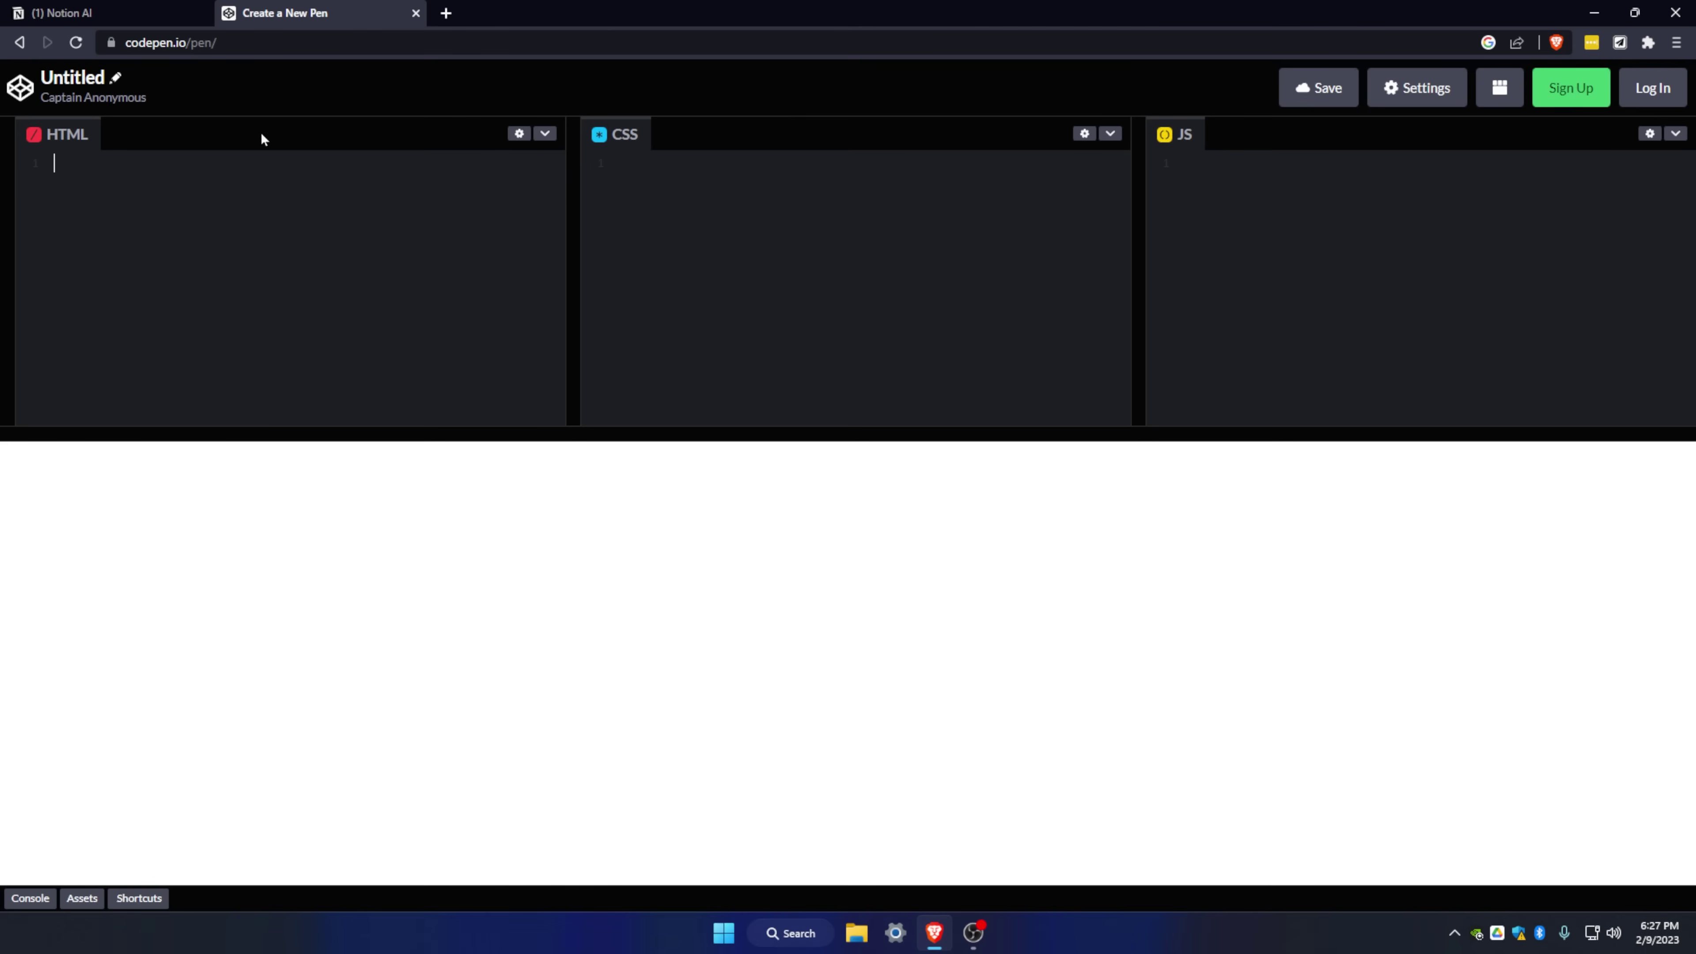
Step: Copy the navbar HTML code block from Notion into CodePen's HTML pane
click(108, 8)
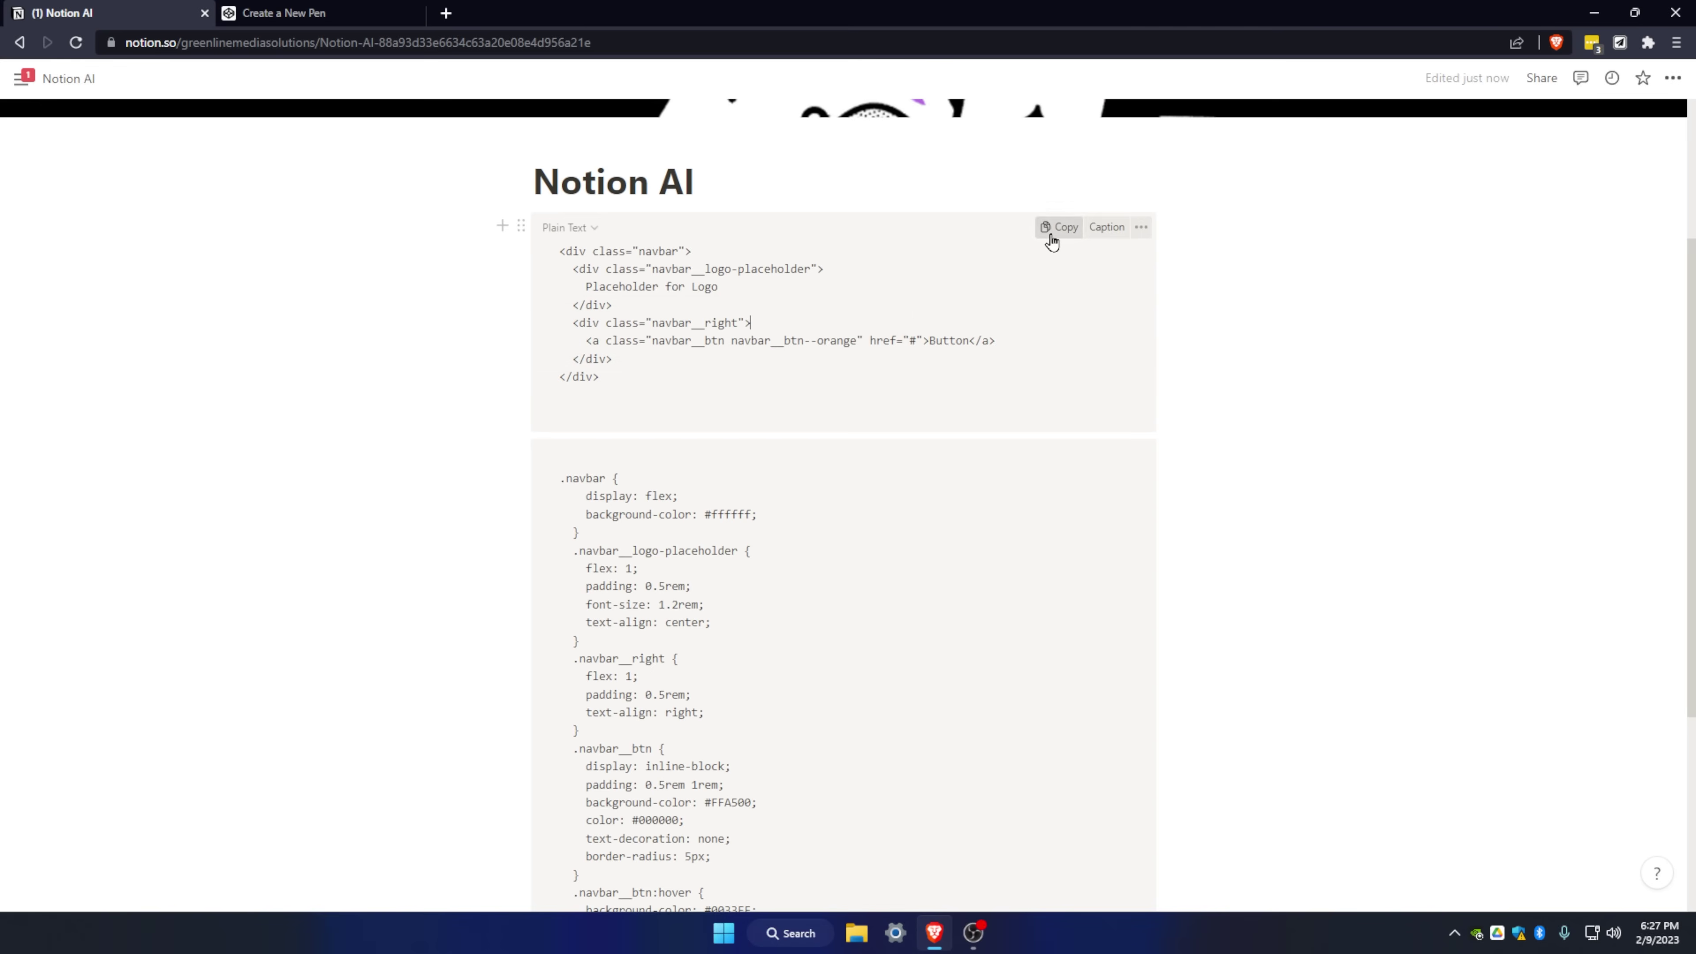
click(1052, 229)
key(ctrl+Tab)
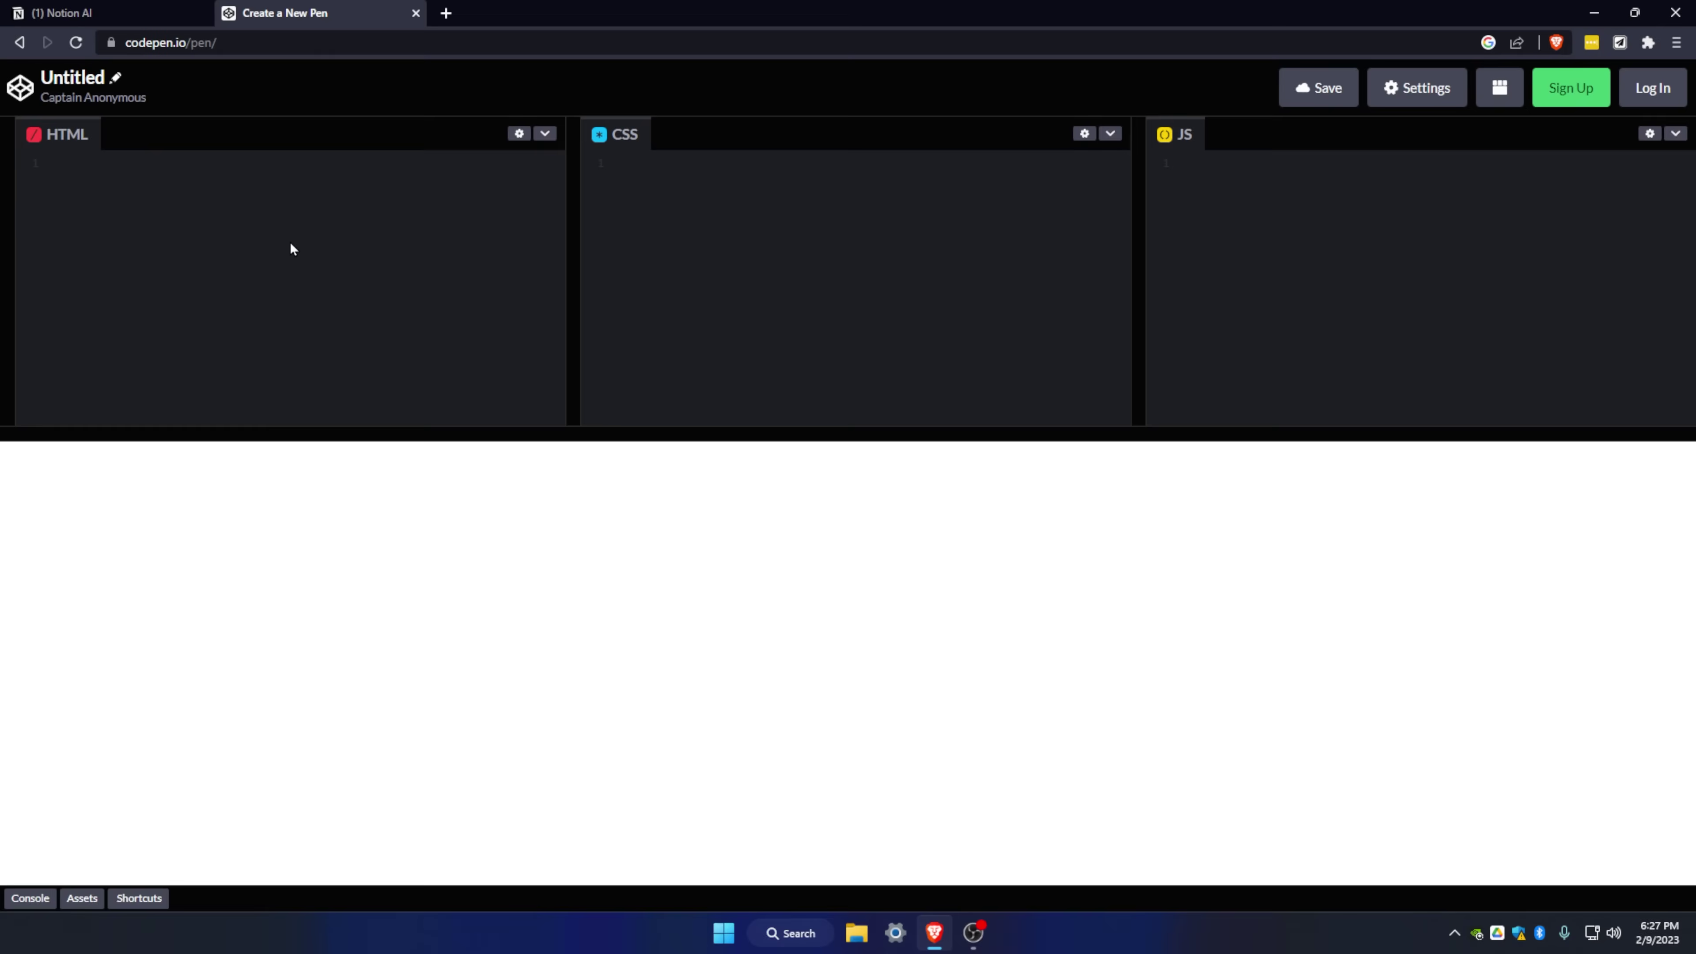
key(ctrl+v)
Step: Copy the navbar CSS from Notion into CodePen's CSS pane
key(ctrl+Tab)
drag(560, 301, 763, 745)
key(ctrl+c)
key(ctrl+Tab)
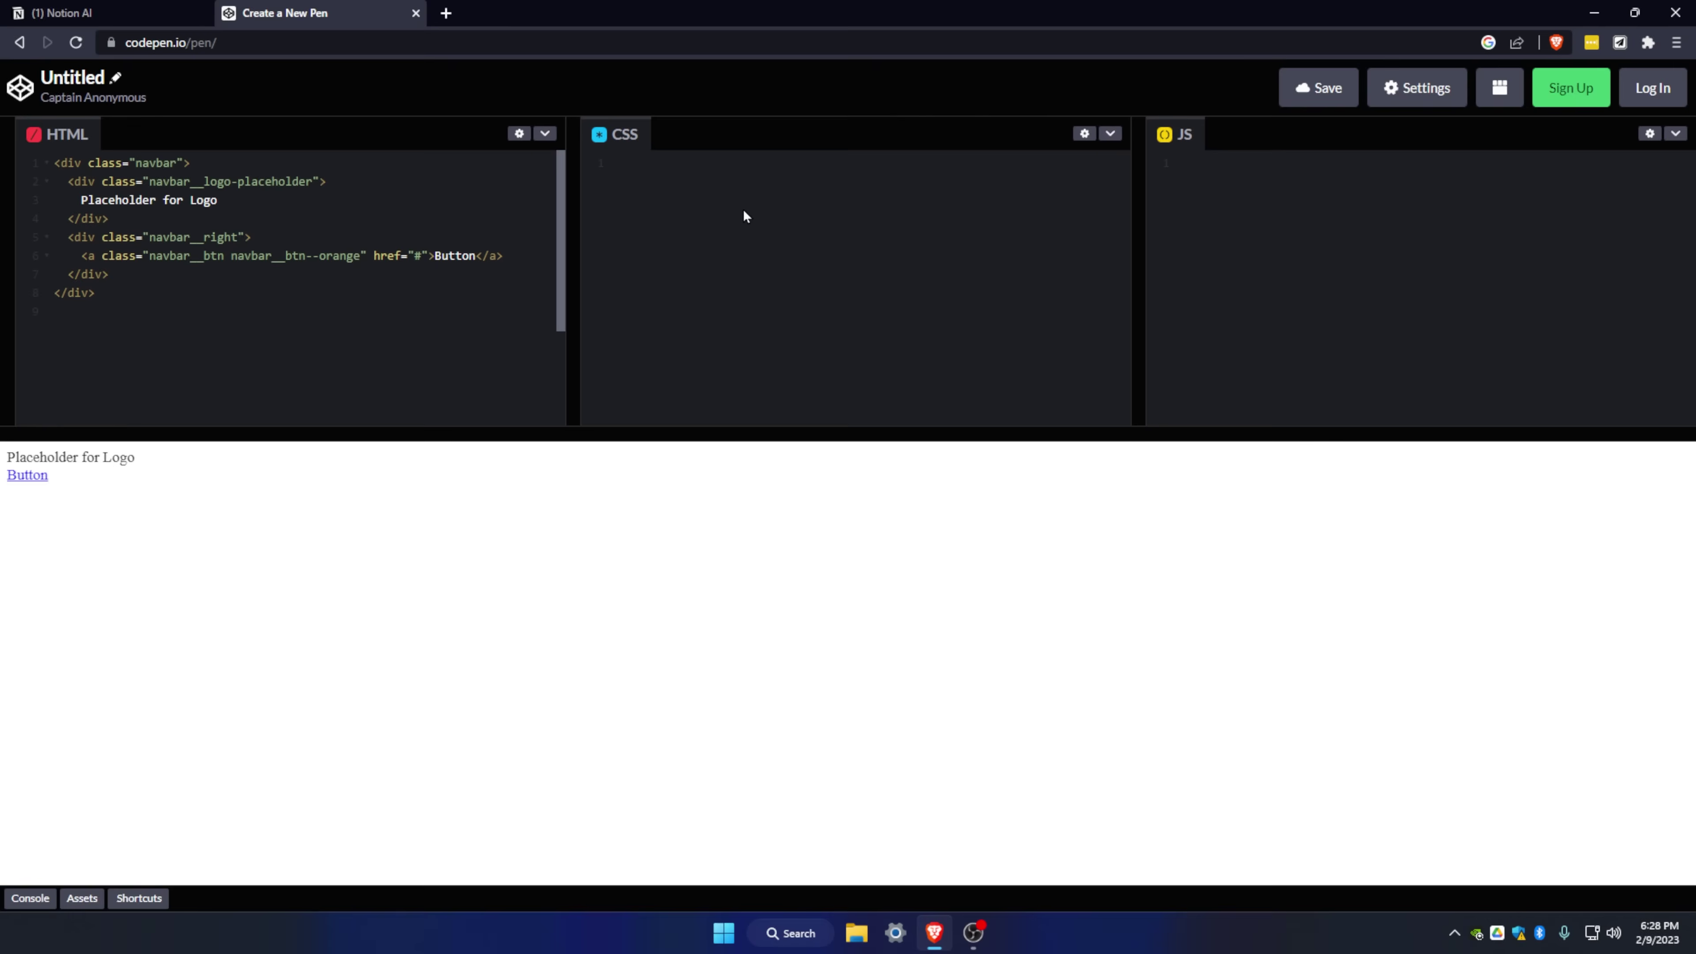
click(743, 209)
key(ctrl+v)
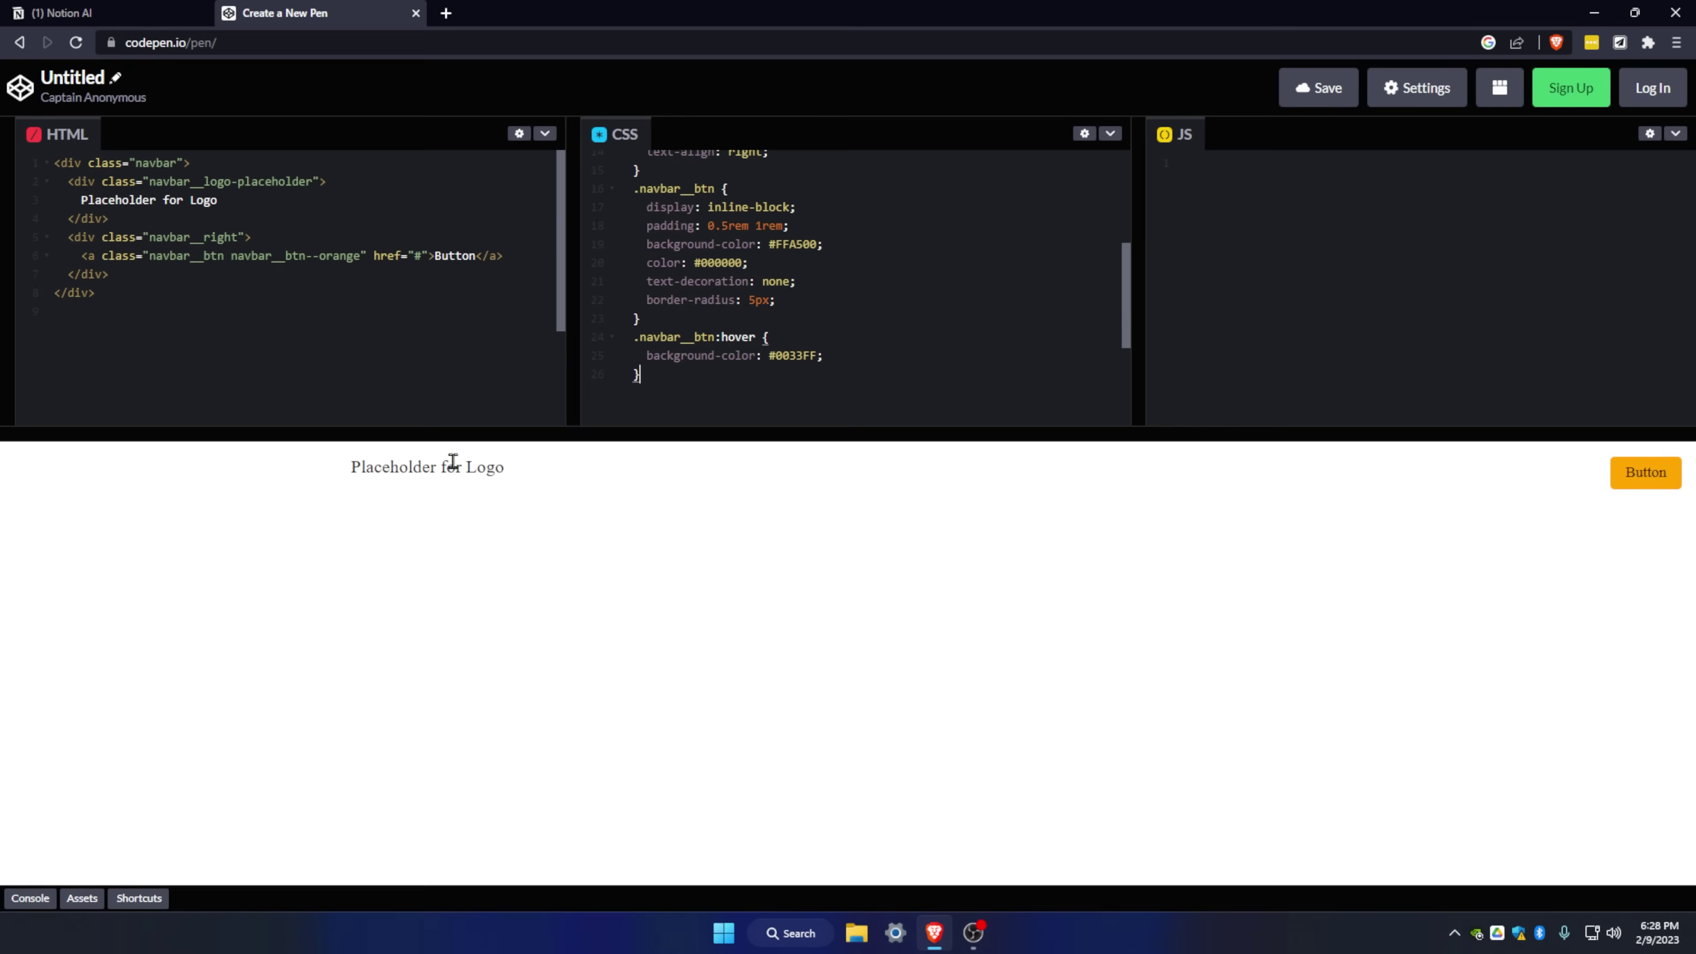
drag(360, 465, 484, 471)
click(672, 486)
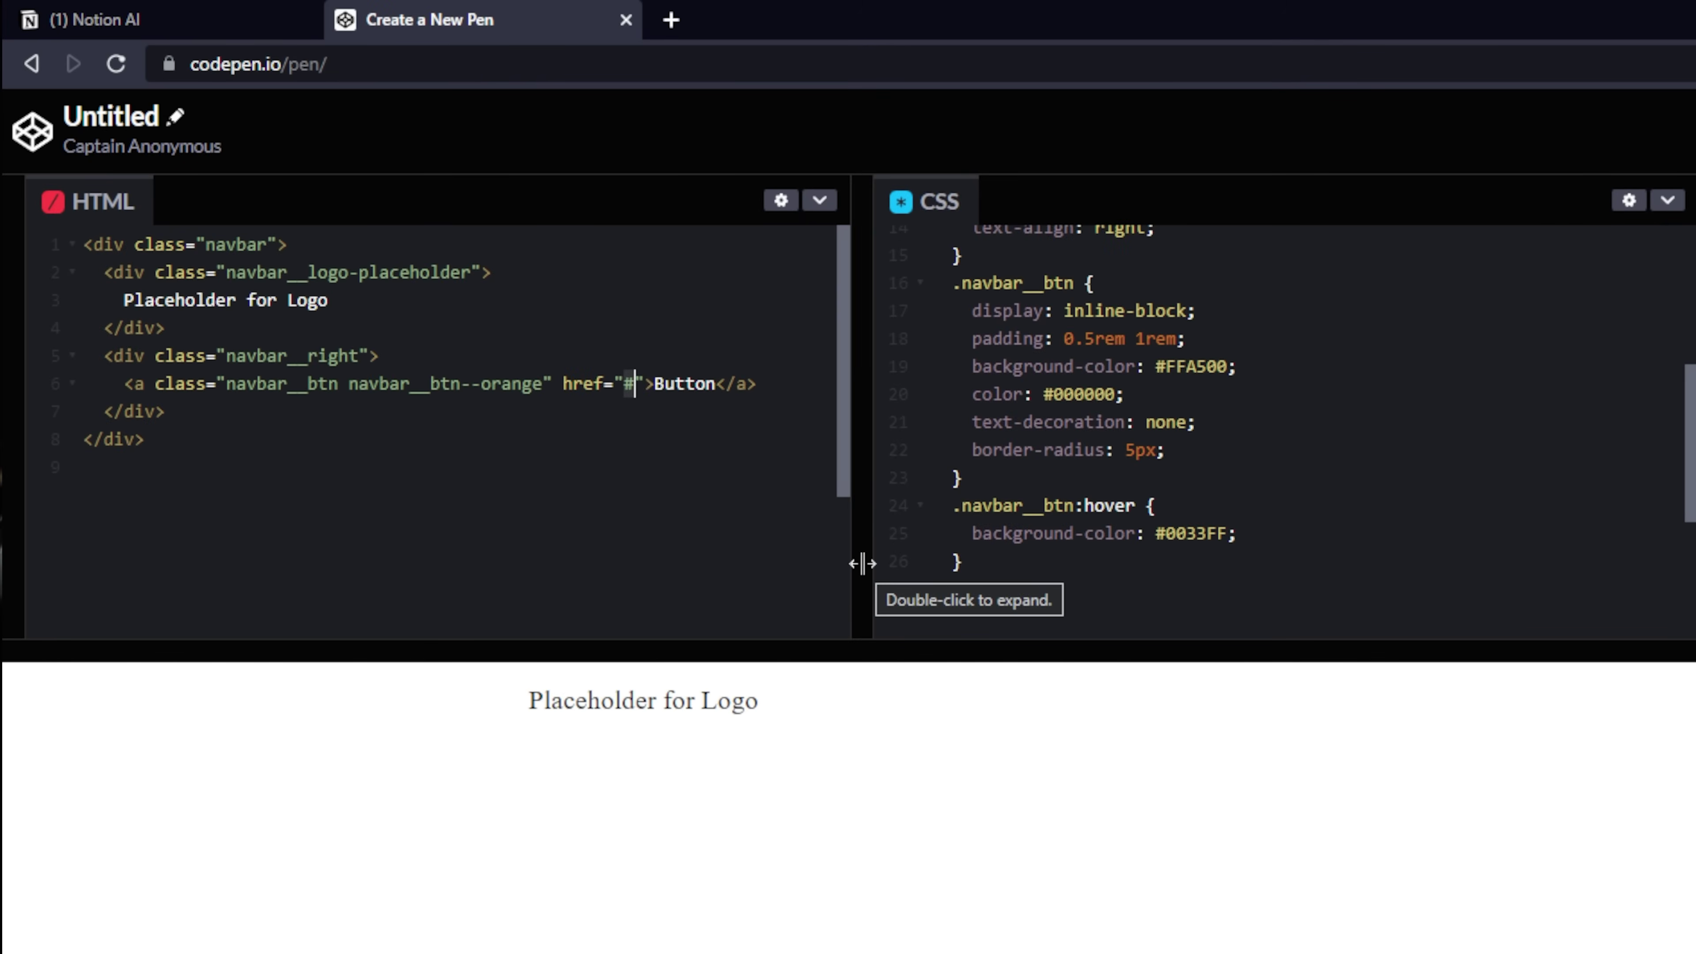
Step: Point the button's href to the YouTube channel URL and relabel it with the channel name
key(BackSpace)
text(https://youtube.com)
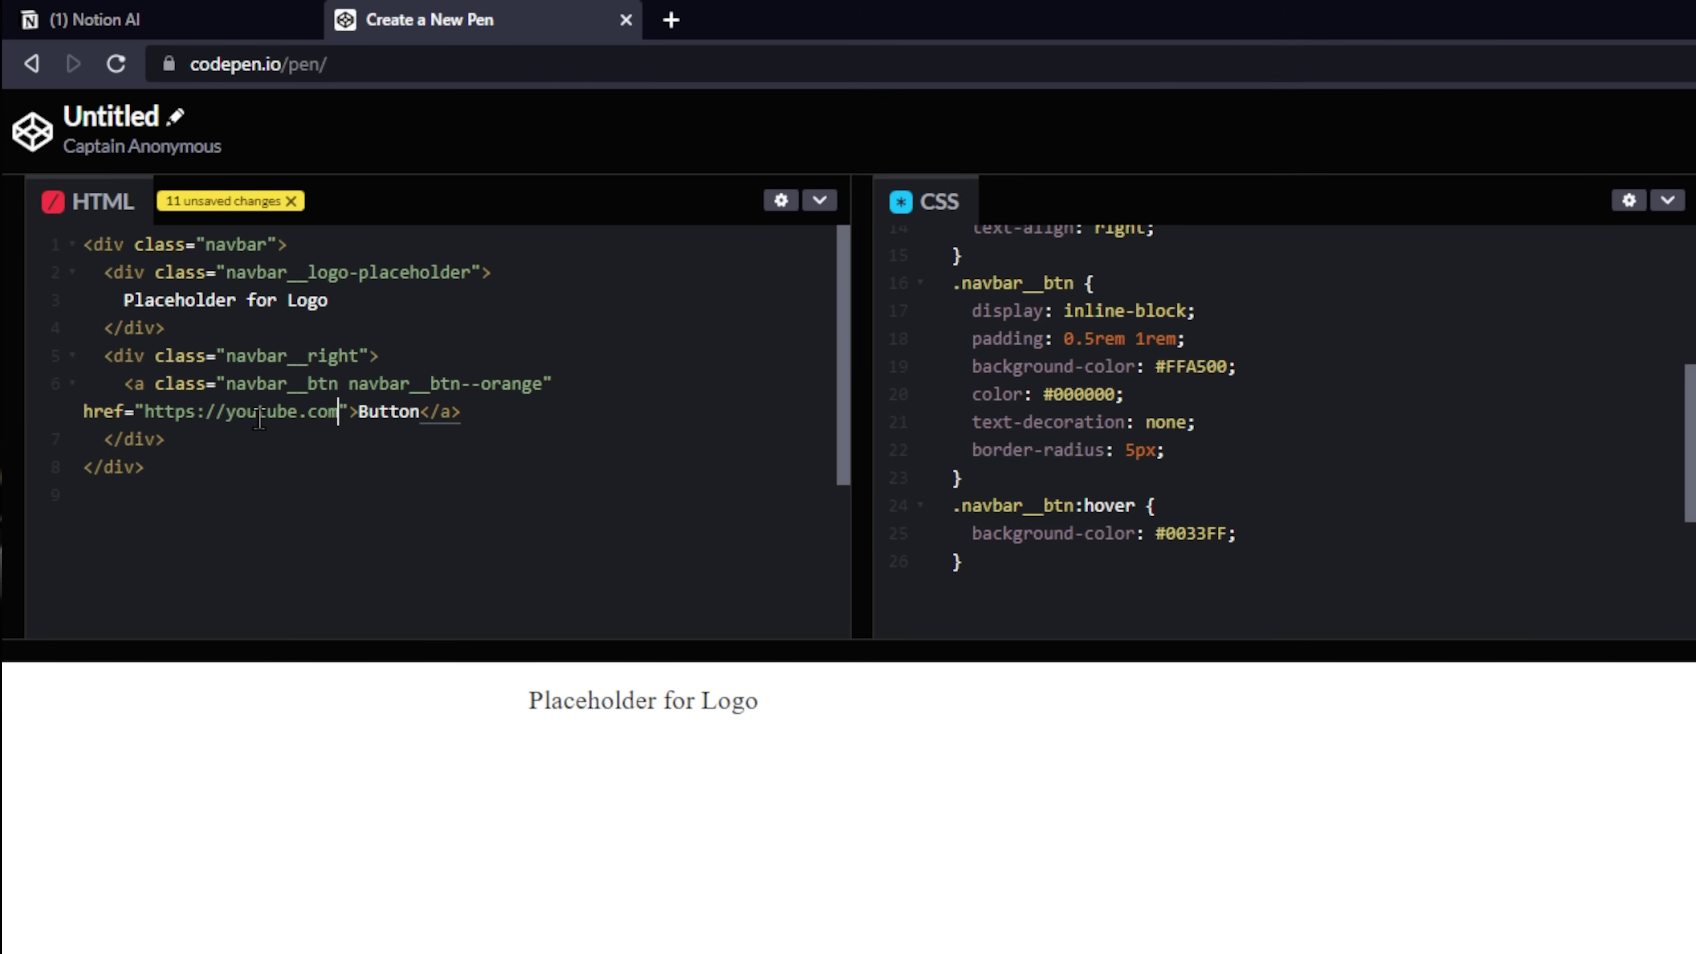
text(/@productiv)
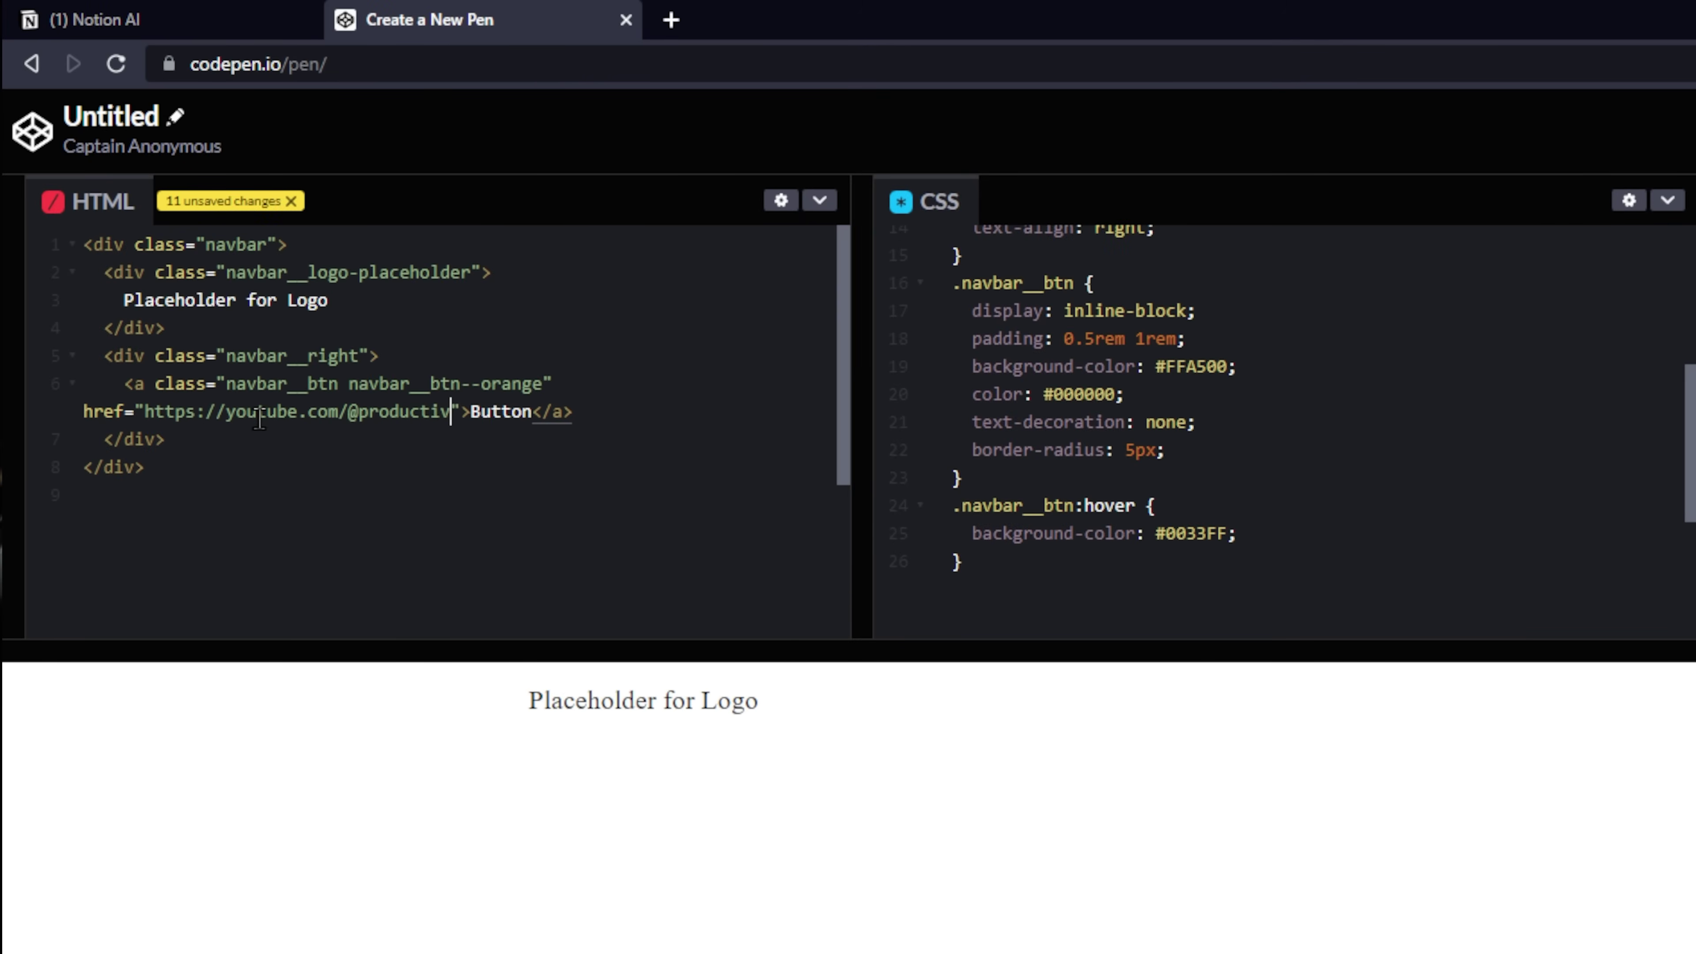
text(edude)
drag(522, 411, 582, 411)
key(BackSpace)
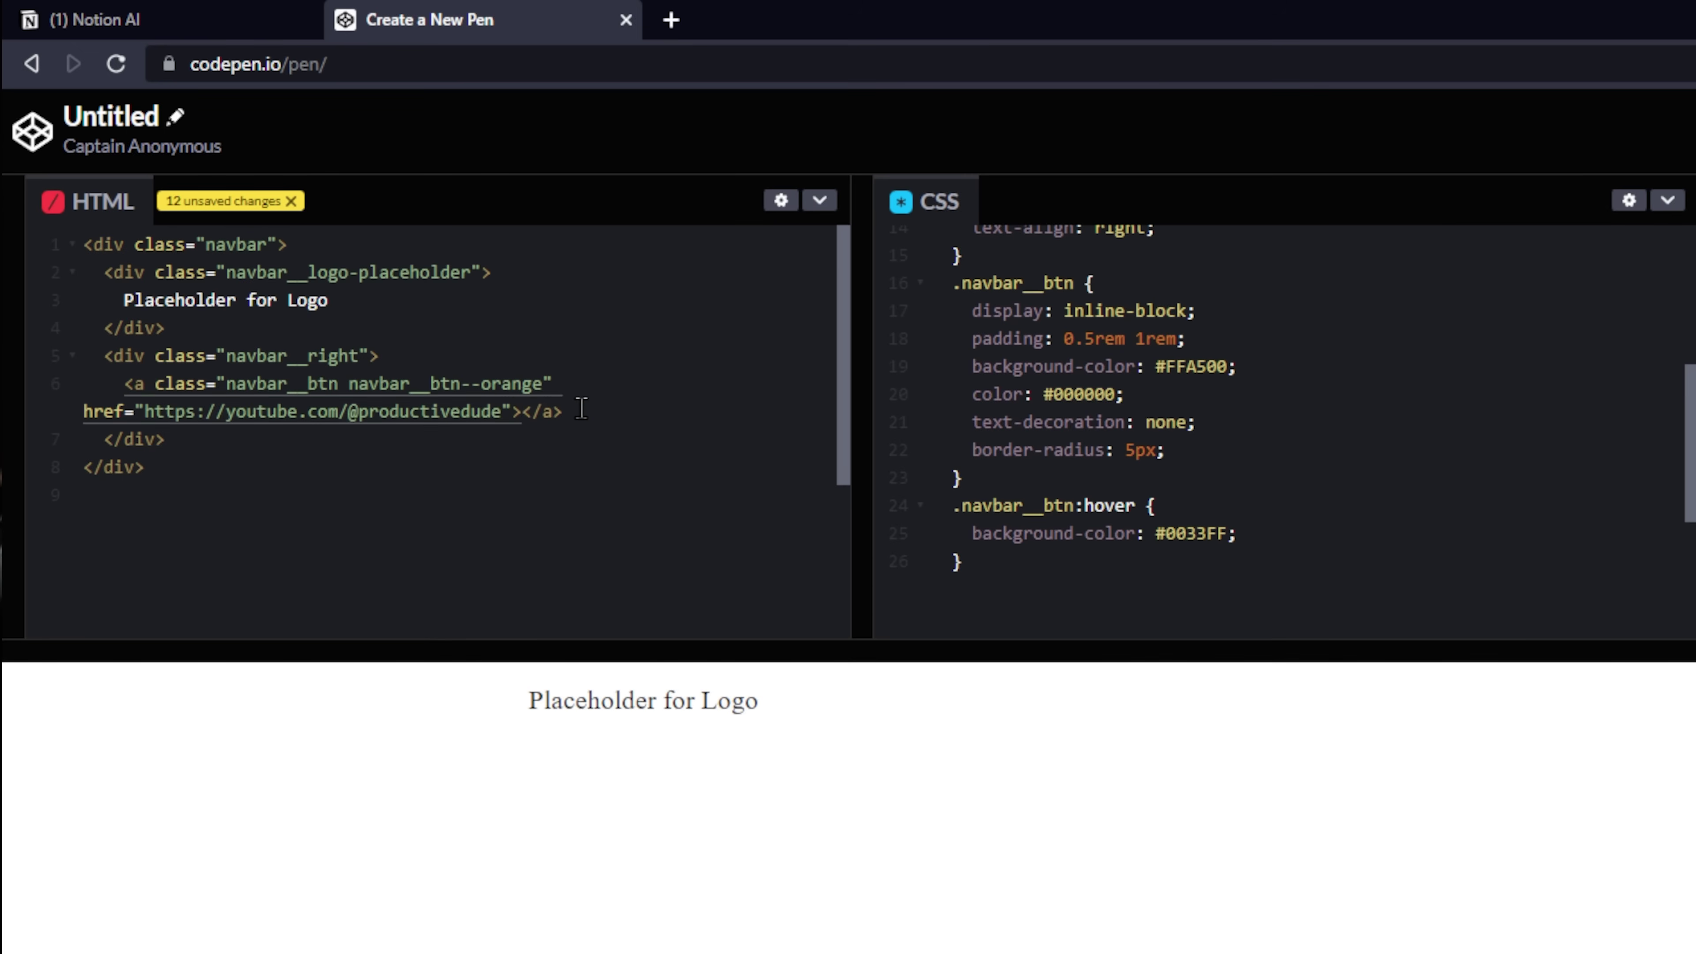
text(Productive Dude)
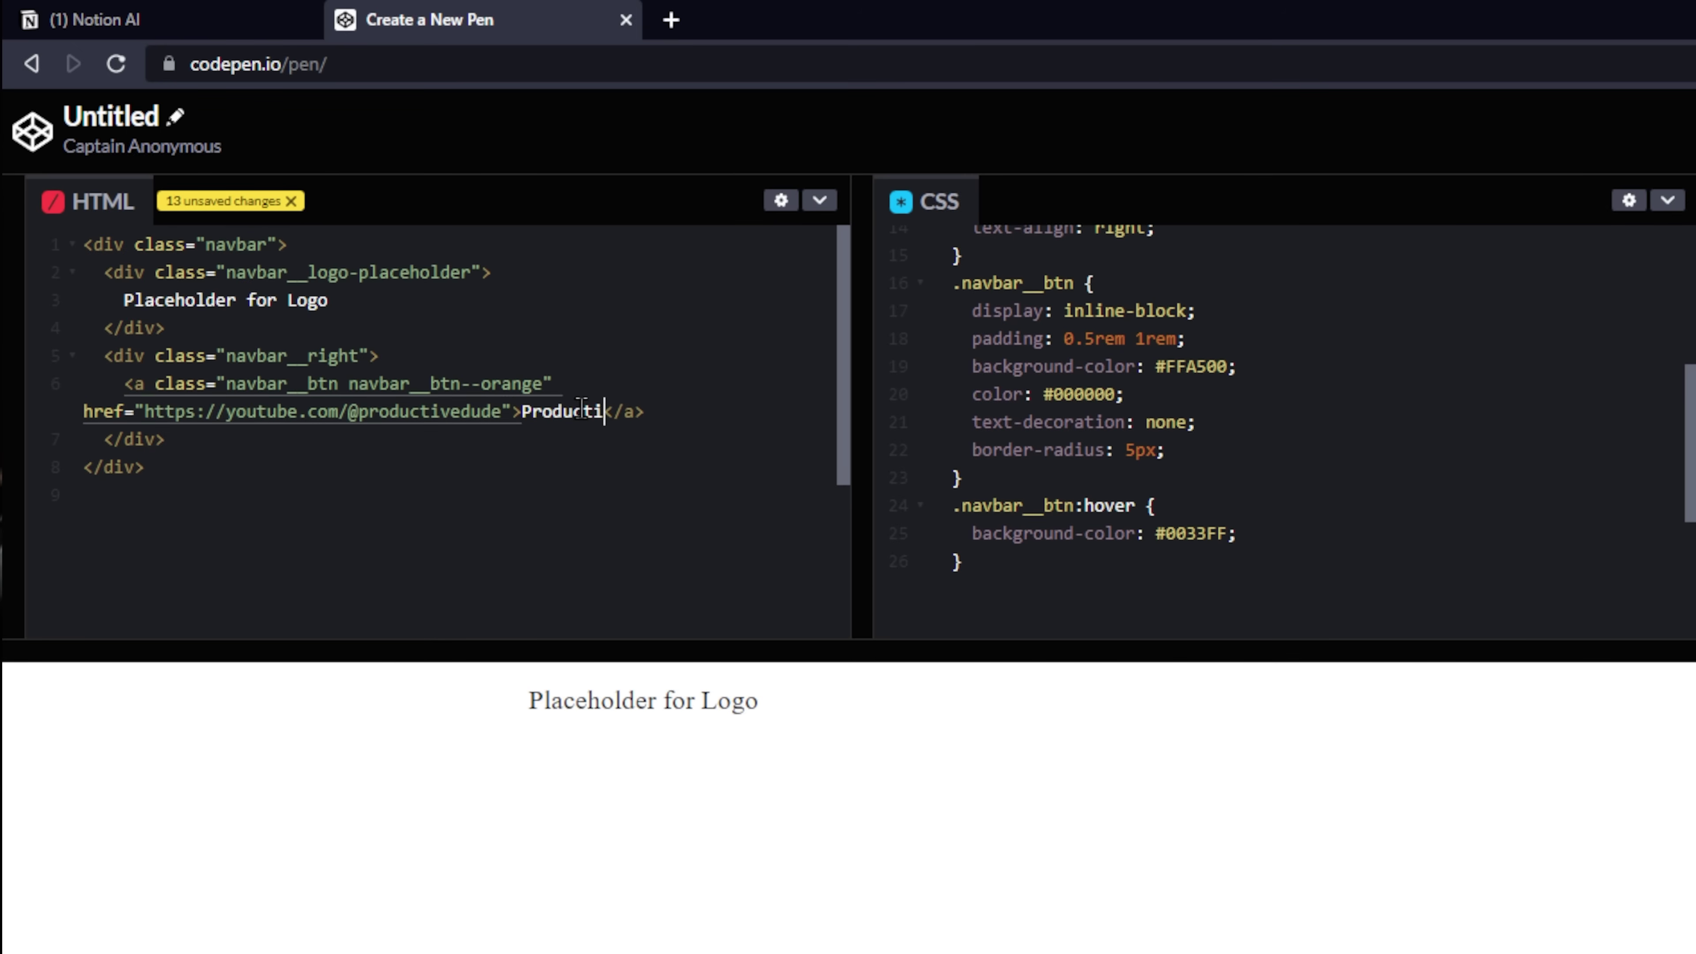